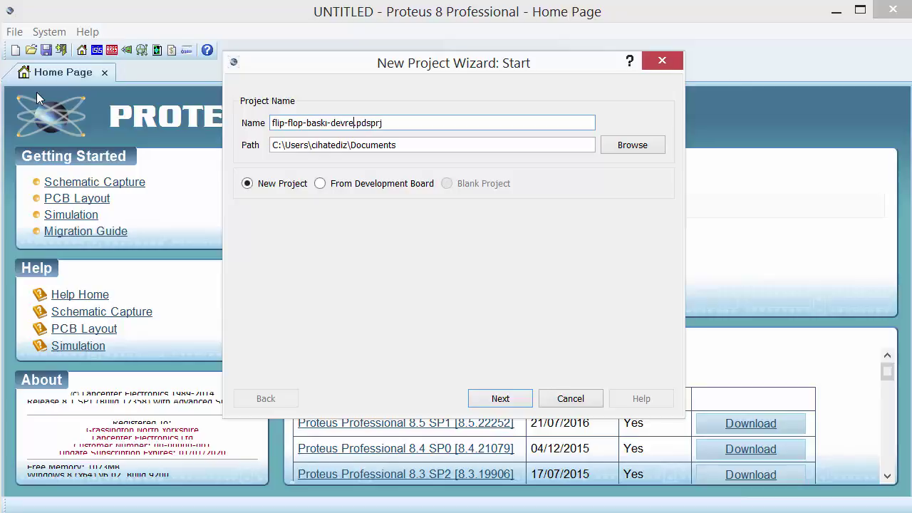
Step: Accept the project name flip-flop-baskı-devre and choose to create a schematic from the DEFAULT template
key(Return)
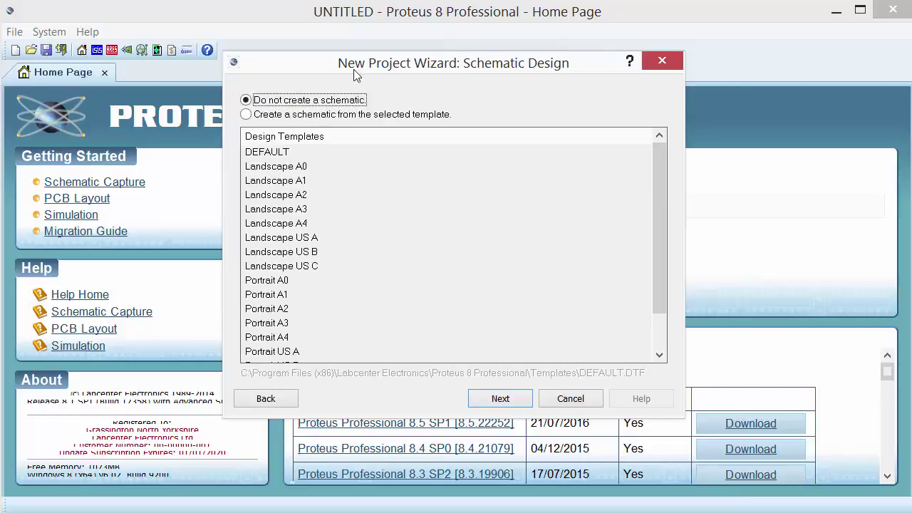
click(309, 116)
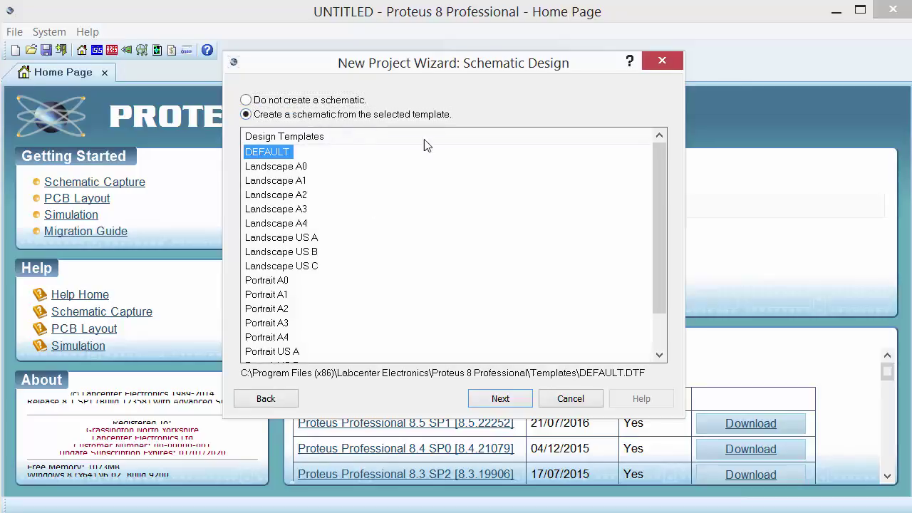
click(509, 397)
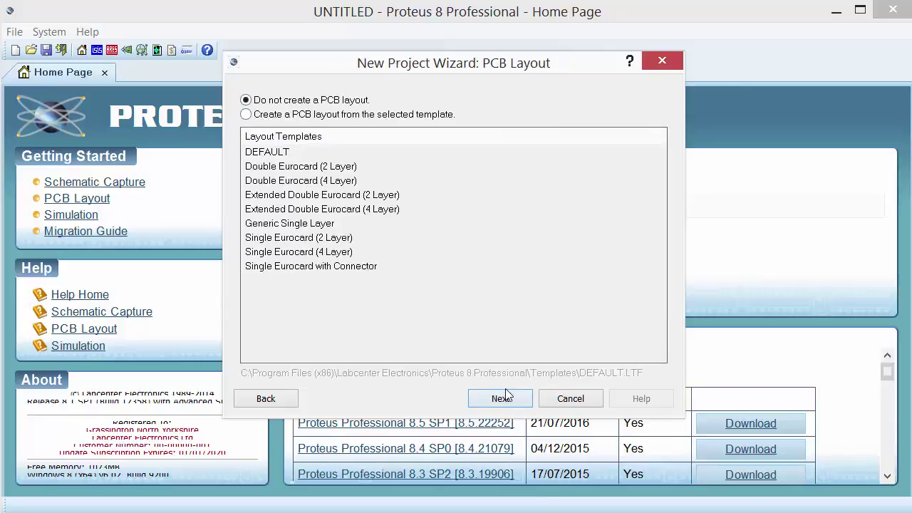
Step: Include a PCB layout from the DEFAULT template, keep the default layer usage and no firmware, and finish creating the project
click(282, 116)
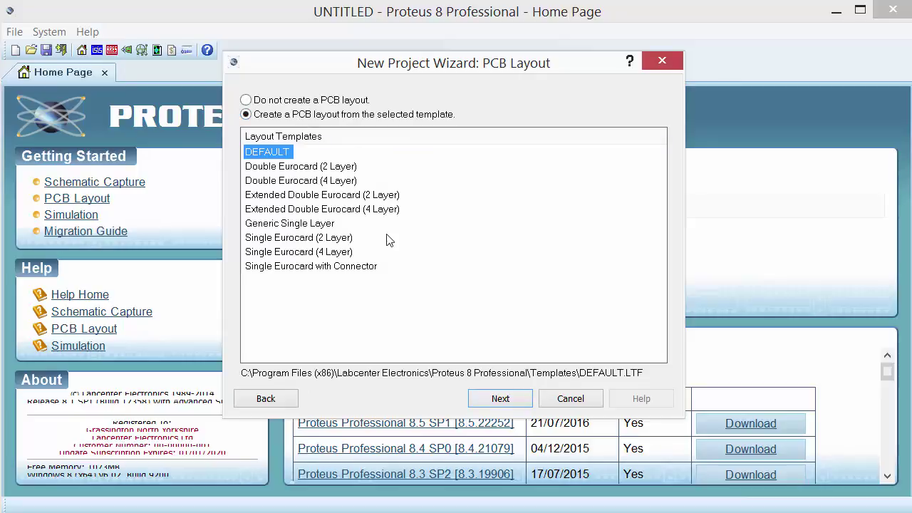
click(500, 398)
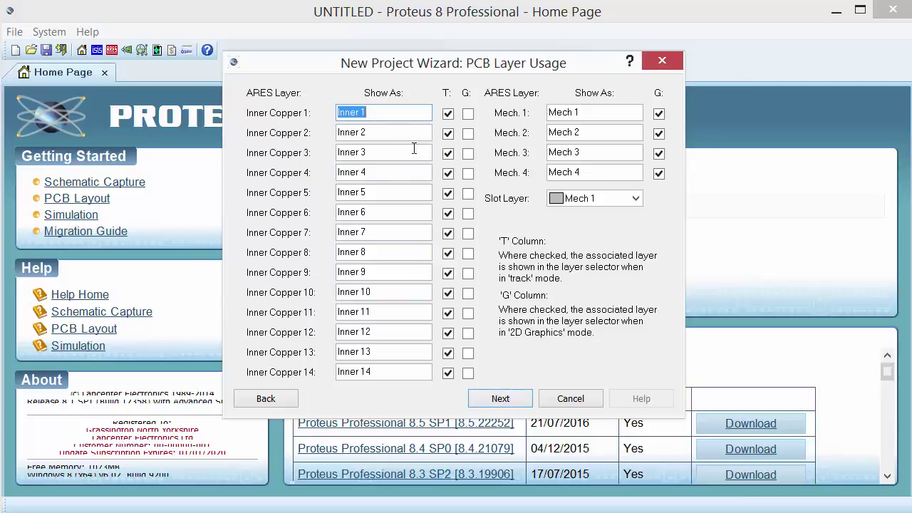
click(509, 404)
click(498, 401)
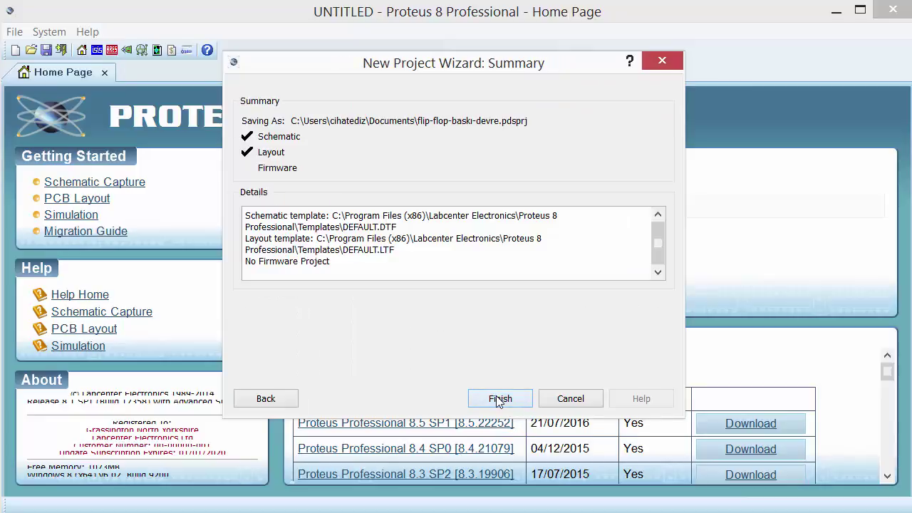
click(497, 398)
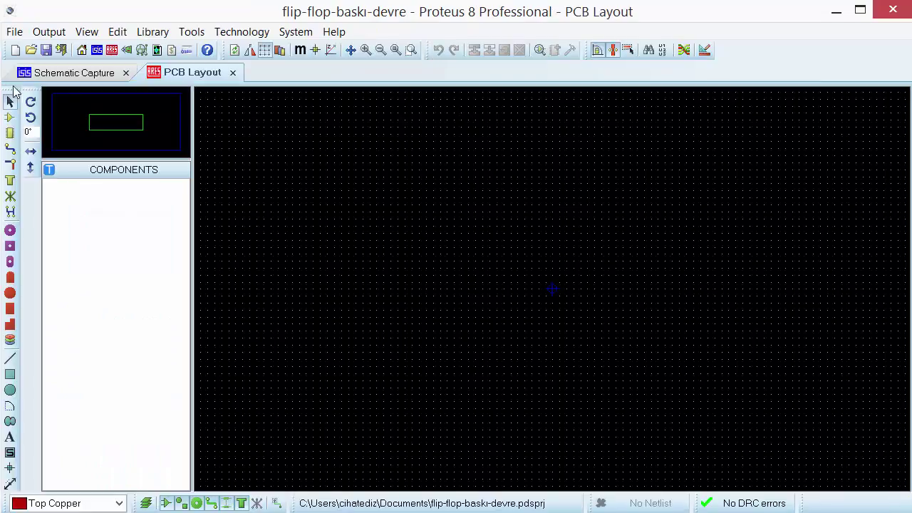
Step: Look over the project's empty schematic and PCB layout sheets, ending on the schematic
click(43, 74)
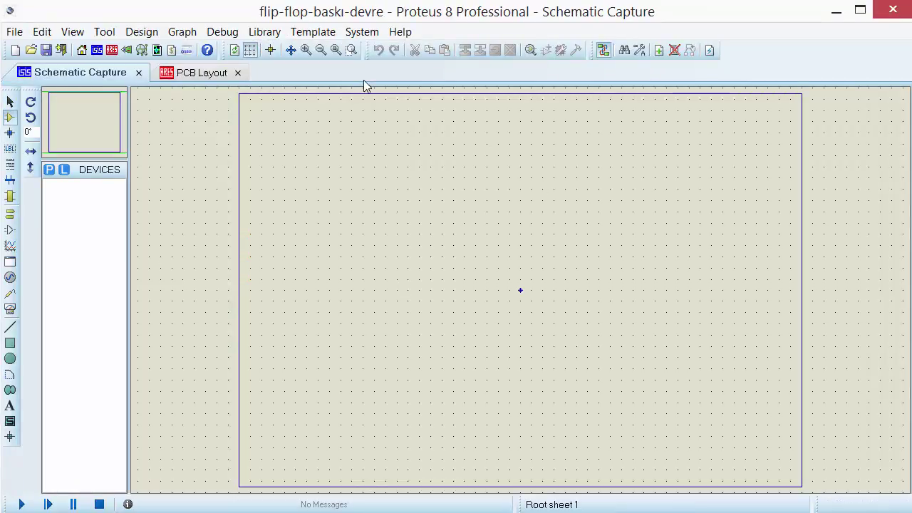
click(187, 78)
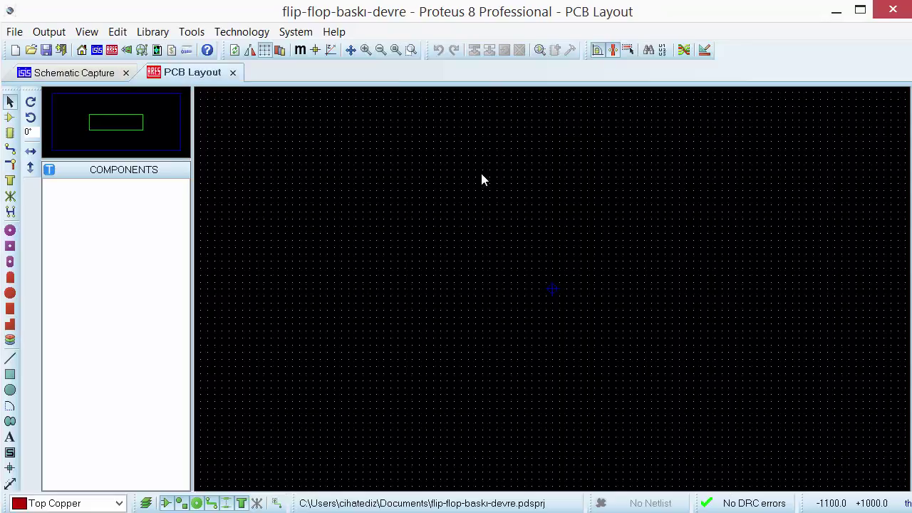
click(91, 77)
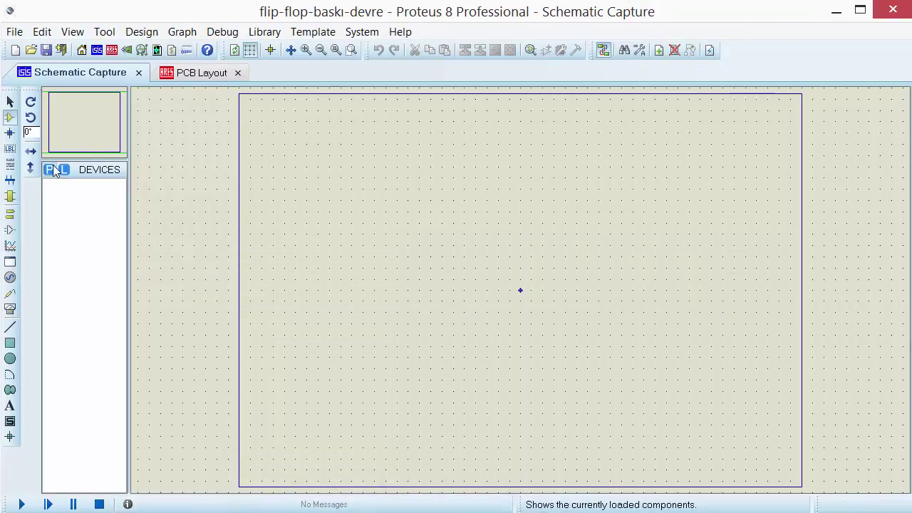
Step: Search the device library for "res" and add the generic resistor RES to the schematic's device list
click(48, 169)
text(res)
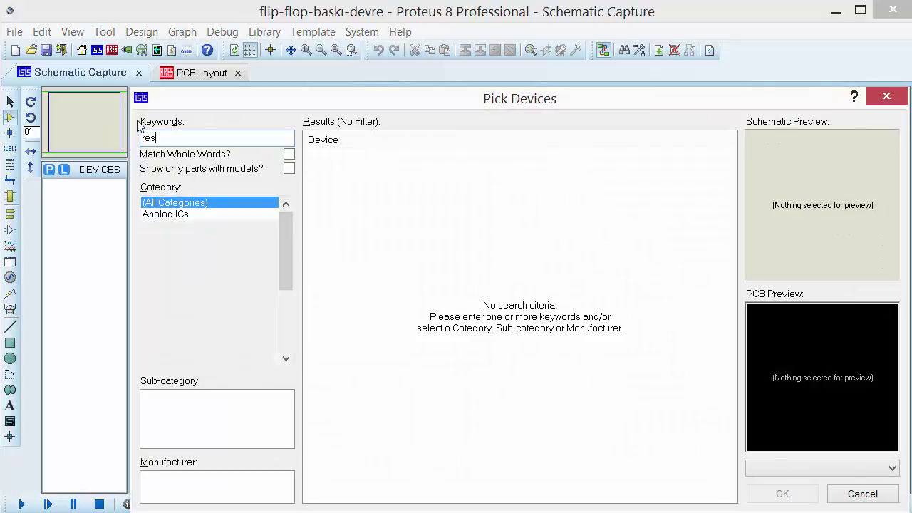
double_click(404, 166)
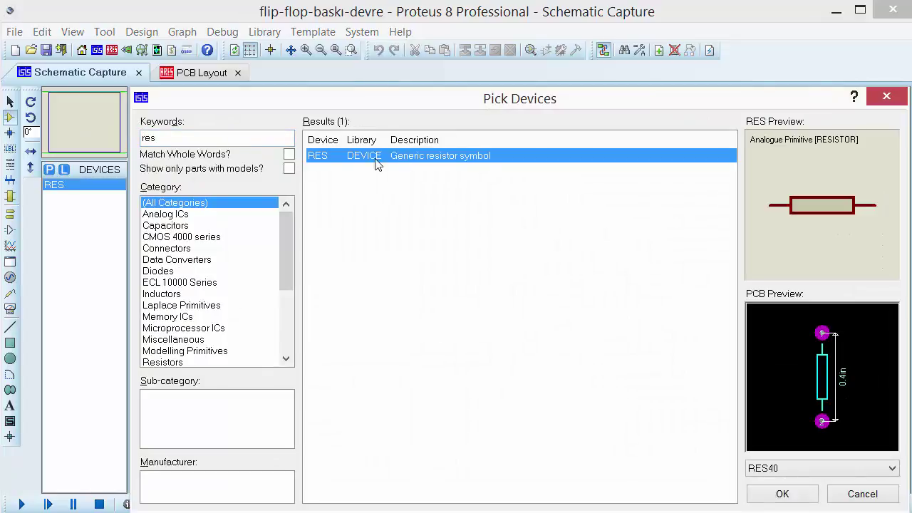
Step: Search the device library for "led red" and add LED-RED to the device list
click(235, 137)
key(BackSpace)
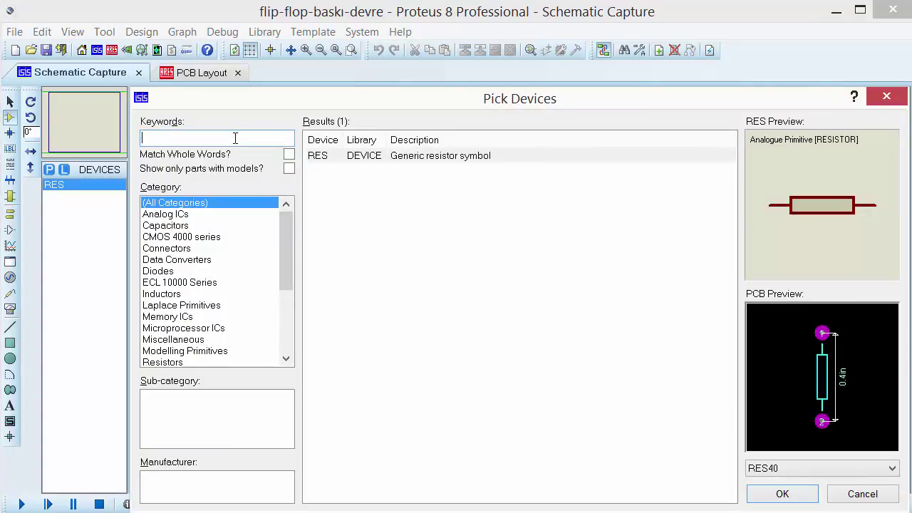
text(led red)
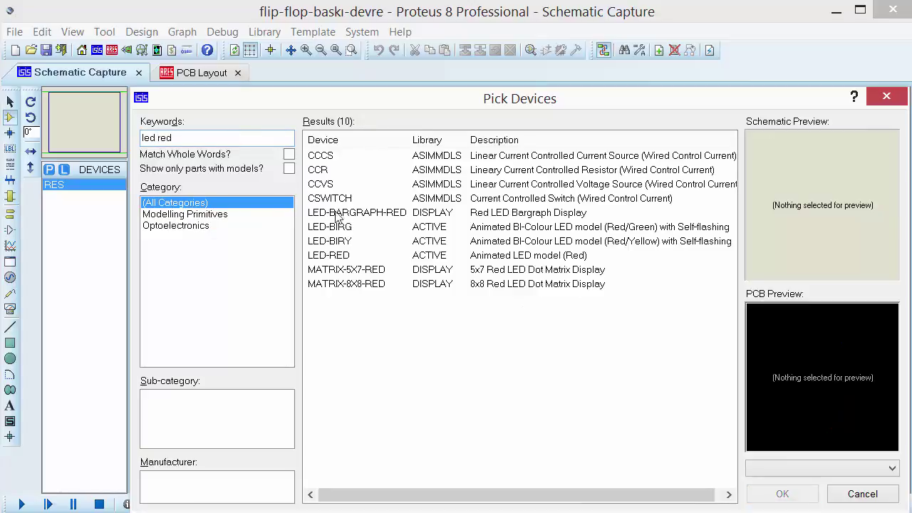
double_click(356, 255)
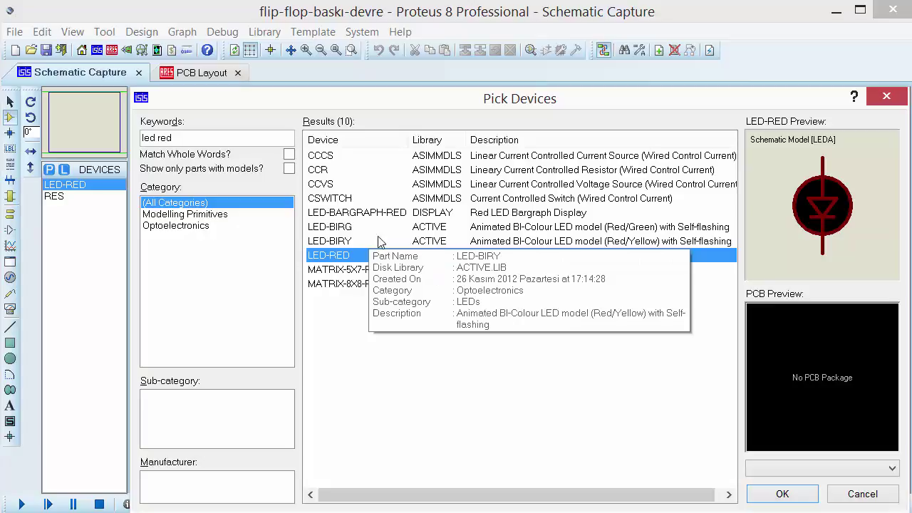
Step: Add the red/green bi-colour LED model LED-BIRG to the device list
click(378, 239)
click(372, 230)
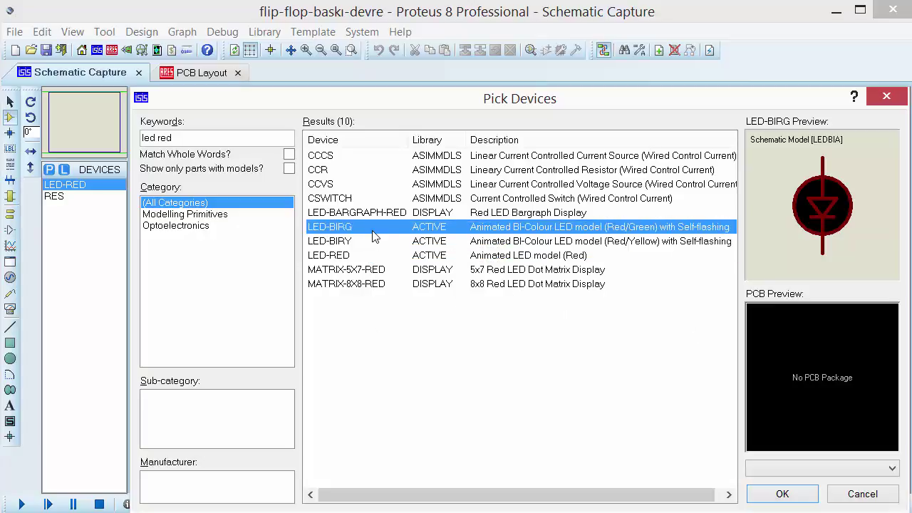
double_click(593, 229)
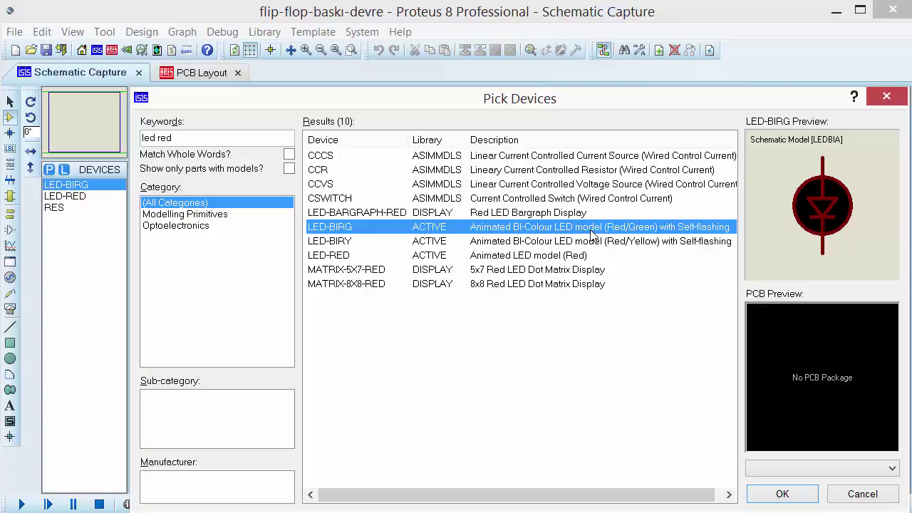
Step: Search the device library for "capa" and narrow the results to Audio Grade Axial in the Capacitors category
click(173, 137)
drag(183, 136, 72, 113)
key(BackSpace)
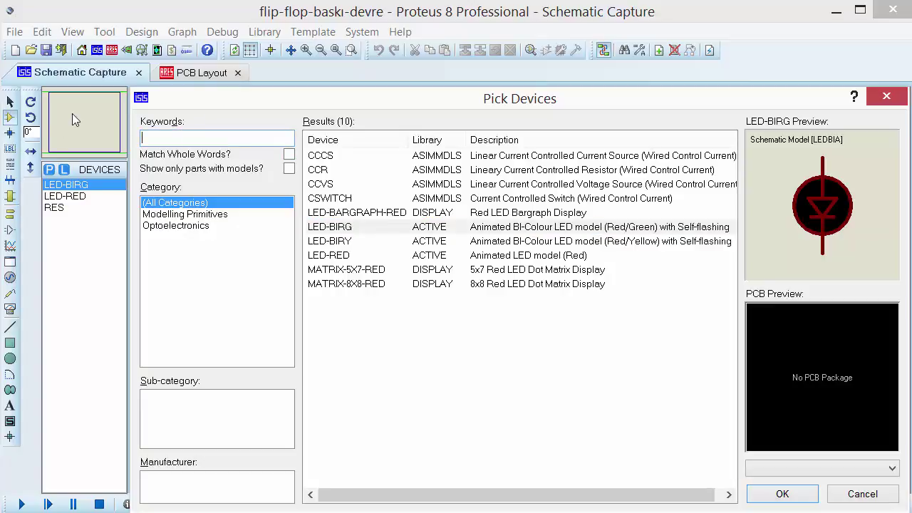
text(capa)
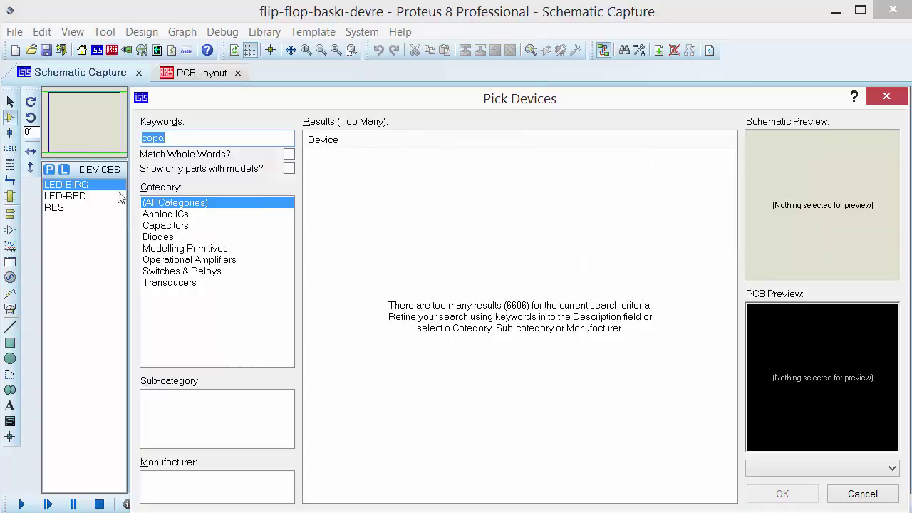
click(163, 226)
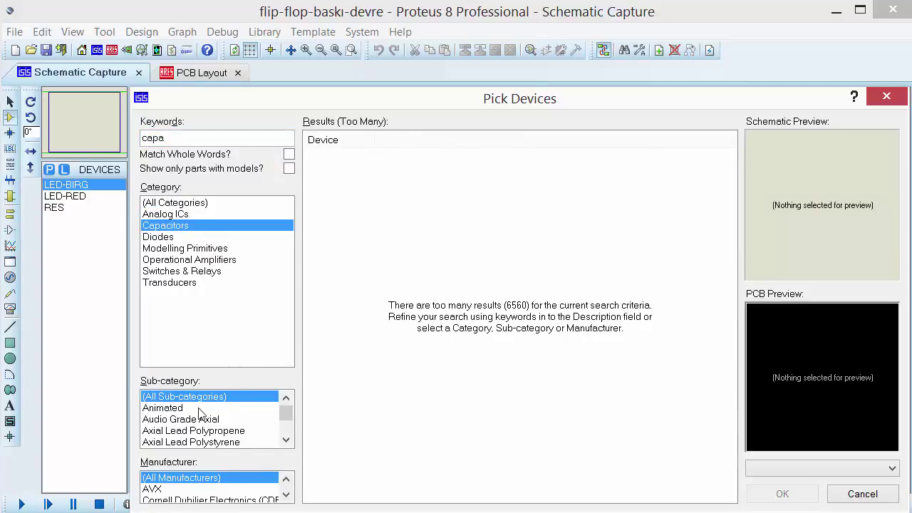
click(220, 420)
Step: Browse the capacitor sub-categories and preview several Audio Grade Axial capacitors, including AUDIO2U2
scroll(223, 426, down, 1)
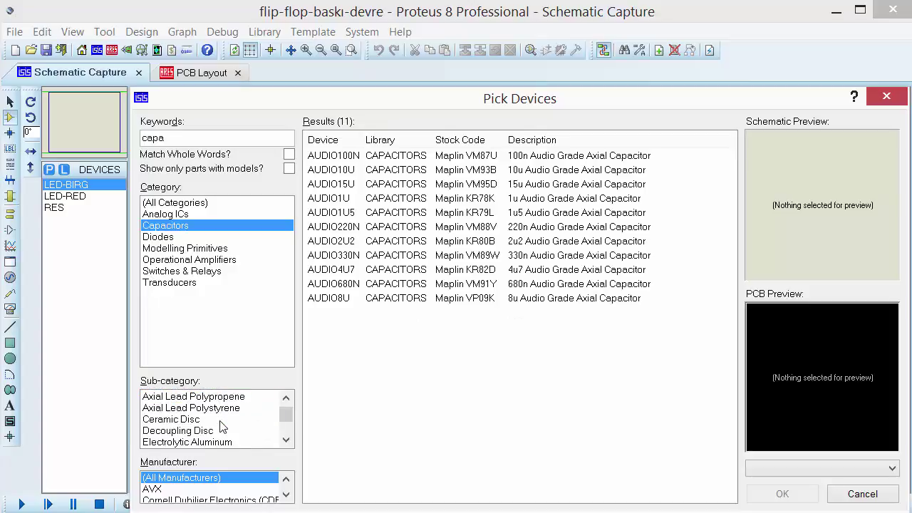
scroll(217, 428, down, 4)
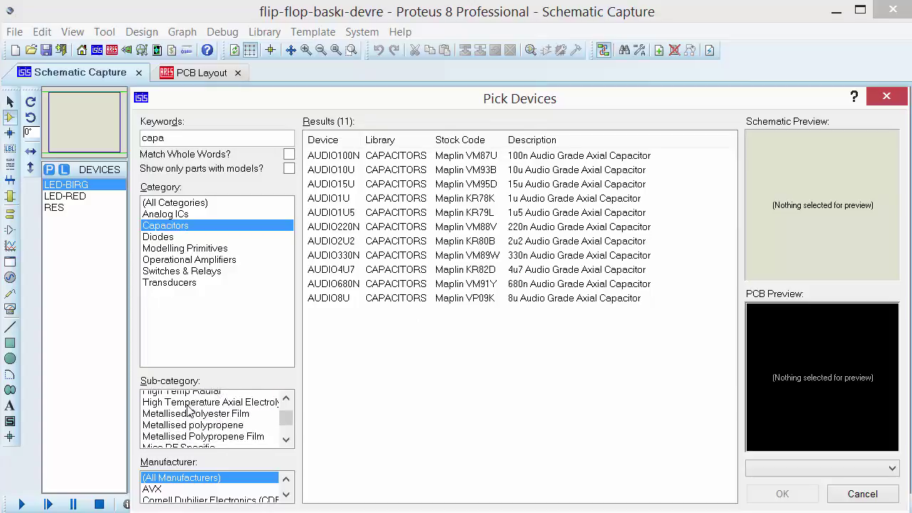
scroll(214, 424, down, 4)
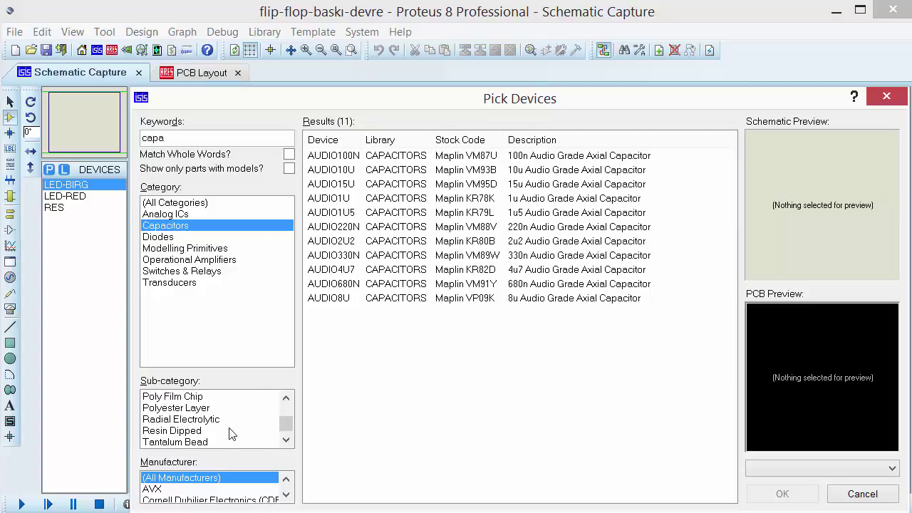
scroll(258, 428, up, 7)
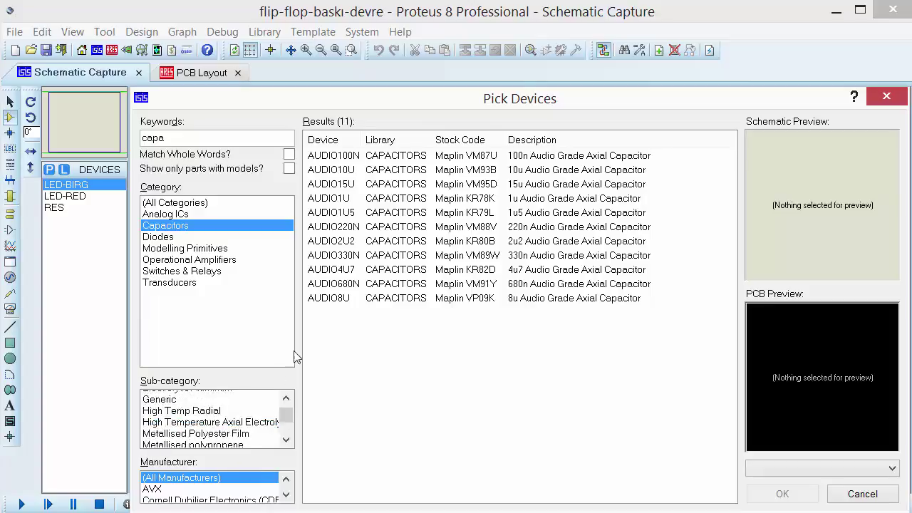
click(428, 156)
click(431, 185)
click(441, 227)
click(449, 242)
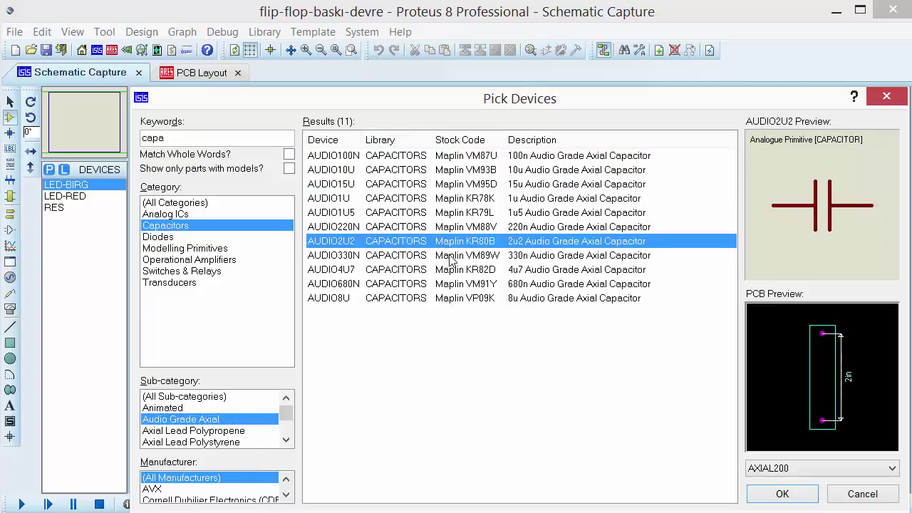
Step: Browse the library without the capacitor keyword, examining the Capacitors, Electromechanical and Laplace Primitives categories
click(201, 234)
click(201, 227)
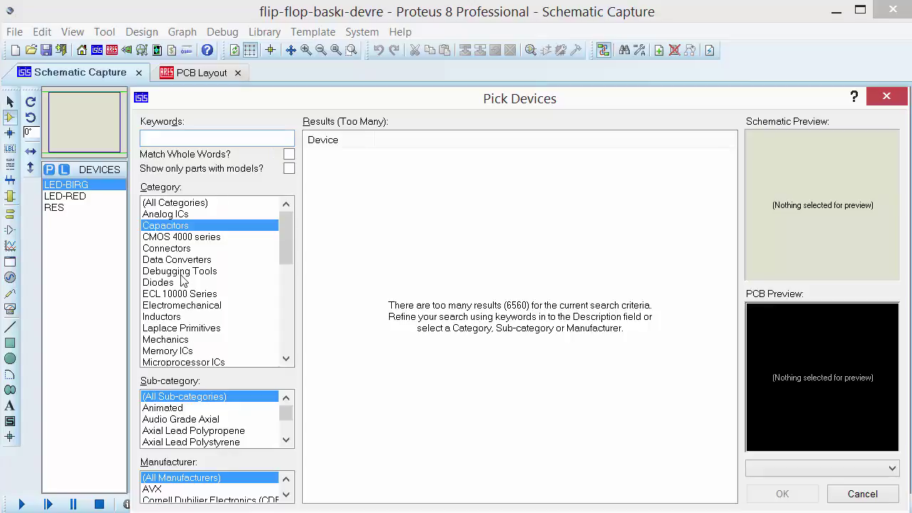
click(191, 305)
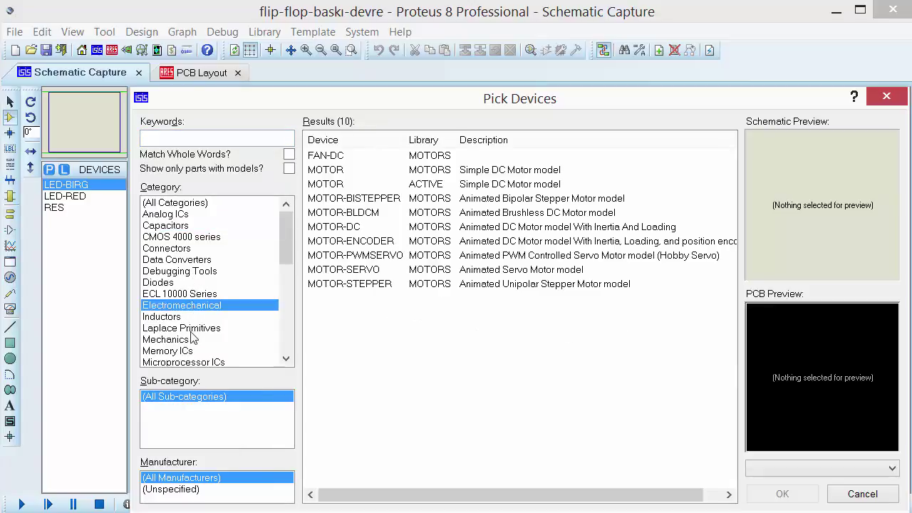
click(191, 329)
scroll(203, 334, down, 8)
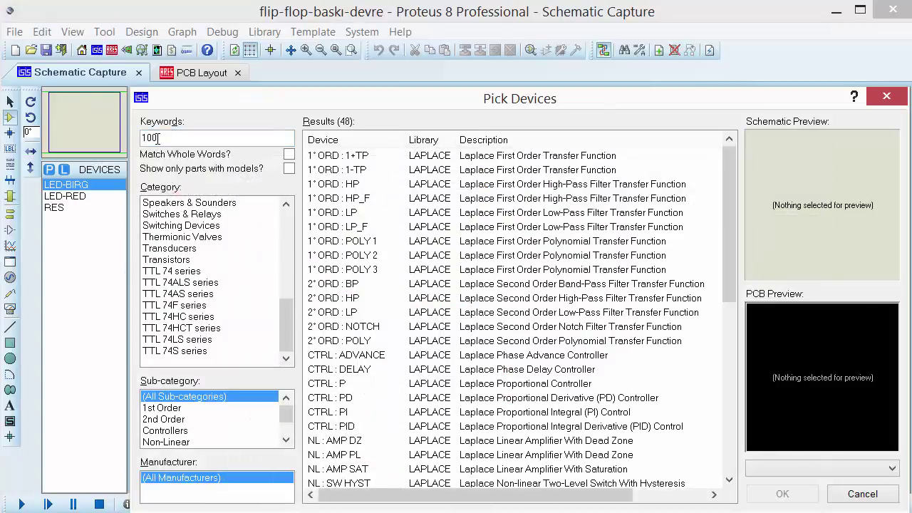
Step: Search for "100u" within Capacitors, preview a few parts and add capacitor A700D107M006ATE018 to the device list
text(u)
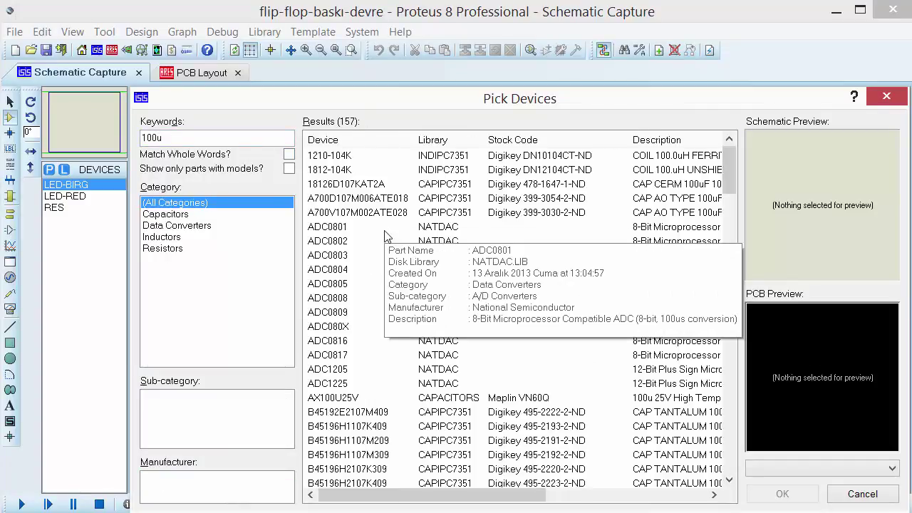
click(214, 213)
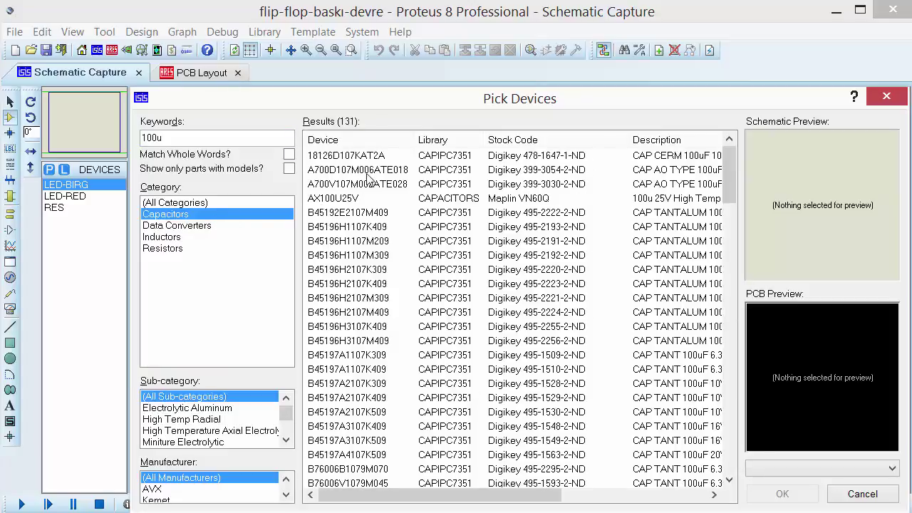
click(365, 155)
click(378, 213)
click(371, 184)
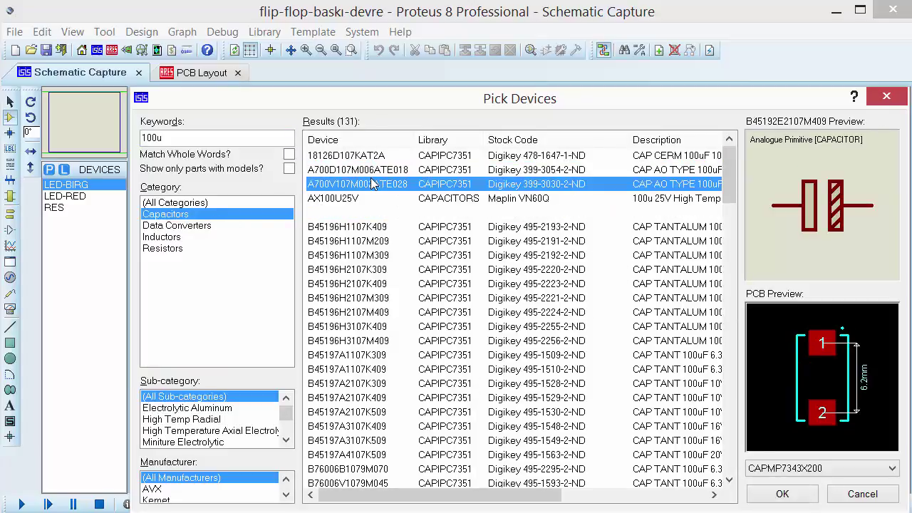
click(371, 171)
double_click(371, 171)
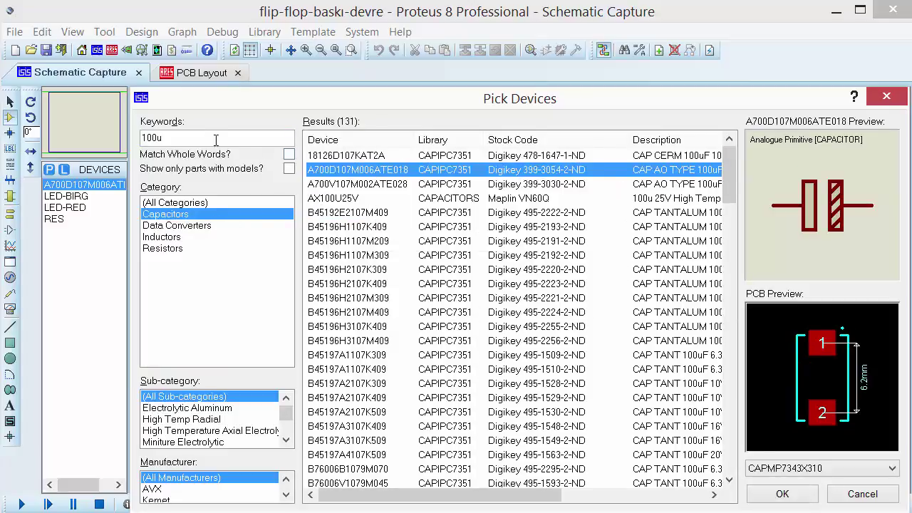
Step: Search the device library for "battery", preview several results and add the single-cell battery CELL to the device list
drag(190, 140, 81, 126)
key(BackSpace)
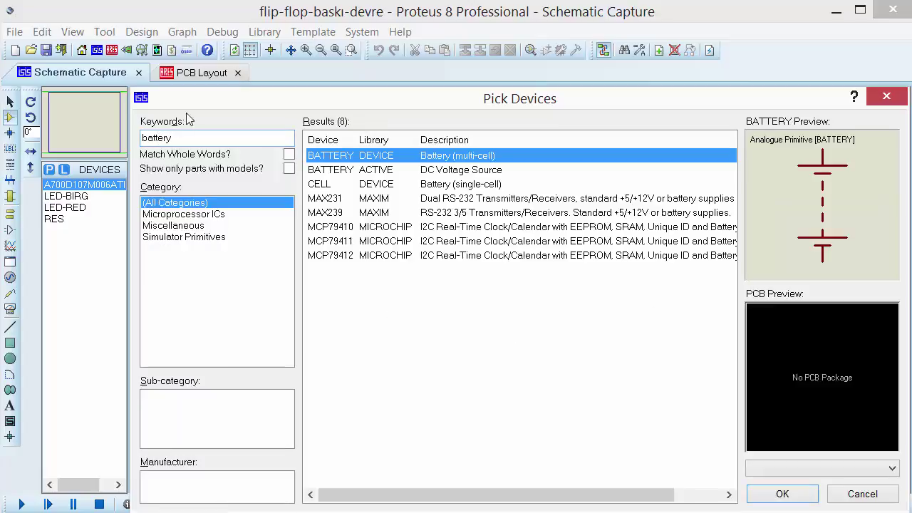
click(327, 175)
click(331, 184)
click(340, 198)
click(361, 227)
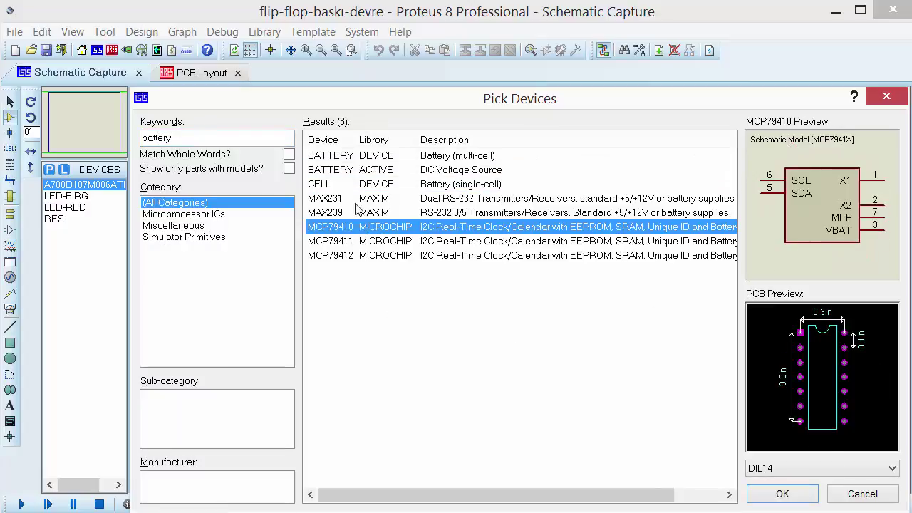
click(356, 200)
click(356, 186)
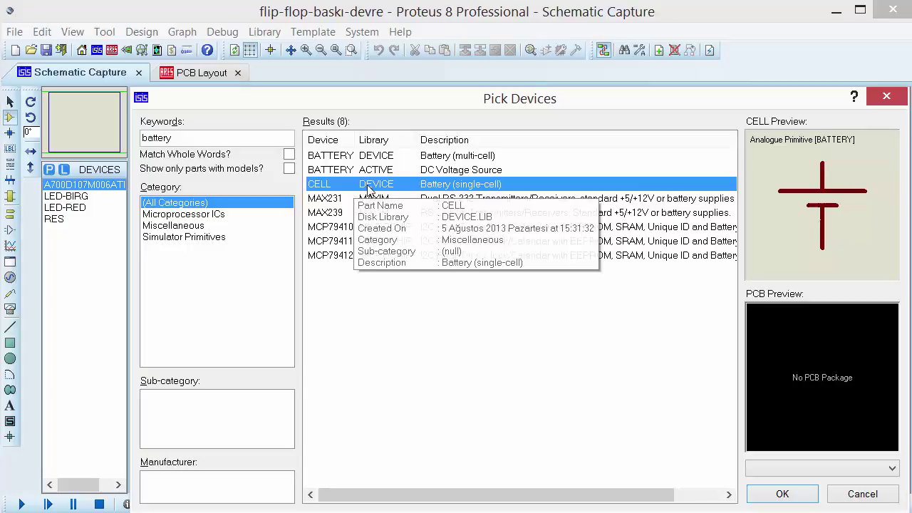
double_click(370, 185)
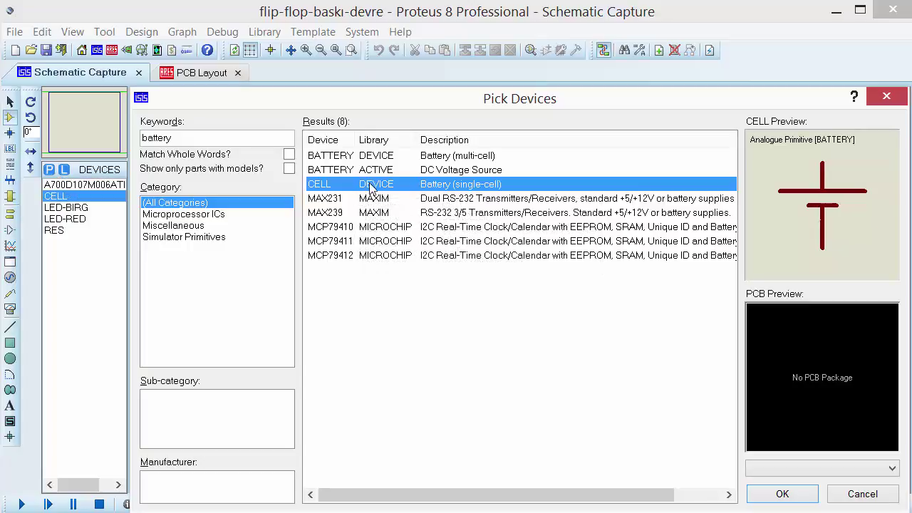
key(Escape)
Step: Search the device library for "bc 547" and add the Zetex transistor BC547BP to the device list
click(112, 221)
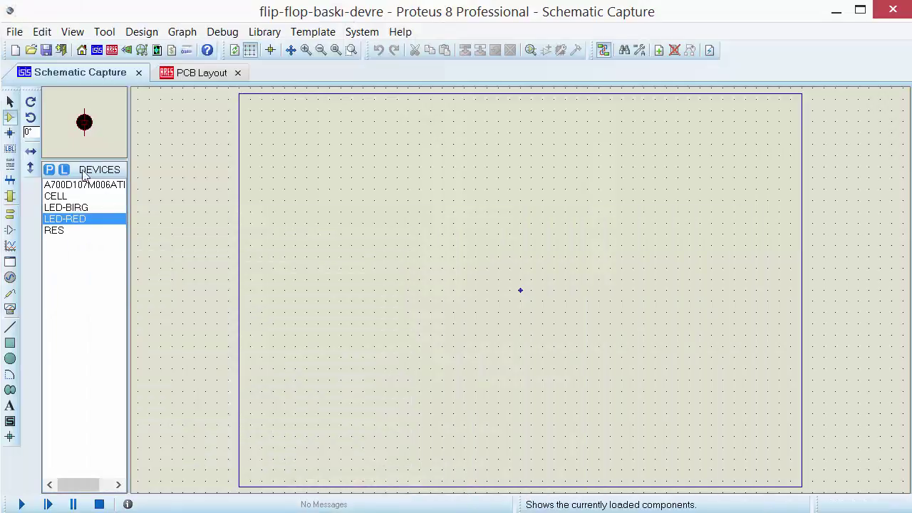
key(p)
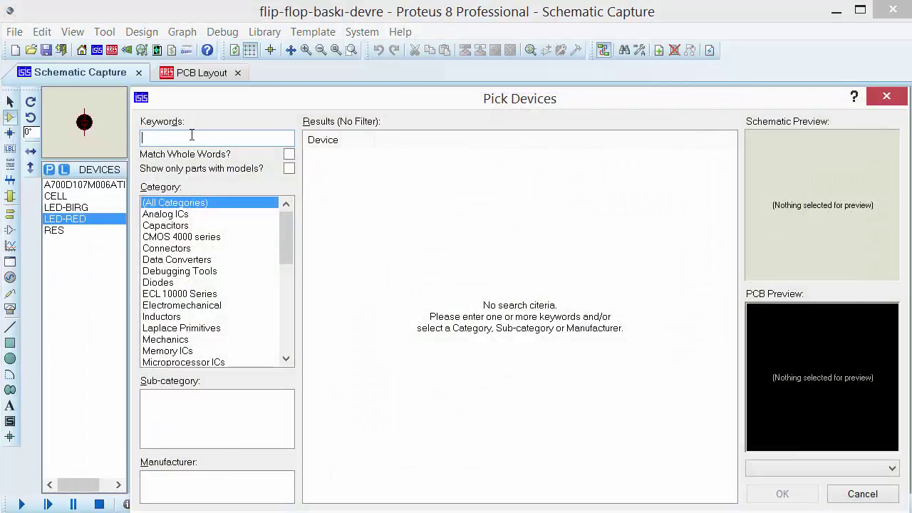
text(bc 547)
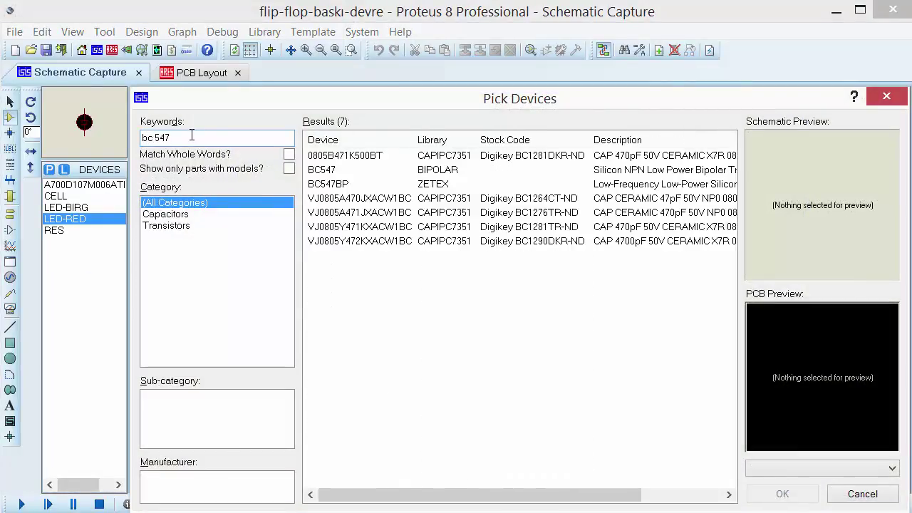
click(361, 184)
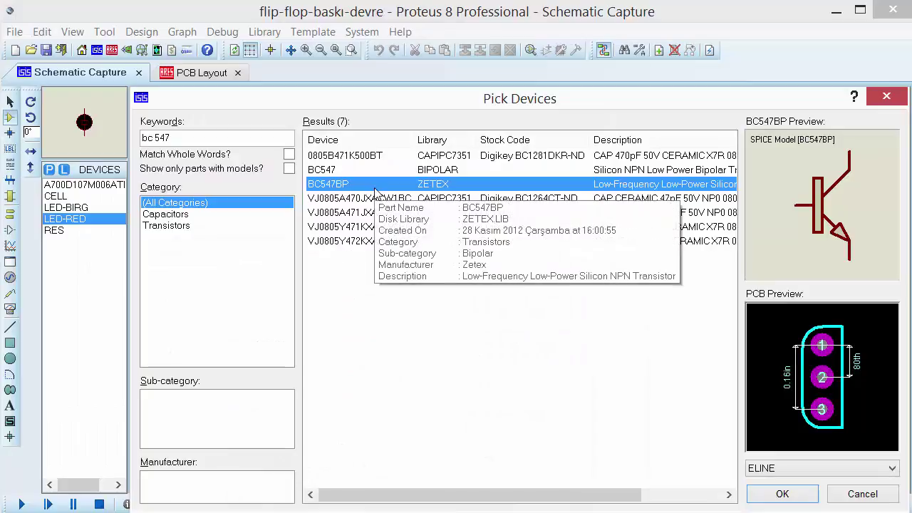
double_click(376, 187)
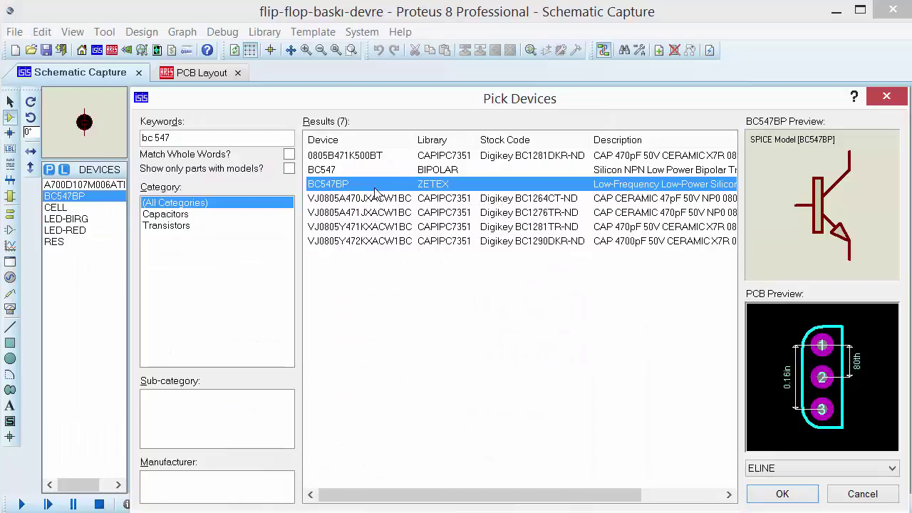
key(Return)
Step: Place a BC547BP transistor on the schematic and shift it further right of the sheet's origin
click(68, 218)
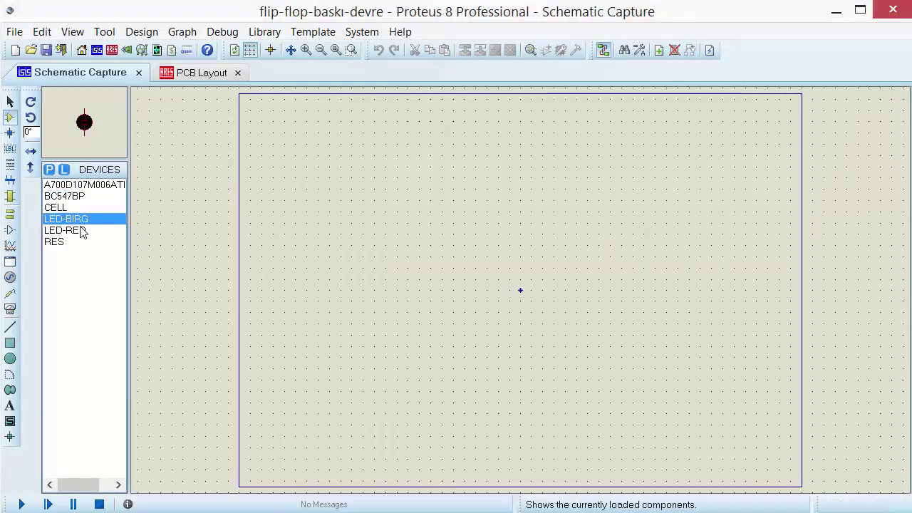
click(79, 228)
click(78, 219)
click(75, 196)
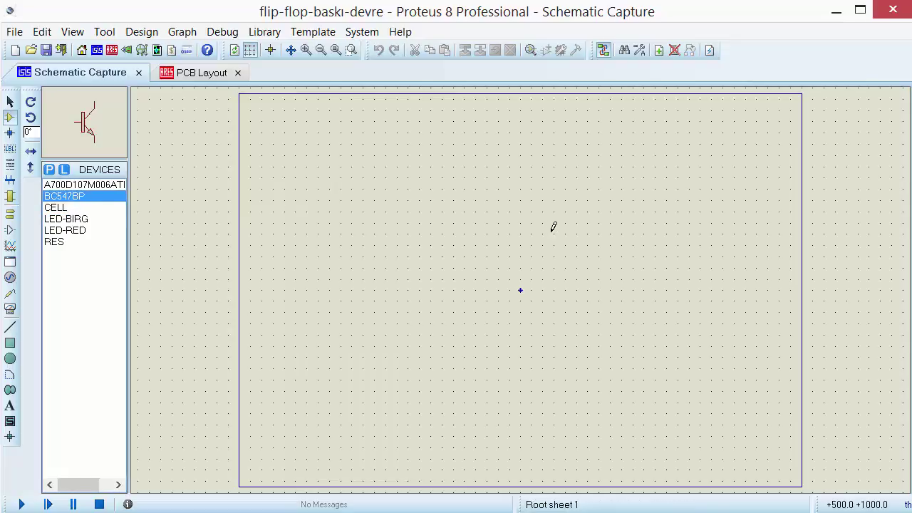
click(589, 279)
scroll(589, 279, up, 2)
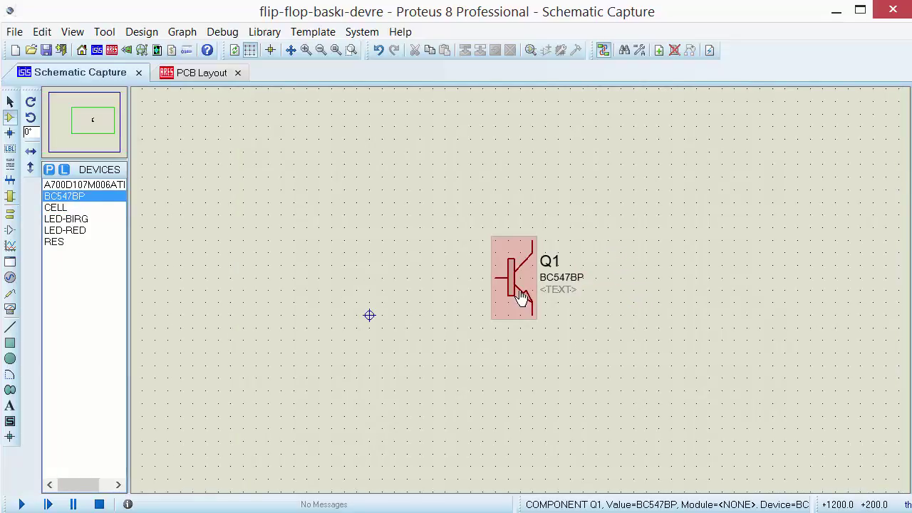
drag(512, 284, 562, 272)
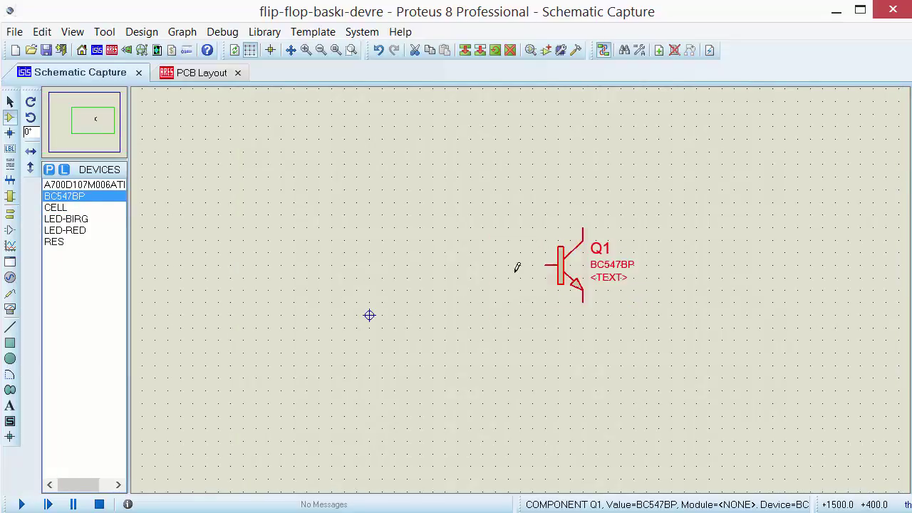
Step: Place a second BC547BP level with Q1 on its left side and mirror it horizontally to face Q1
click(97, 198)
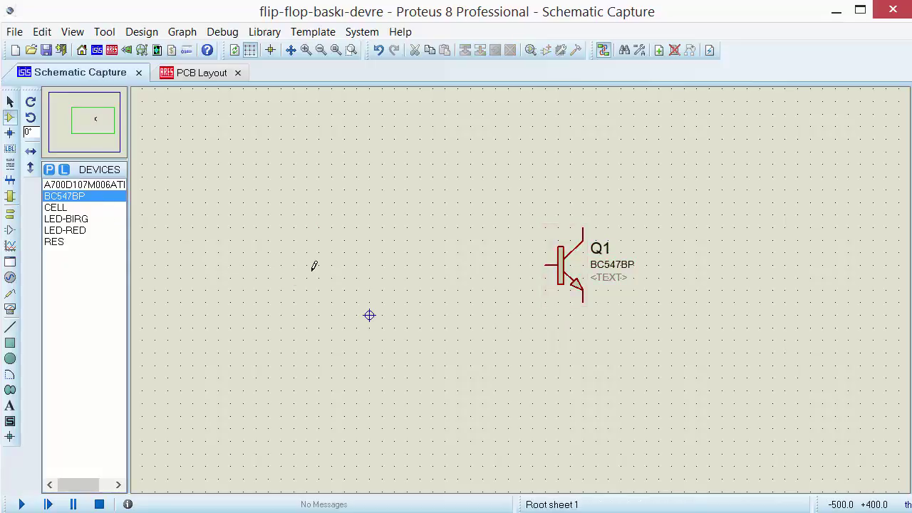
click(369, 306)
right_click(332, 274)
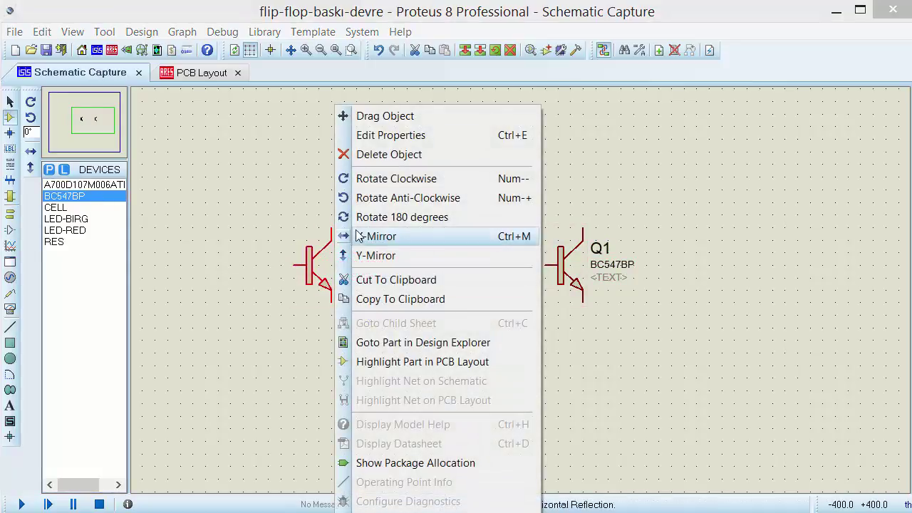
click(387, 236)
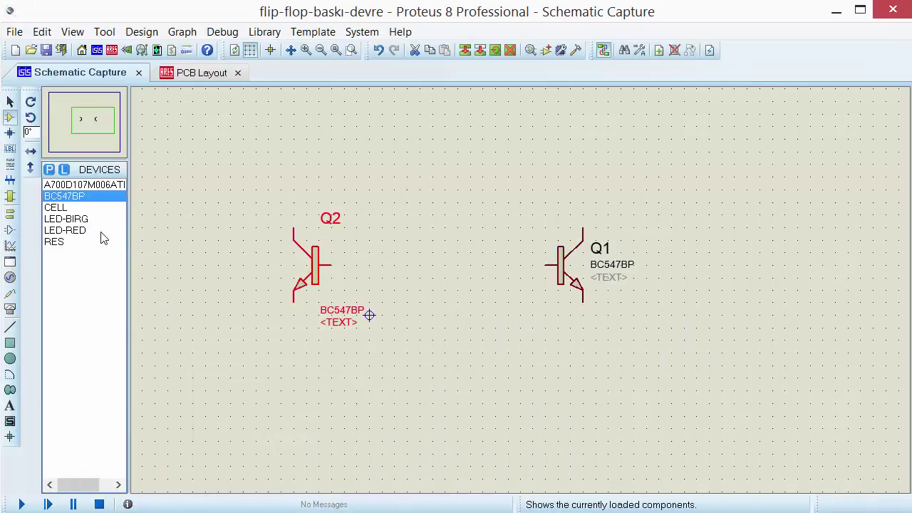
Step: Place one LED-RED above the collector of each transistor, Q2 and Q1
click(101, 231)
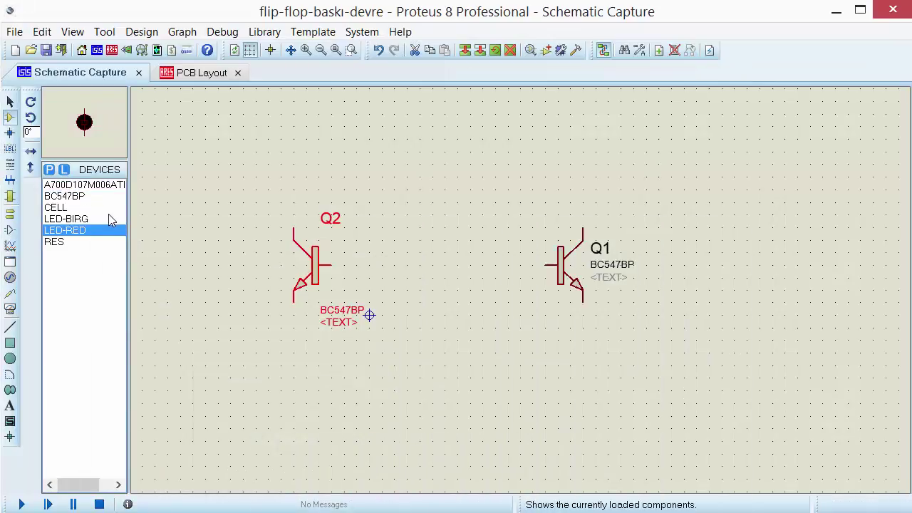
click(295, 169)
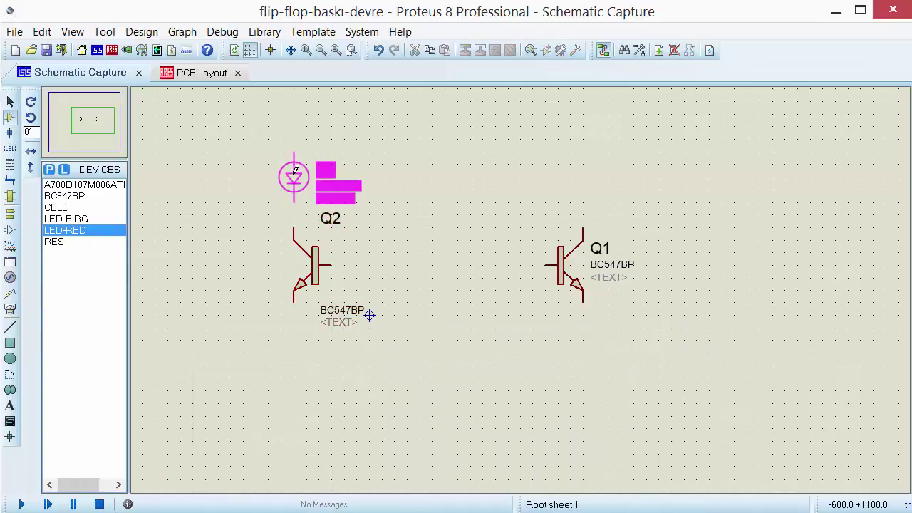
click(295, 169)
click(584, 177)
click(583, 178)
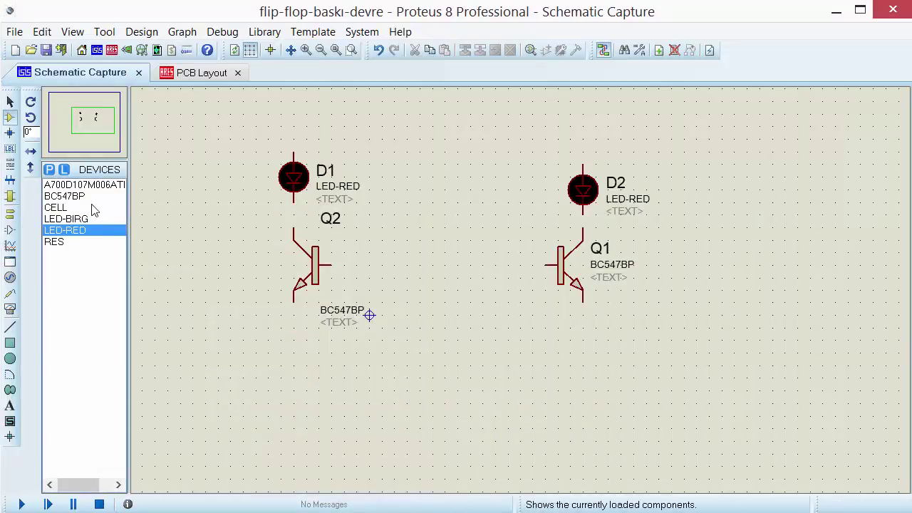
Step: Place a RES resistor, rotate it clockwise and move it directly above LED D1
click(84, 207)
click(84, 197)
click(64, 230)
click(54, 241)
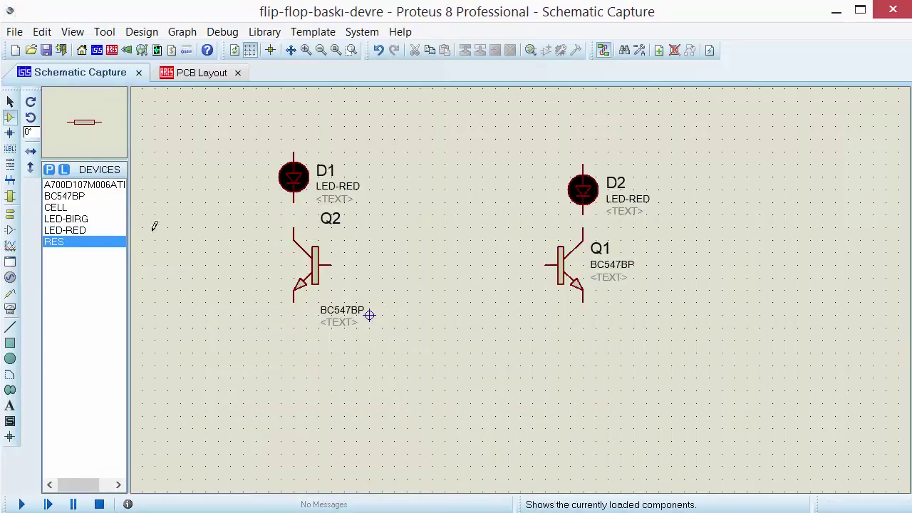
click(224, 203)
scroll(444, 244, down, 3)
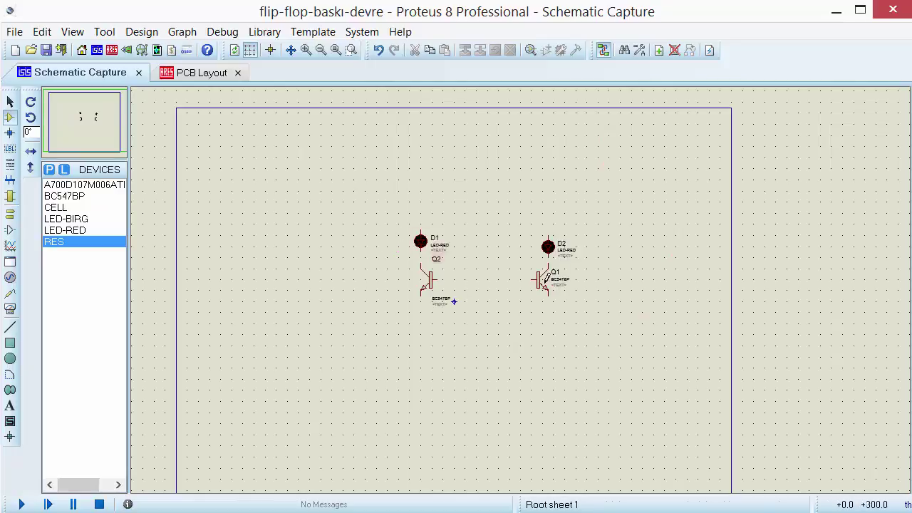
scroll(460, 266, up, 2)
scroll(505, 280, up, 2)
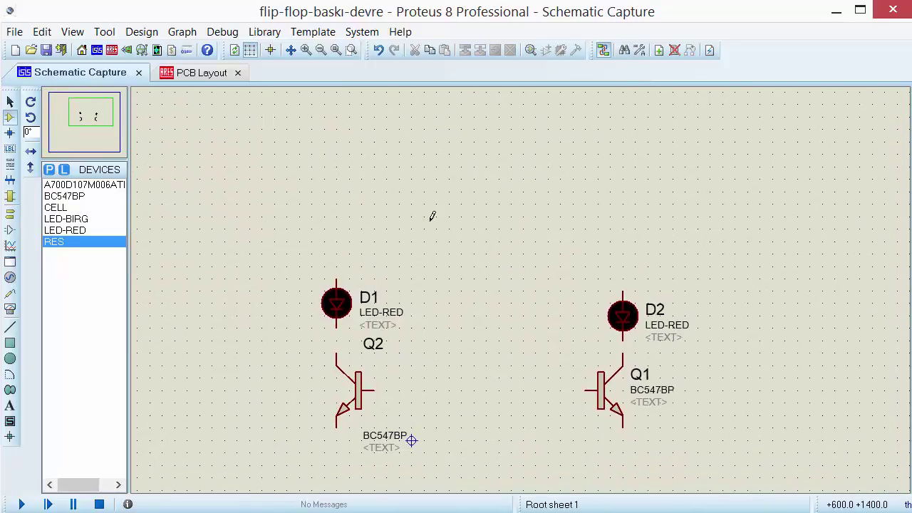
click(314, 168)
right_click(313, 168)
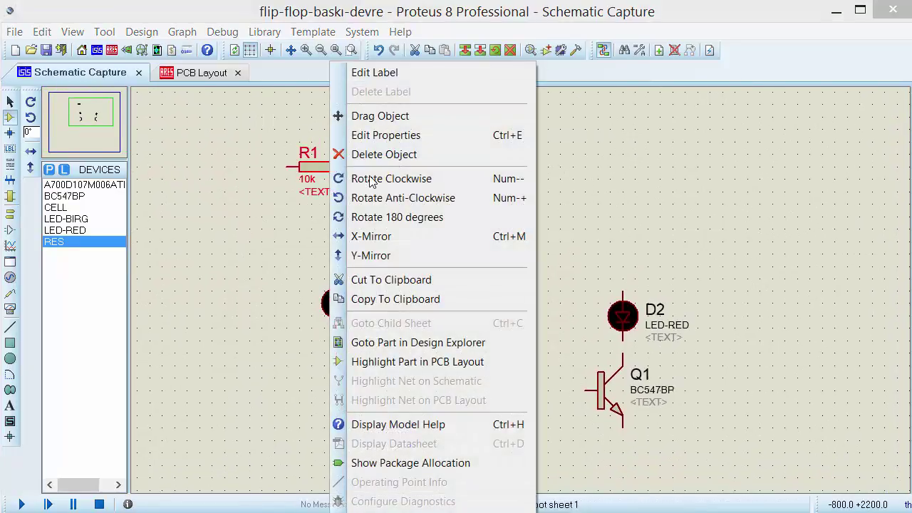
click(339, 179)
right_click(316, 187)
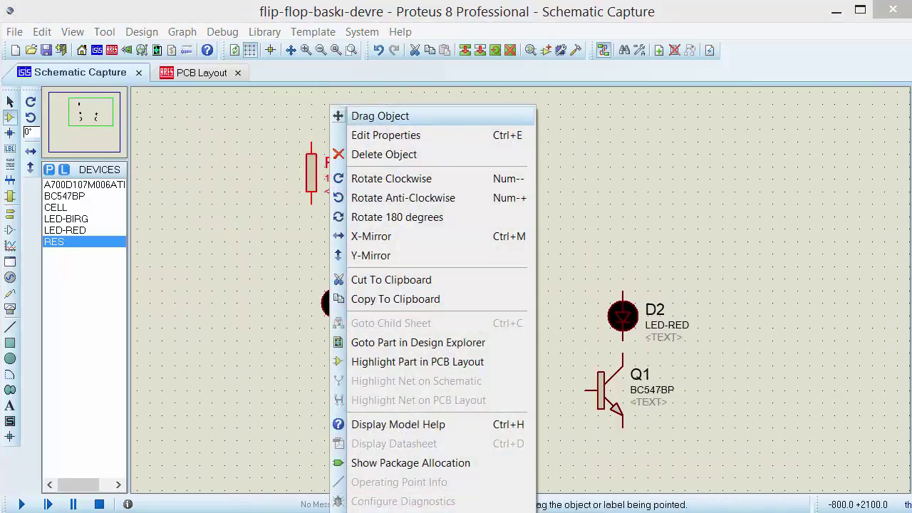
click(367, 116)
click(342, 212)
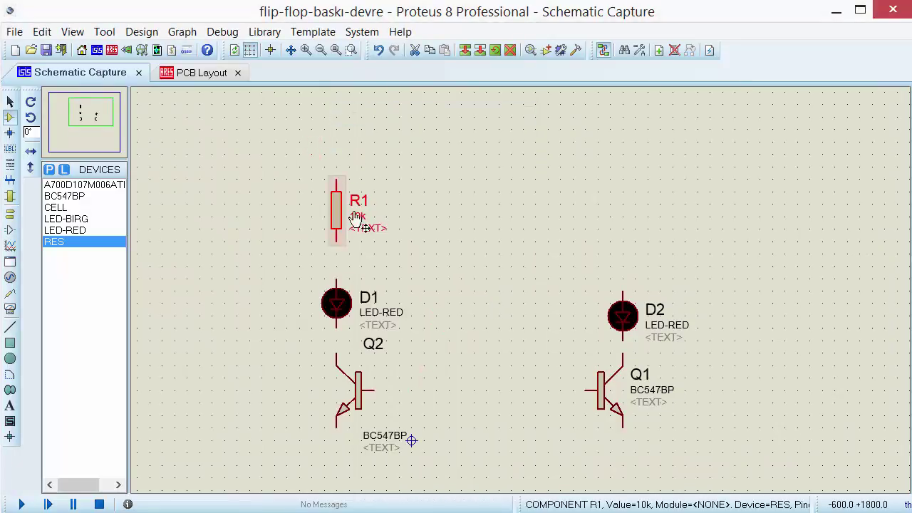
Step: Place a second RES resistor, rotate it clockwise and move it above LED D2, level with R1
click(463, 204)
click(478, 206)
right_click(478, 206)
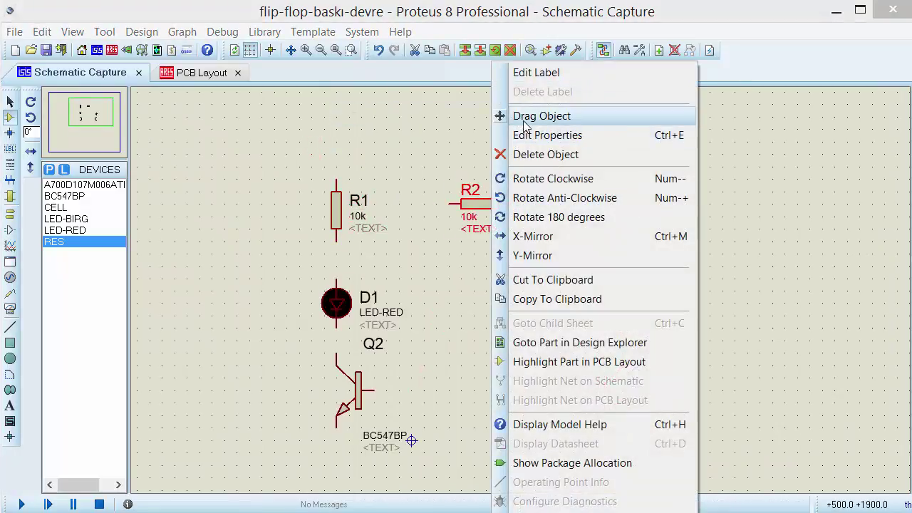
click(562, 179)
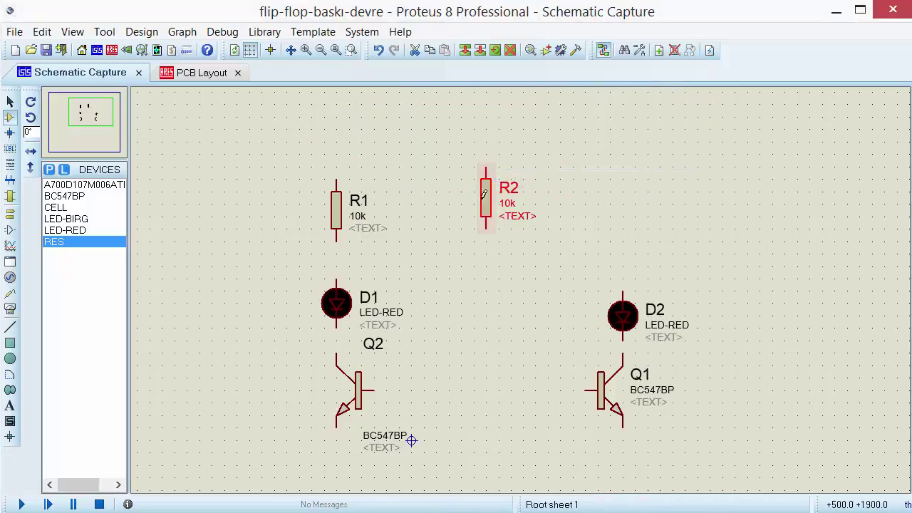
drag(485, 200, 622, 210)
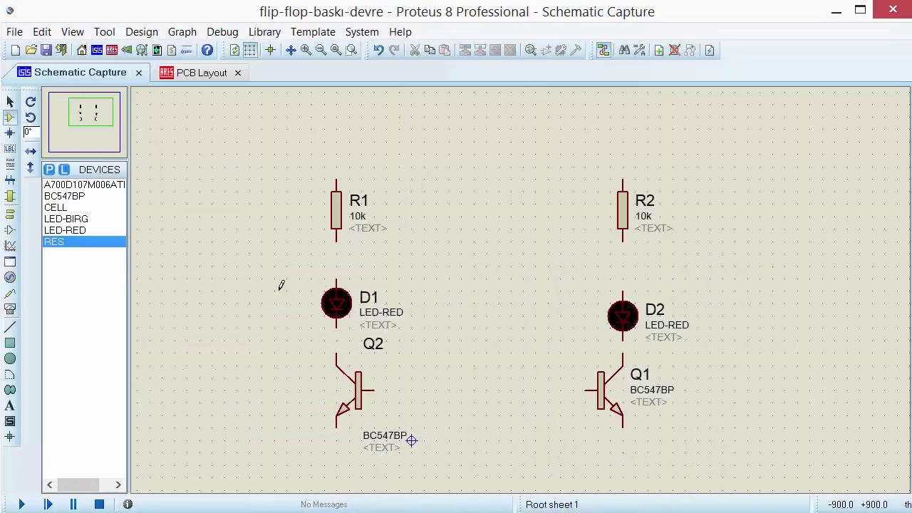
Step: Move LEDs D1 and D2 together upward, closer to resistors R1 and R2
drag(275, 267, 741, 342)
drag(716, 311, 723, 281)
click(821, 233)
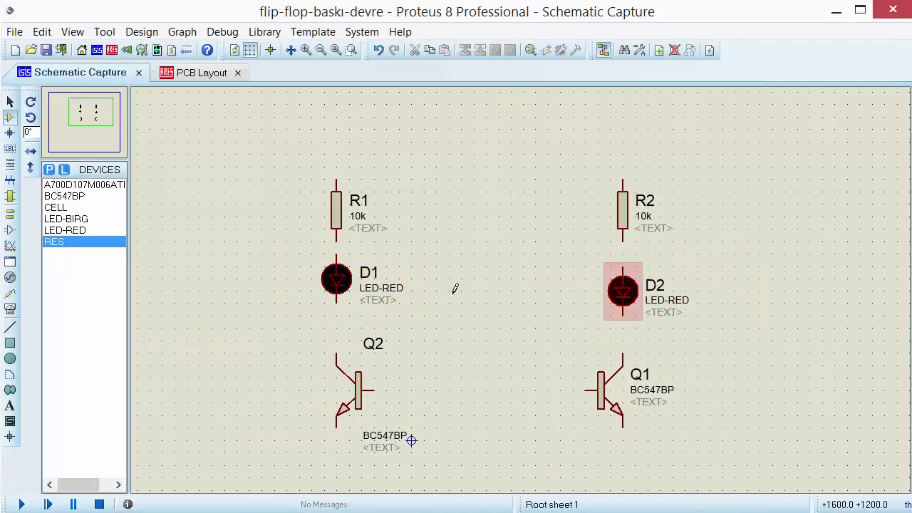
Step: Place two A700D107M006ATE018 capacitors between the LED branches and mirror the one nearer Q1 horizontally
click(68, 218)
click(71, 207)
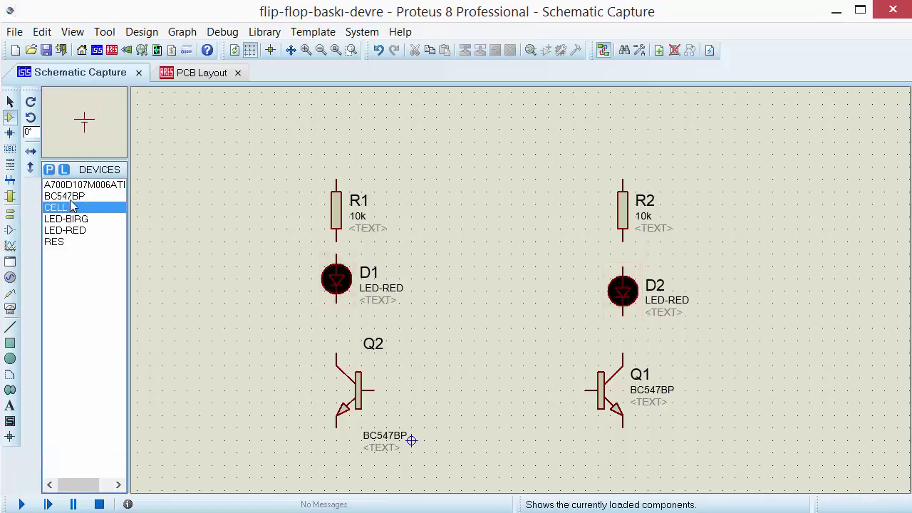
click(72, 200)
click(80, 184)
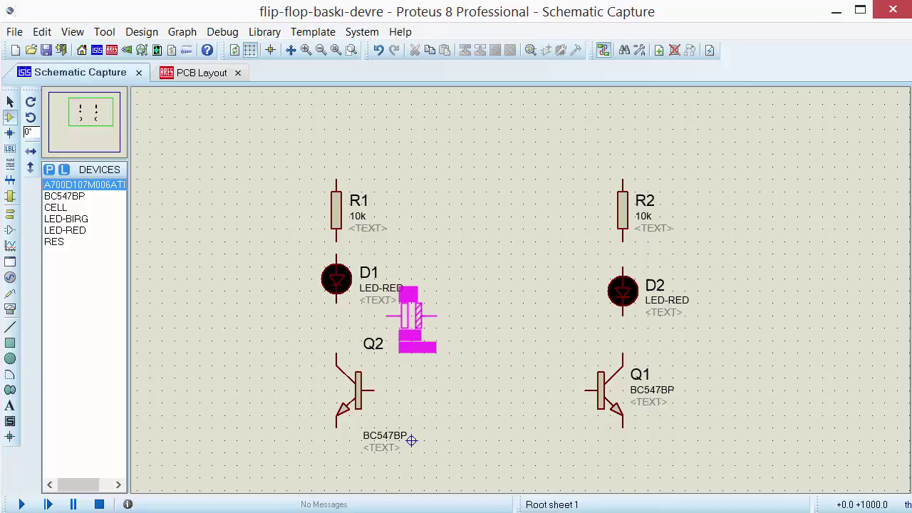
click(411, 440)
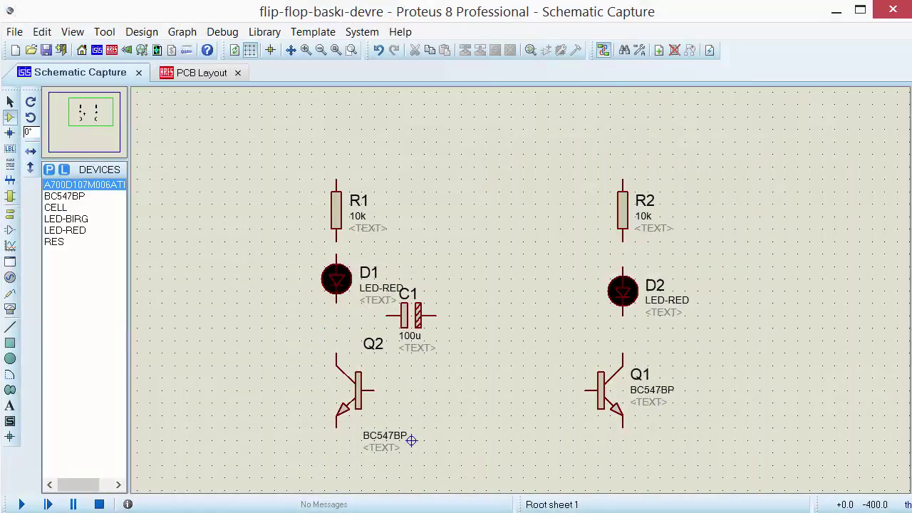
click(536, 315)
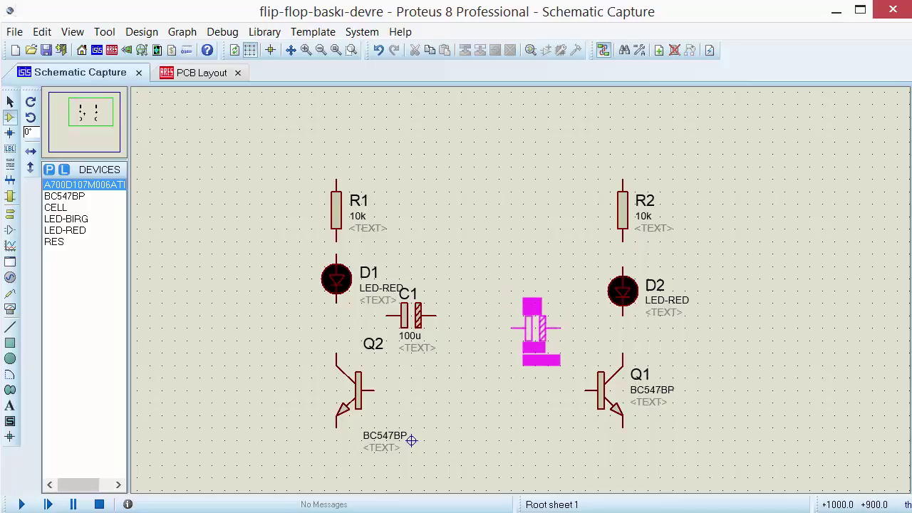
click(535, 328)
right_click(556, 320)
click(597, 1)
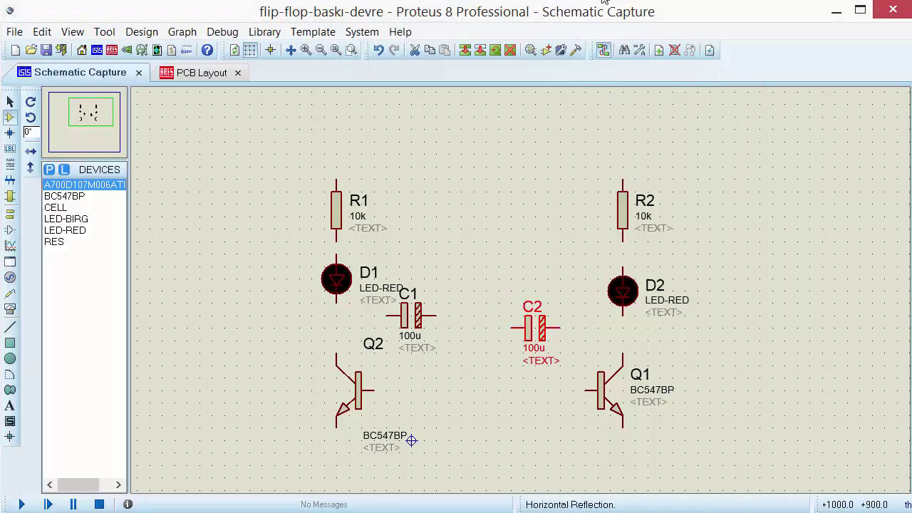
Step: Move capacitor C1 down so it sits level with capacitor C2
right_click(415, 316)
click(465, 115)
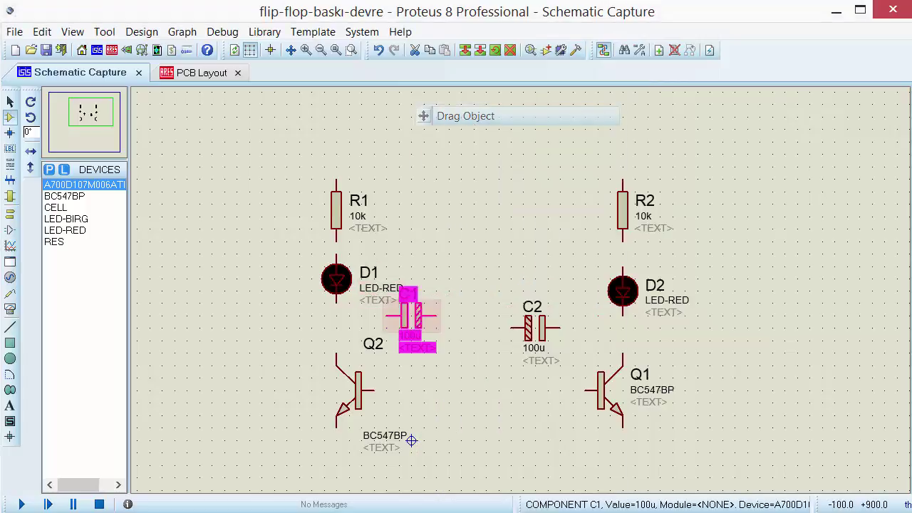
click(411, 326)
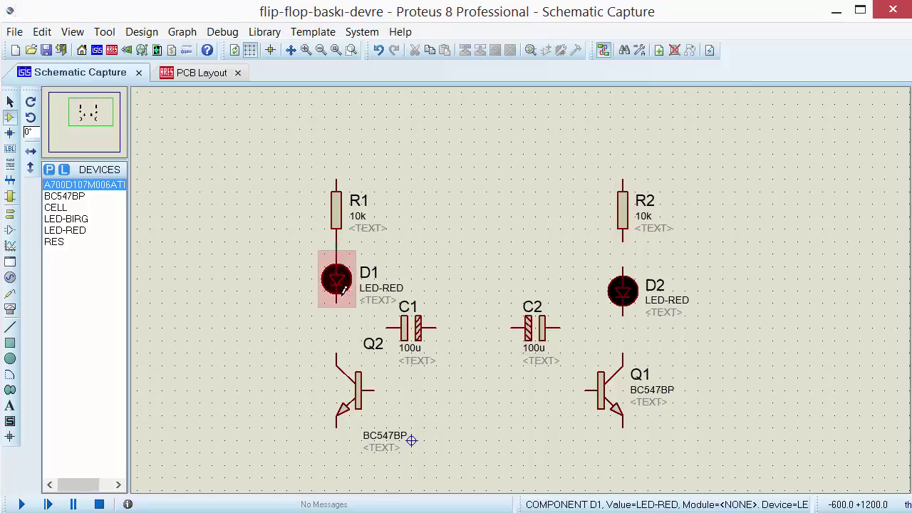
Step: Wire D1 to Q2's collector and D2 to Q1's collector, connecting C1 and C2 to their neighbouring LED–collector wires
click(337, 303)
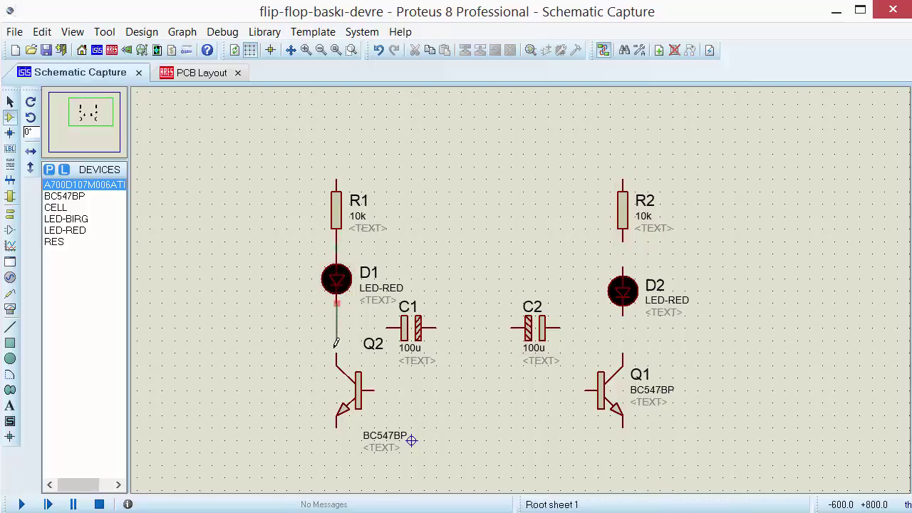
click(390, 326)
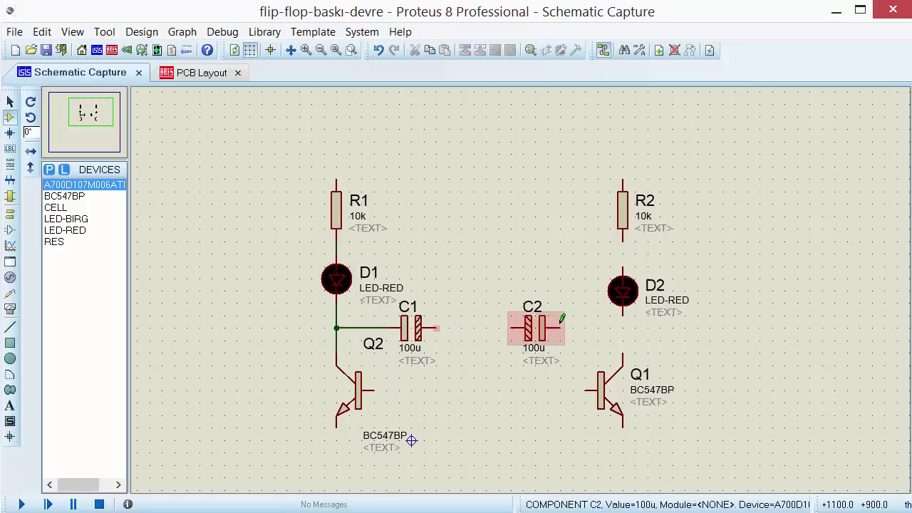
click(623, 313)
click(623, 354)
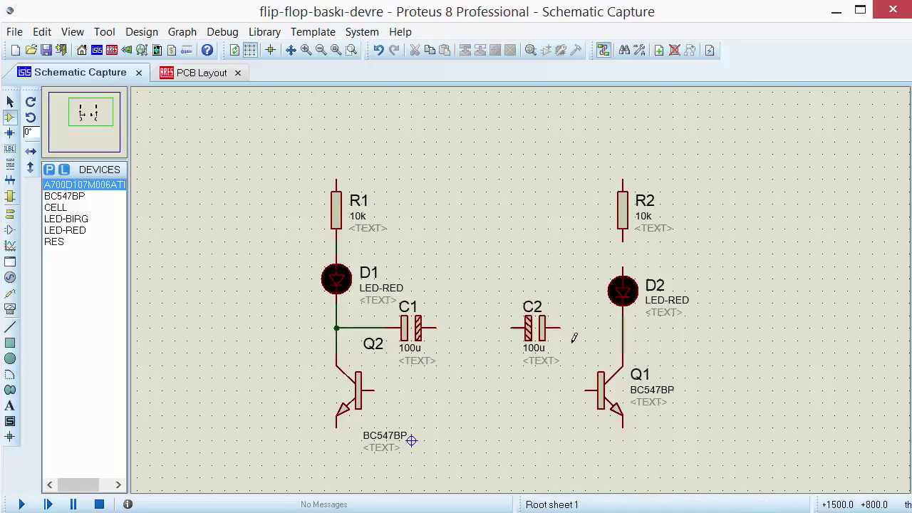
click(560, 327)
click(625, 327)
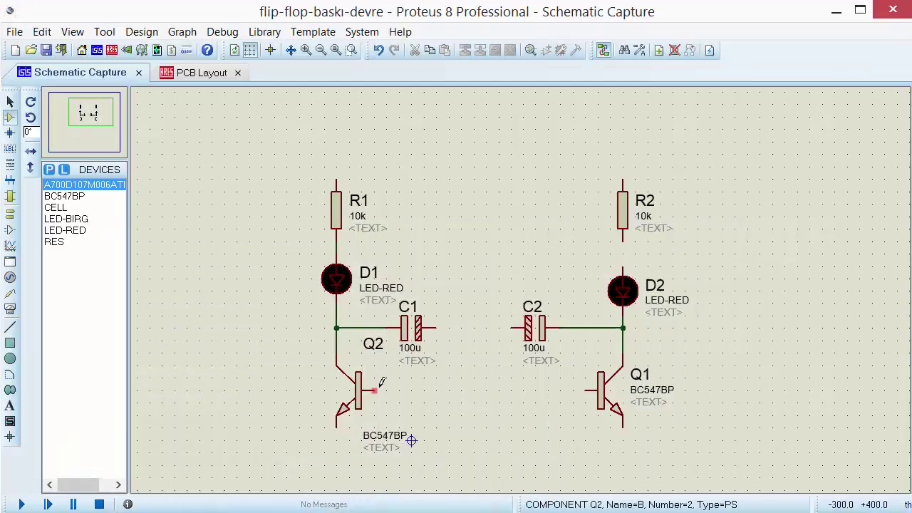
Step: Cross-couple the transistors by wiring Q2's base to C2's free pin and C1's free pin to Q1's base
click(375, 391)
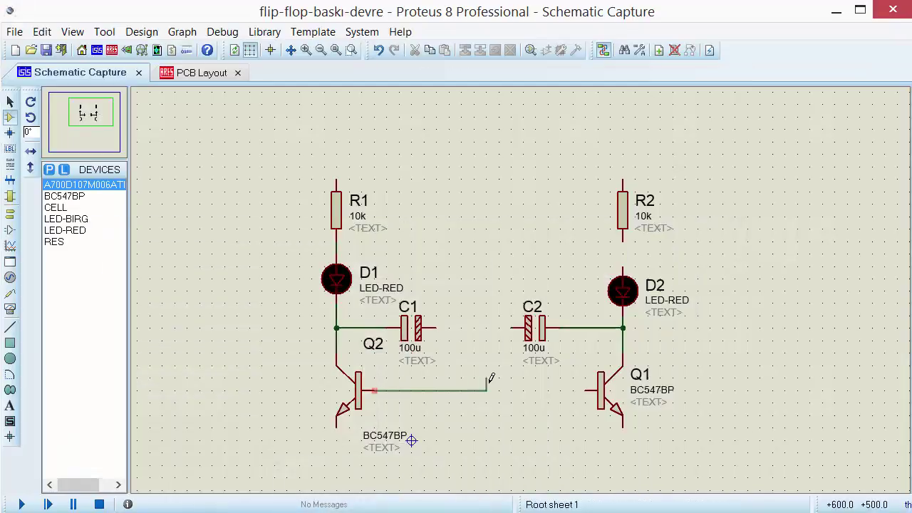
click(511, 328)
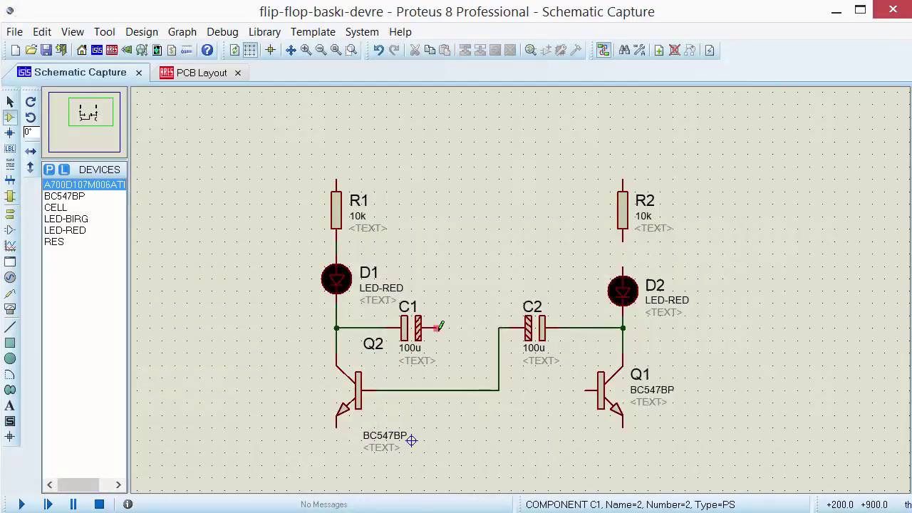
click(437, 328)
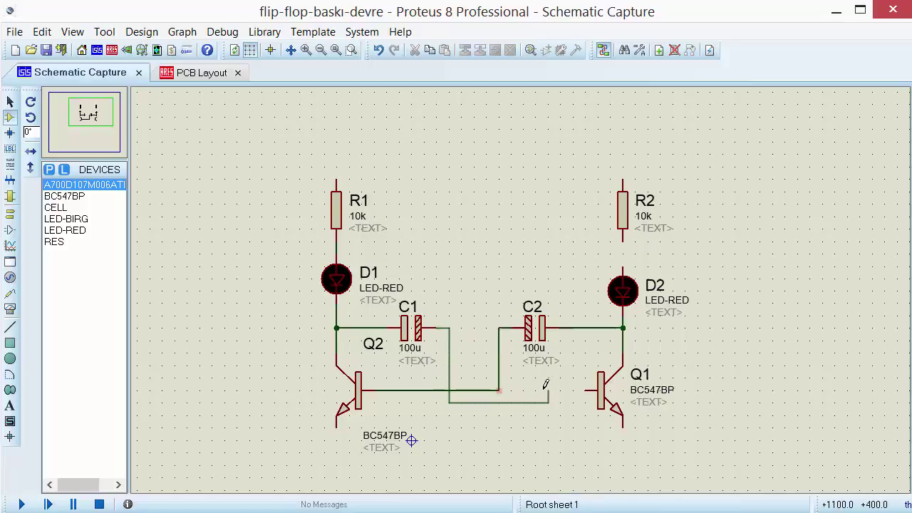
click(582, 389)
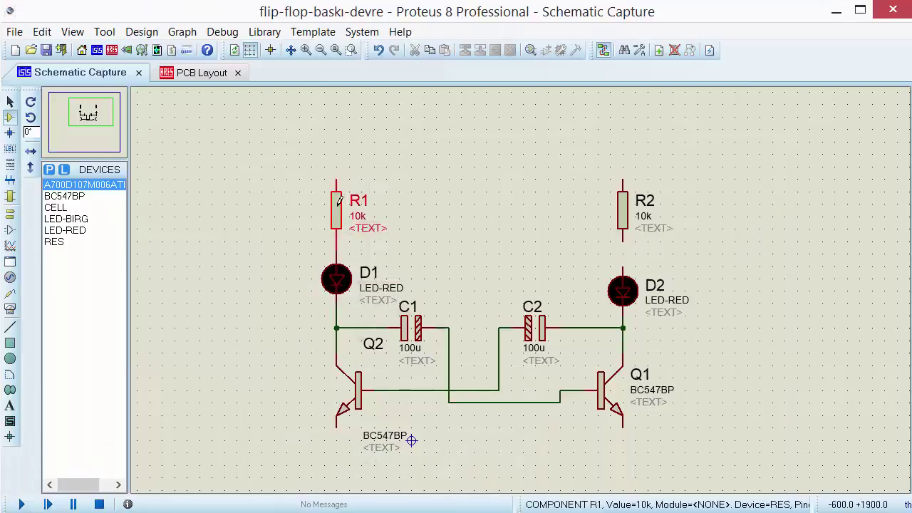
Step: Copy resistor R1 and paste two copies side by side between R1 and R2, level with them
right_click(352, 222)
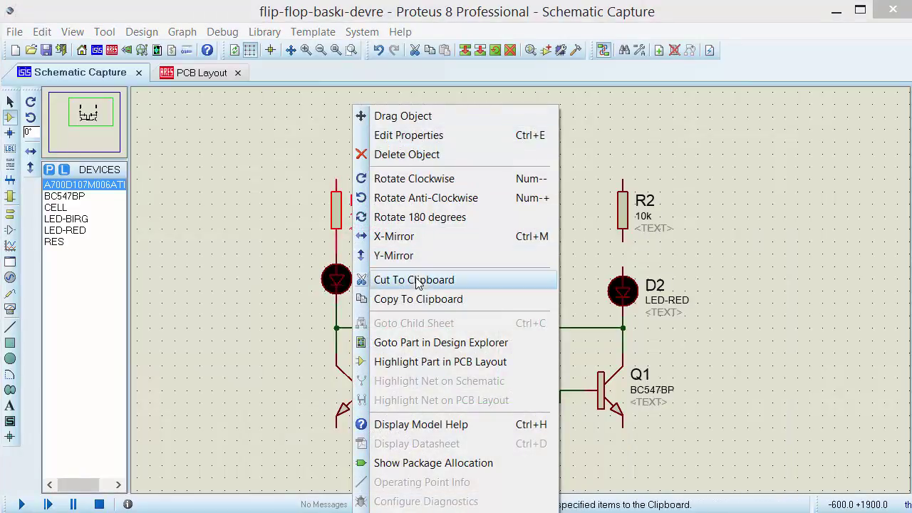
click(426, 299)
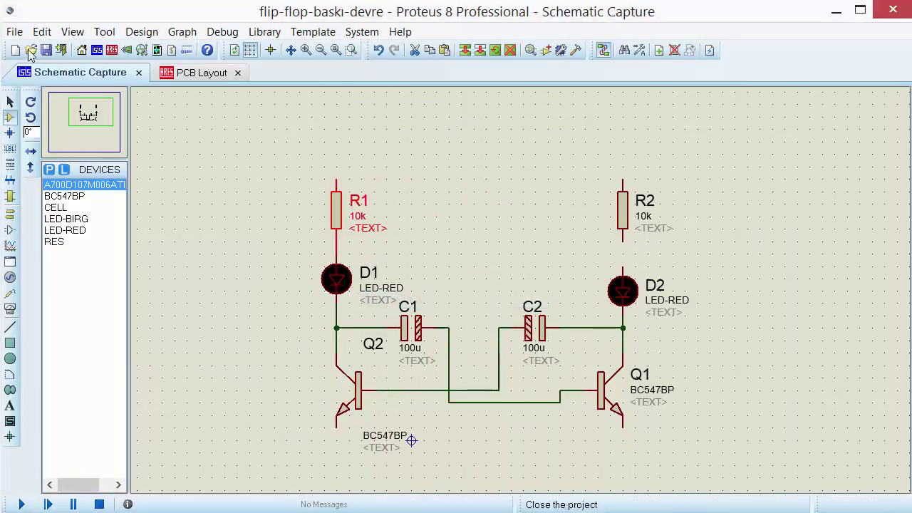
right_click(438, 214)
click(499, 329)
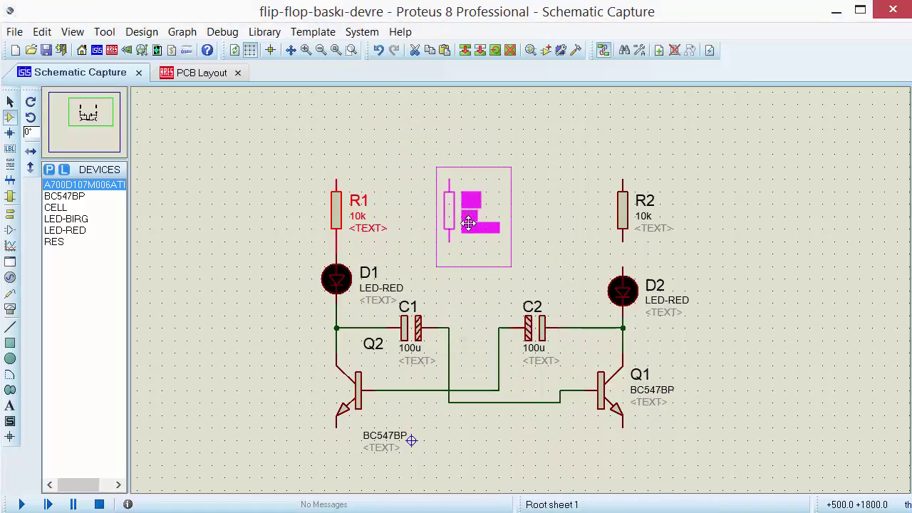
click(467, 217)
right_click(523, 196)
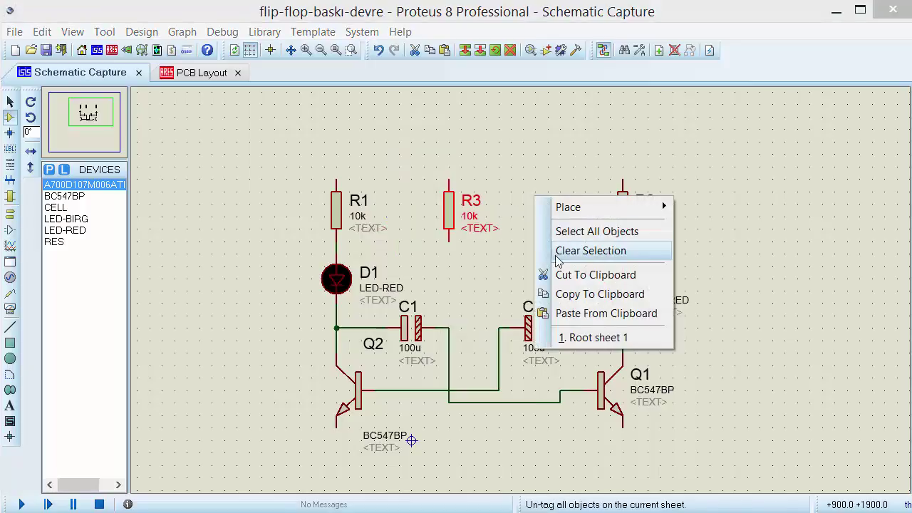
click(575, 314)
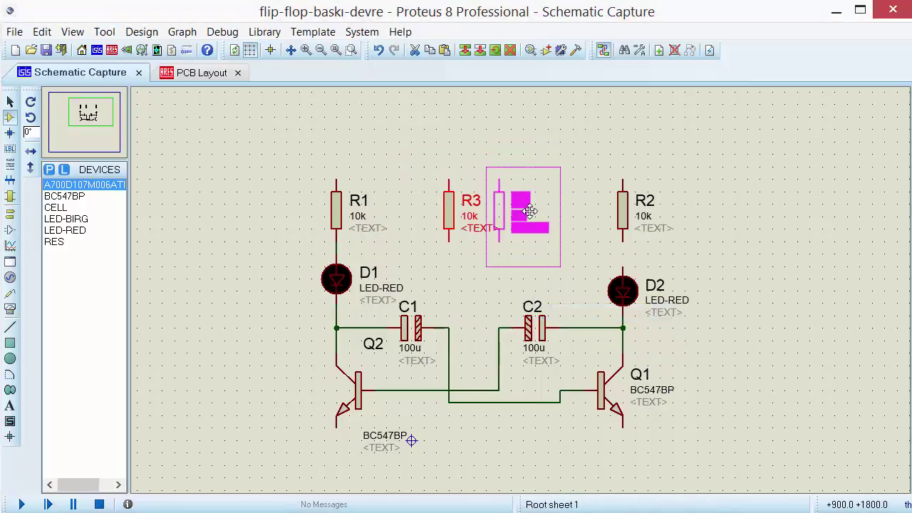
click(530, 211)
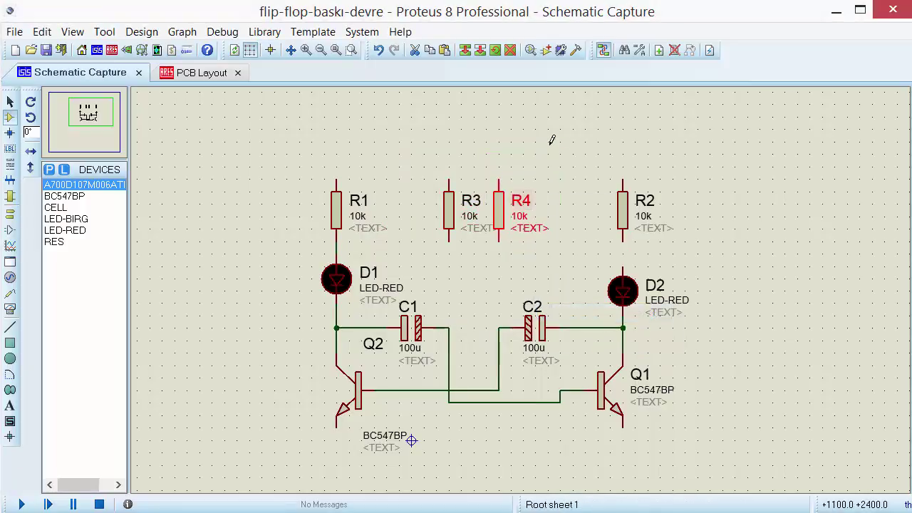
Step: Wire the upper ends of R1 and R2 together, routing the supply line above the resistors
click(337, 173)
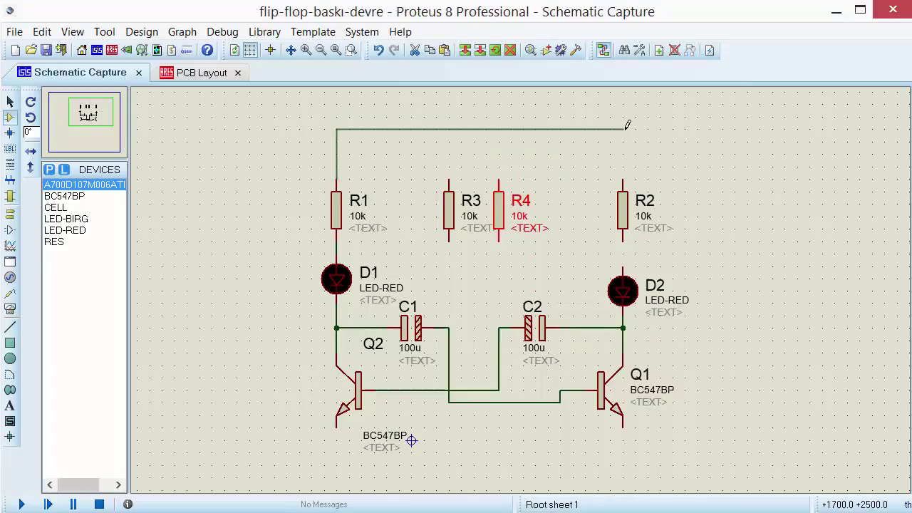
click(622, 180)
click(449, 181)
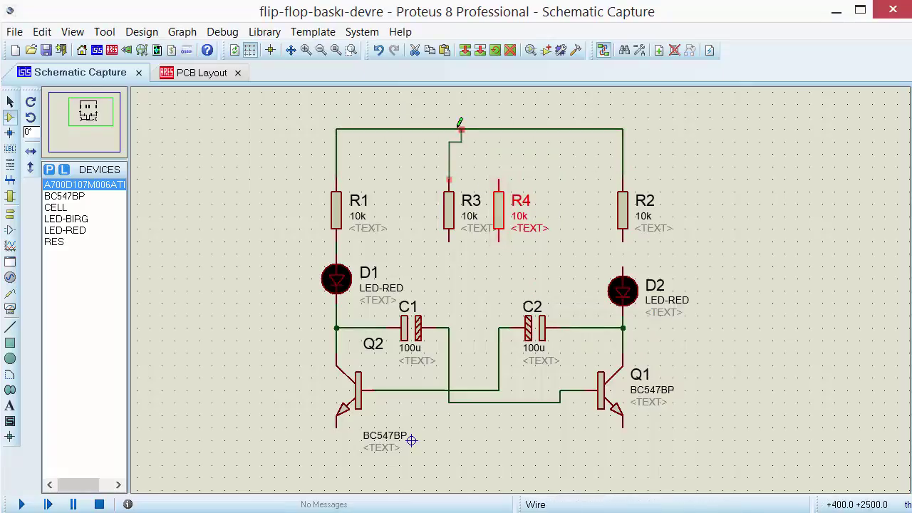
right_click(461, 132)
click(440, 167)
Step: Connect the upper ends of R3 and R4 straight up to the supply line joining R1 and R2
click(449, 180)
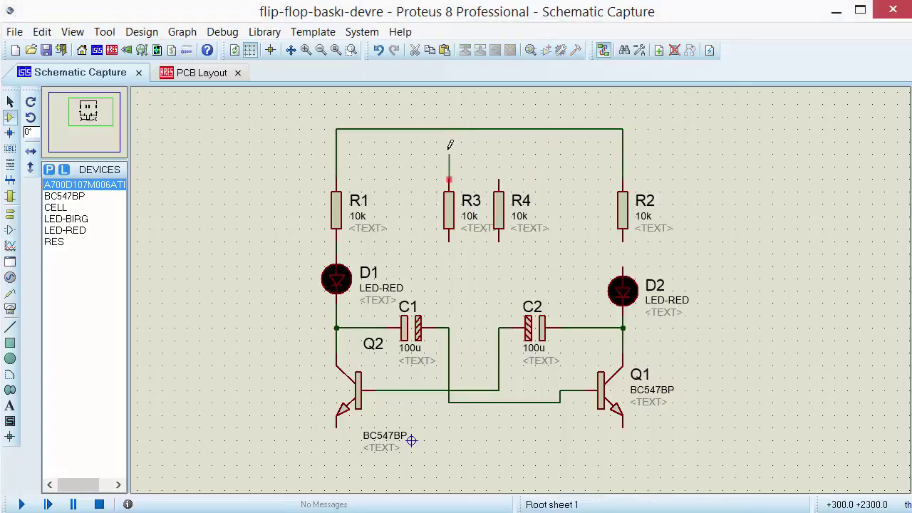
click(449, 130)
click(499, 181)
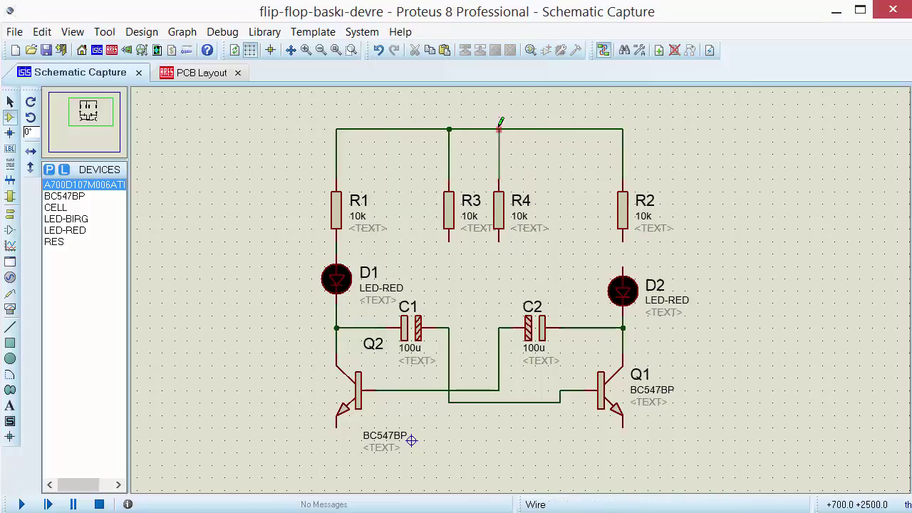
click(499, 129)
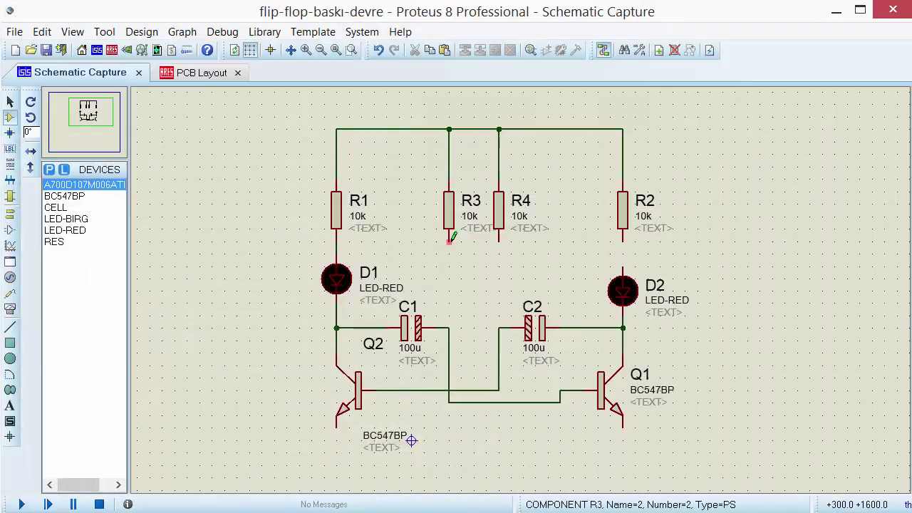
Step: Wire R3's lower end to the C1–Q1 base wire and R4's lower end to the C2–Q2 base wire
click(449, 241)
click(449, 327)
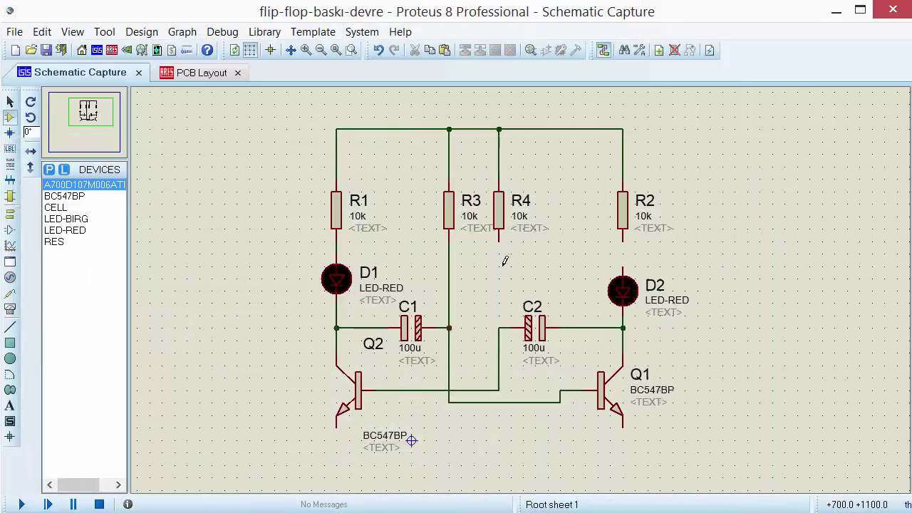
click(498, 241)
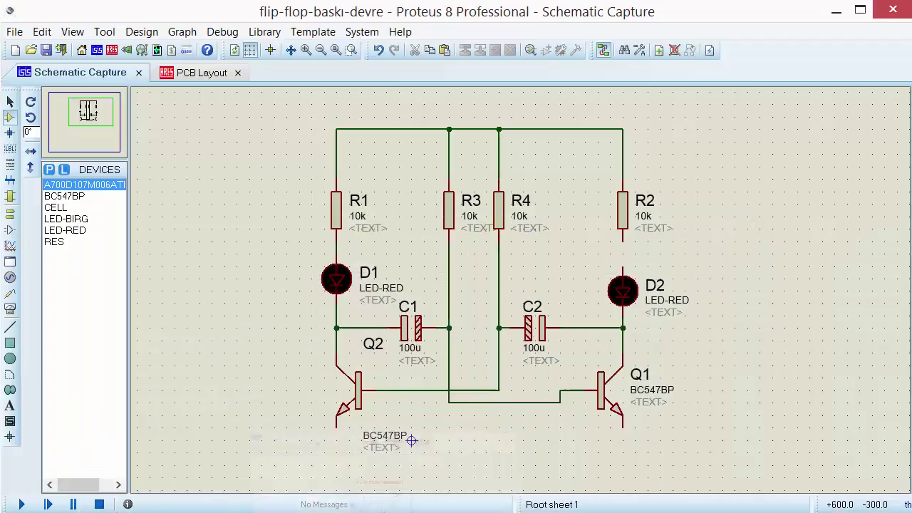
Step: Wire the emitters of Q2 and Q1 together beneath the transistors, and connect R2 to D2
click(336, 427)
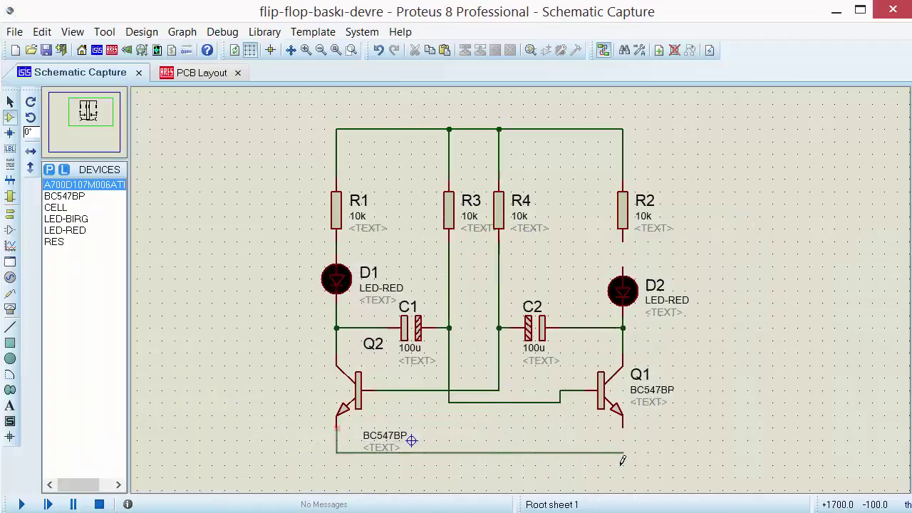
click(624, 427)
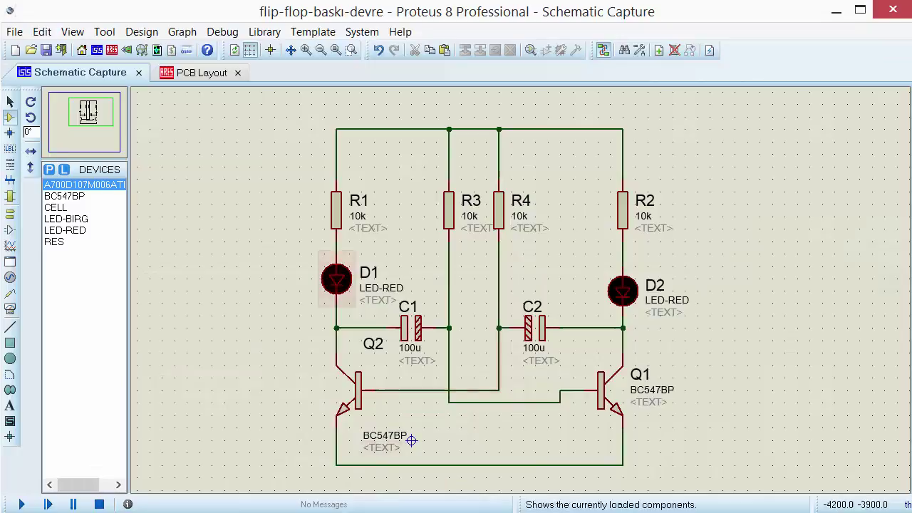
Step: Place a CELL battery beside the R1 and D1 branch and wire it to the upper supply line and the emitter line
click(79, 208)
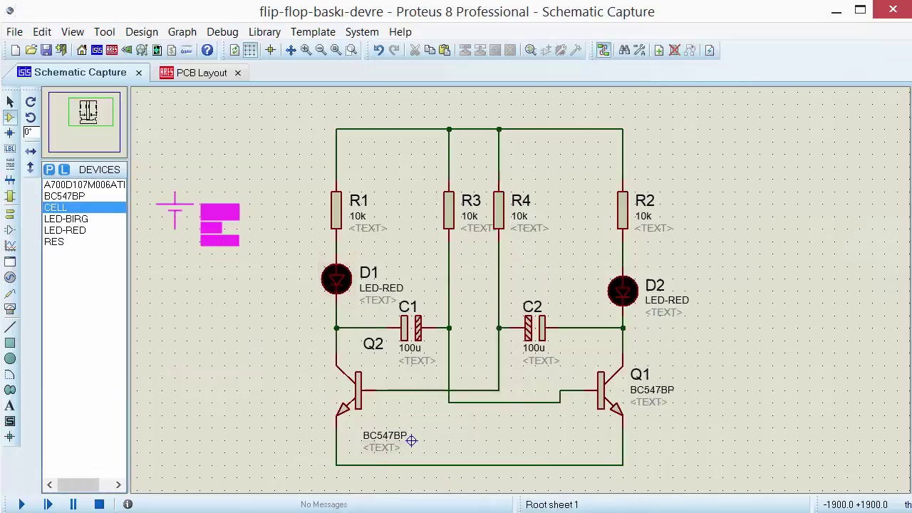
click(221, 240)
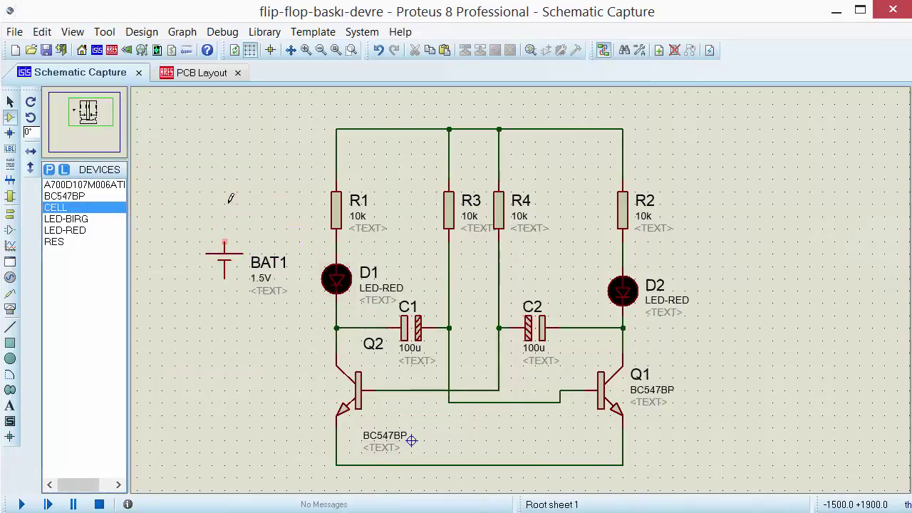
click(223, 242)
click(336, 129)
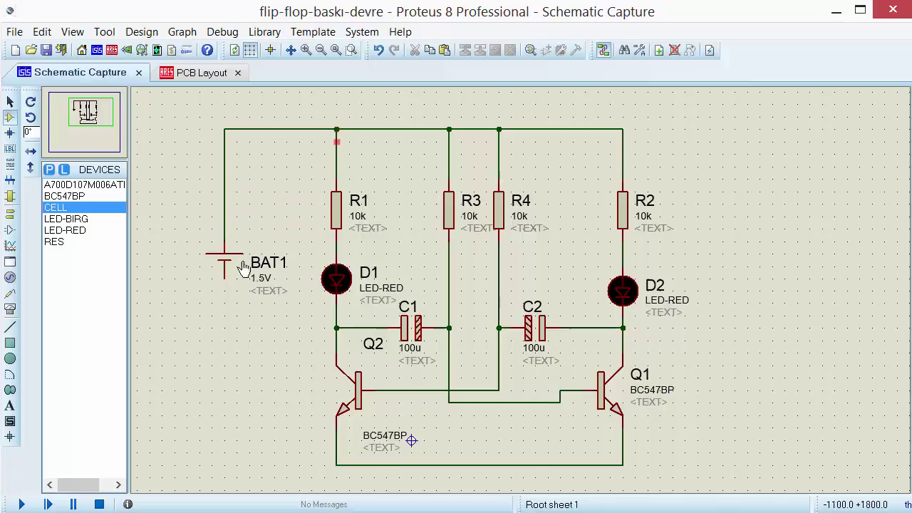
click(224, 279)
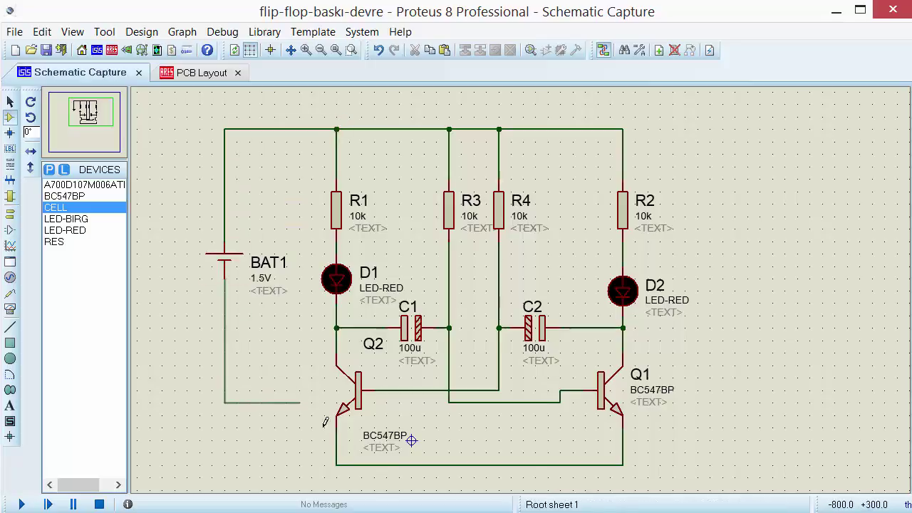
click(336, 465)
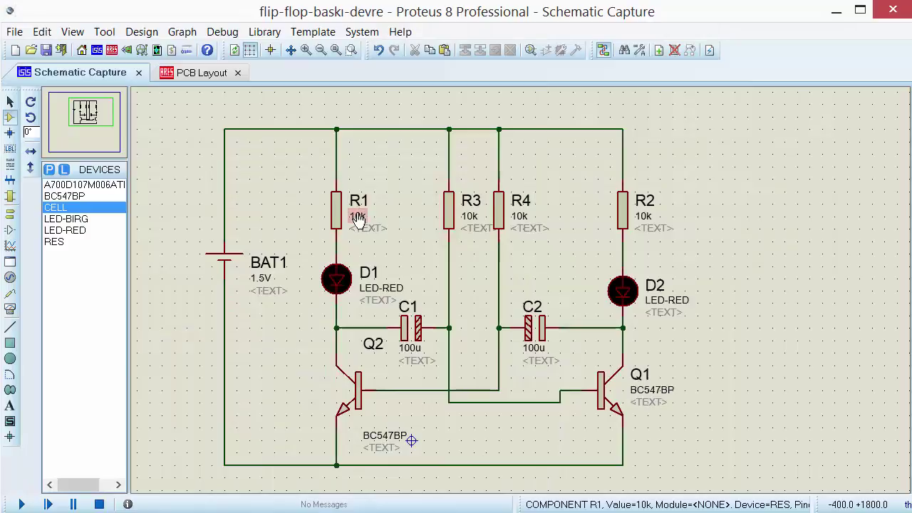
Step: Set the values of resistors R1 and R2 to 470
double_click(358, 218)
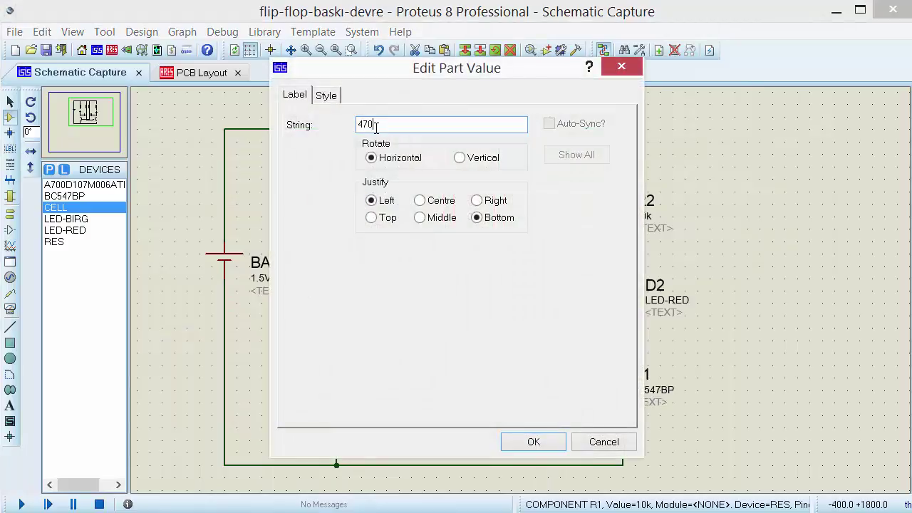
key(Return)
double_click(646, 216)
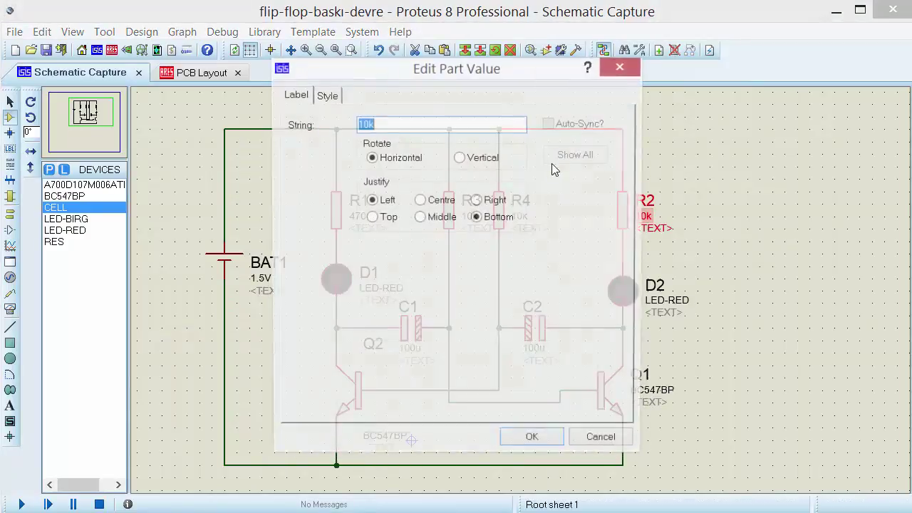
text(470)
key(Return)
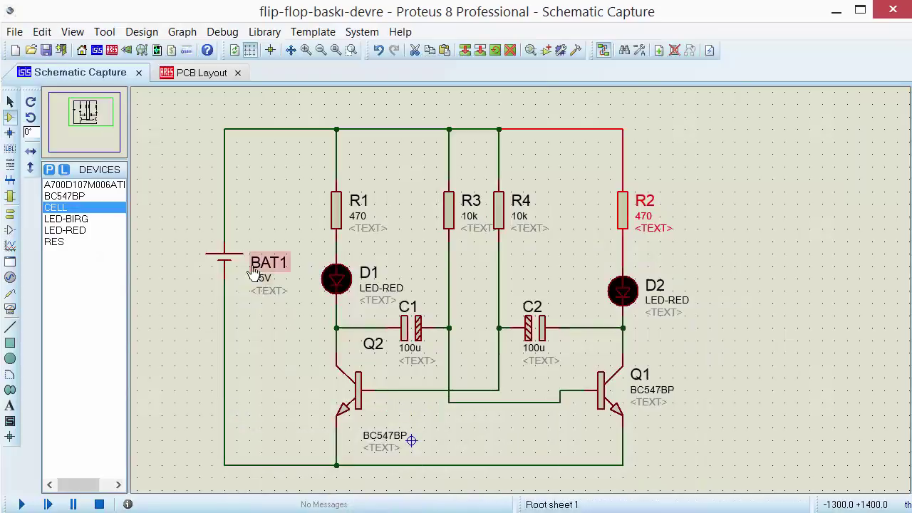
Step: Set the value of battery BAT1 to 9V
double_click(265, 282)
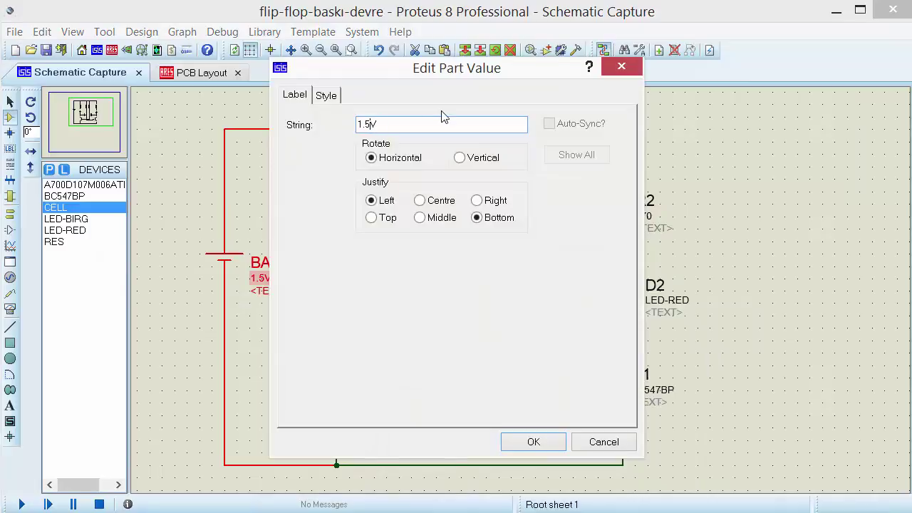
text(9V)
key(Return)
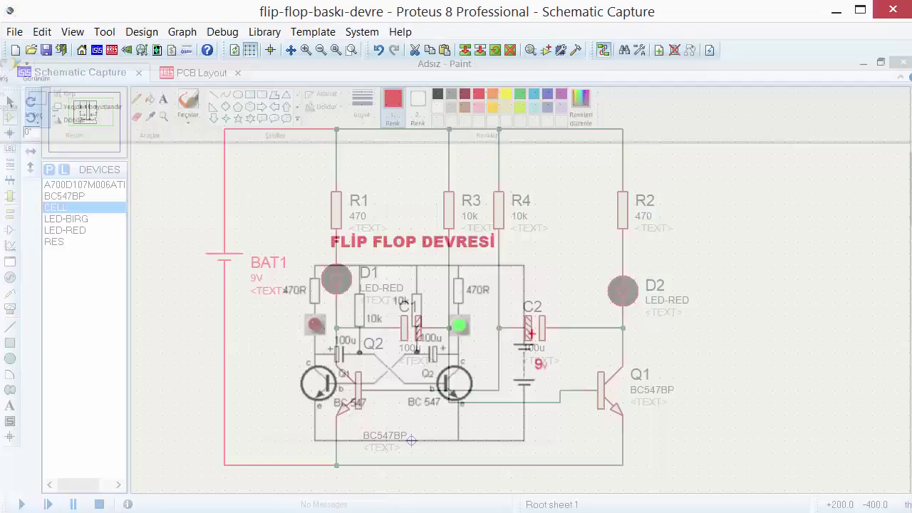
Step: Run the flip-flop simulation twice to check how LEDs D1 and D2 behave, stopping it and returning to the schematic each time
key(F12)
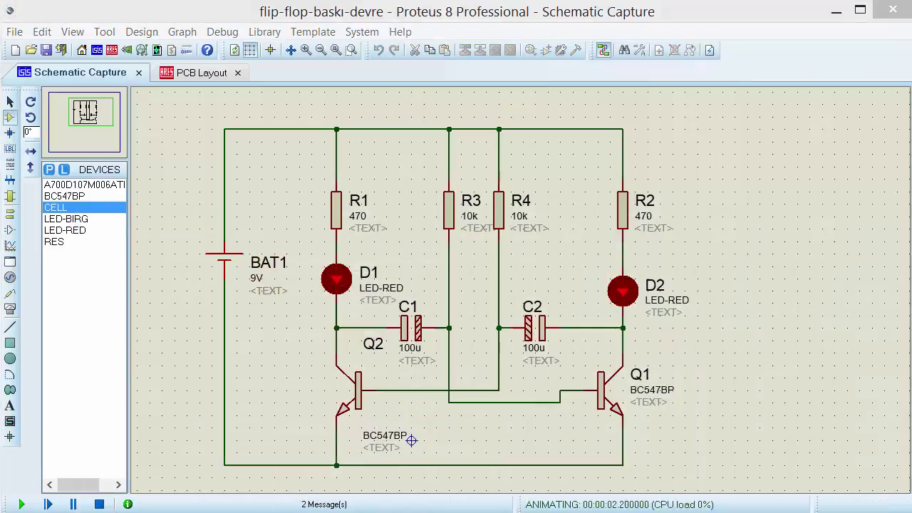
click(99, 504)
click(71, 72)
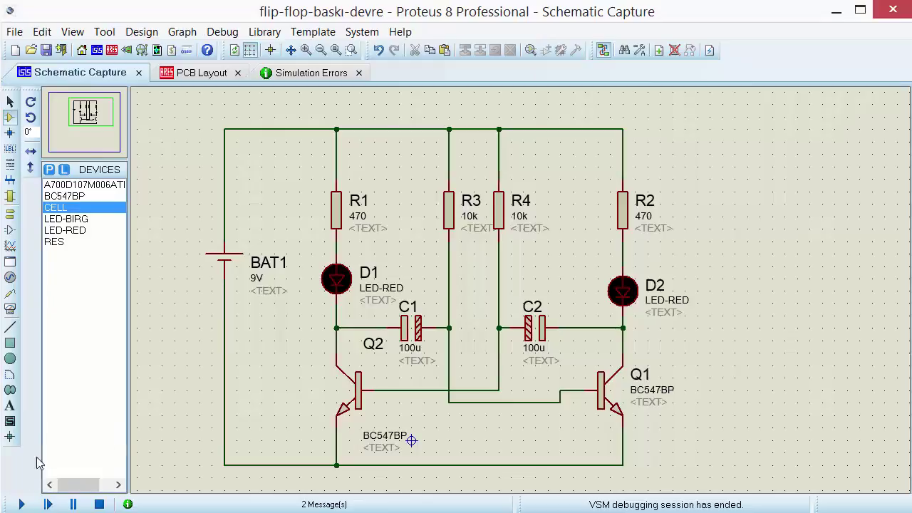
click(22, 504)
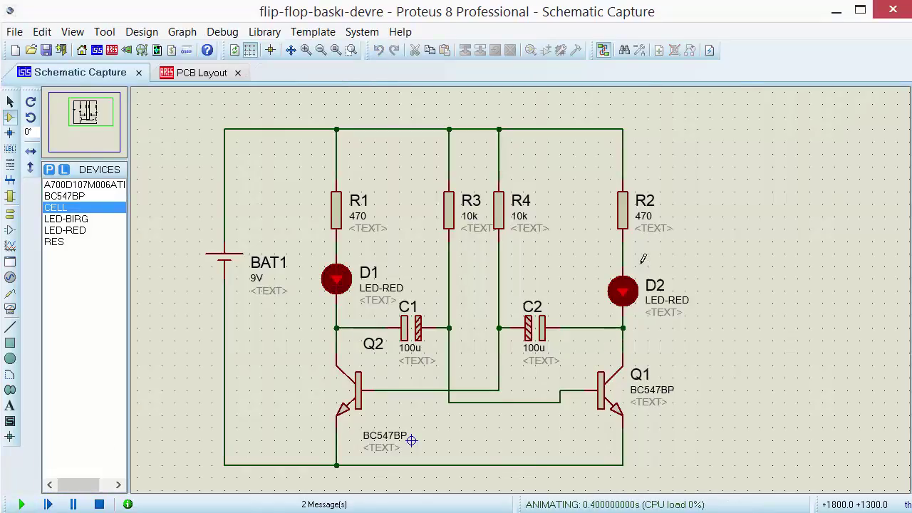
right_click(627, 305)
key(Escape)
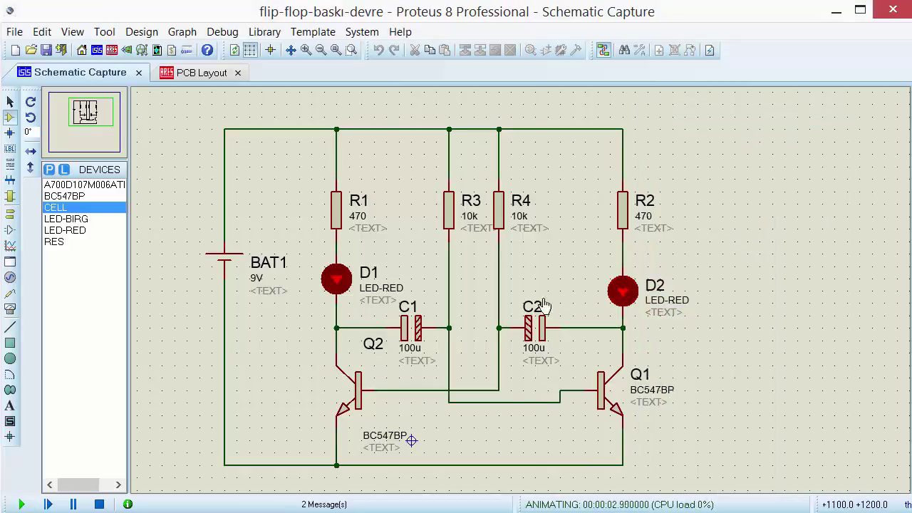
click(99, 503)
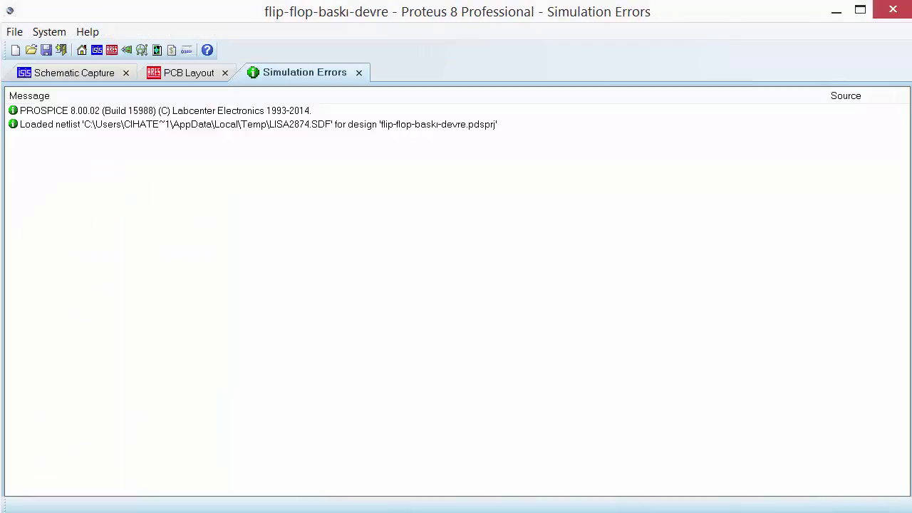
click(64, 75)
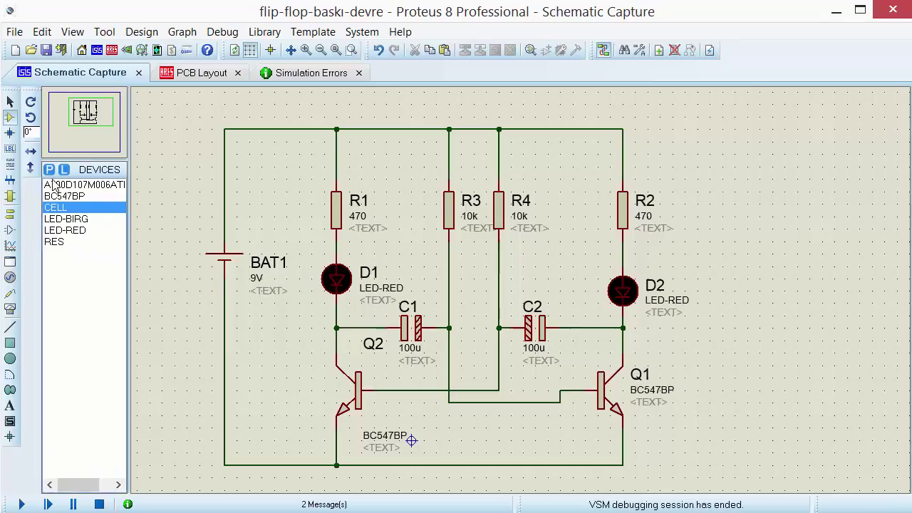
Step: Search the device library for "button" and add the SPST push button BUTTON to the project's device list
click(79, 185)
click(49, 169)
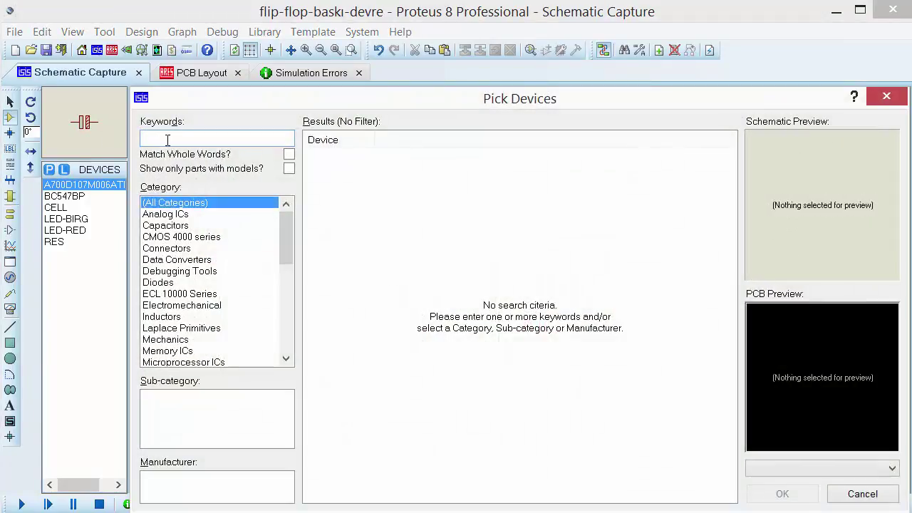
text(butto)
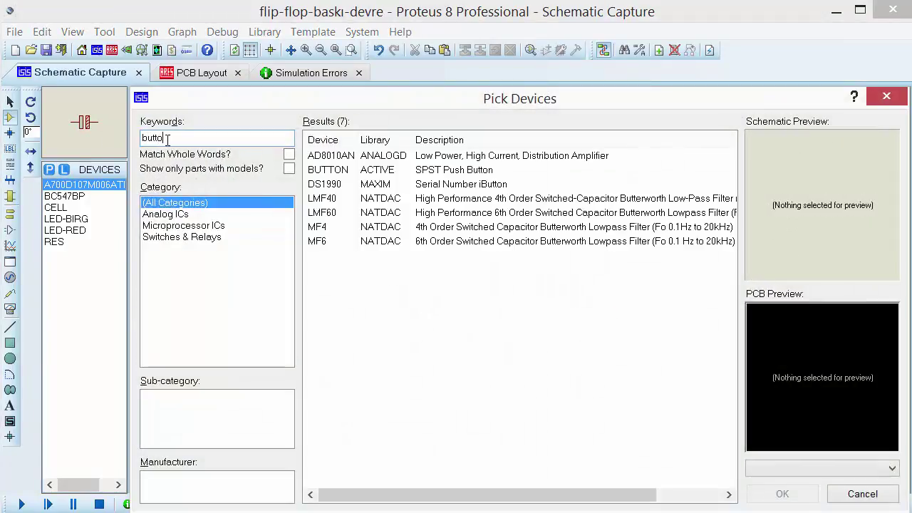
text(n)
double_click(385, 157)
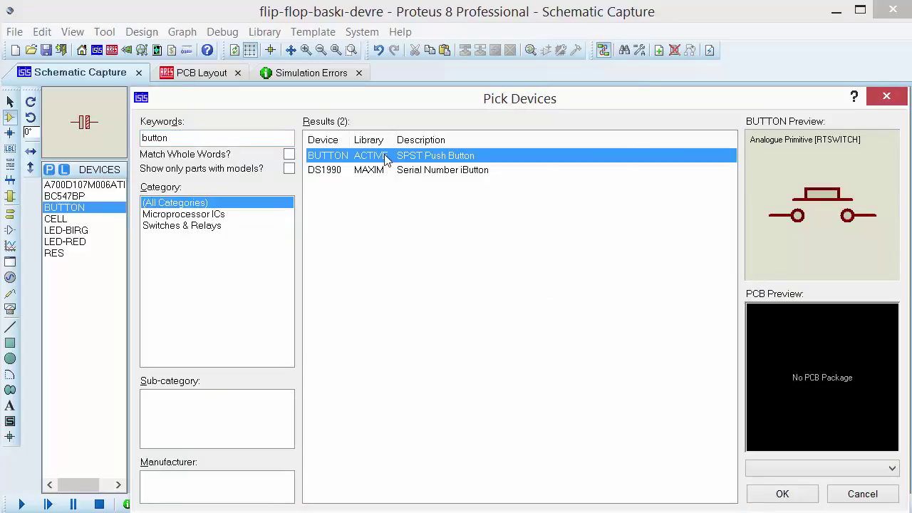
click(886, 96)
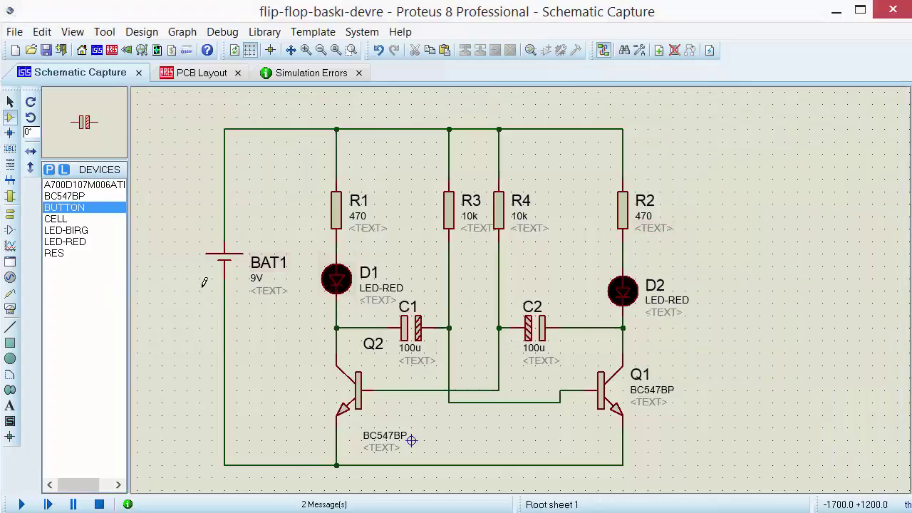
Step: Place a push button to the lower left of Q1 and wire it between Q1's base line and the common emitter line
click(524, 435)
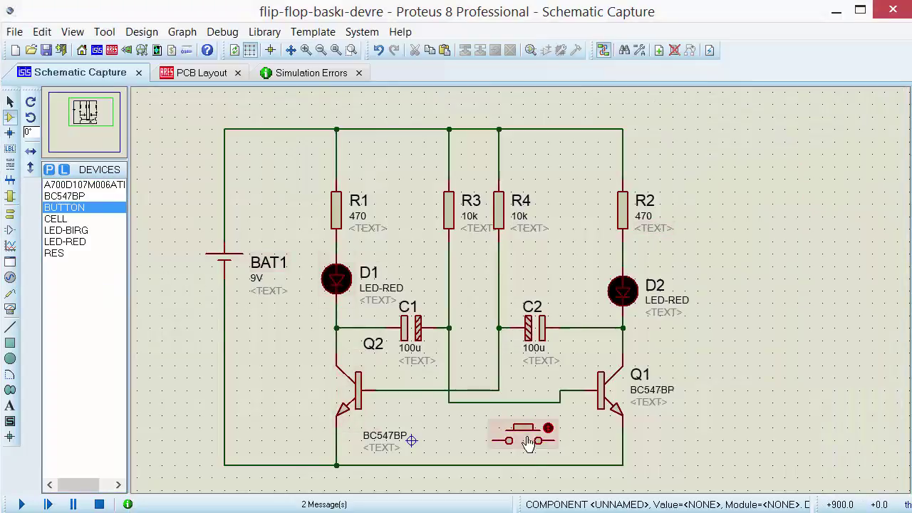
click(556, 437)
click(560, 403)
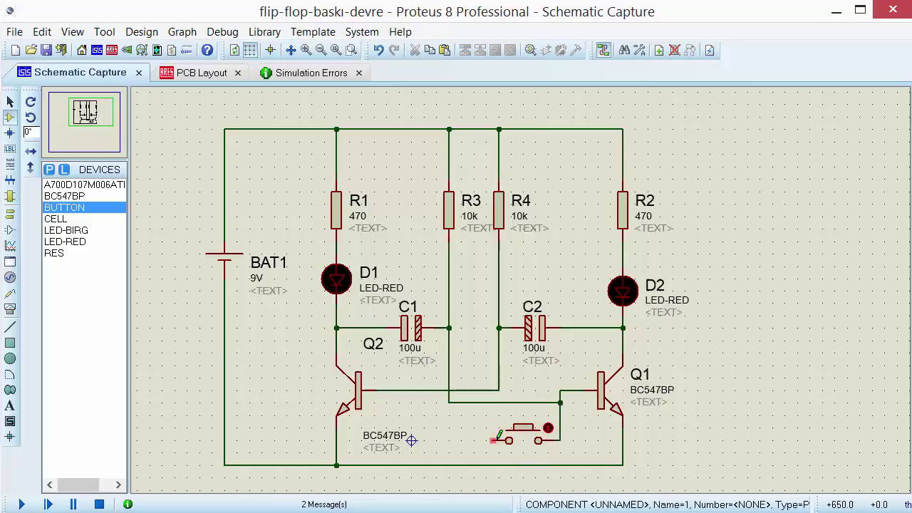
click(486, 465)
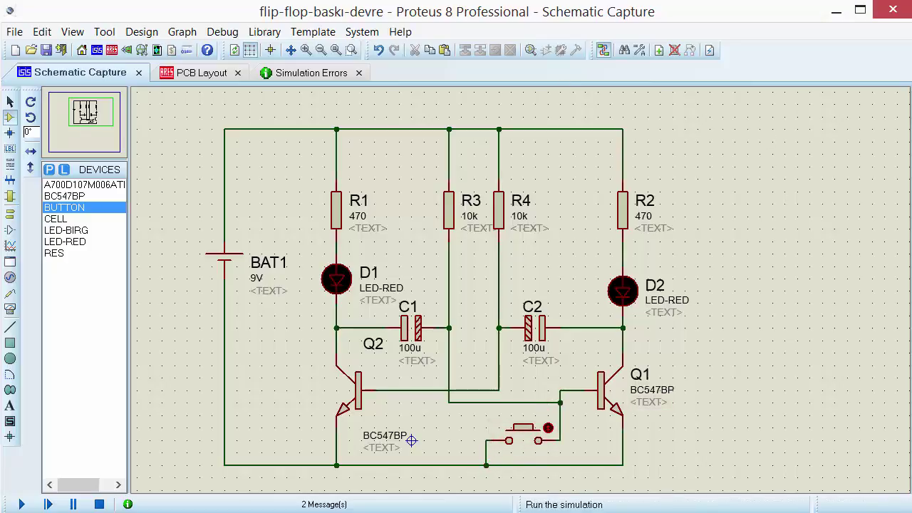
Step: Simulate the circuit with the push button, operate the button to trigger the flip-flop, and stop the simulation
click(21, 504)
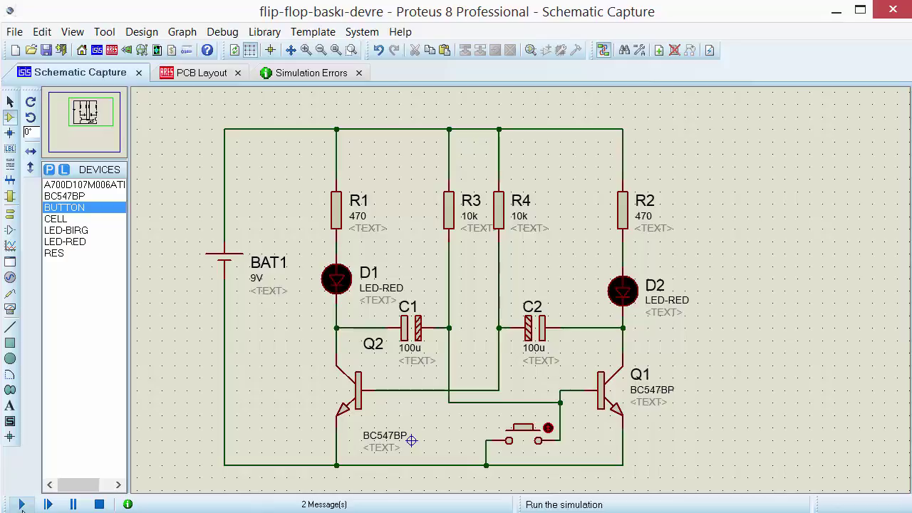
click(545, 425)
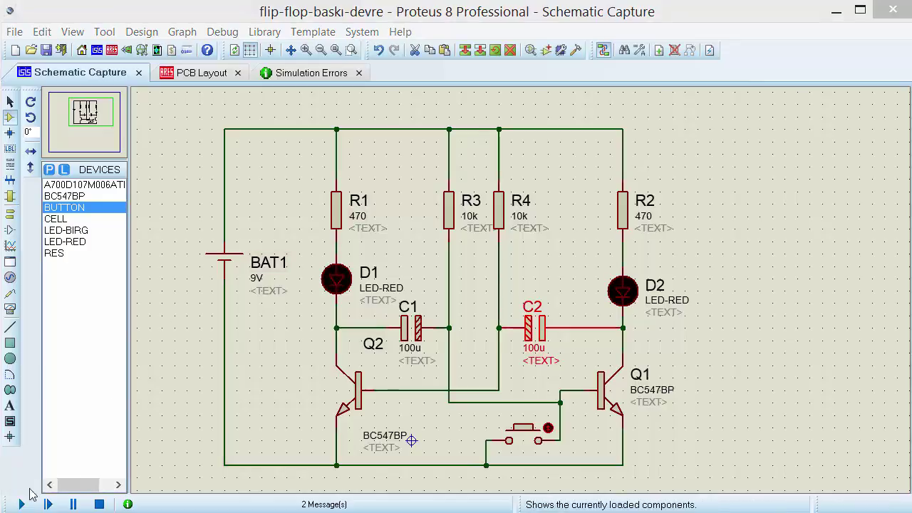
click(21, 504)
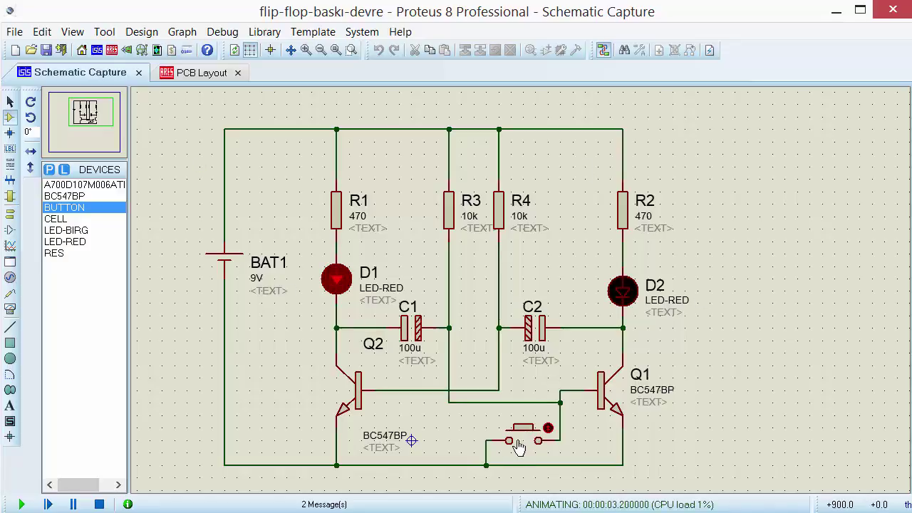
click(516, 441)
click(99, 503)
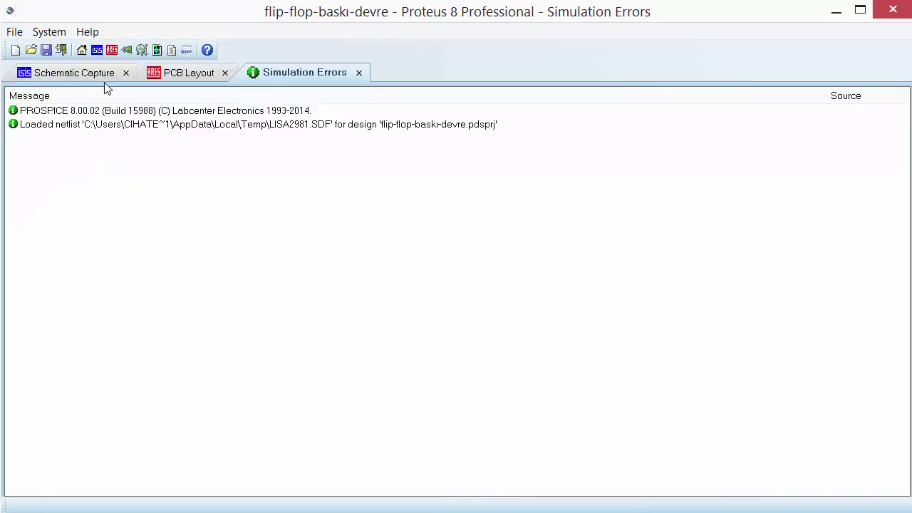
Step: Return to the schematic and delete the push button together with its wires
click(90, 75)
right_click(527, 443)
right_click(528, 442)
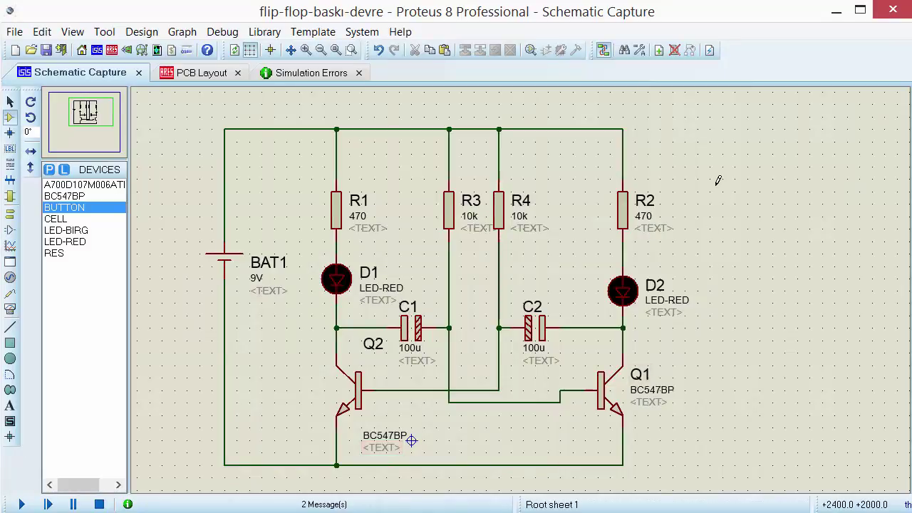
Step: Close the simulation errors report and review the component list in the PCB layout
click(358, 73)
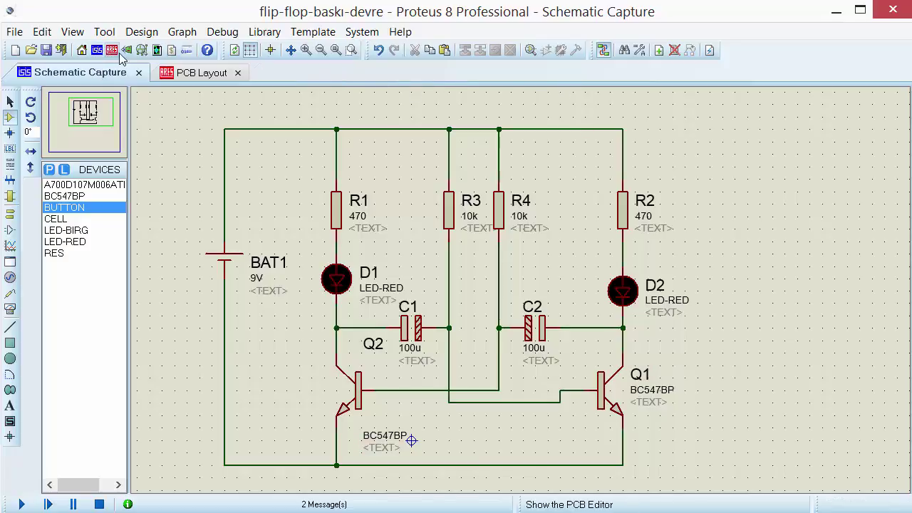
click(192, 72)
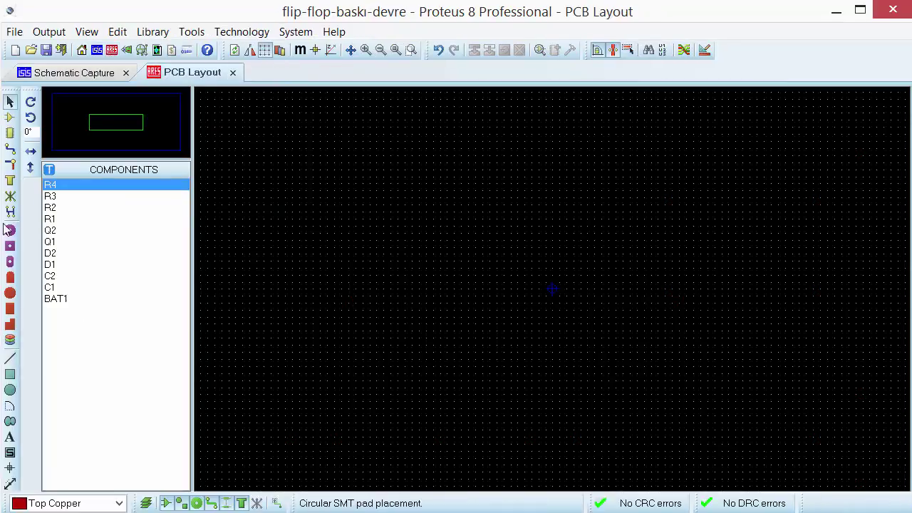
click(68, 79)
click(171, 77)
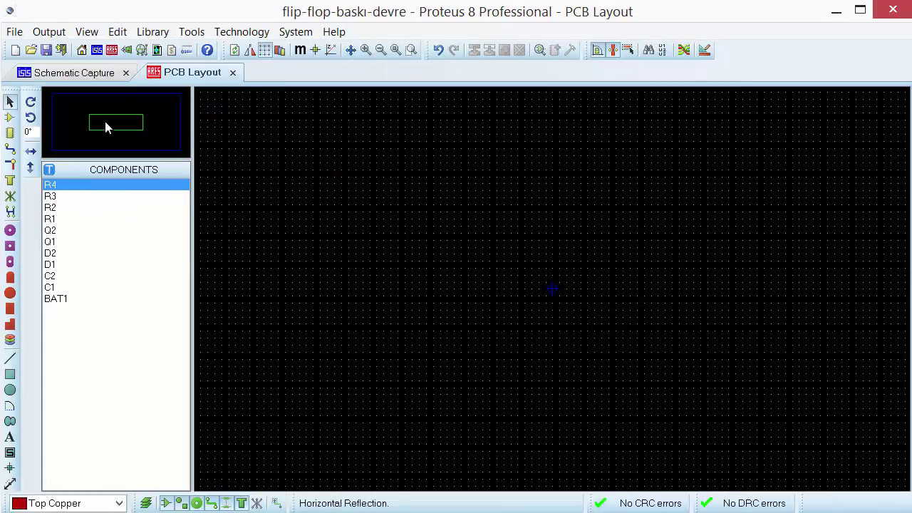
drag(64, 194, 83, 303)
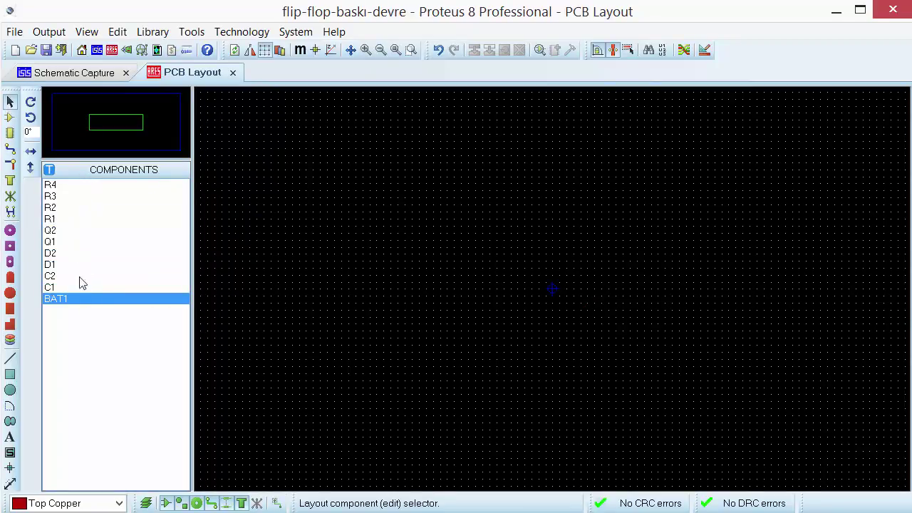
drag(99, 269, 112, 312)
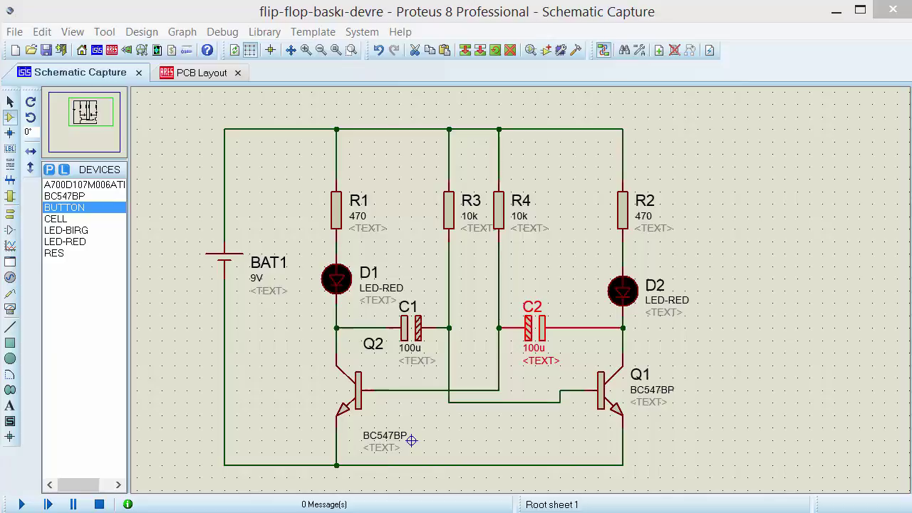
Step: Show the PCB layout's components available for placement and check the packages of BAT1, D1 and D2
click(207, 72)
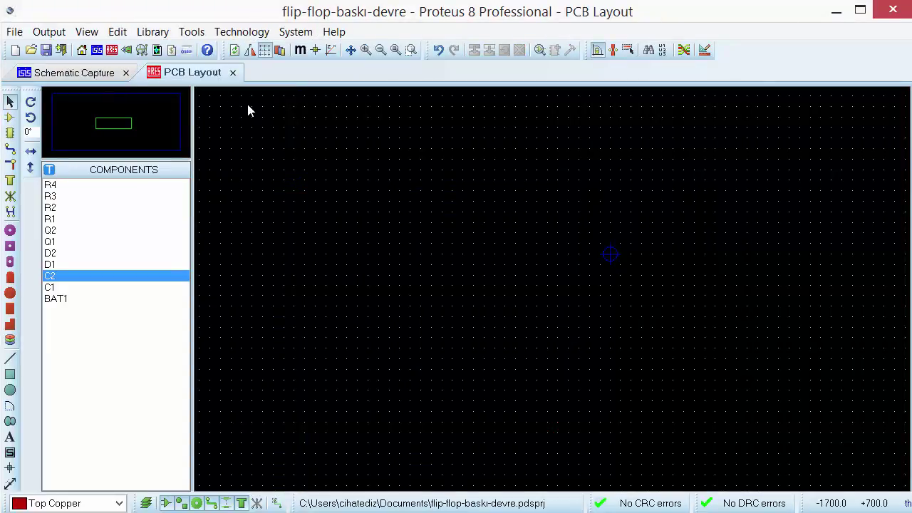
click(11, 118)
key(Down)
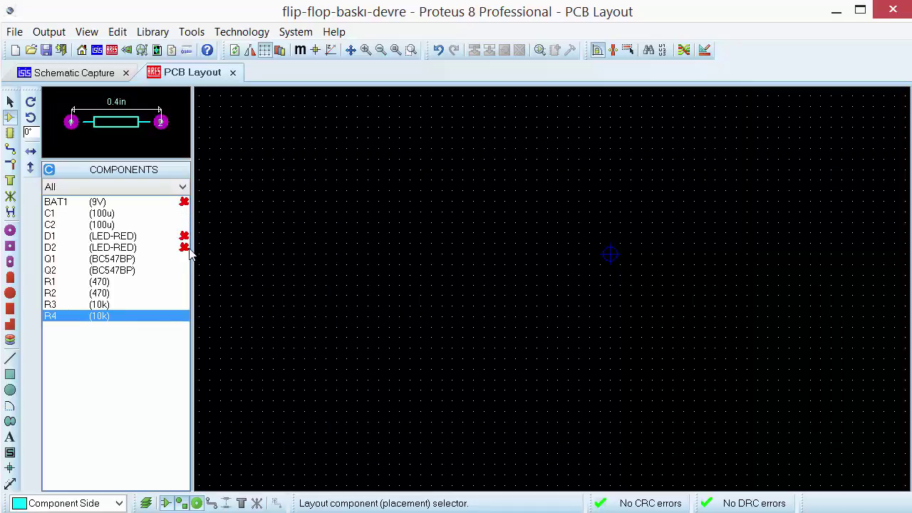
click(145, 202)
click(108, 237)
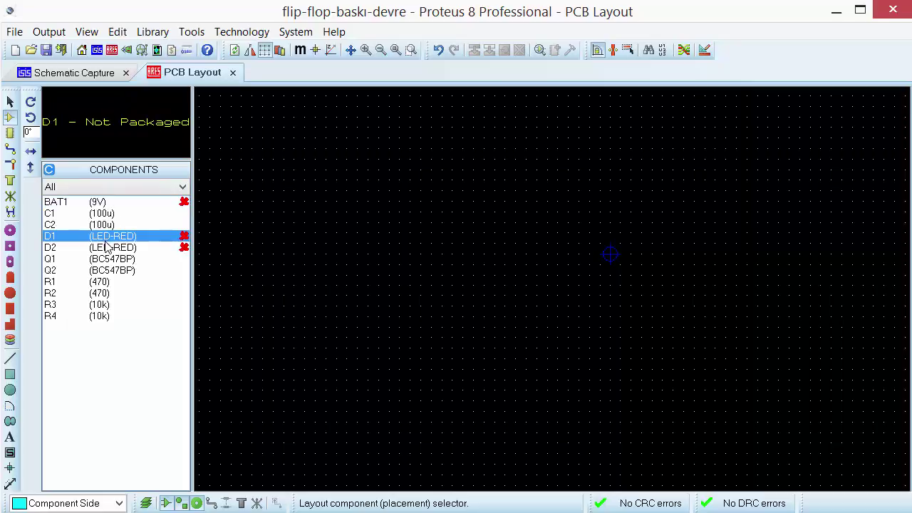
click(105, 248)
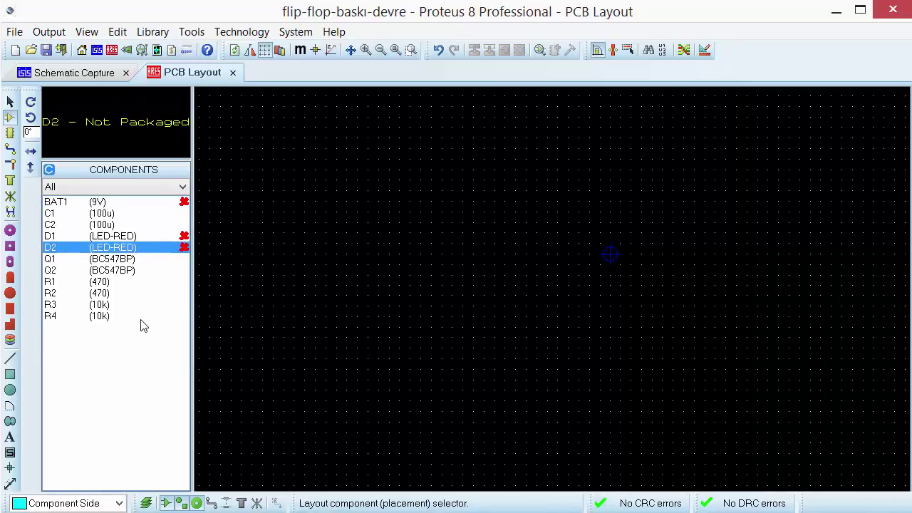
Step: Examine the package allocation of resistor R1 from the schematic and close it without assigning a package
click(78, 74)
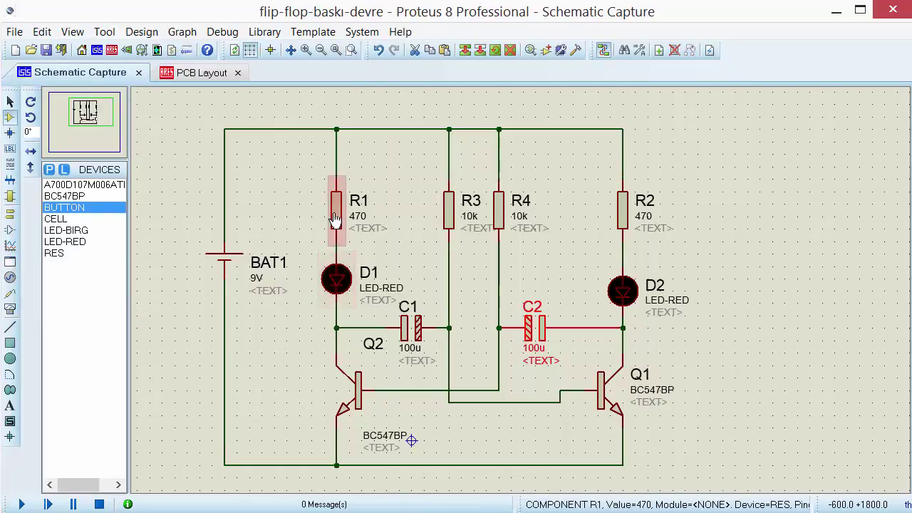
right_click(338, 213)
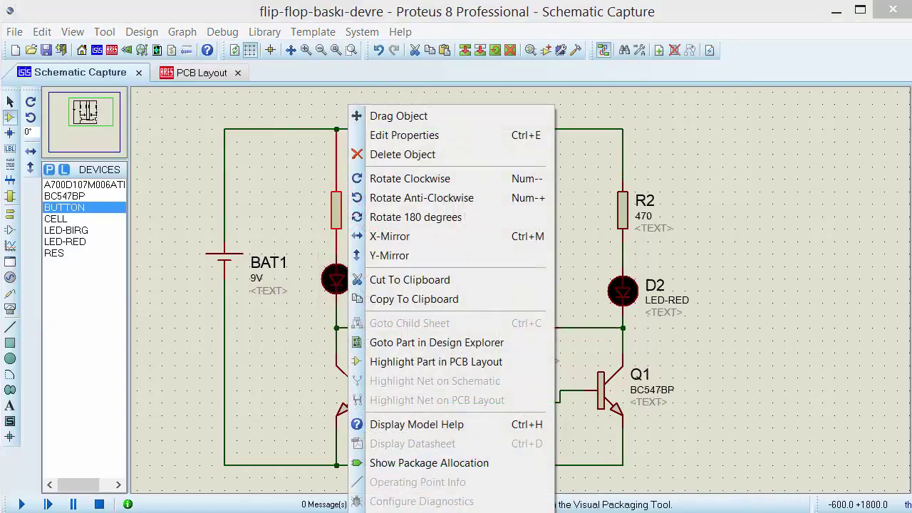
click(428, 463)
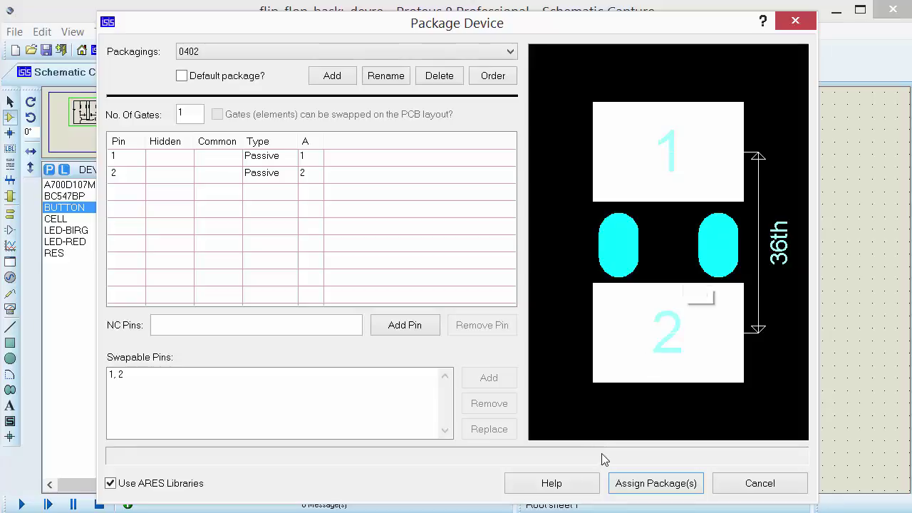
click(787, 22)
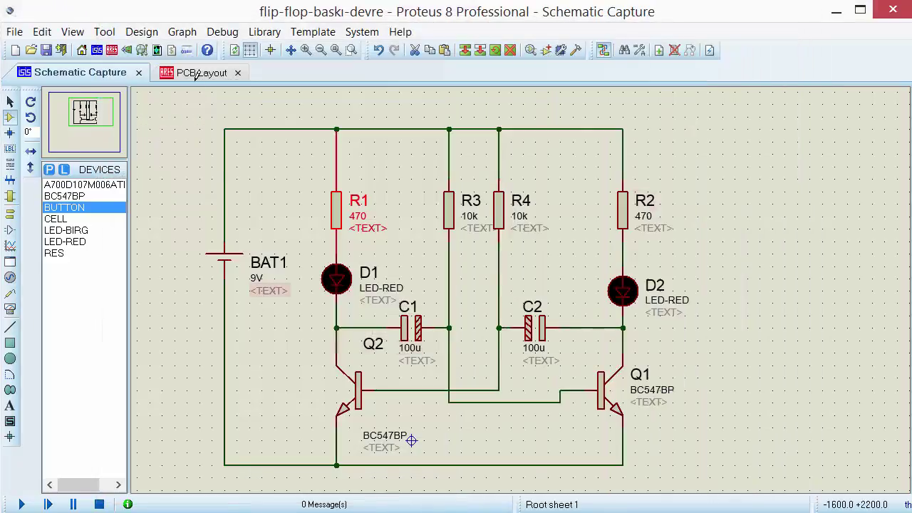
Step: Place resistors R2 and R4 on the PCB layout as a trial and undo both placements
click(191, 73)
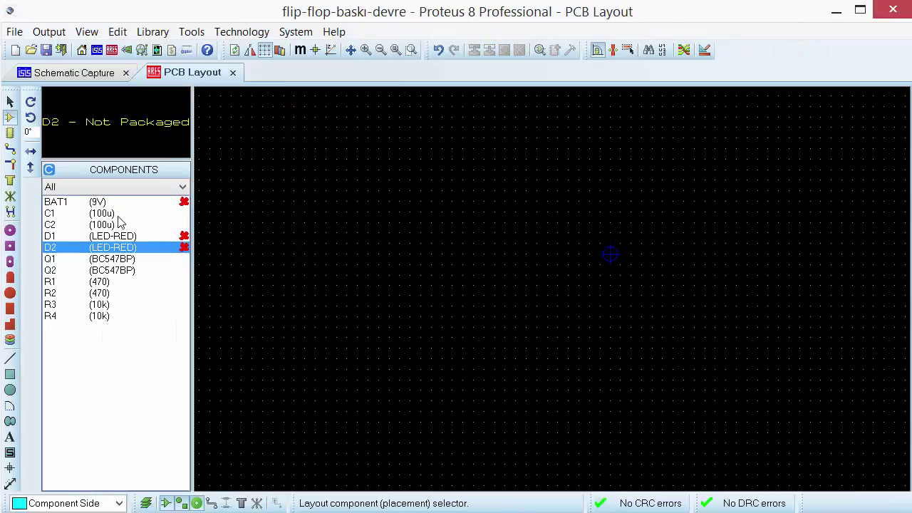
click(100, 292)
click(421, 210)
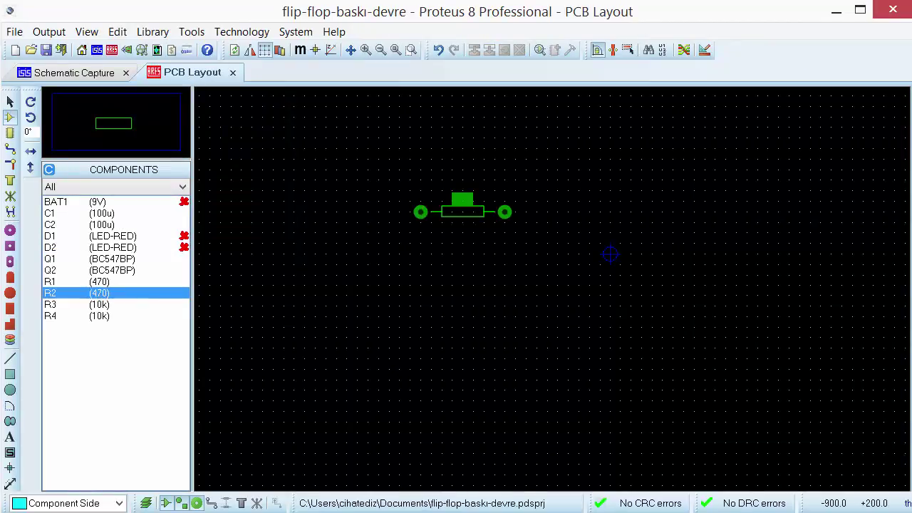
click(431, 190)
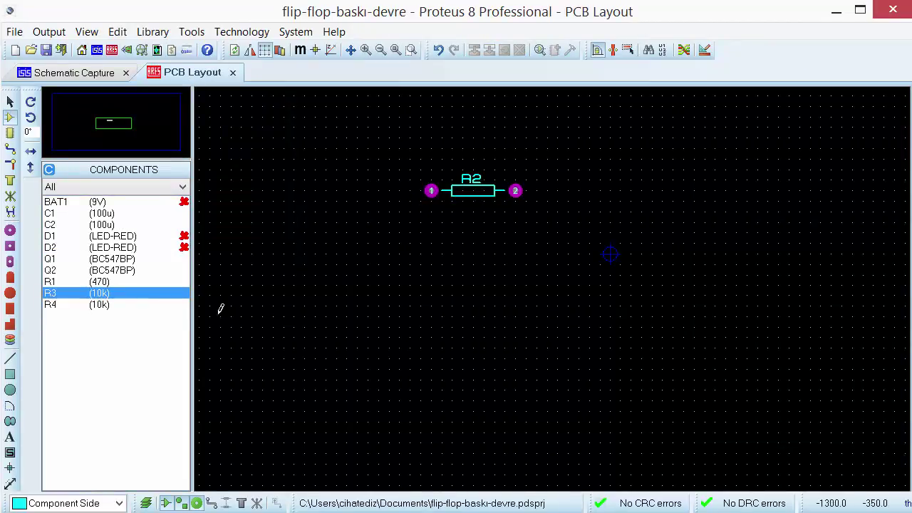
click(100, 304)
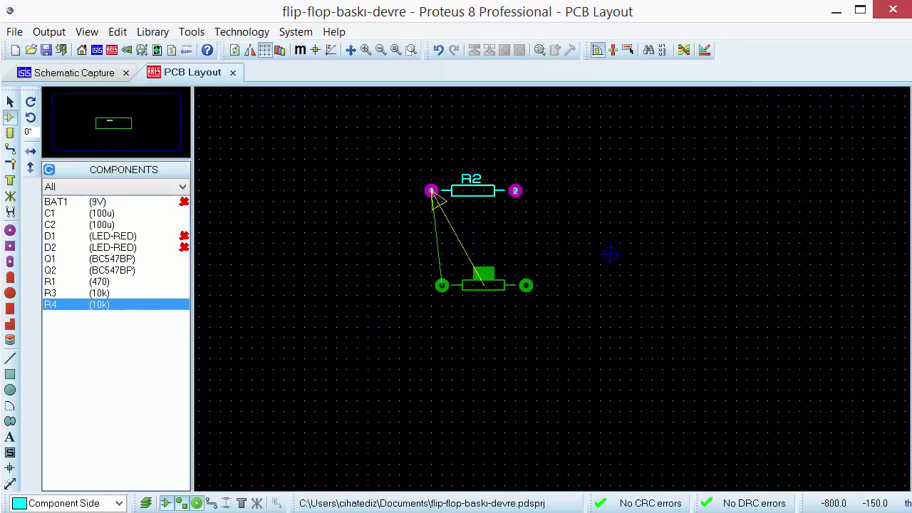
click(442, 285)
key(ctrl+z)
key(ctrl+z)
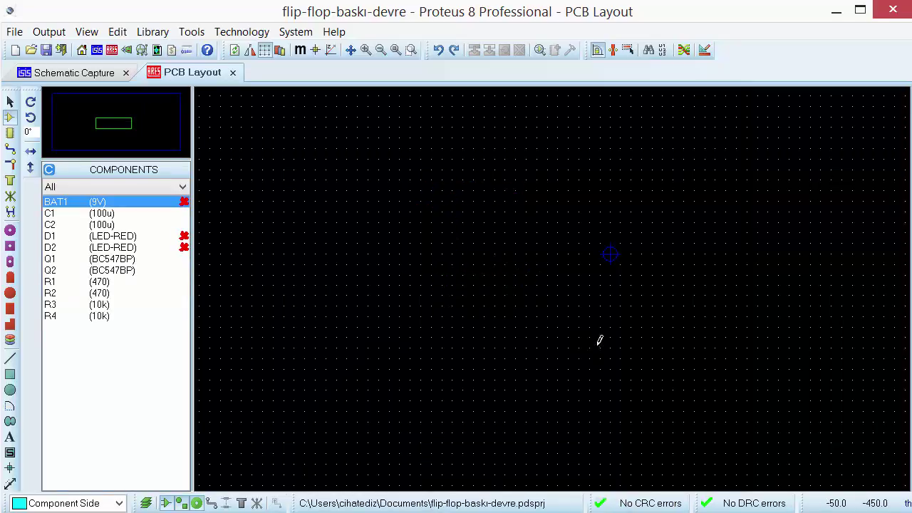
Step: Try to place D1 on the PCB layout, agree to choose a footprint and cancel the package selection
click(97, 237)
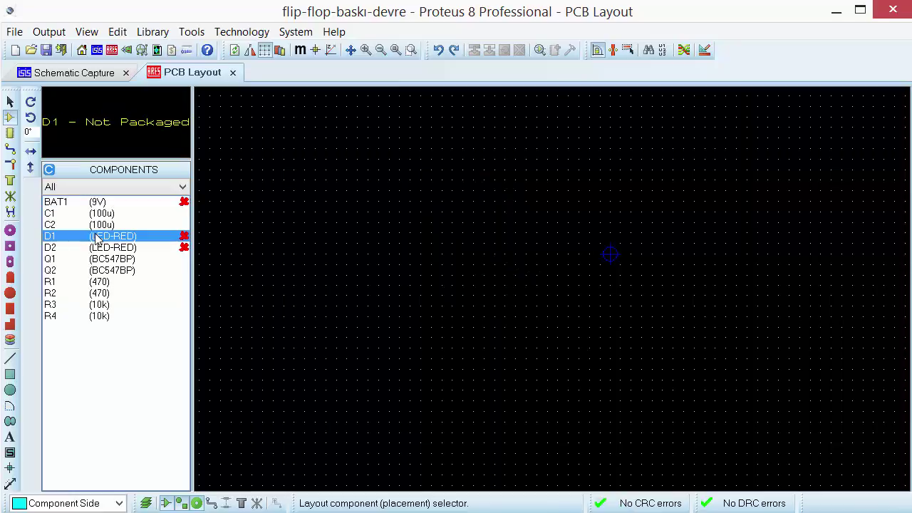
click(232, 248)
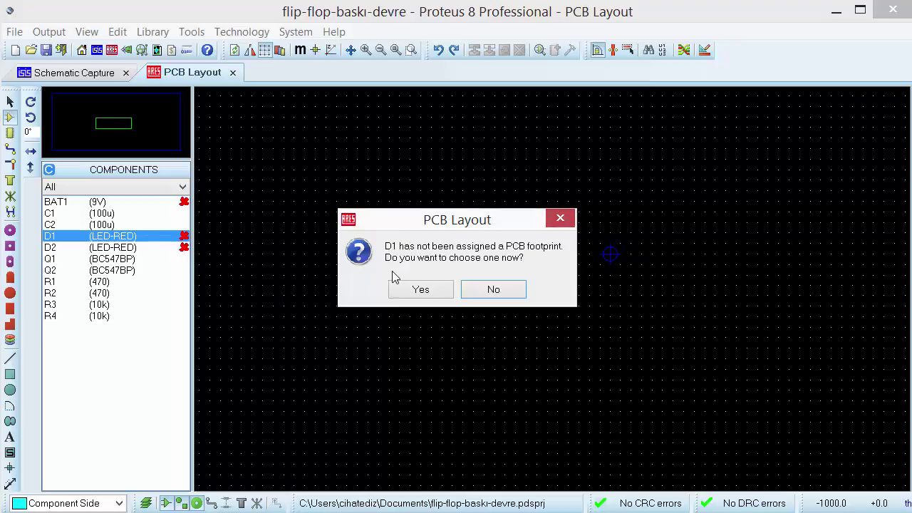
click(421, 290)
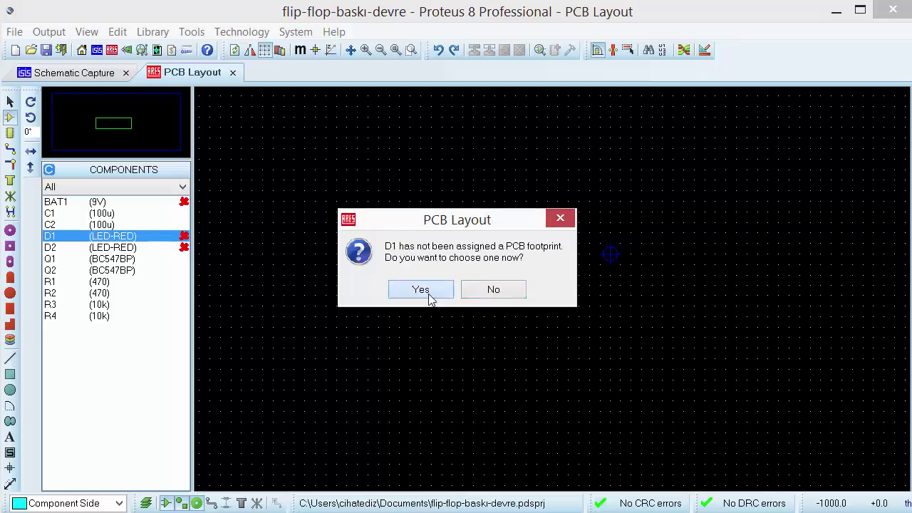
click(885, 96)
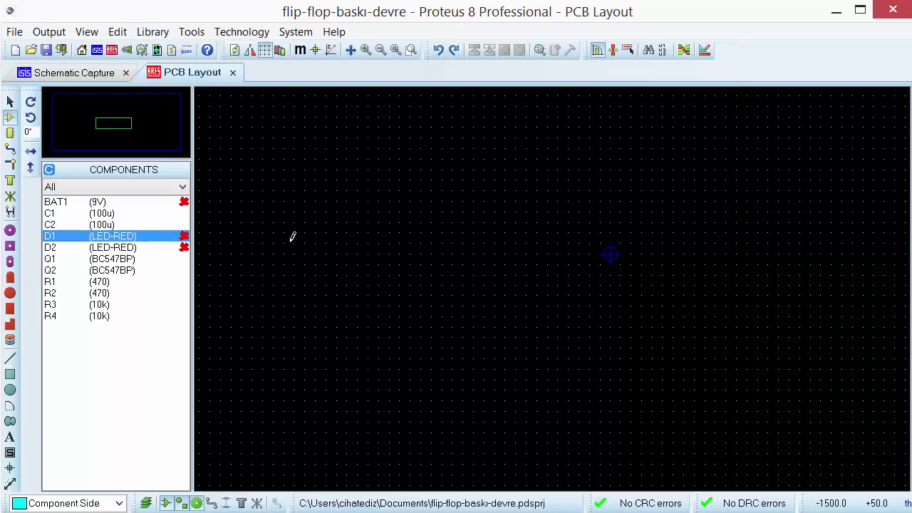
Step: Compare the through-hole pad types and place two round C-40-15 pads, one below the other
click(10, 229)
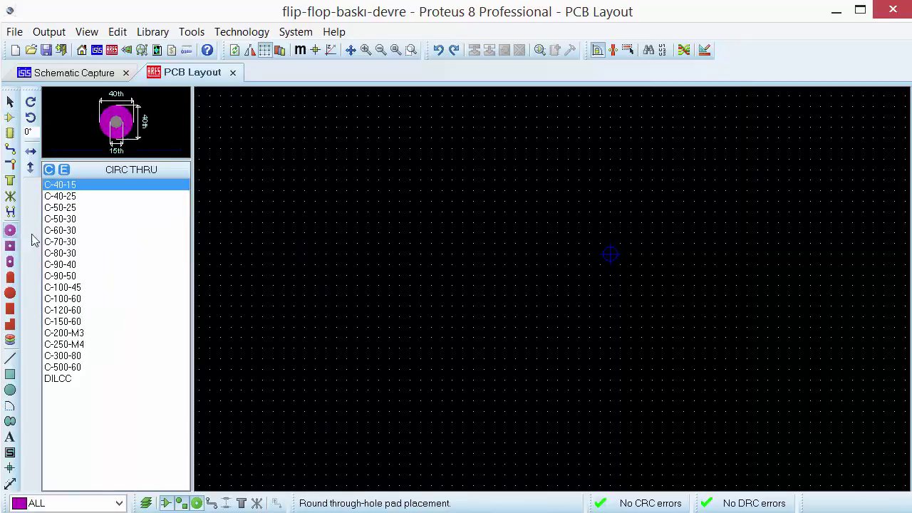
click(10, 246)
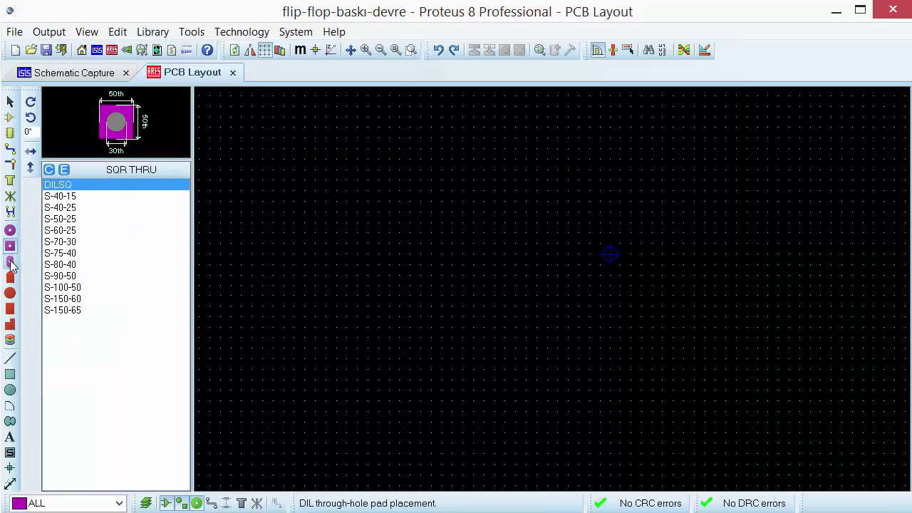
click(10, 260)
click(10, 231)
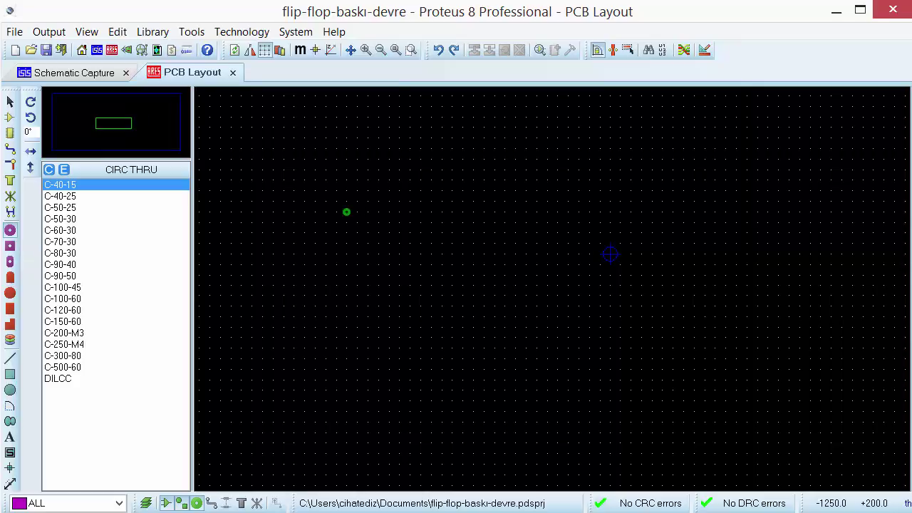
click(346, 232)
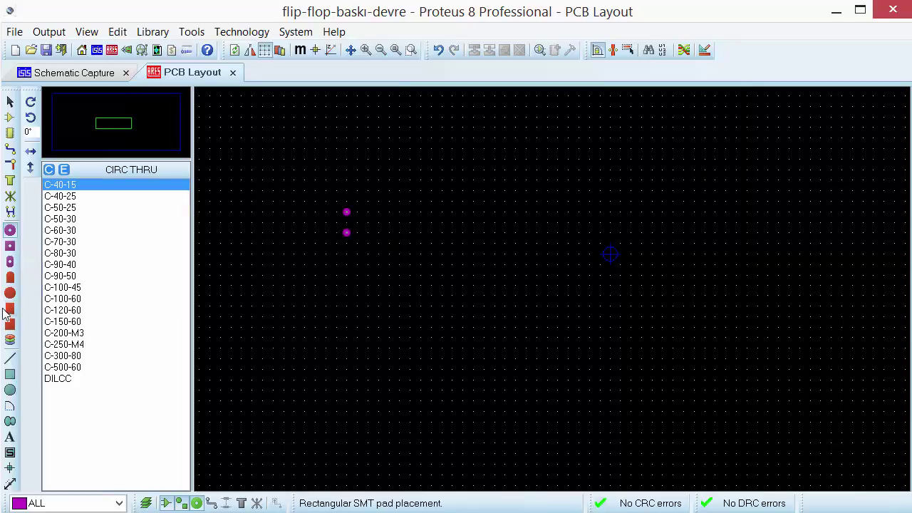
Step: Start a Top Silk circle around the two pads, abandon it and delete both pads
click(10, 390)
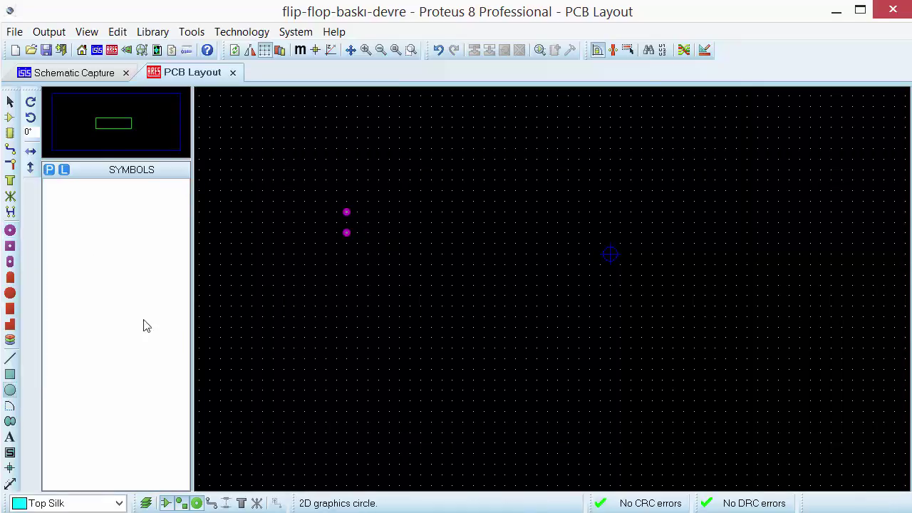
click(325, 191)
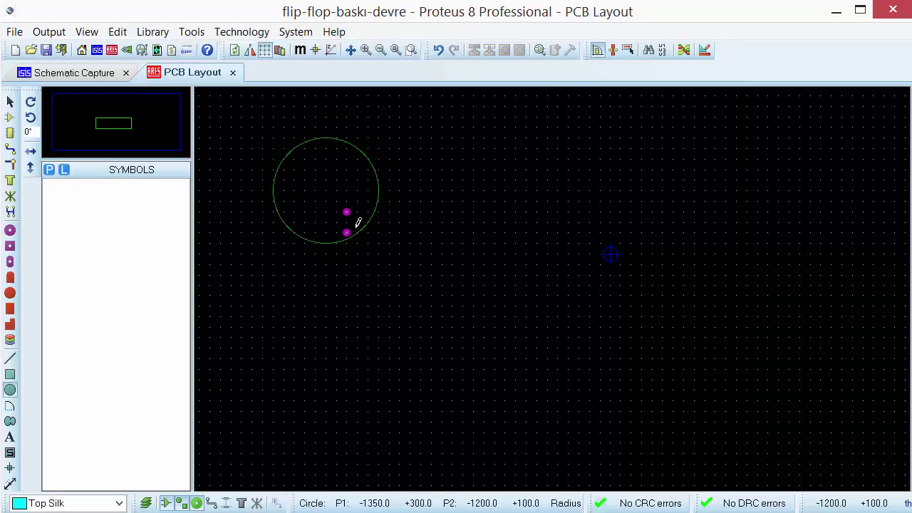
right_click(354, 228)
click(10, 102)
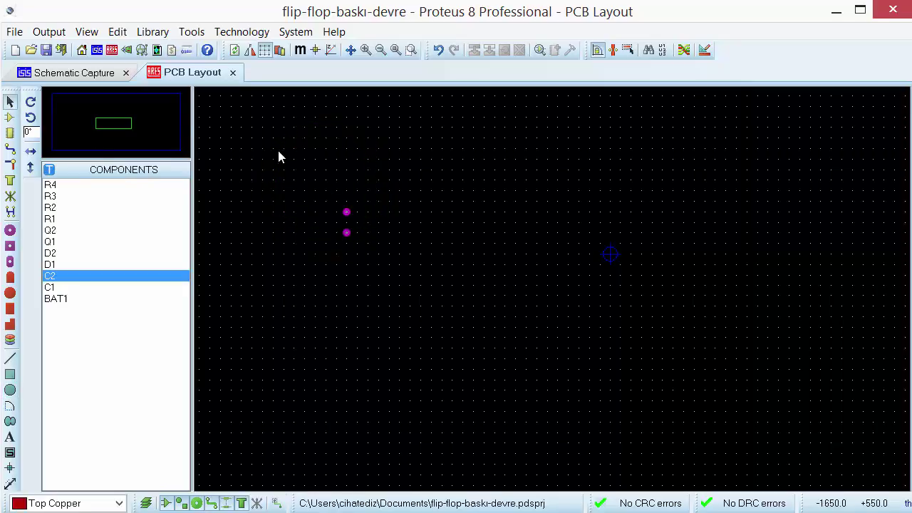
drag(304, 180, 448, 245)
key(Delete)
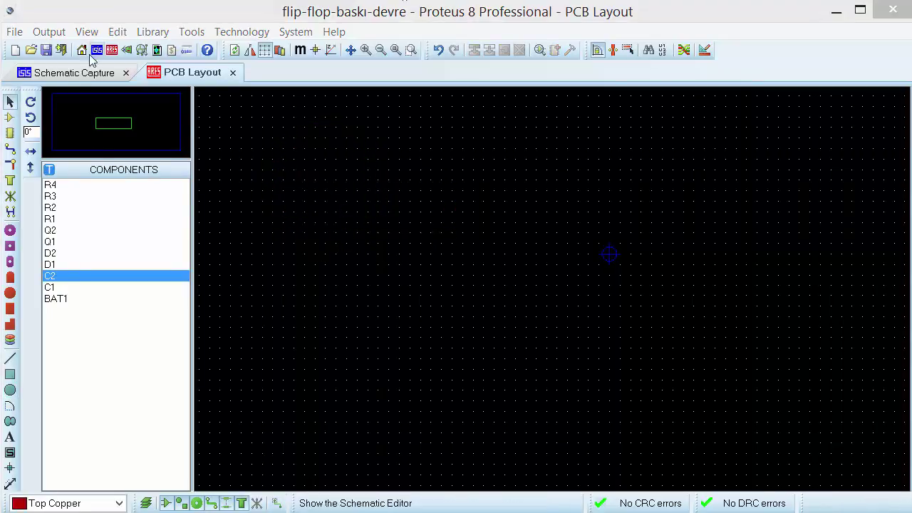
Step: Return to the schematic and open the Packaging Tool for LED D1
click(10, 118)
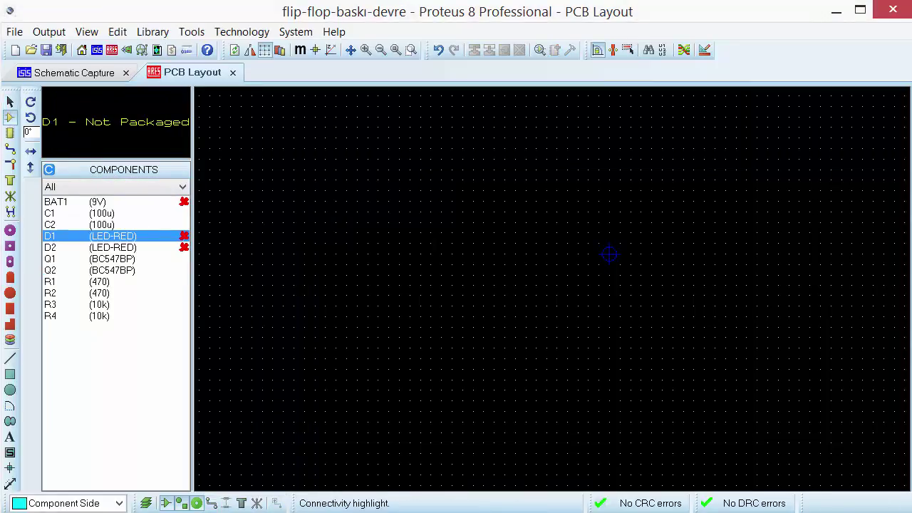
click(55, 78)
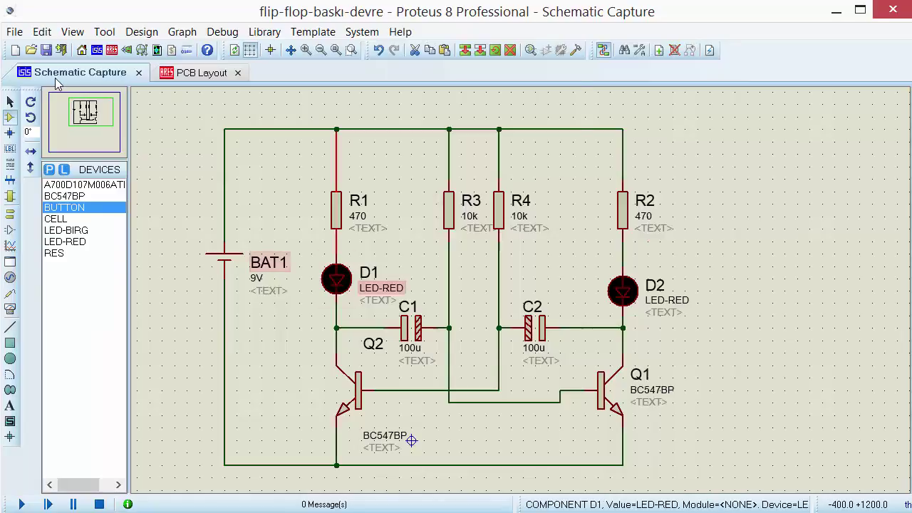
key(Delete)
key(ctrl+z)
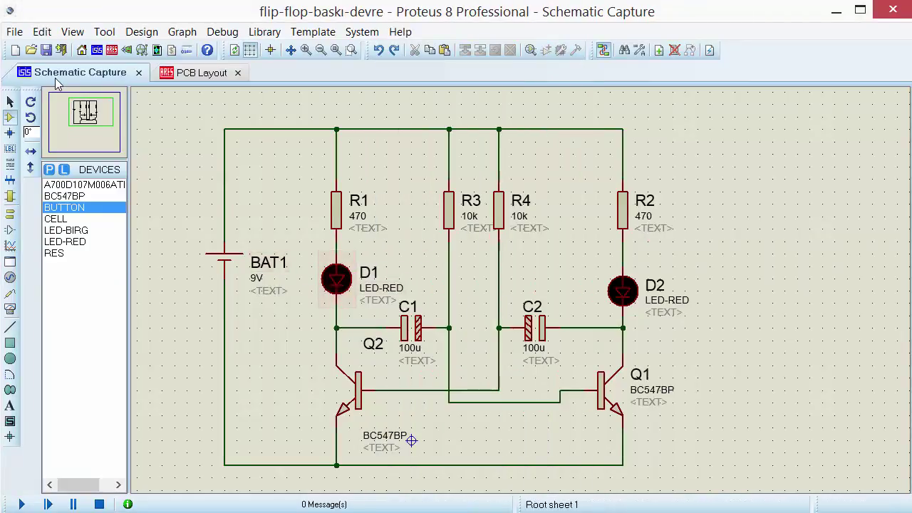
click(10, 101)
right_click(346, 275)
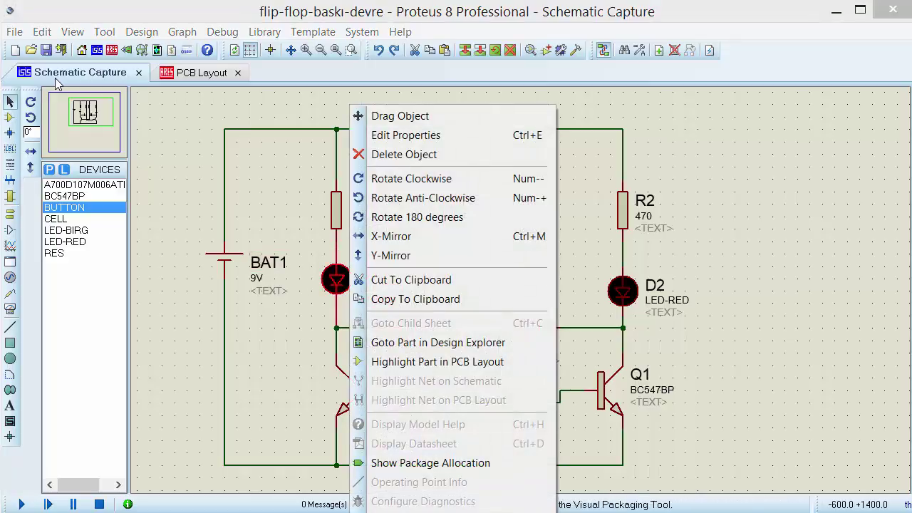
click(428, 512)
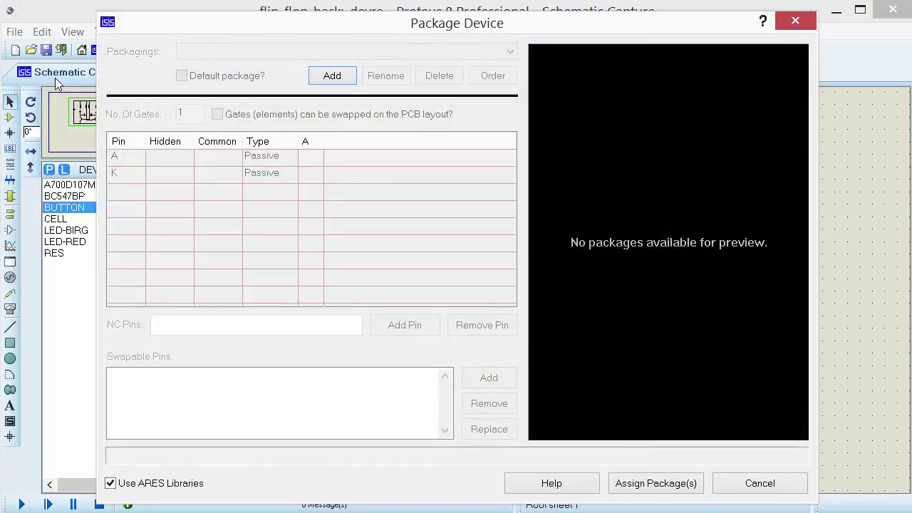
Step: Search the packages for "led" and add the LED package with 100th pitch and A-K pinout to D1
key(Return)
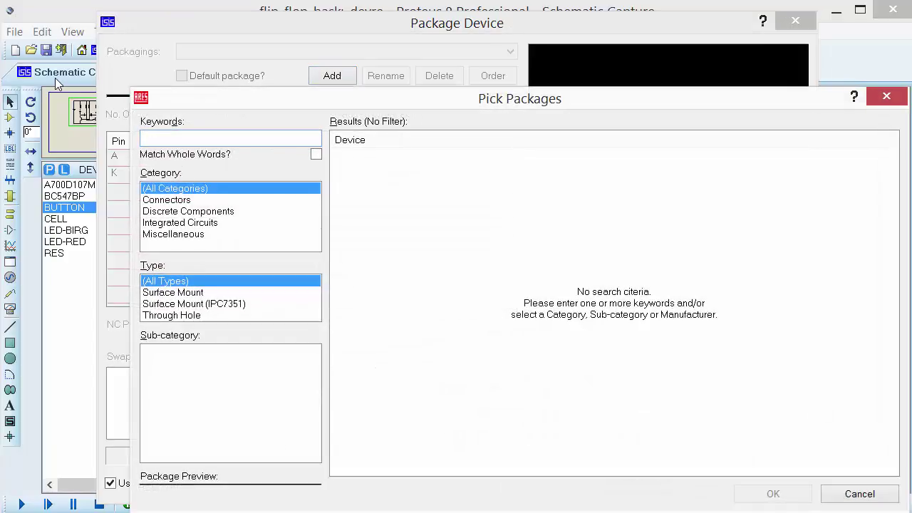
text(led)
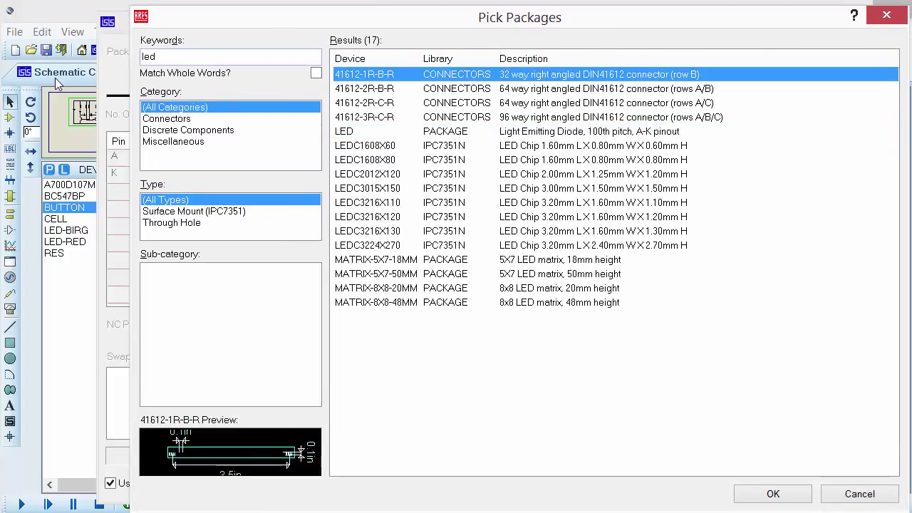
click(380, 131)
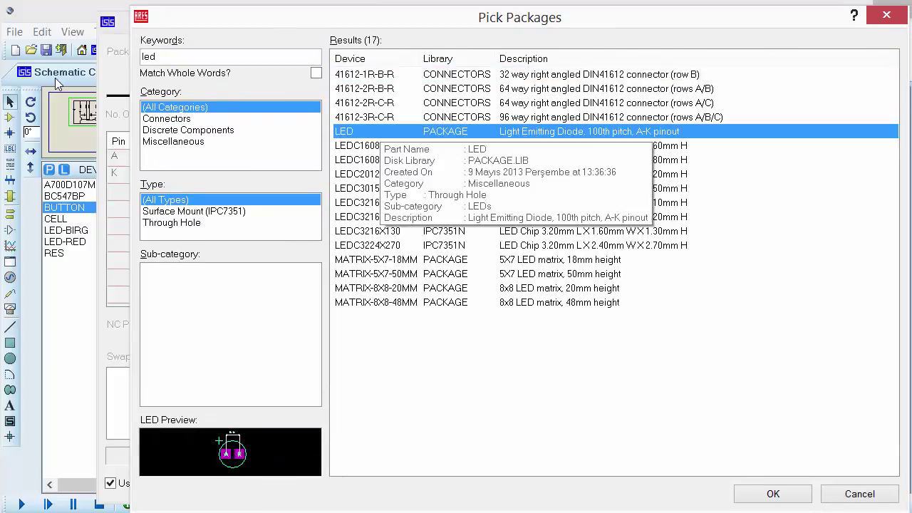
key(Return)
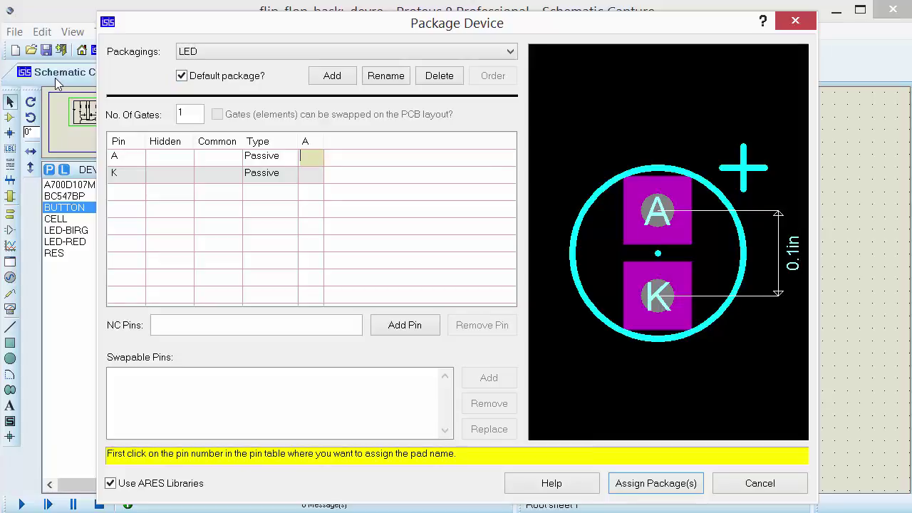
Step: Assign pad A to pin A and pad K to pin K in the LED packaging
text(A)
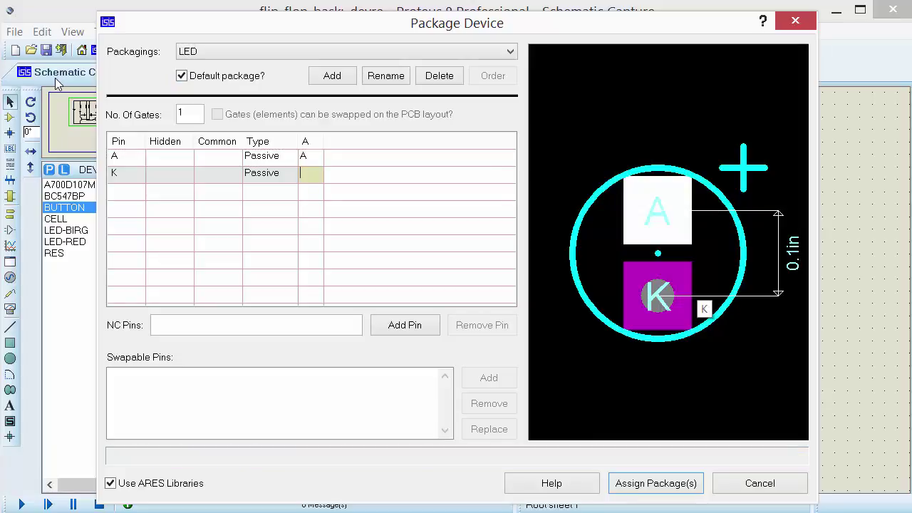
text(K)
key(Tab)
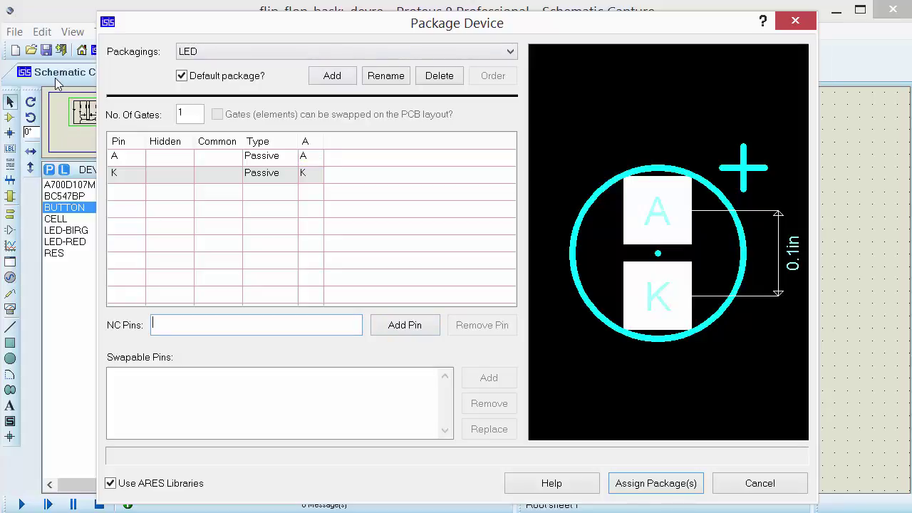
Step: Save the LED packaging in the USERDVC library, update the design's devices with it and return to the PCB layout
key(Return)
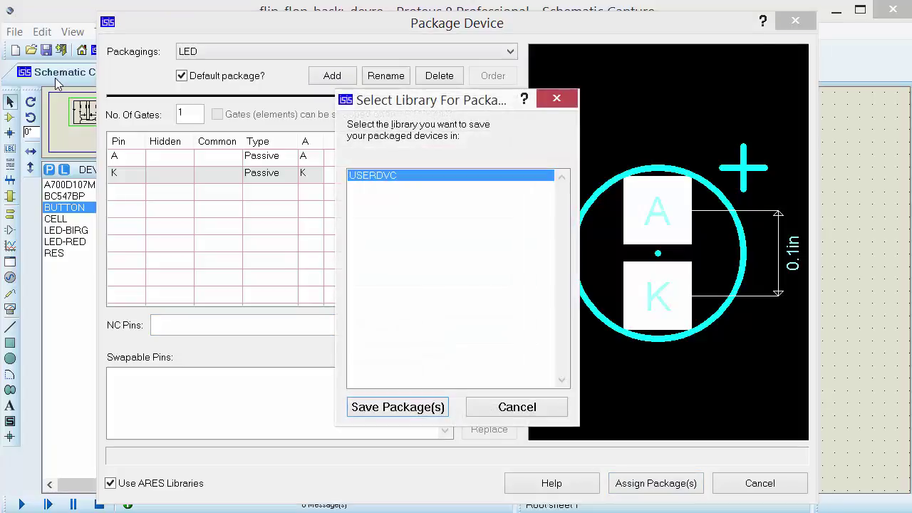
key(Return)
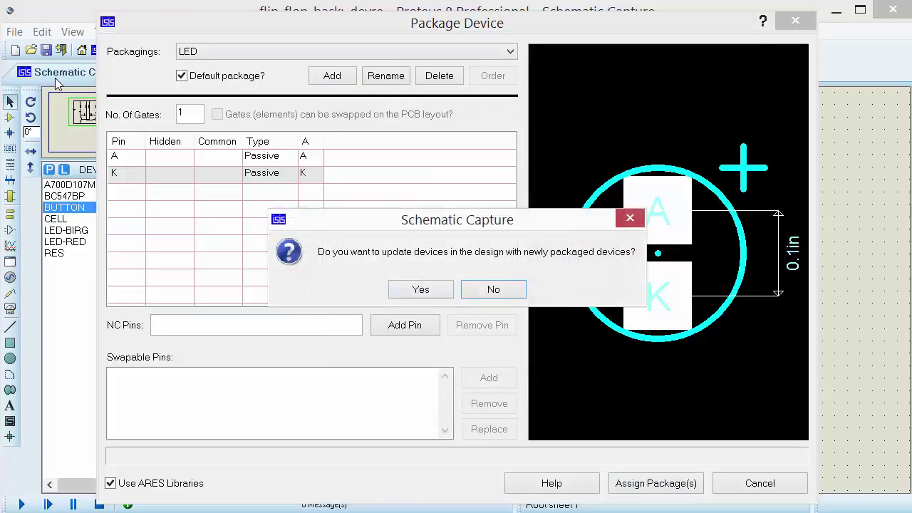
key(Return)
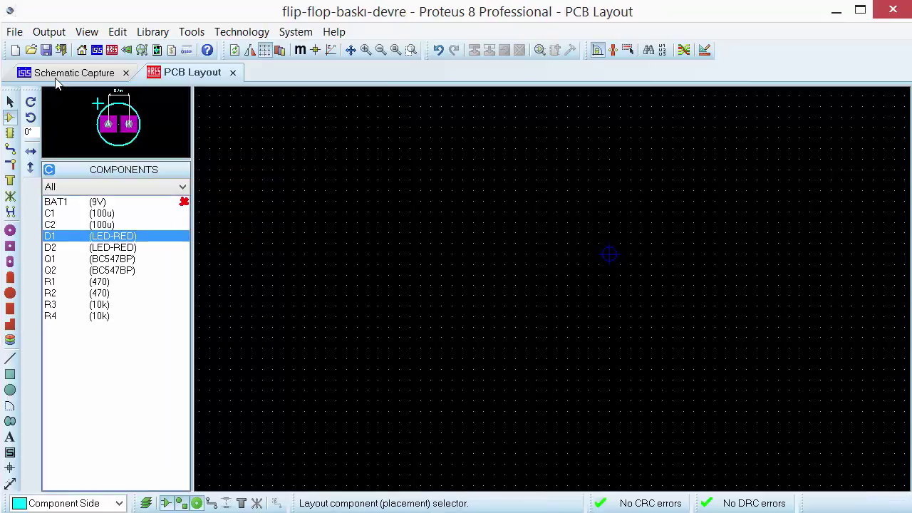
Step: Check the package previews of D1, D2 and the neighbouring parts in the PCB layout's component list
key(Down)
key(Down)
key(Down)
key(Up)
key(Up)
key(Up)
key(Down)
key(Up)
key(Down)
key(Up)
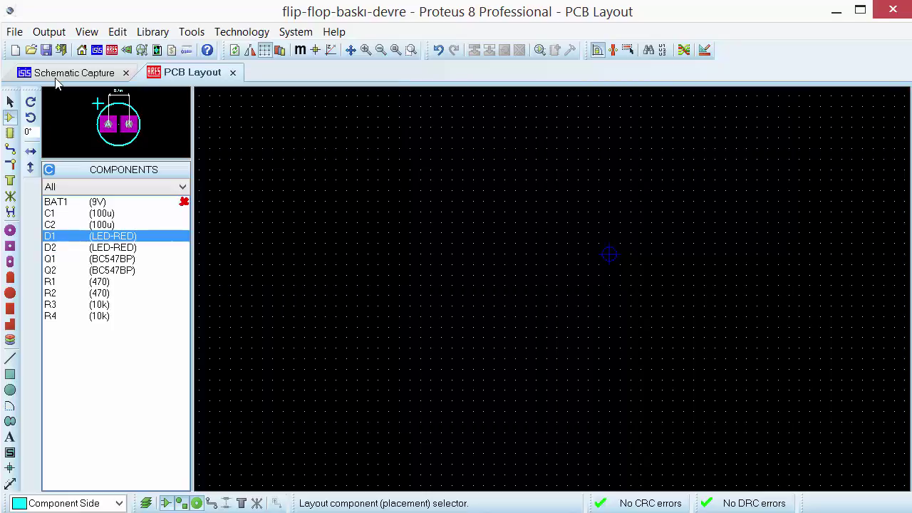
key(Down)
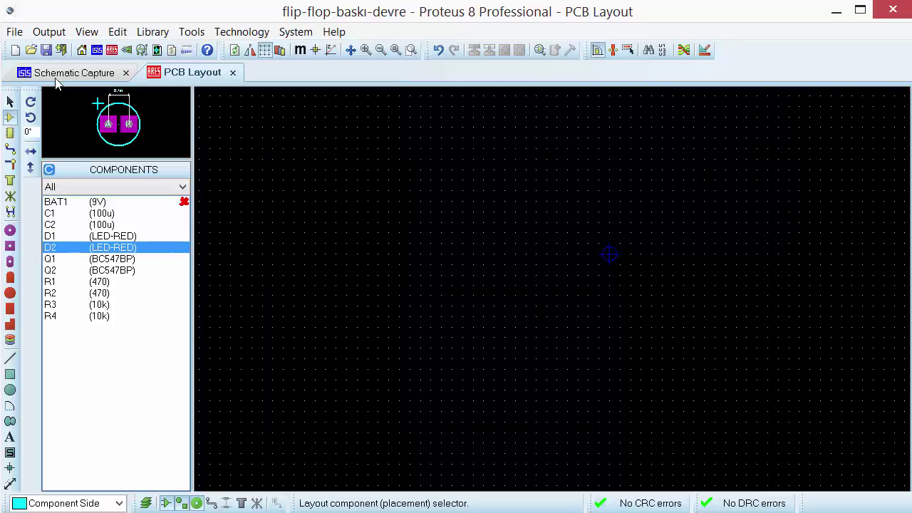
key(Home)
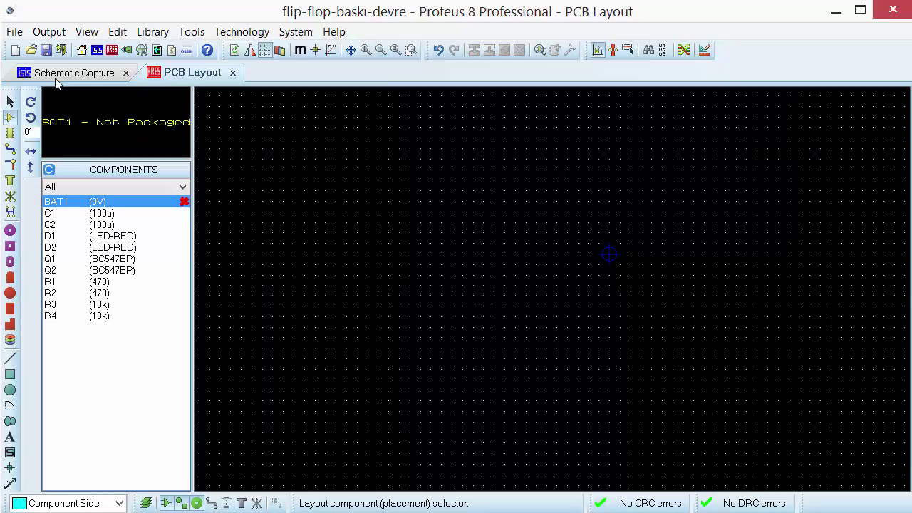
key(Insert)
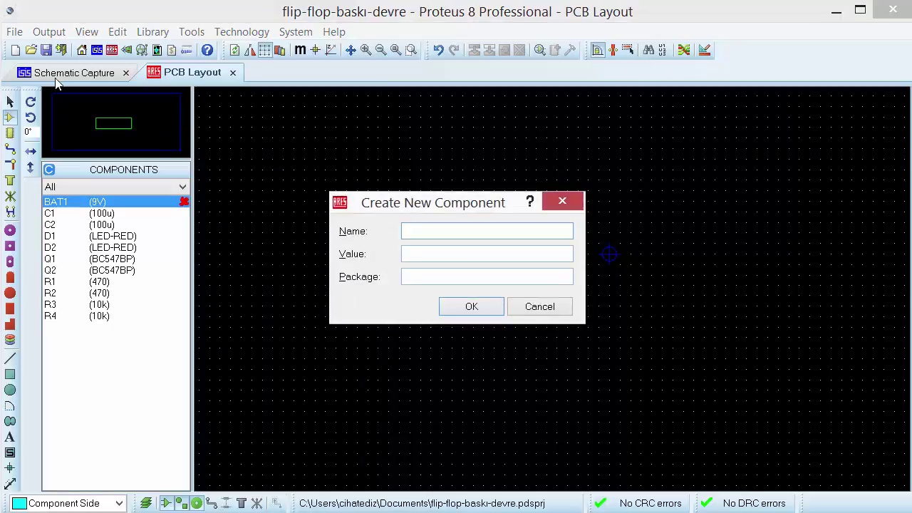
key(Escape)
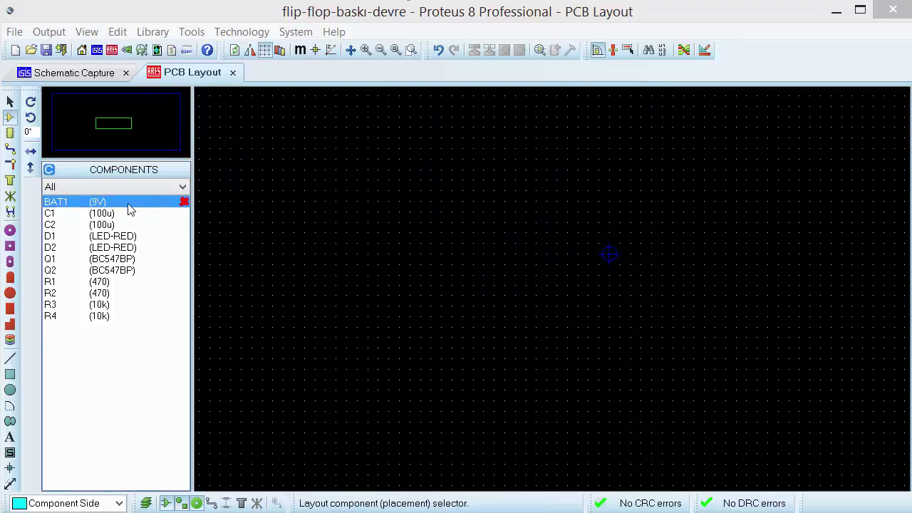
click(292, 216)
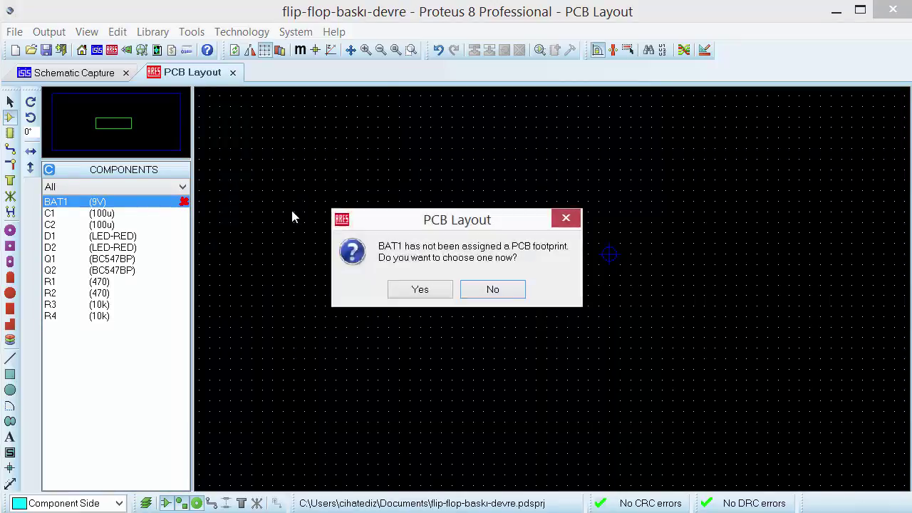
key(Return)
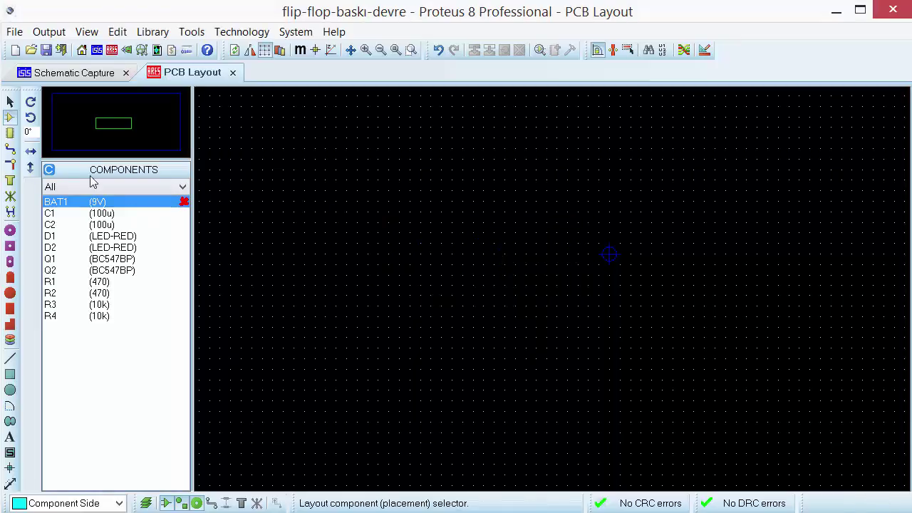
click(72, 73)
right_click(257, 269)
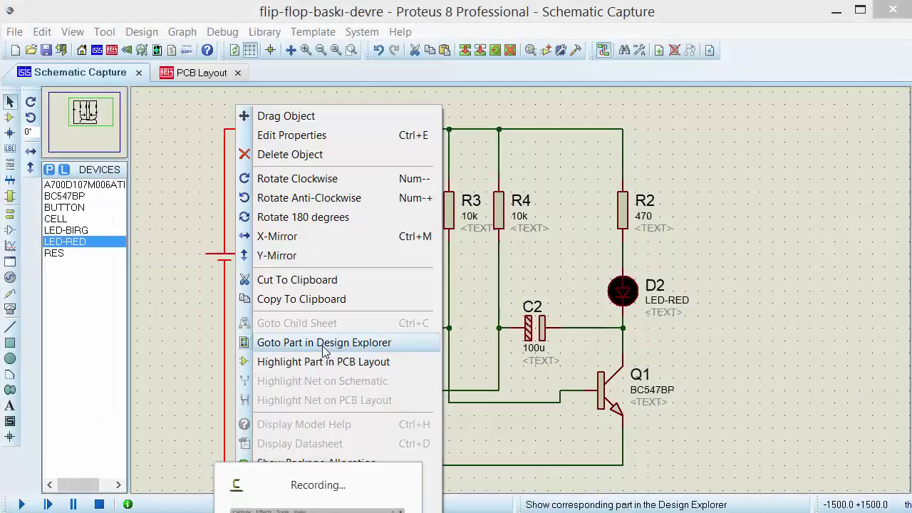
click(216, 345)
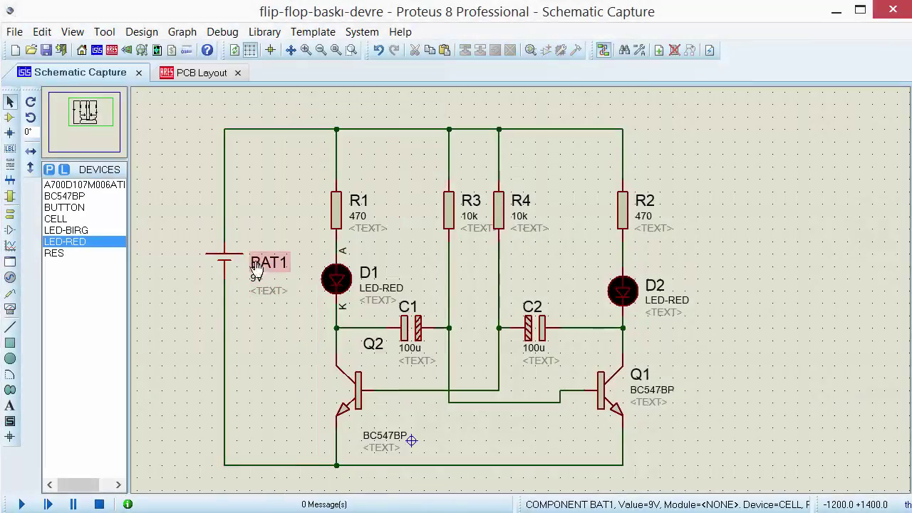
right_click(236, 260)
click(349, 462)
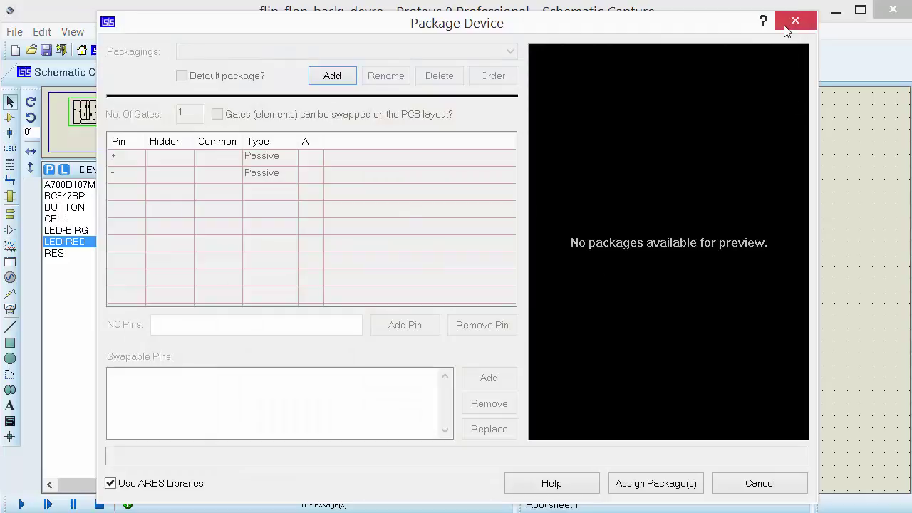
click(349, 80)
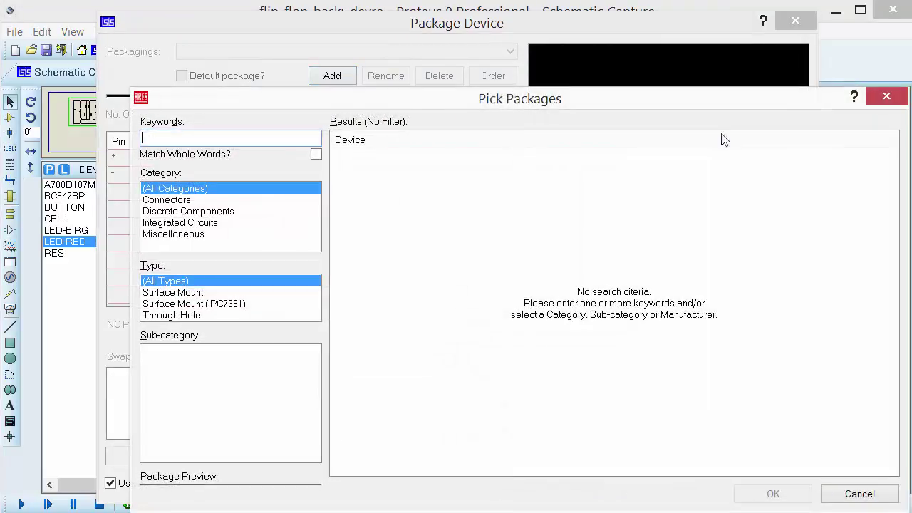
click(893, 97)
click(795, 20)
click(192, 72)
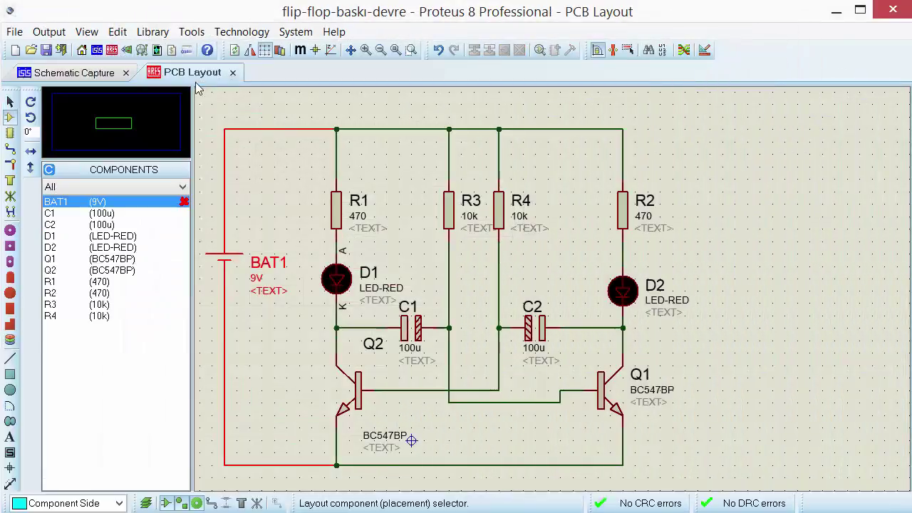
Step: Start placing BAT1 in the PCB layout, choose to assign a footprint and search the packages for "conn 2x1"
click(131, 202)
click(429, 251)
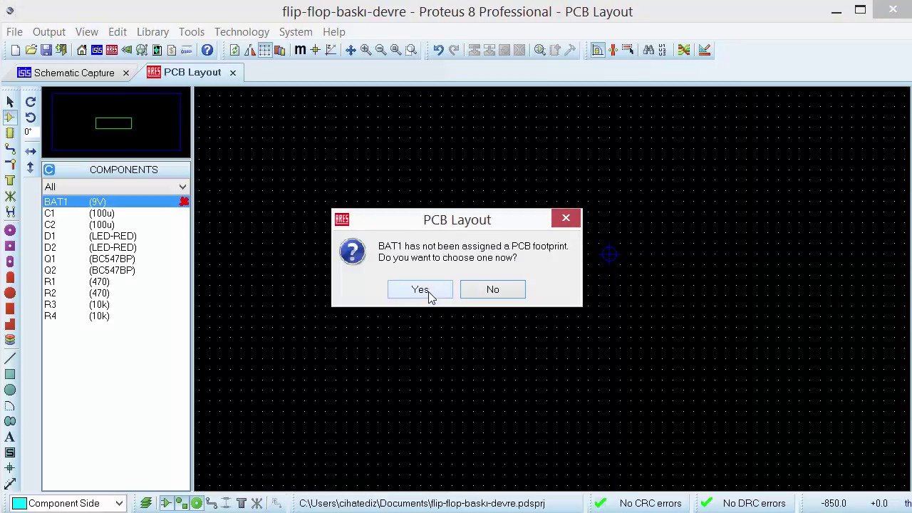
click(428, 291)
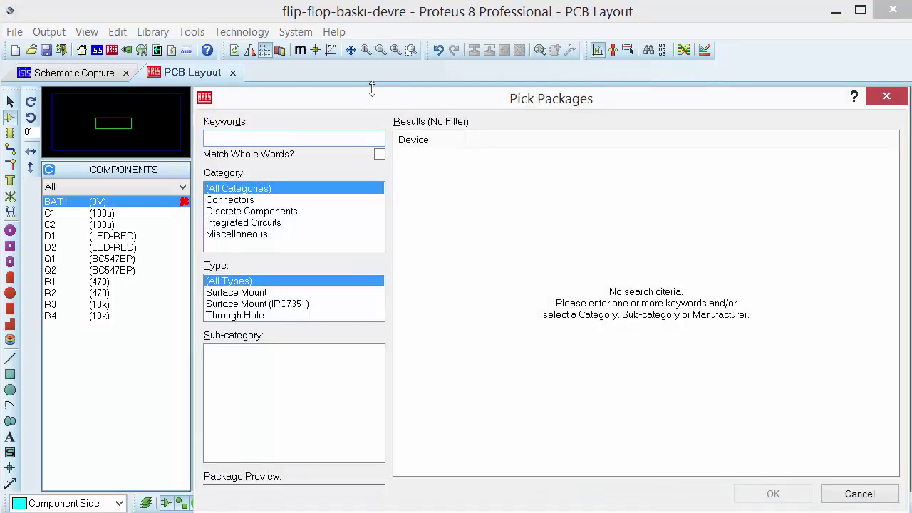
drag(372, 88, 391, 16)
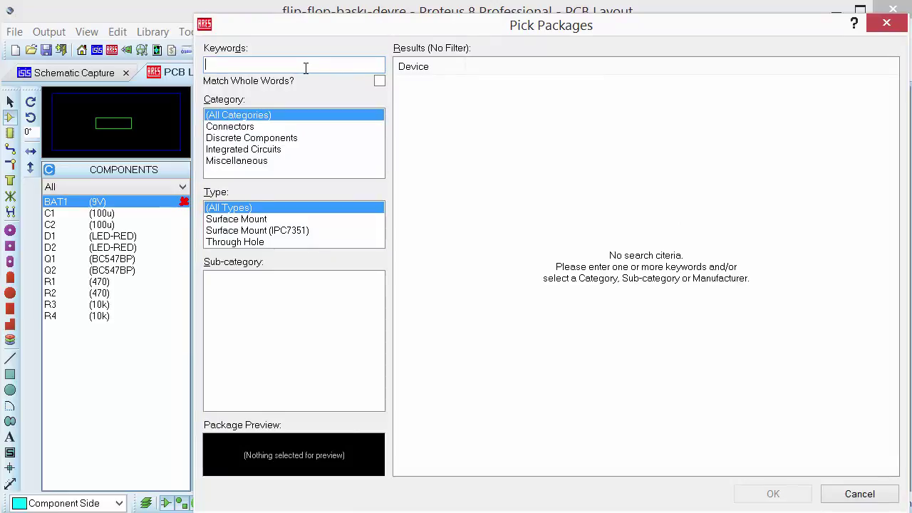
text(conn)
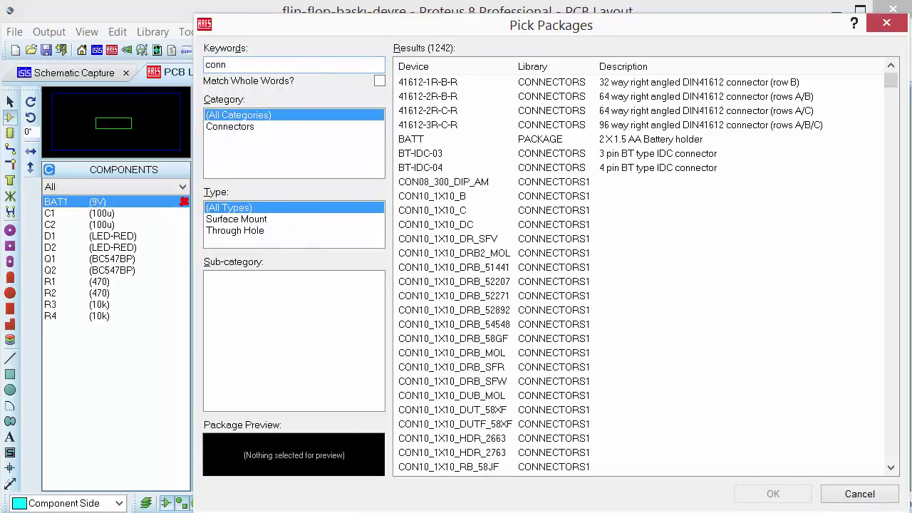
text( 2x1)
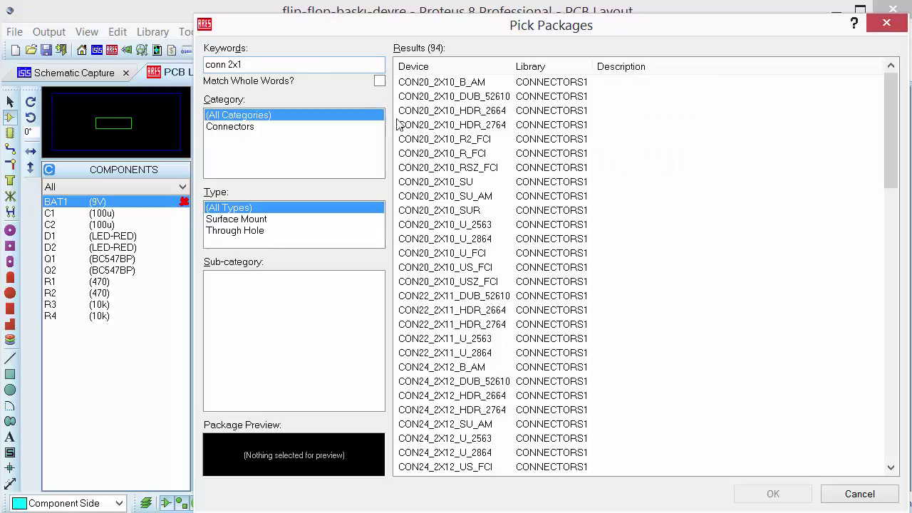
scroll(517, 250, down, 20)
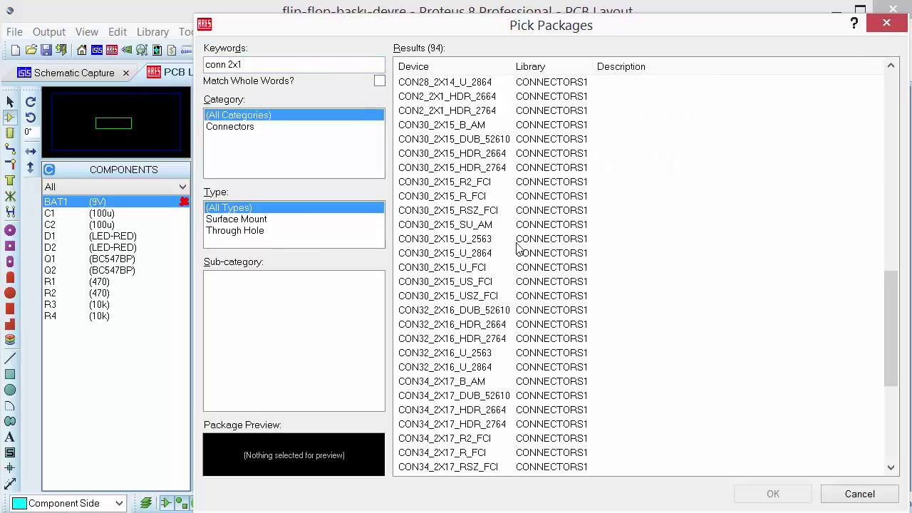
scroll(489, 327, up, 20)
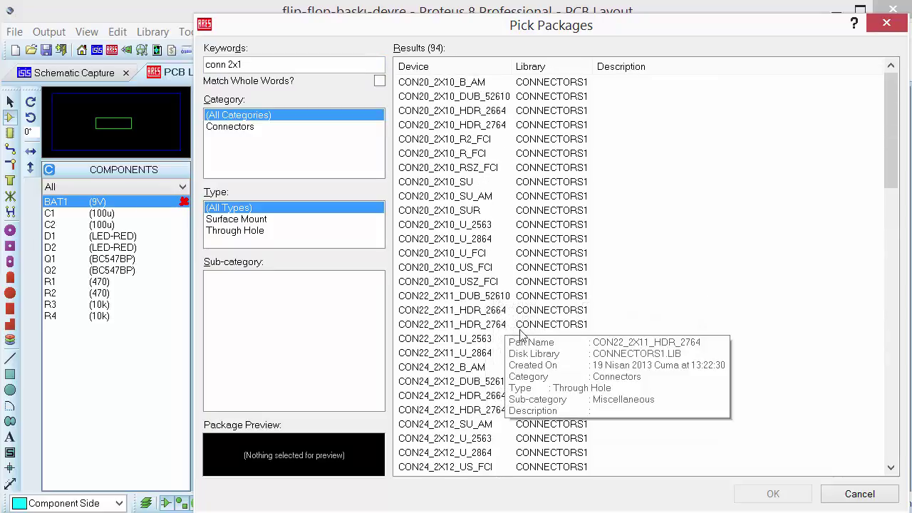
scroll(527, 333, down, 4)
scroll(527, 333, down, 18)
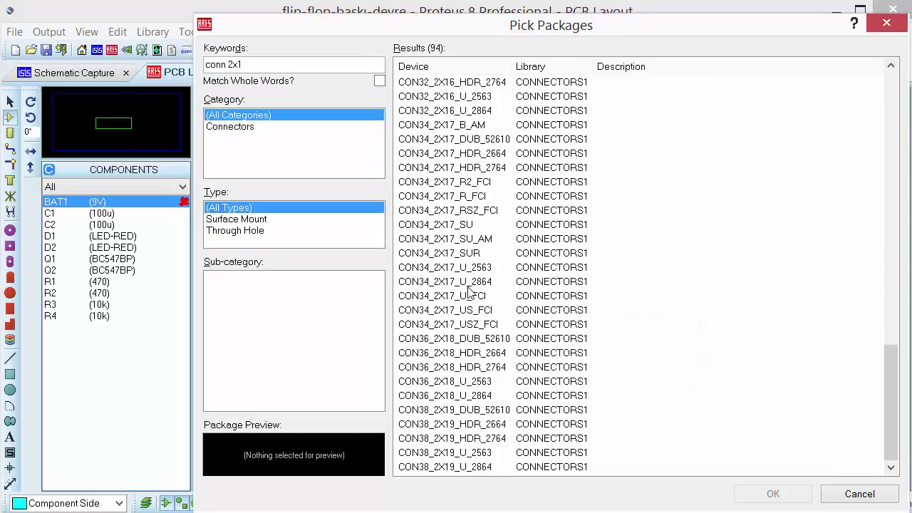
Step: Change the package search to "conn 1x2" and go to the two-pin connectors among the results
click(240, 63)
key(BackSpace)
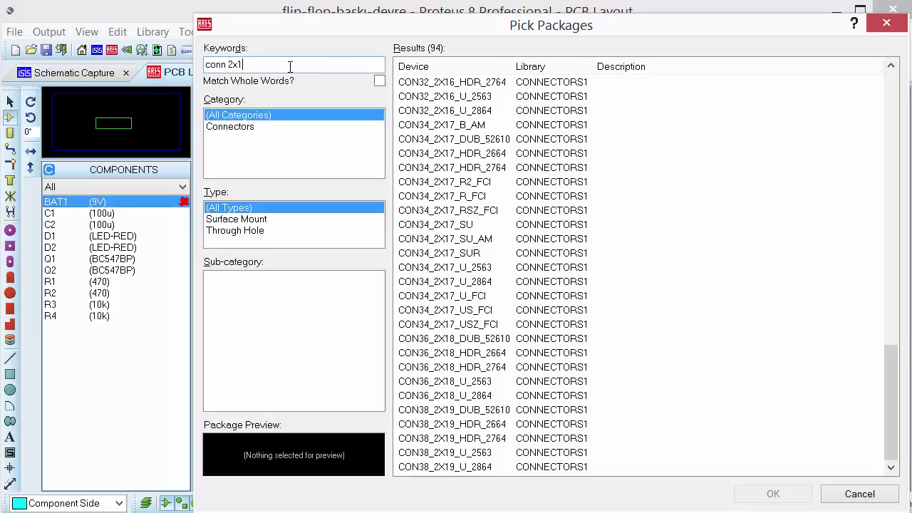
text(1x2)
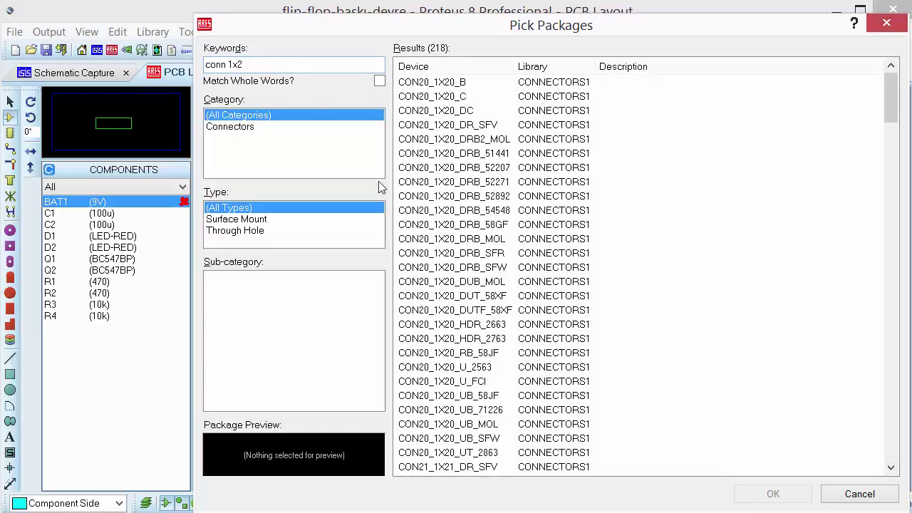
scroll(592, 335, down, 20)
scroll(570, 320, down, 20)
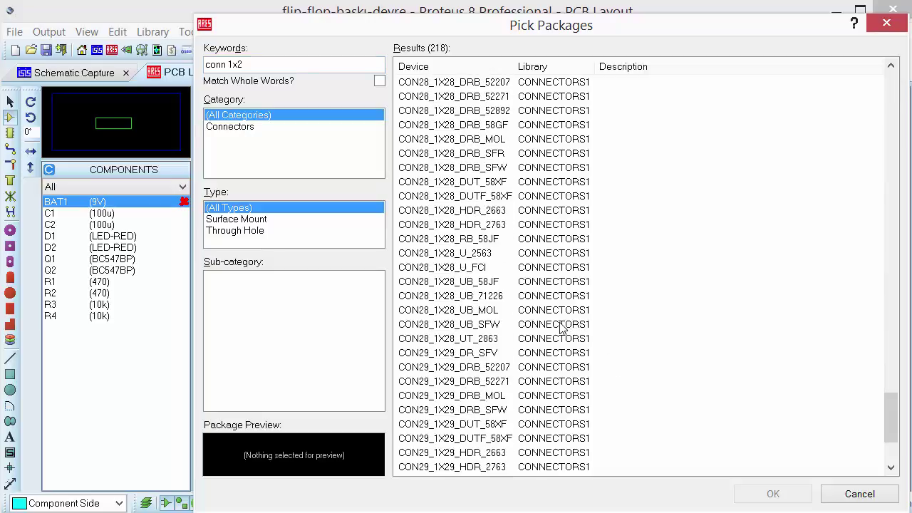
Step: Preview the two-pin header packages and try to assign CON2_1X2_HDR_2663 to BAT1
click(455, 452)
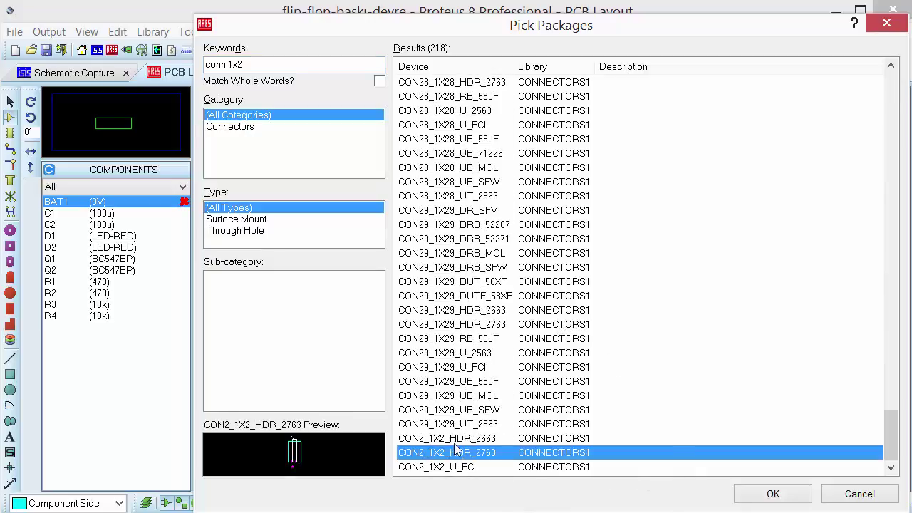
click(456, 438)
click(516, 427)
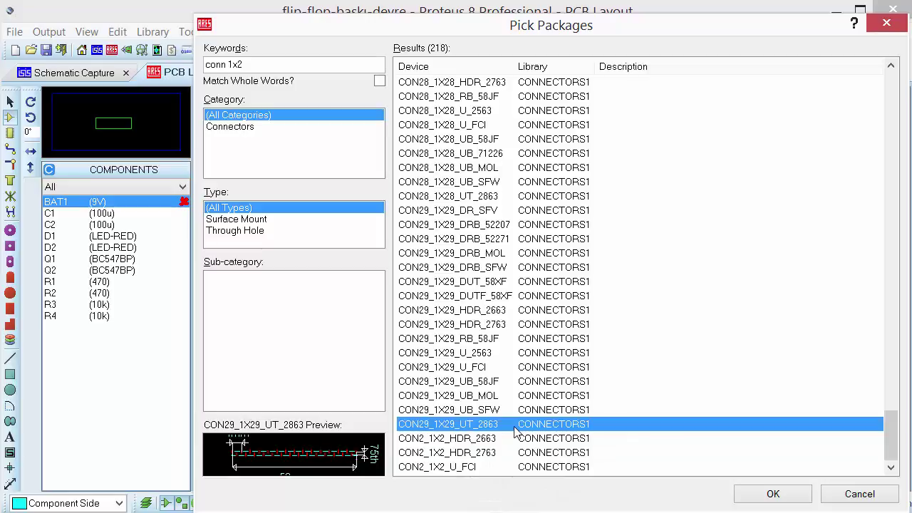
click(508, 439)
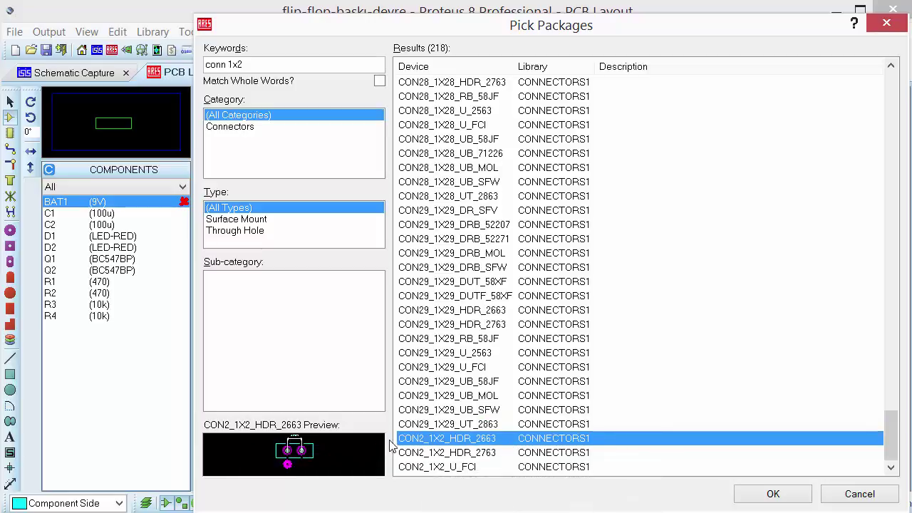
double_click(497, 439)
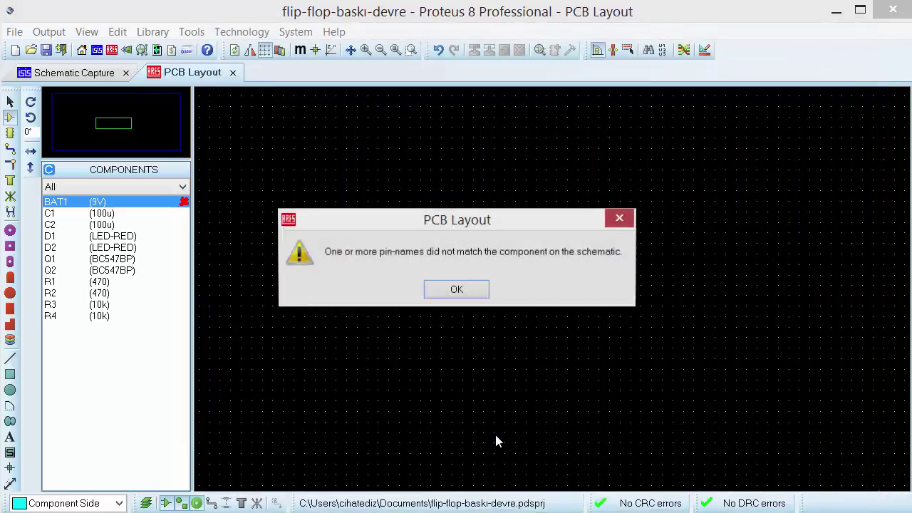
click(458, 291)
double_click(141, 207)
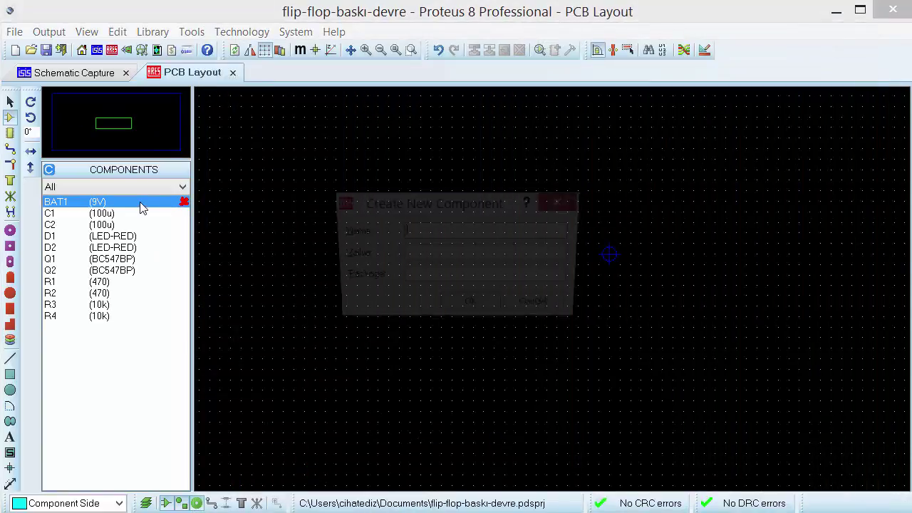
click(707, 71)
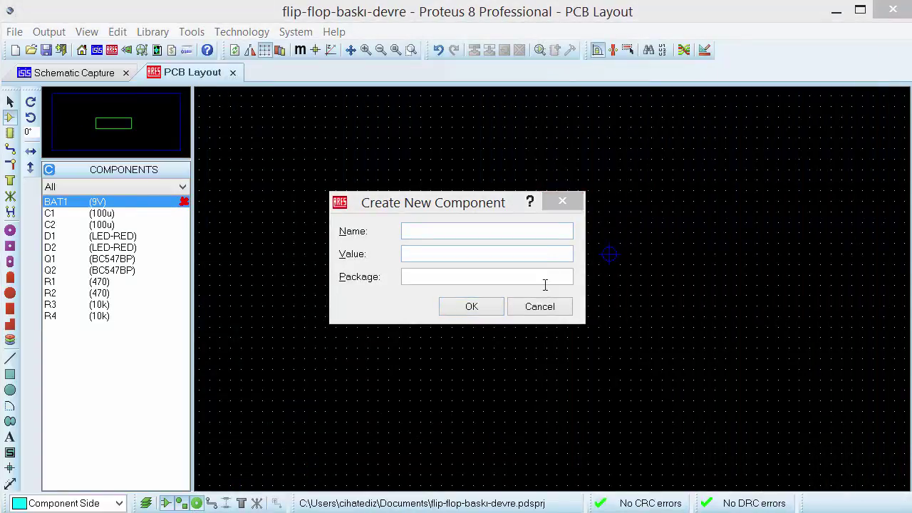
click(539, 306)
double_click(150, 206)
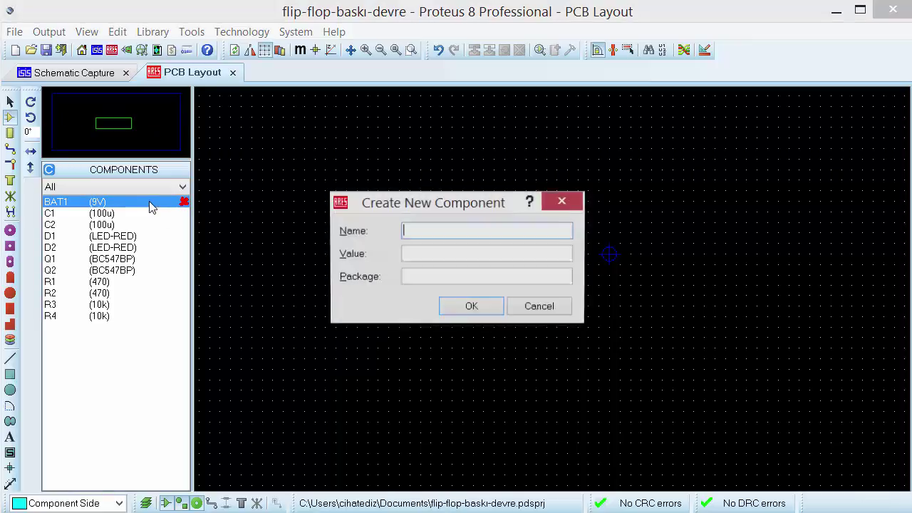
click(467, 306)
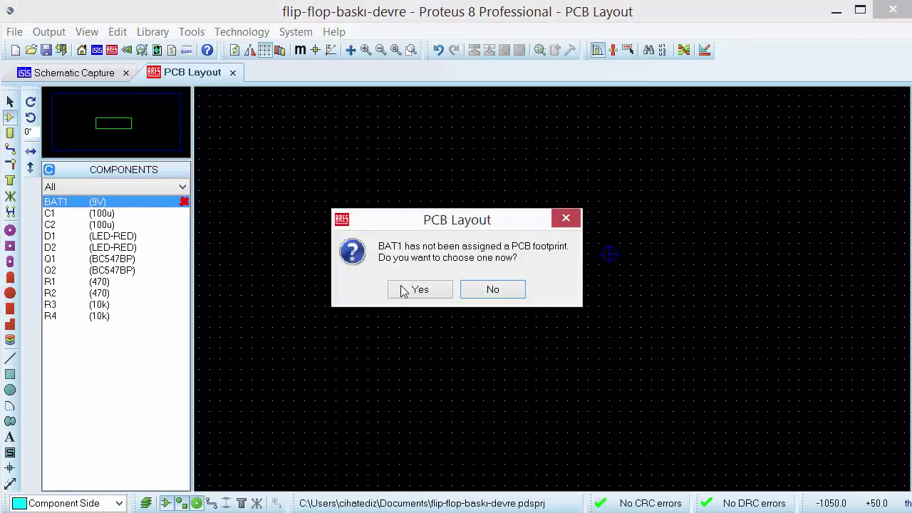
Step: Choose to assign a footprint to BAT1 and look through the packages matching "conn 2x1"
click(419, 289)
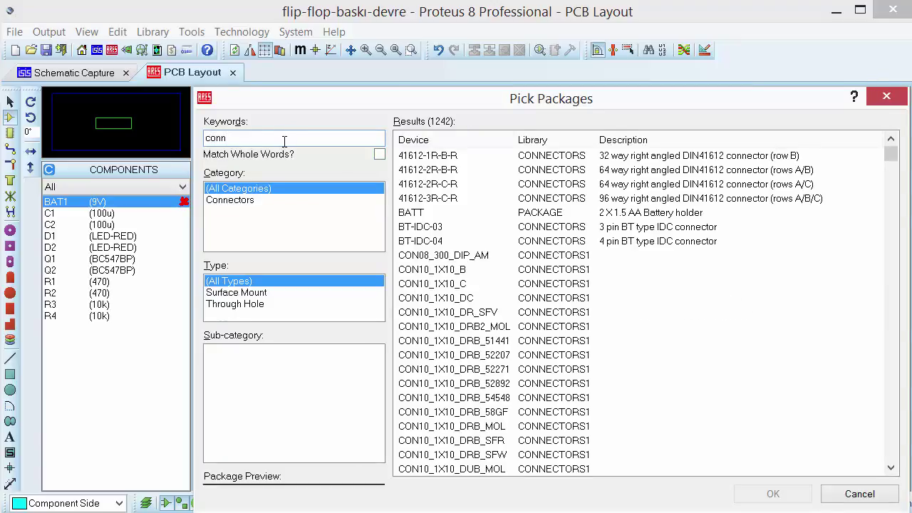
text(conn 2x1)
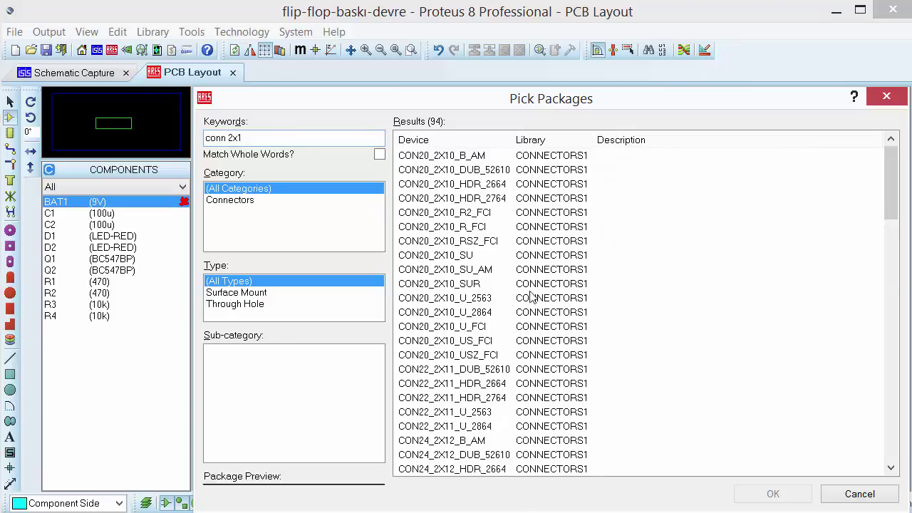
scroll(531, 297, down, 10)
Step: Change the package search for BAT1 to "conn 1x2" and select CON2_1X2_HDR_2763 among the two-pin connectors
key(BackSpace)
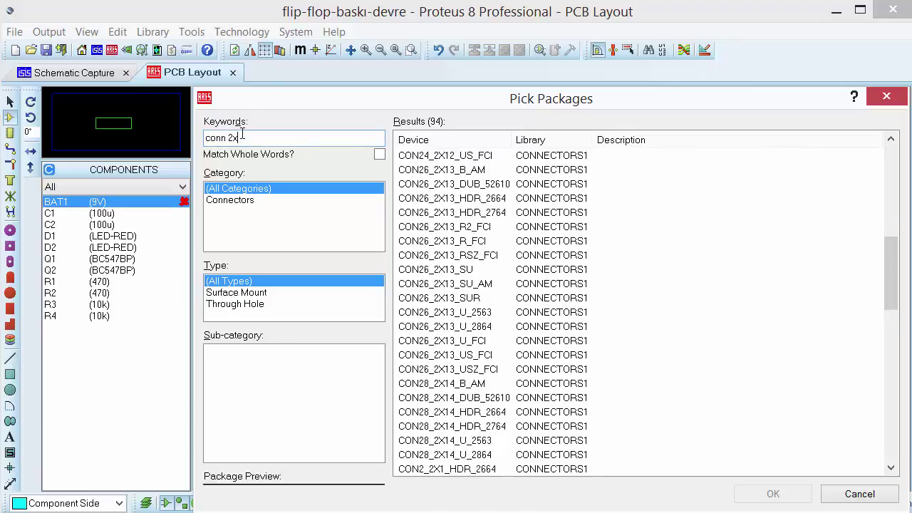
text(1x2)
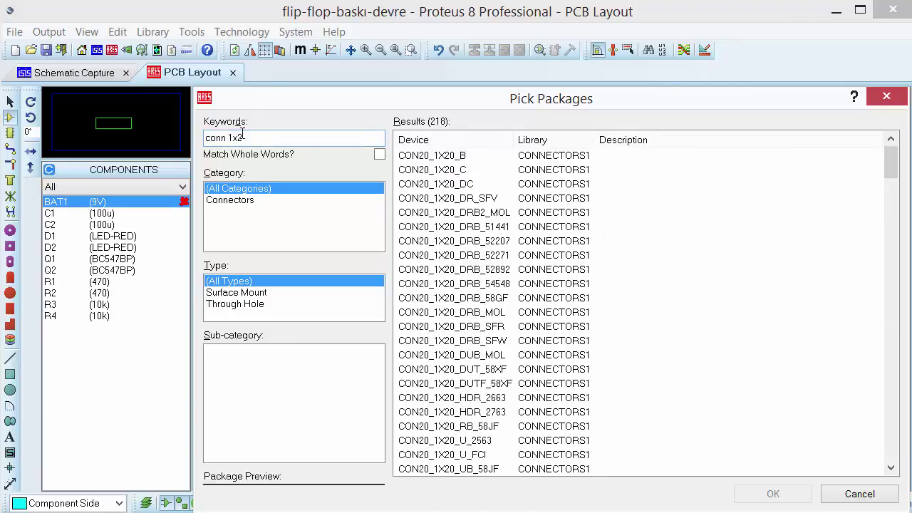
scroll(448, 268, down, 14)
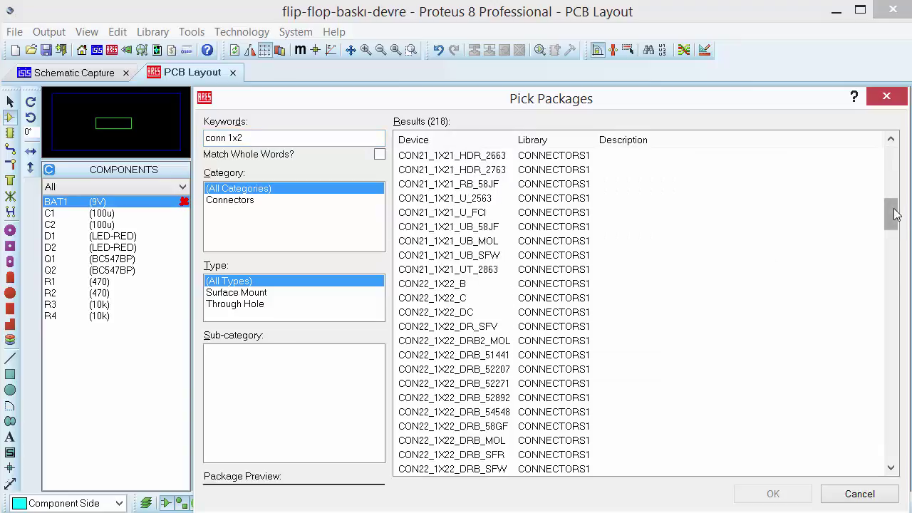
drag(891, 214, 891, 452)
click(595, 441)
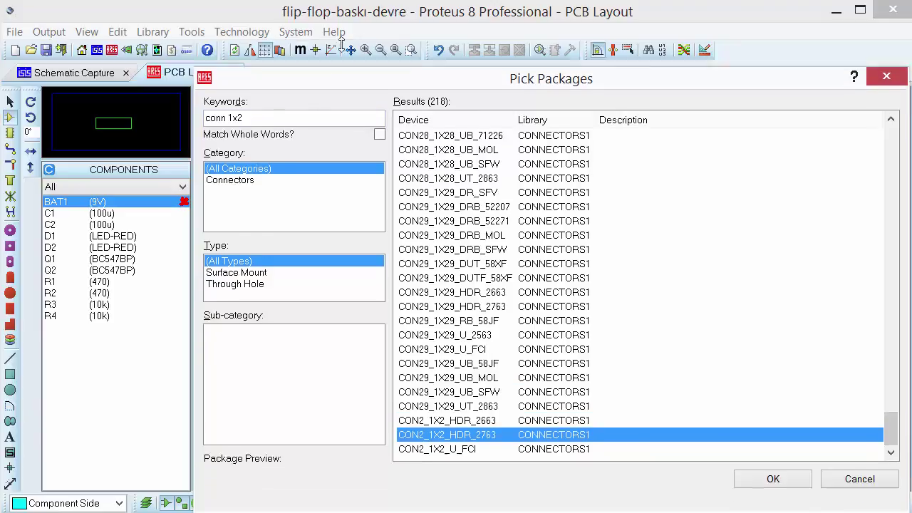
Step: Preview the two-pin connector packages and try to assign CON2_1X2_HDR_2663 to BAT1
drag(328, 93, 328, 28)
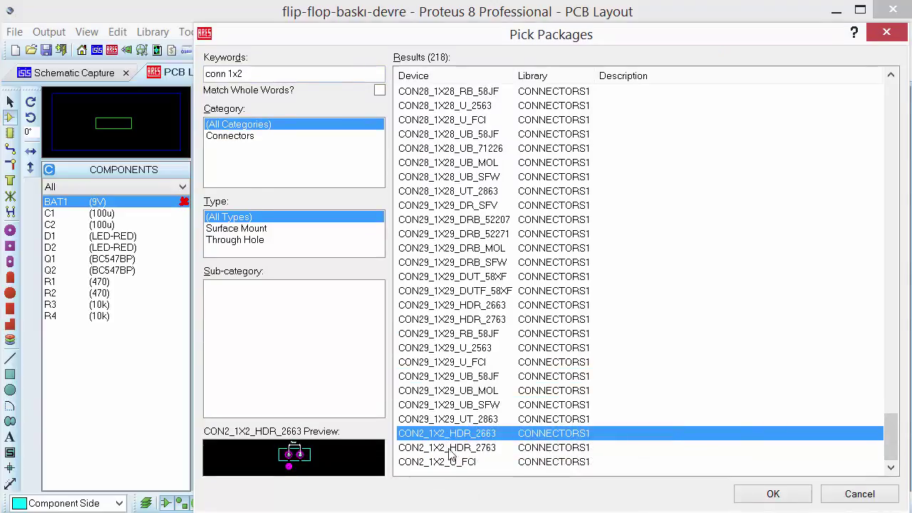
click(497, 461)
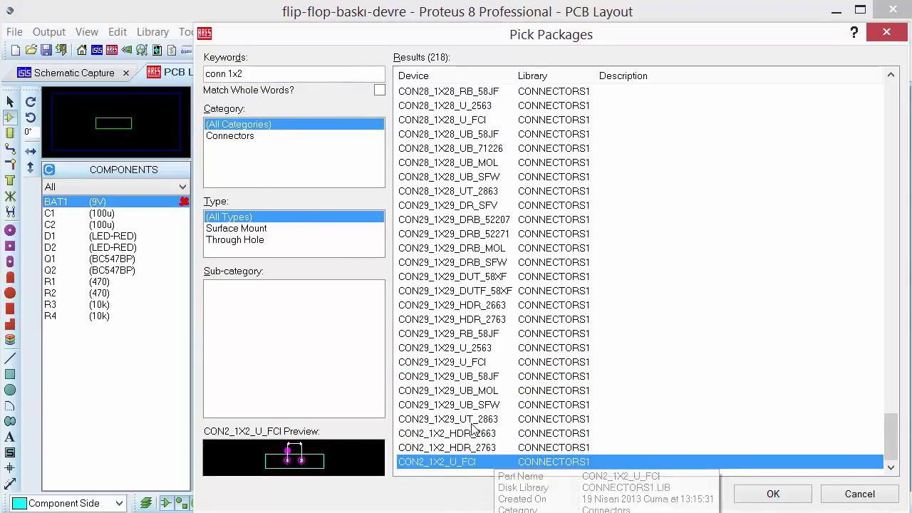
click(470, 433)
click(758, 496)
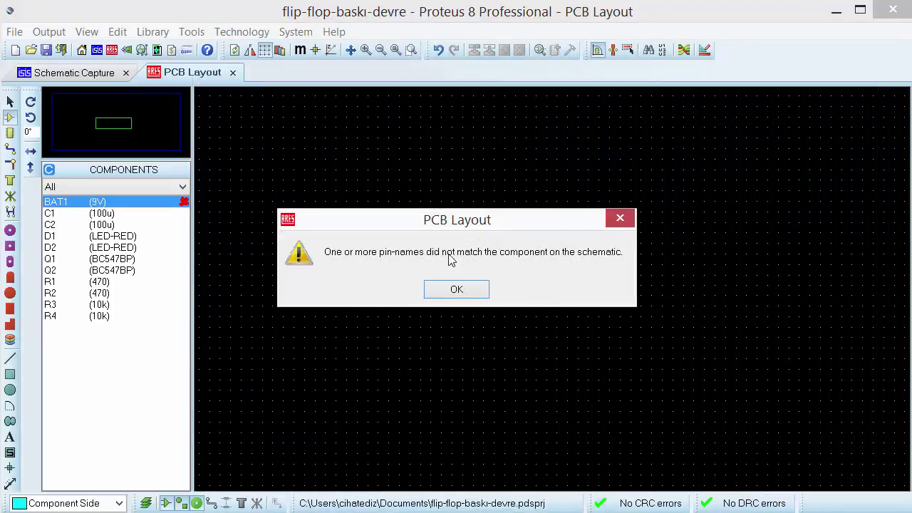
click(620, 220)
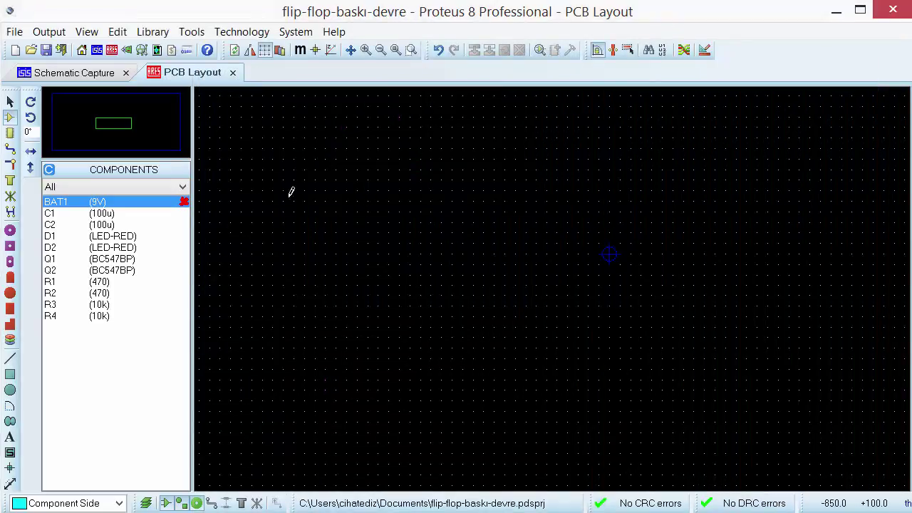
Step: Switch to the schematic and remake BAT1's device with no packagings, saving it in USERDVC and updating the devices in the design
click(65, 72)
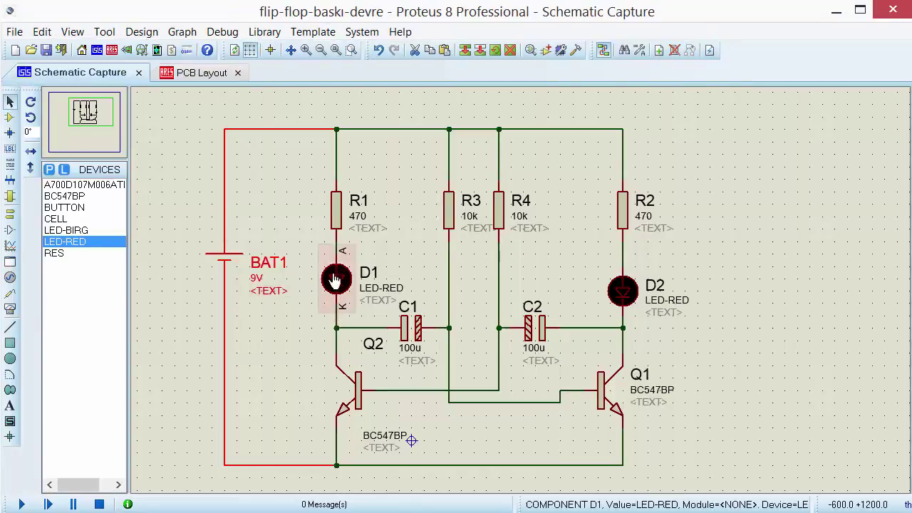
right_click(234, 267)
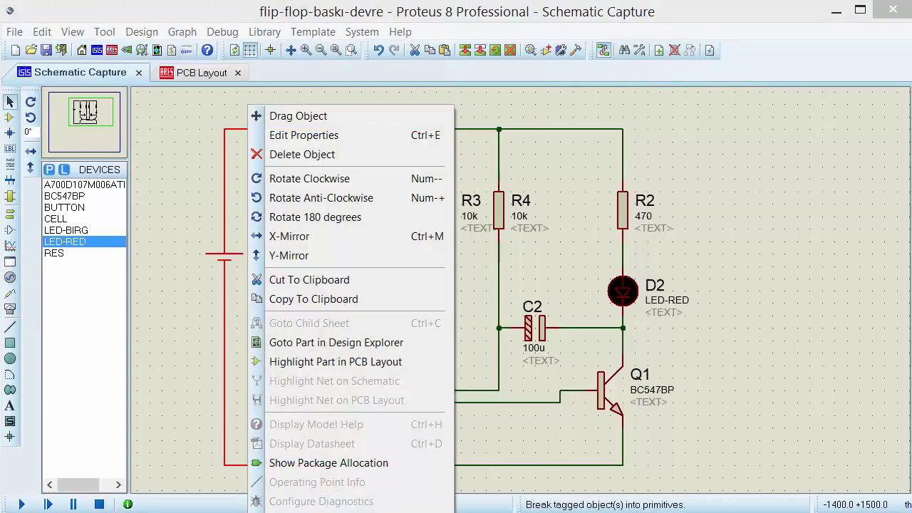
click(321, 509)
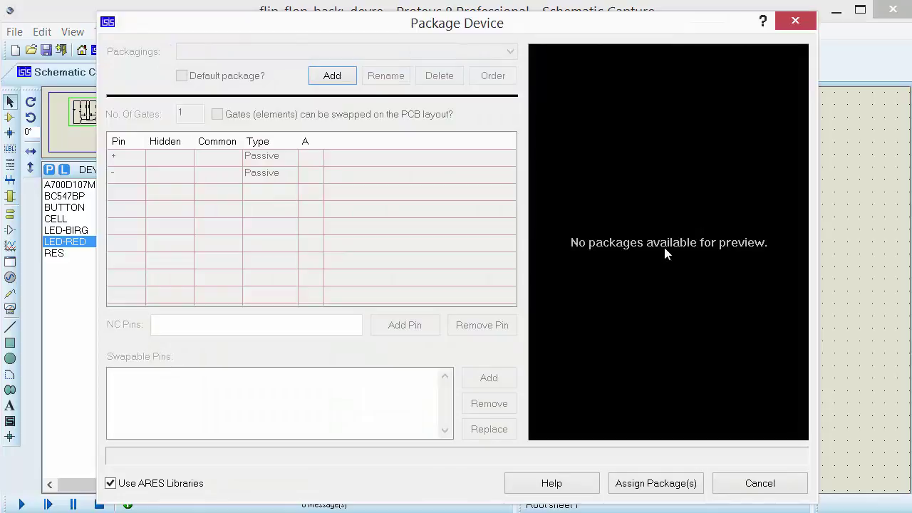
click(632, 484)
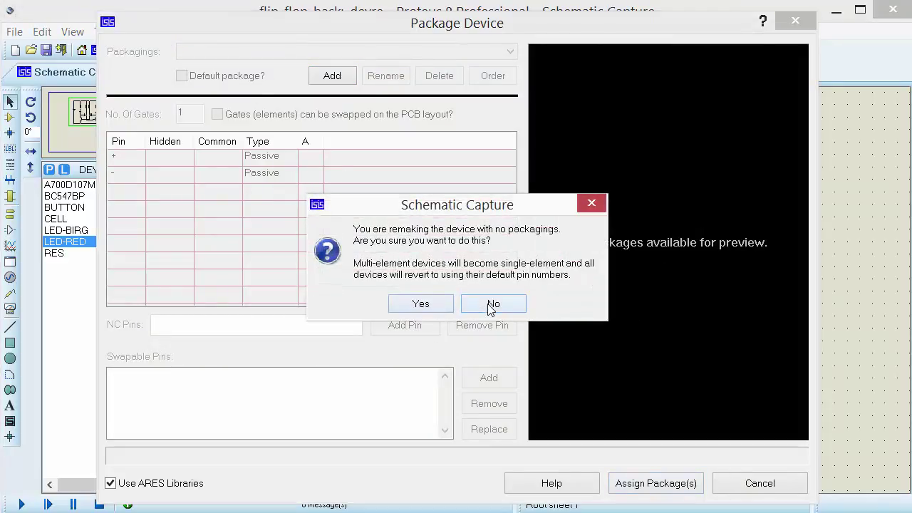
click(432, 303)
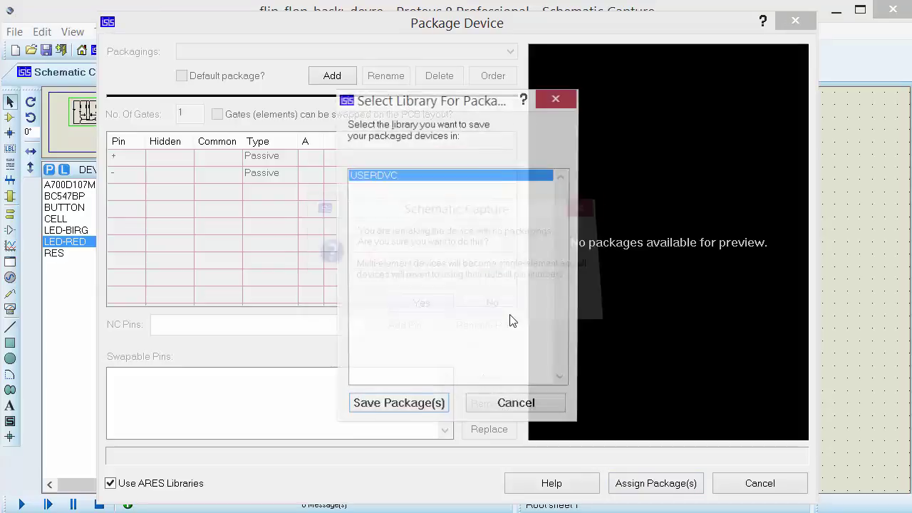
click(398, 407)
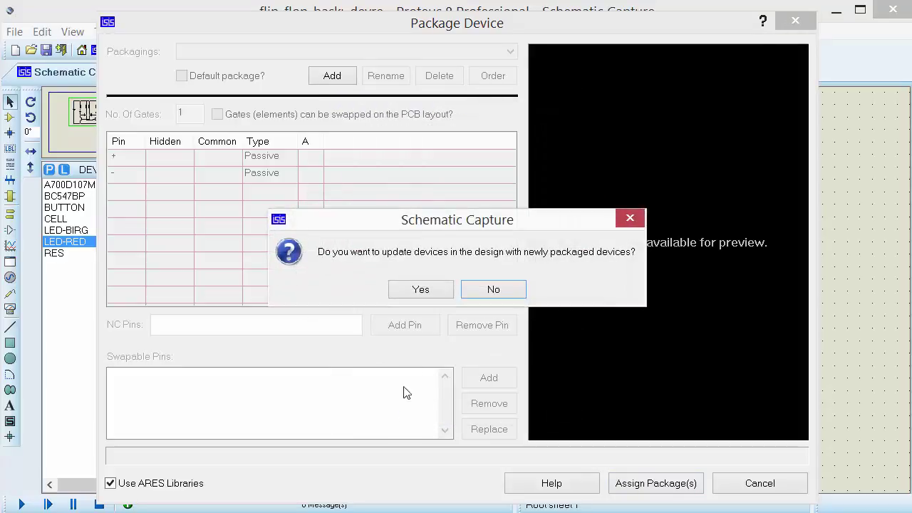
click(426, 292)
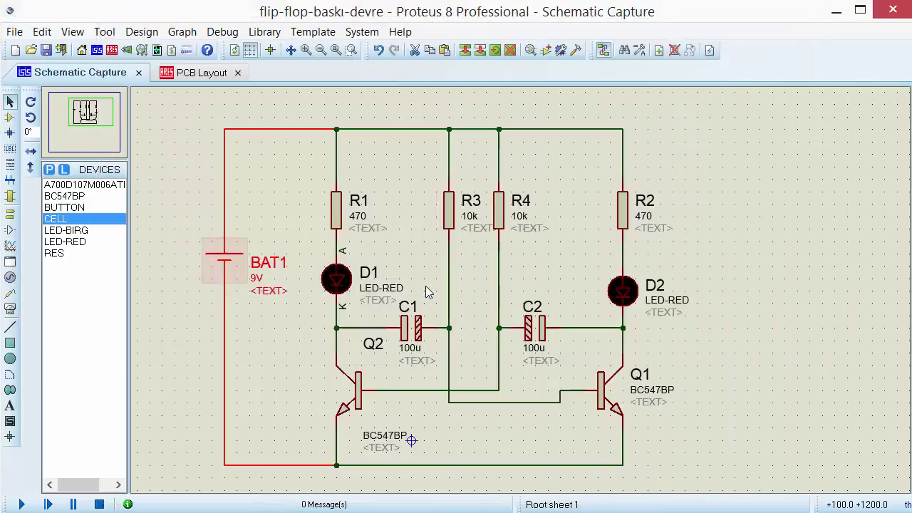
Step: Reopen the device packaging of BAT1 and search for a new package to add with "conn 1x2"
right_click(246, 260)
click(330, 462)
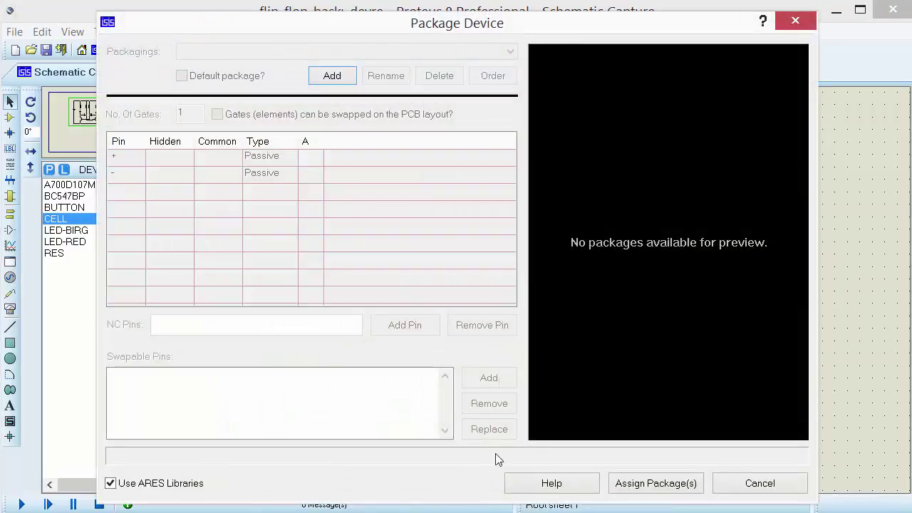
click(322, 75)
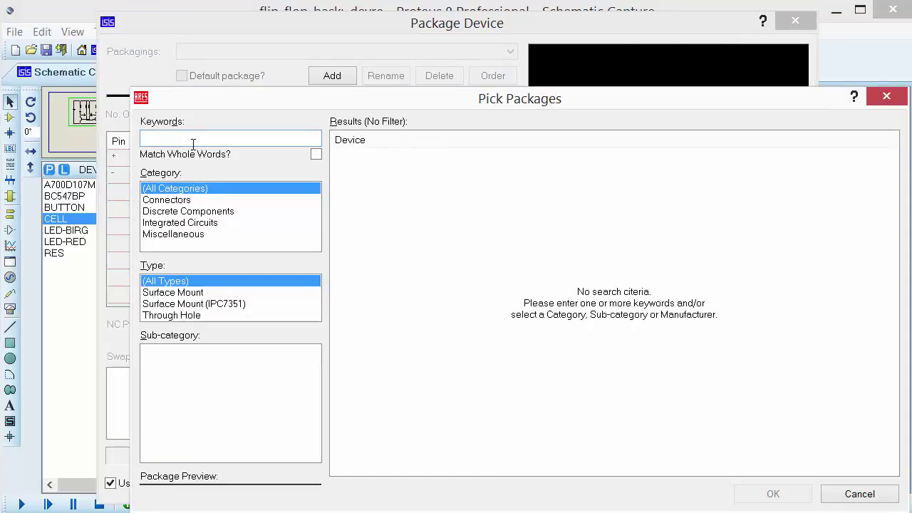
text(conn 1x2)
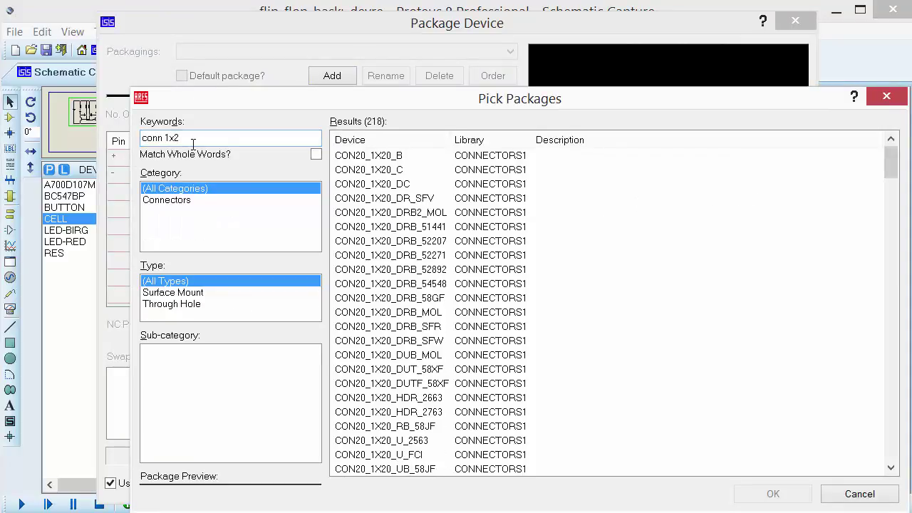
Step: Preview the two-pin connectors among the results and add CON2_1X2_HDR_2663 as BAT1's default package
drag(892, 154, 698, 437)
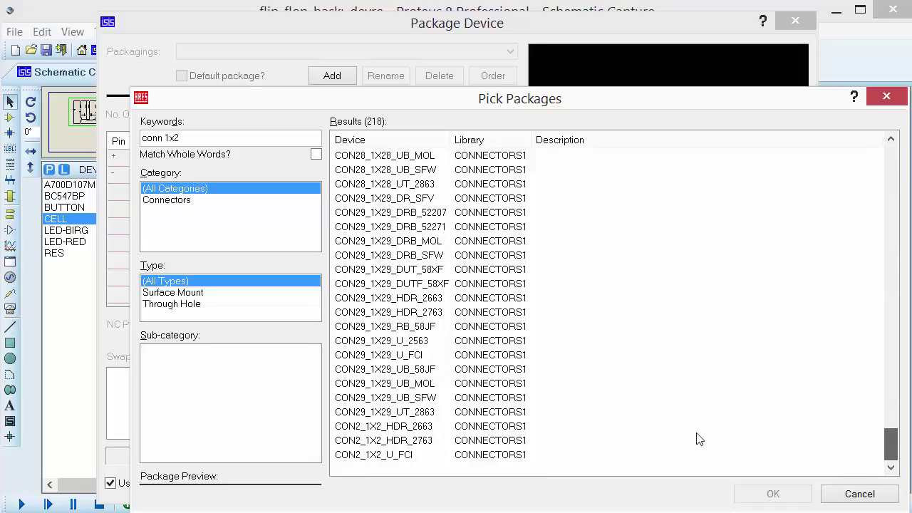
click(549, 456)
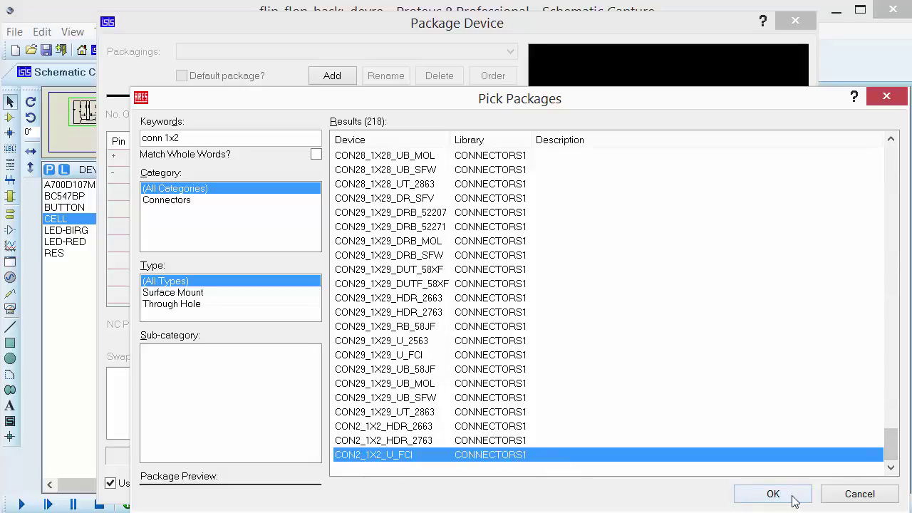
click(242, 84)
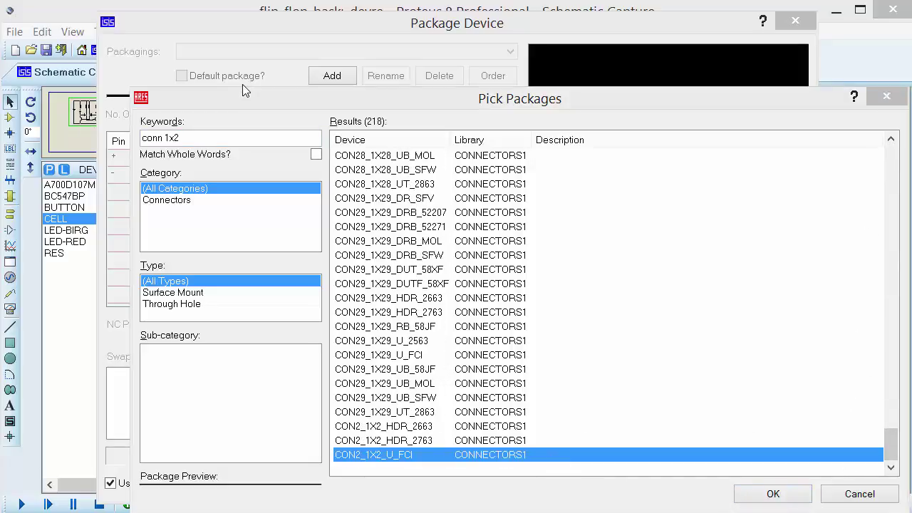
double_click(246, 84)
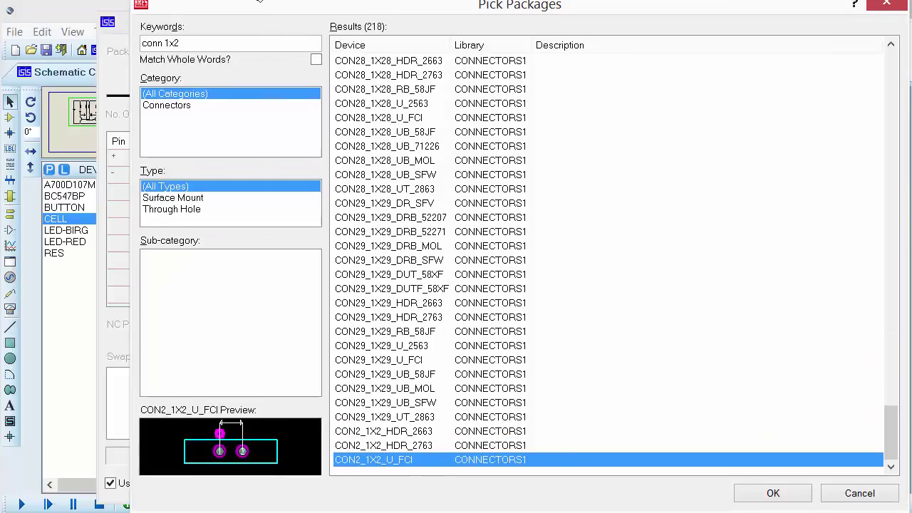
click(411, 432)
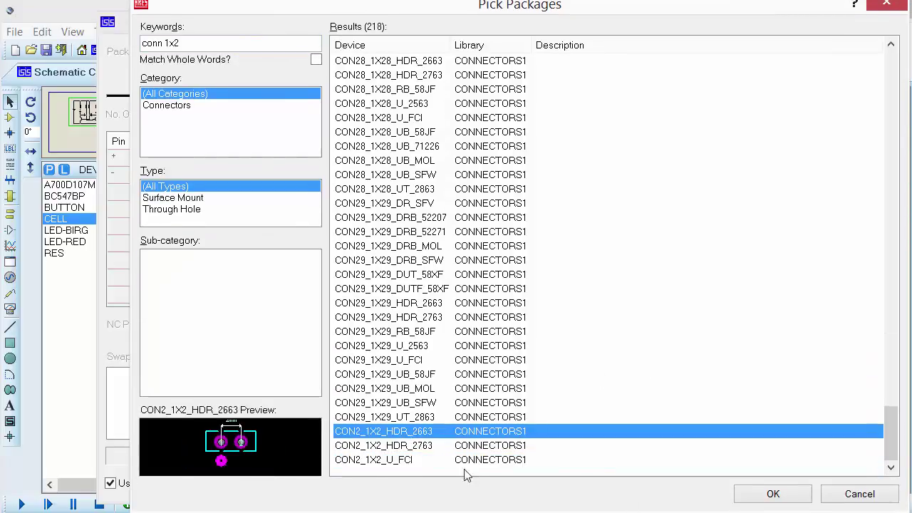
click(758, 493)
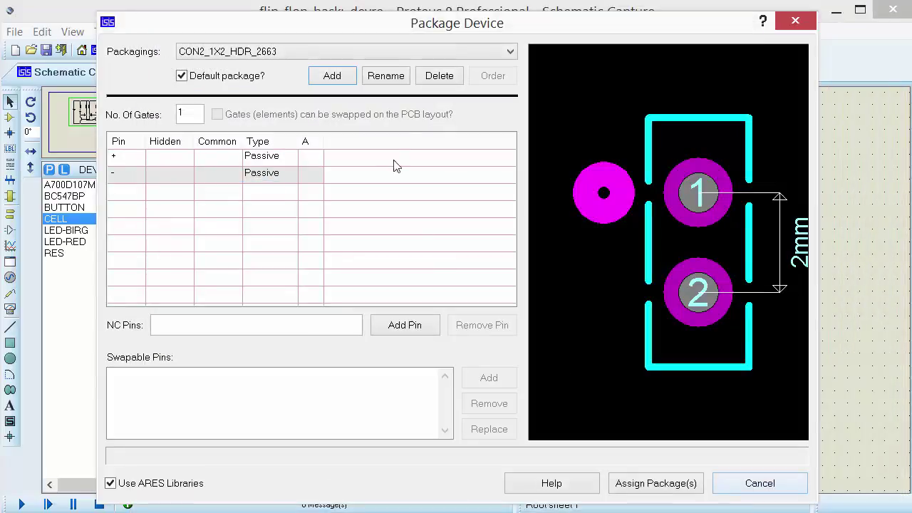
Step: Map BAT1's + pin to pad 1 and its - pin to pad 2 of the connector package
click(688, 193)
click(310, 163)
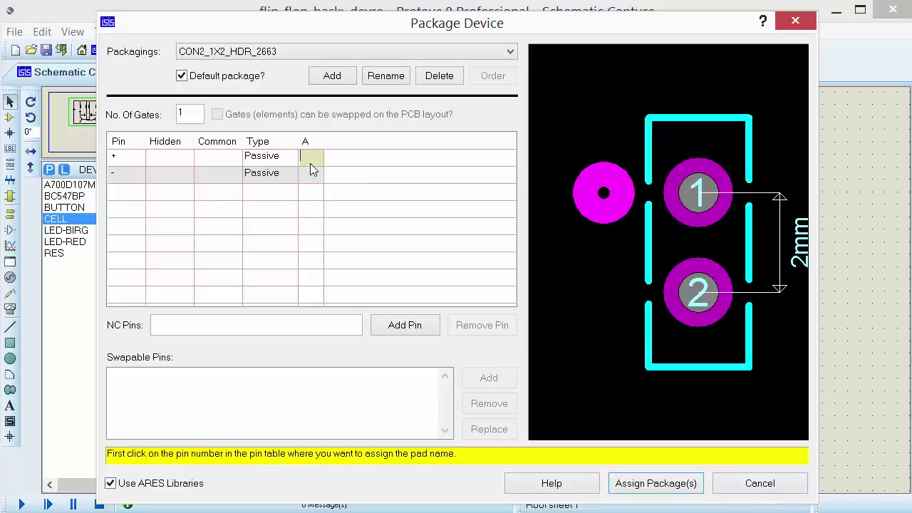
click(689, 192)
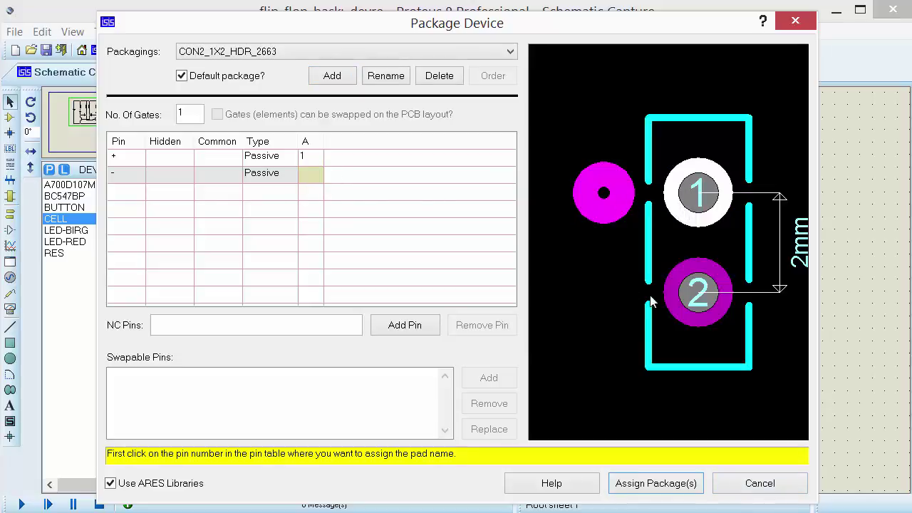
click(688, 299)
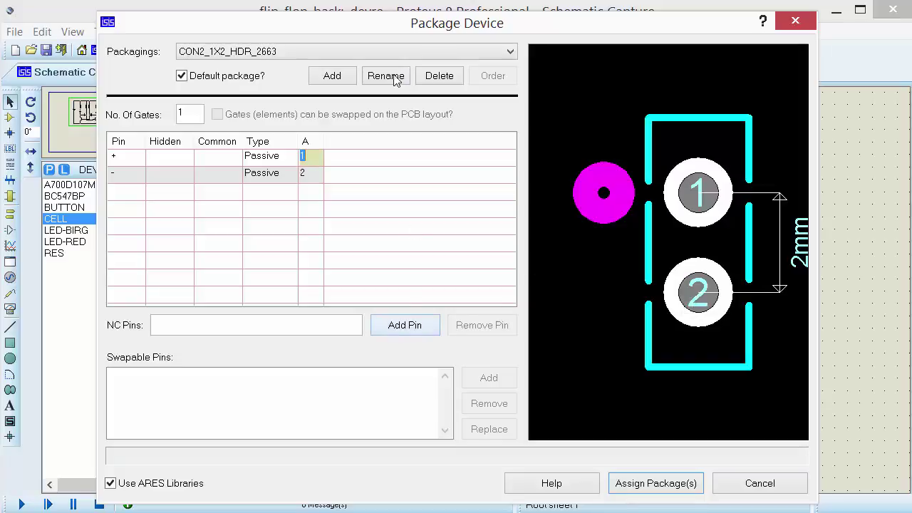
Step: Assign the package to BAT1, saving it in the USERDVC library and updating the devices in the design
click(617, 489)
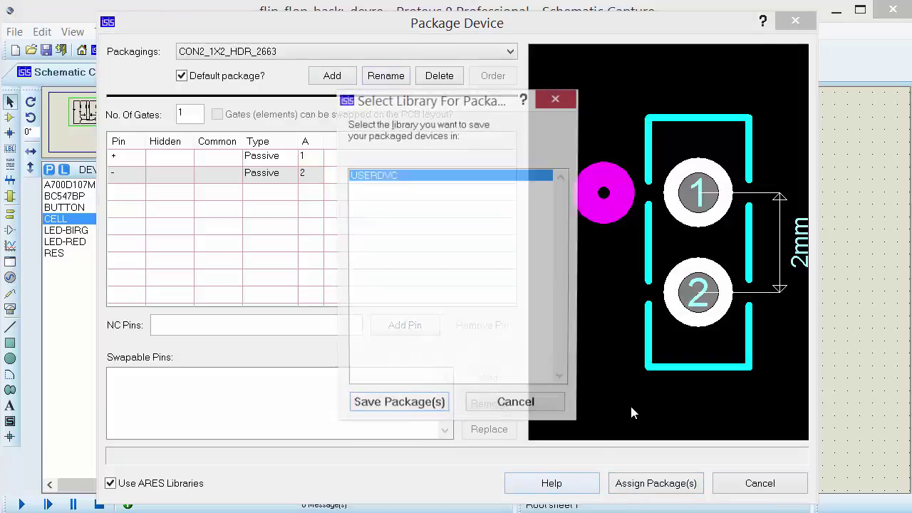
click(414, 403)
click(419, 289)
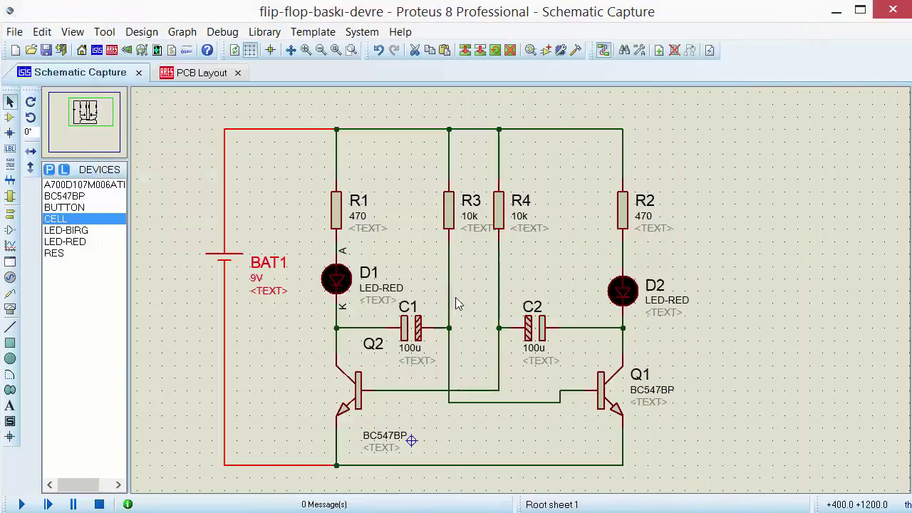
Step: Check the PCB package options in BAT1's component properties and close them without changes
double_click(225, 265)
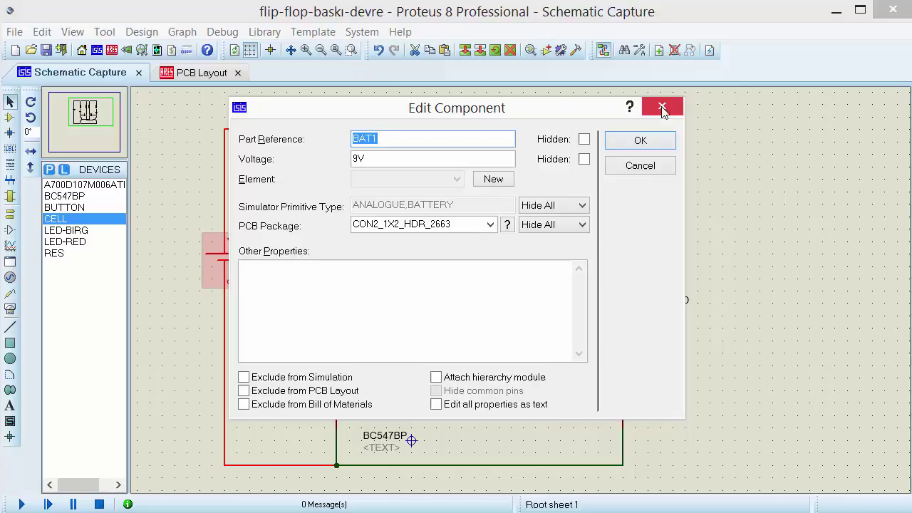
click(490, 225)
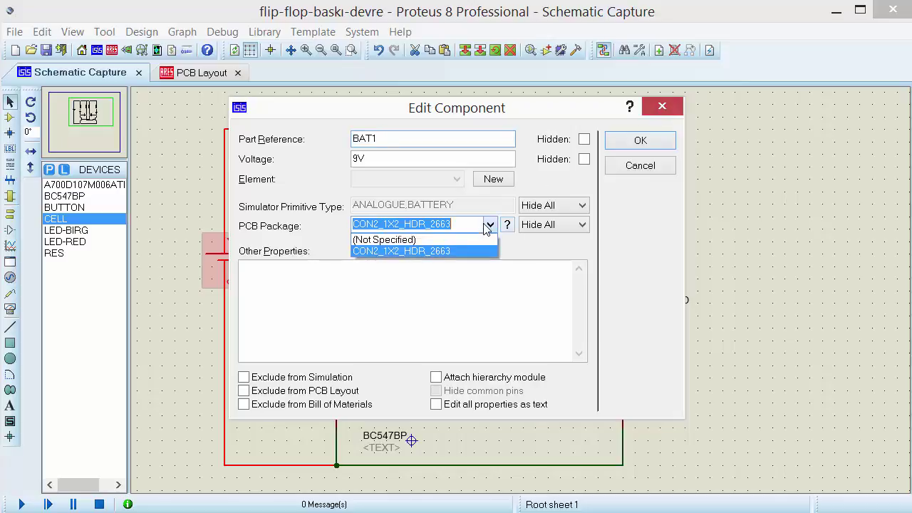
click(675, 107)
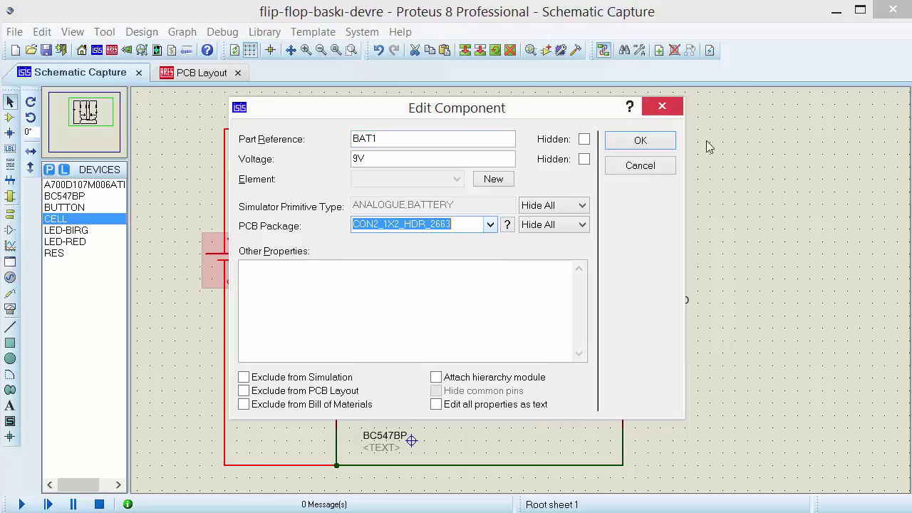
click(676, 107)
Step: Return to the PCB layout and place resistor R3 horizontally, just left of the origin marker
click(201, 73)
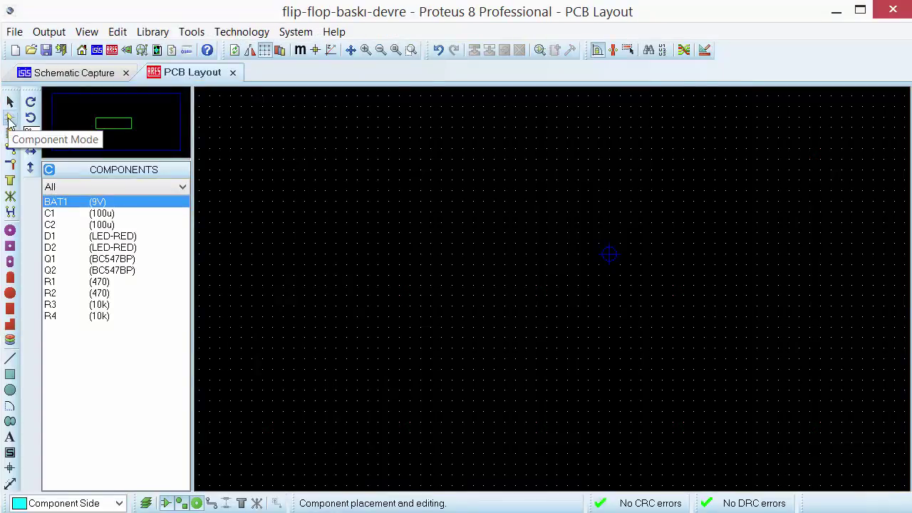
click(9, 121)
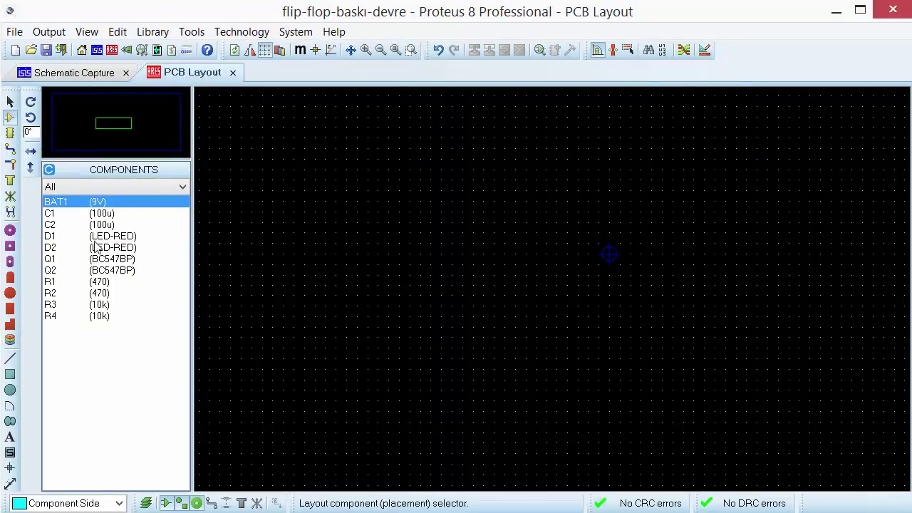
click(103, 304)
click(462, 265)
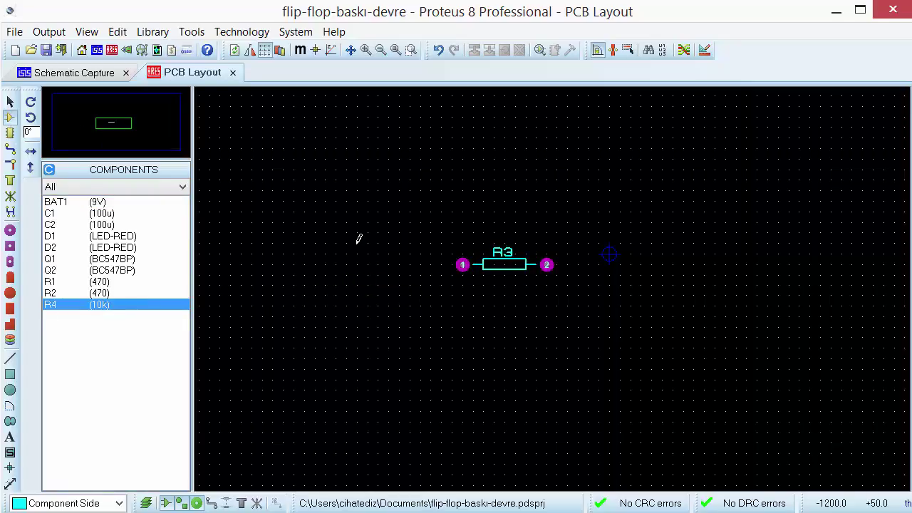
Step: Undo the placement of resistor R3 on the board
key(ctrl+z)
click(139, 214)
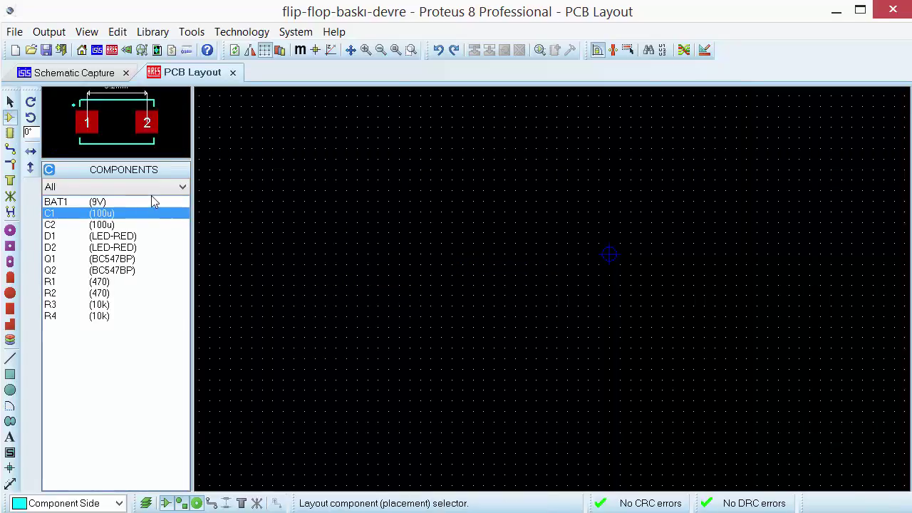
click(141, 203)
click(367, 269)
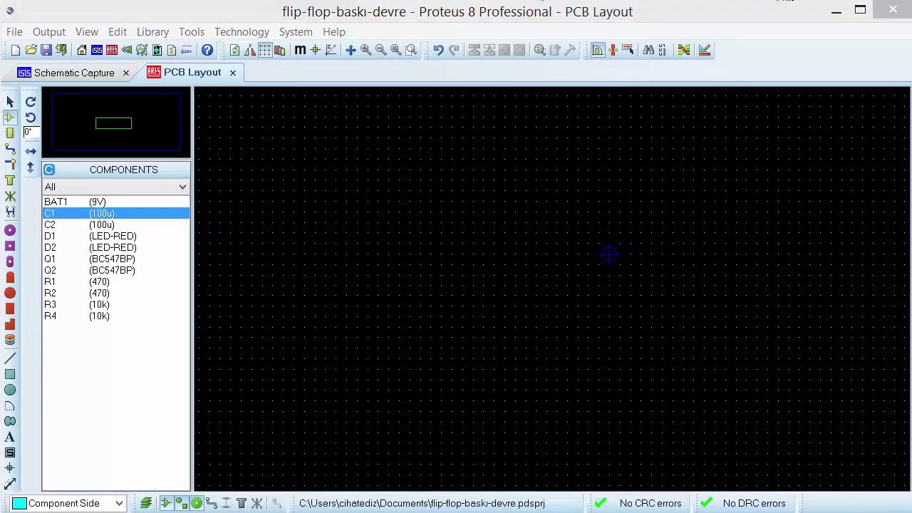
Step: Place BAT1 left of the origin marker, LED D2 below and left of the marker, and transistor Q2 below BAT1
click(146, 201)
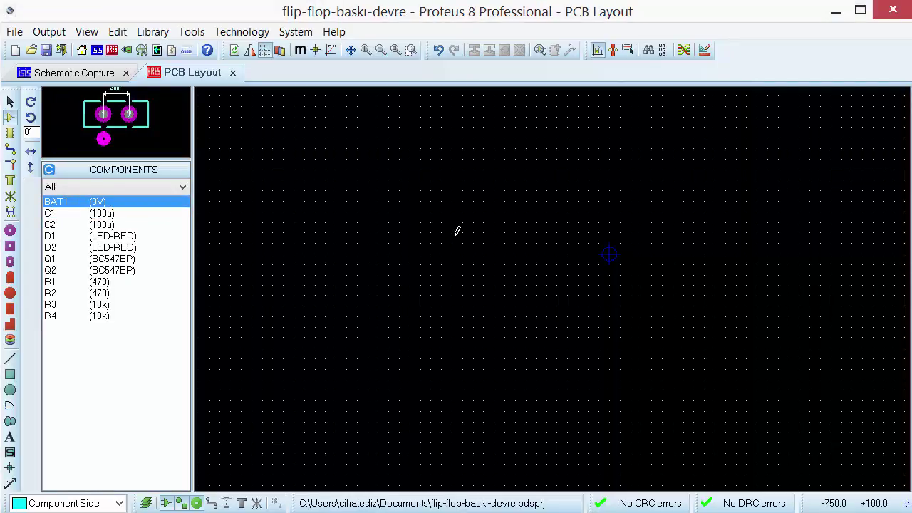
click(432, 245)
click(107, 236)
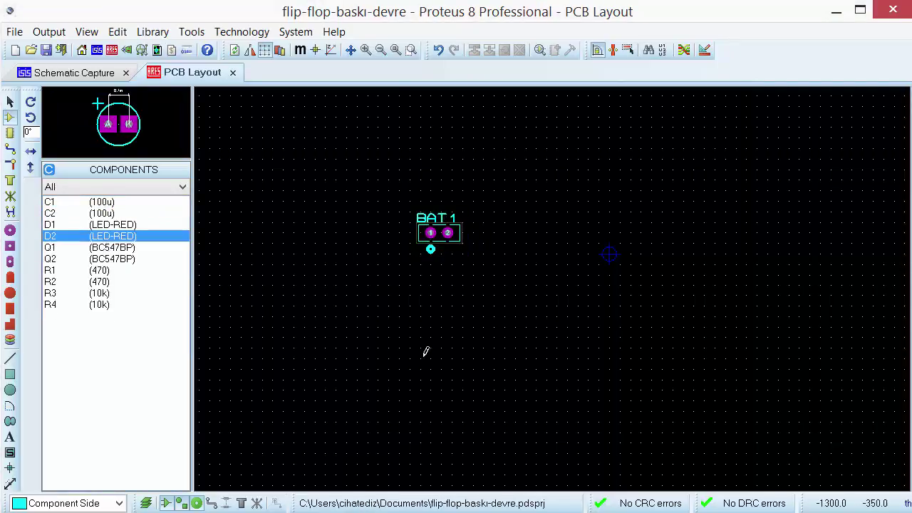
click(556, 327)
click(113, 247)
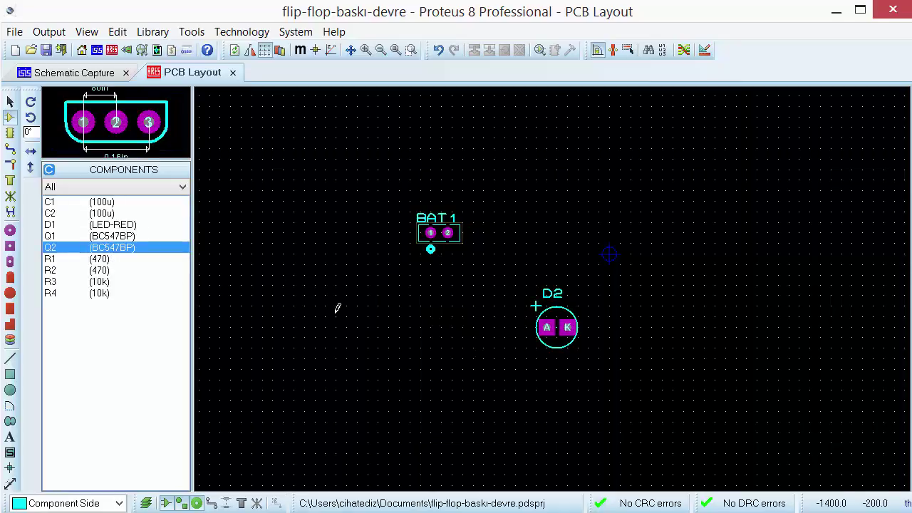
click(421, 336)
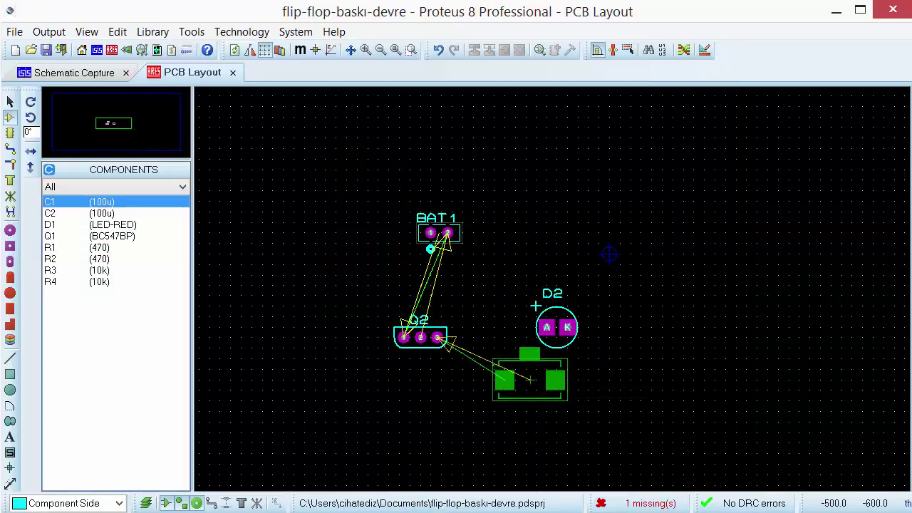
Step: Cancel the pending component placement and undo the placements of Q2, D2 and BAT1
right_click(489, 386)
key(ctrl+z)
key(ctrl+z)
key(ctrl+z)
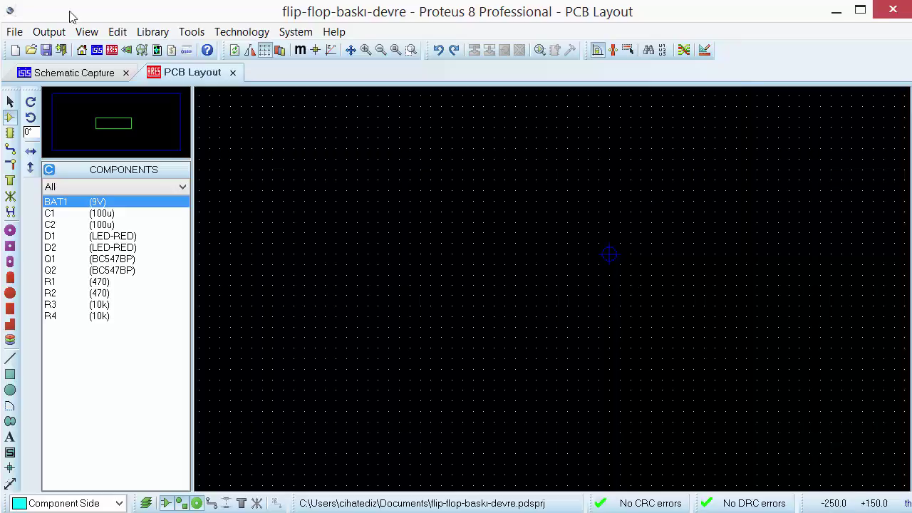
click(105, 118)
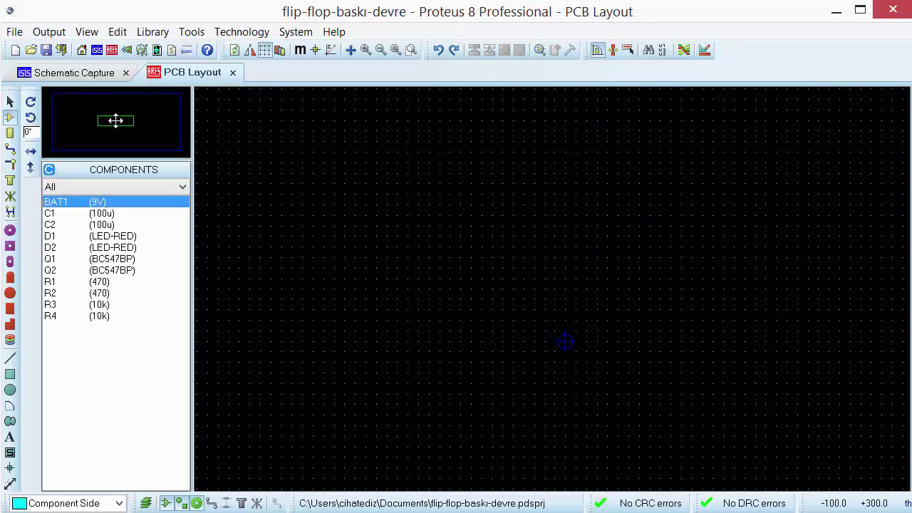
click(118, 121)
click(138, 142)
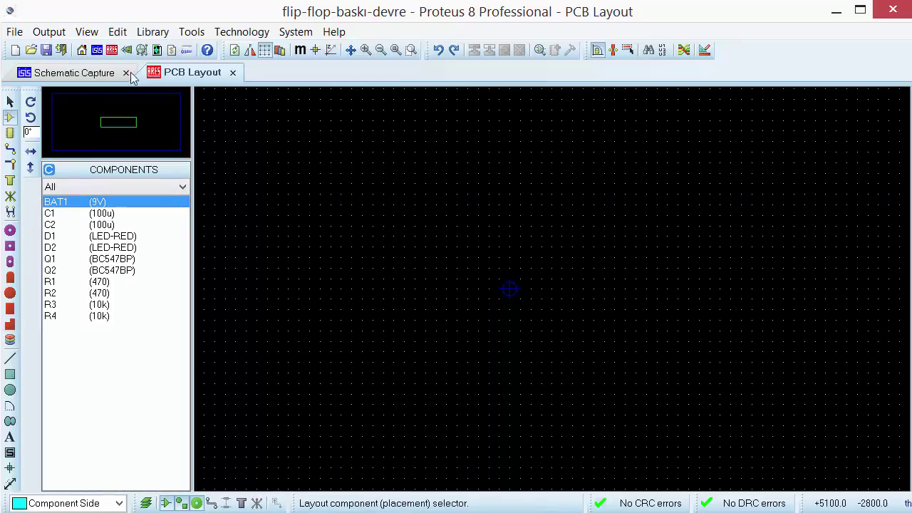
Step: Try to place the unplaced components automatically with the Auto-placer
click(117, 33)
mouse_move(149, 35)
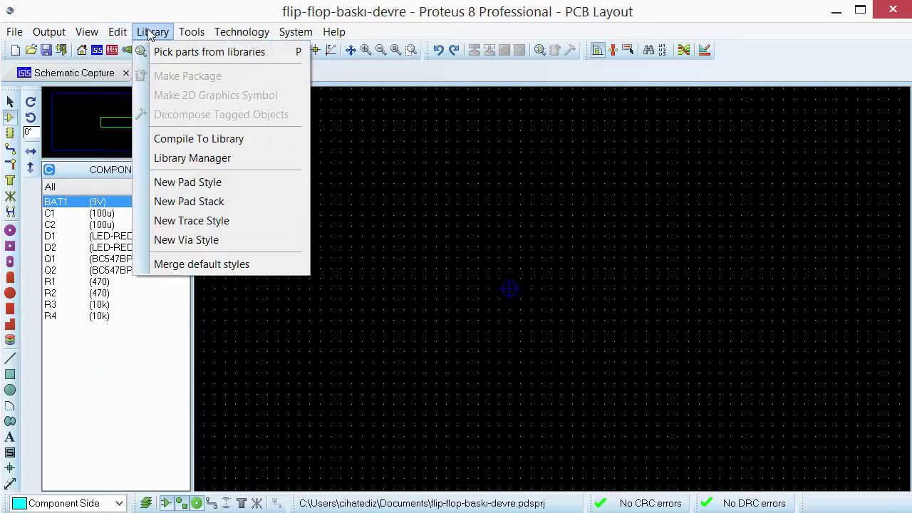
mouse_move(191, 31)
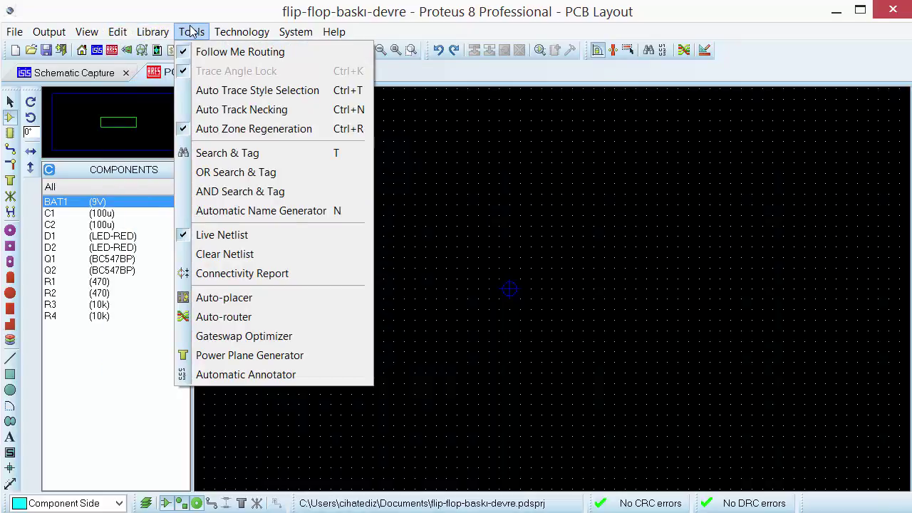
click(192, 32)
click(192, 33)
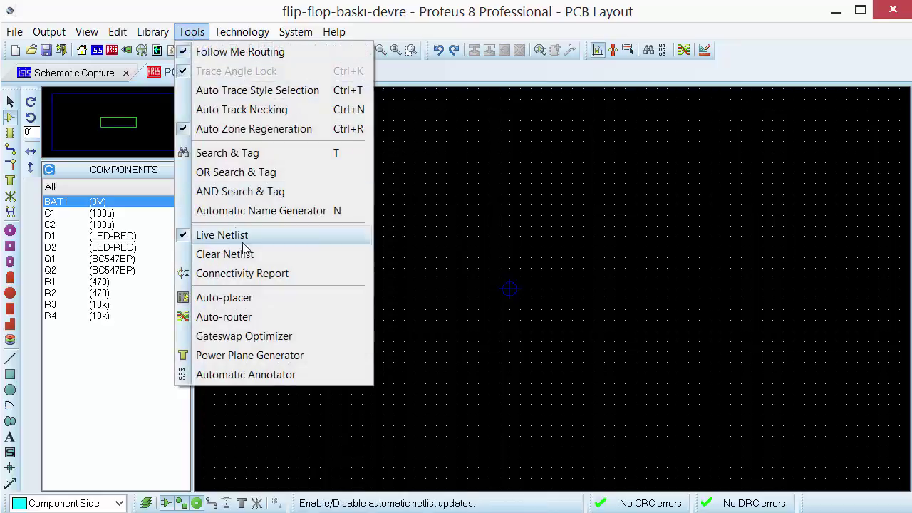
click(267, 298)
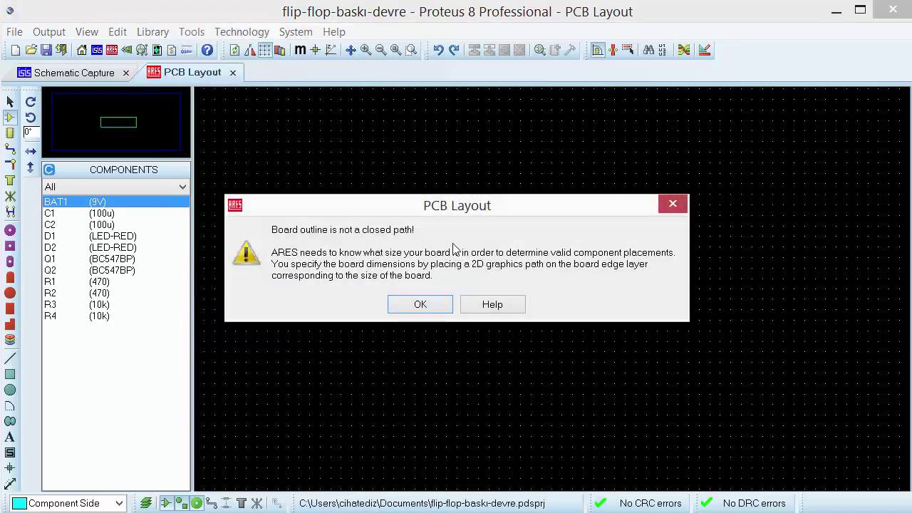
click(672, 206)
click(191, 31)
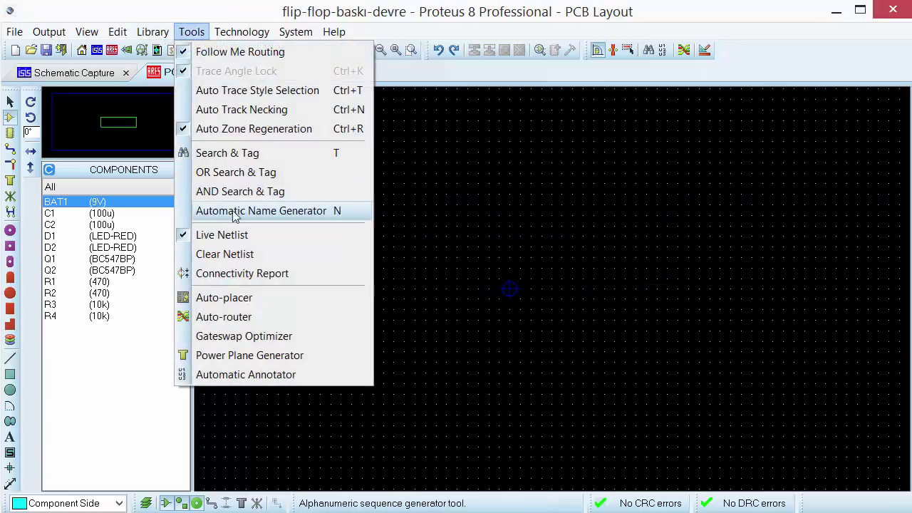
click(276, 299)
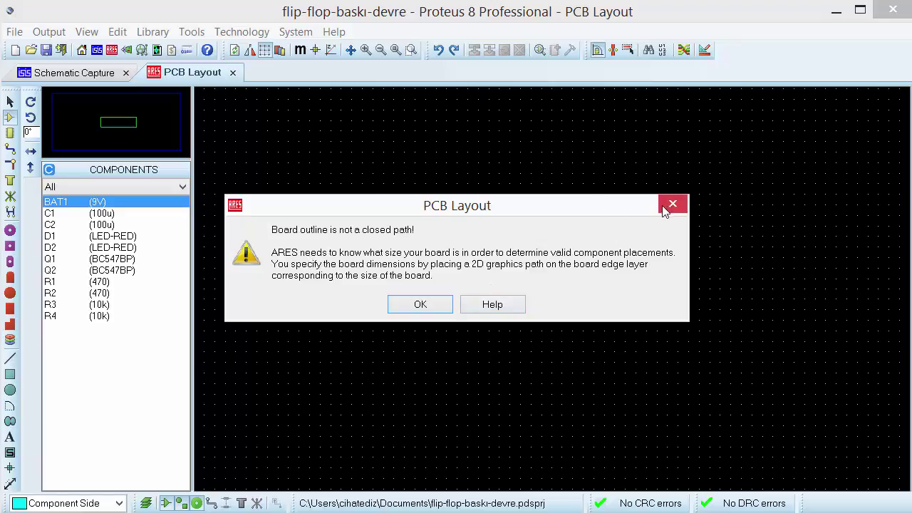
click(419, 304)
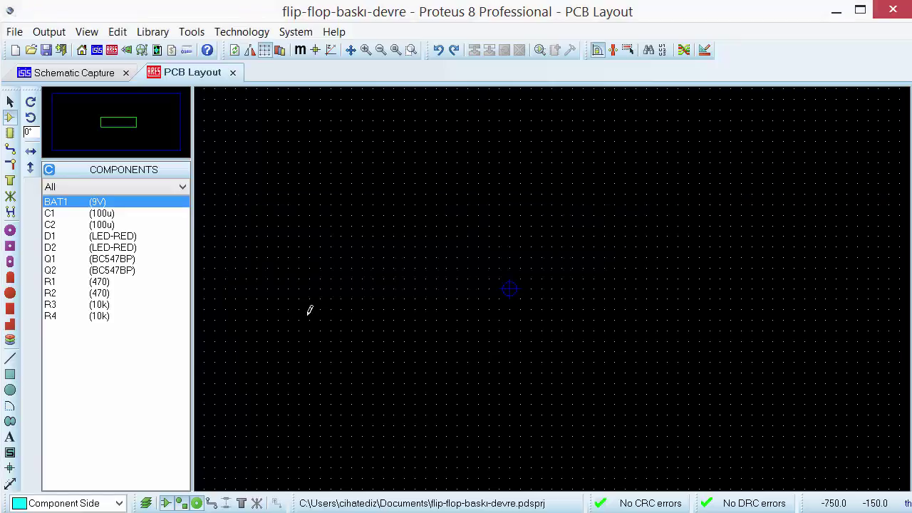
Step: Start a 2D graphics box for the board outline and set its layer to Board Edge
click(10, 376)
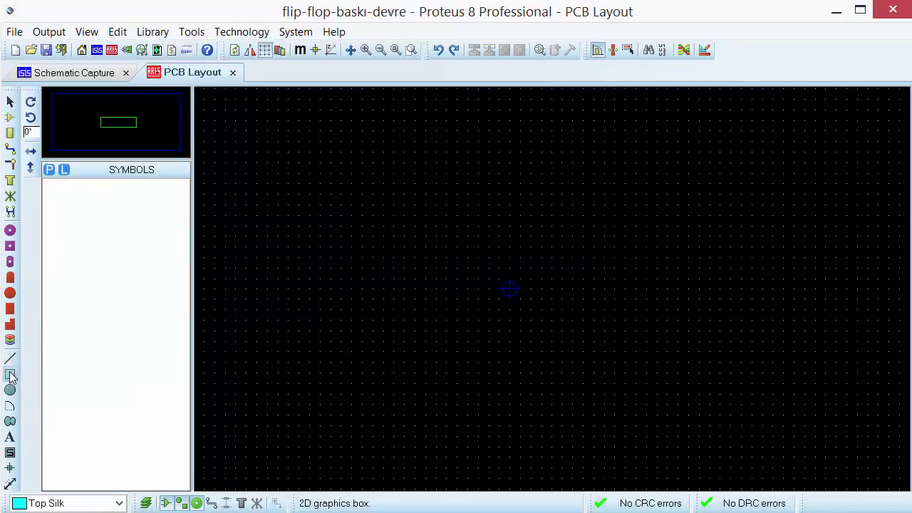
click(64, 503)
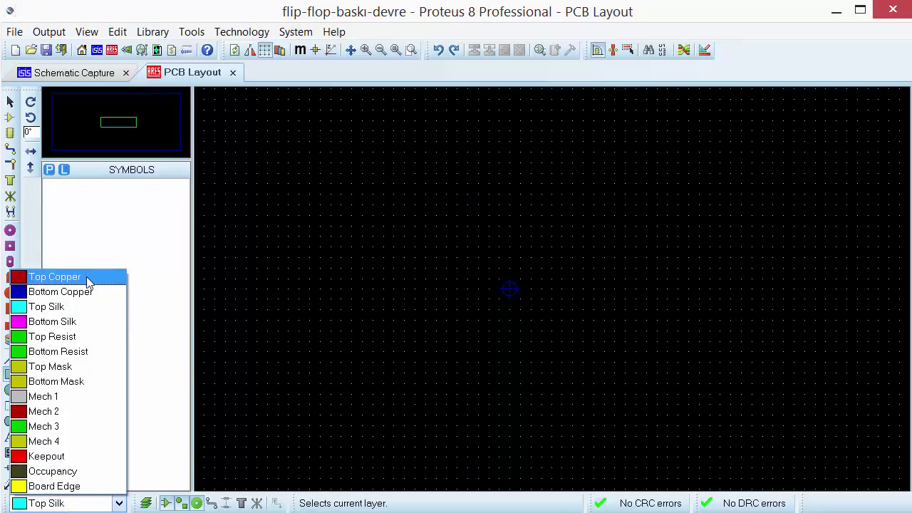
click(80, 487)
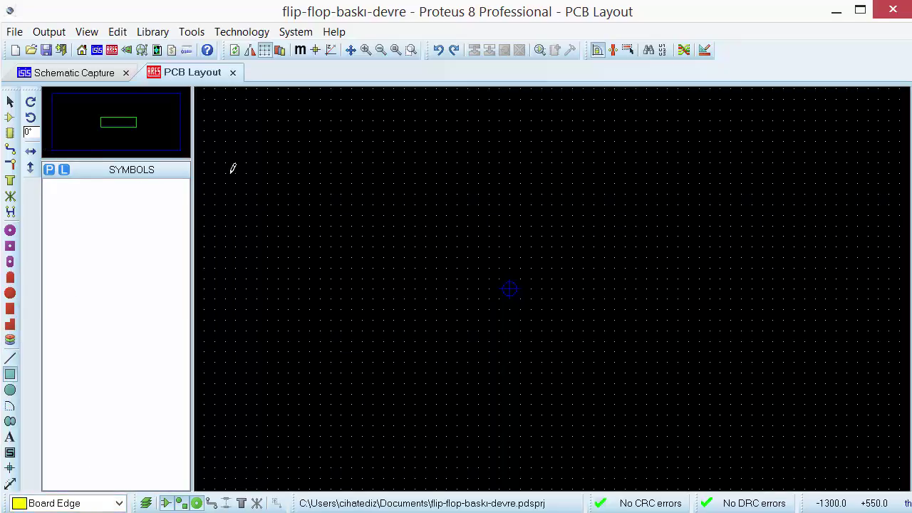
Step: Draw a rectangular board edge around the origin and extend its left side outward to widen the board
drag(351, 141, 767, 429)
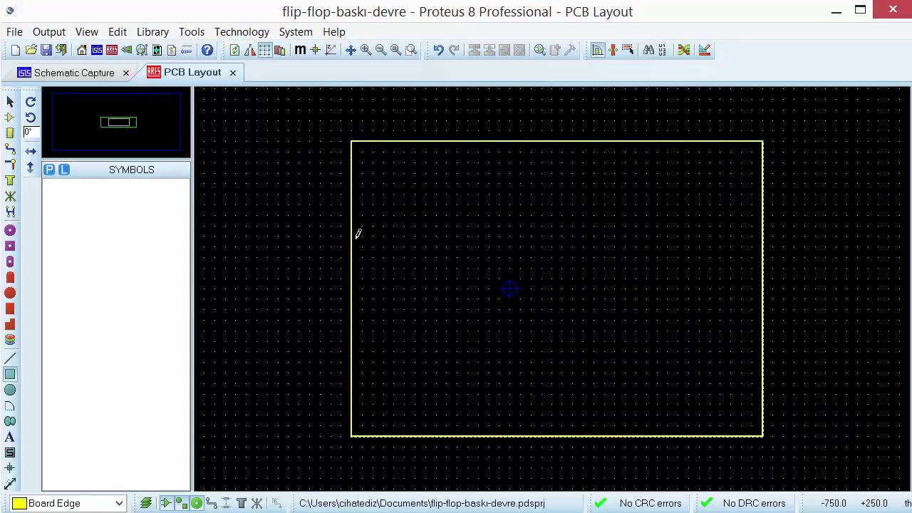
click(10, 102)
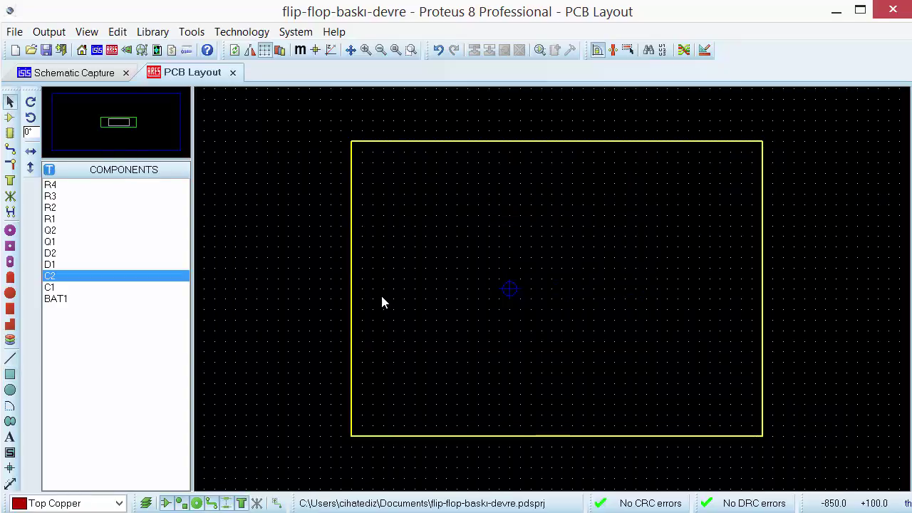
click(354, 290)
drag(356, 287, 300, 288)
click(142, 299)
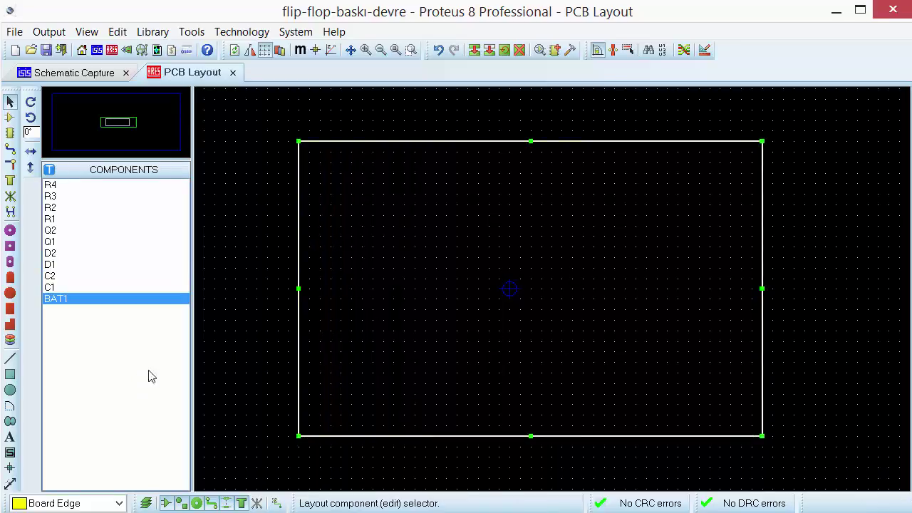
Step: Open the Auto-placer and include every component individually, from BAT1 through C1, C2, D1, D2, Q1, Q2 and R1 to R4
click(189, 33)
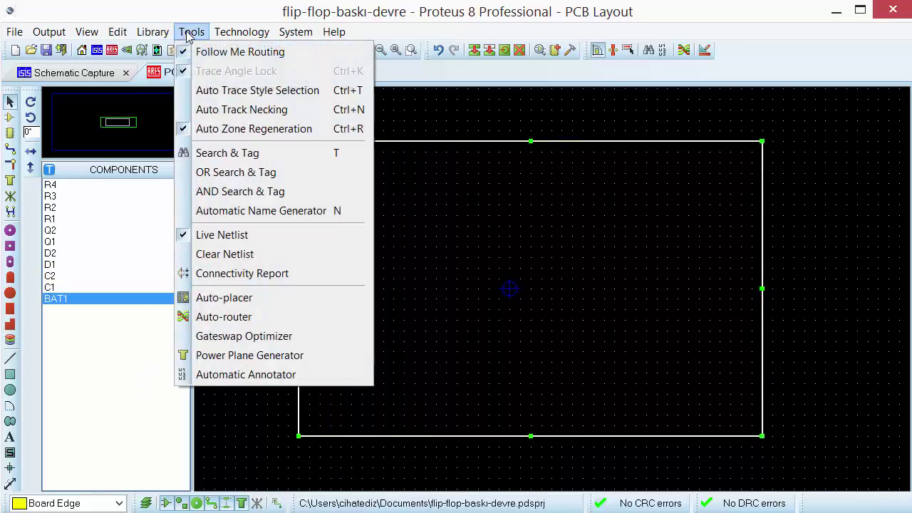
click(263, 297)
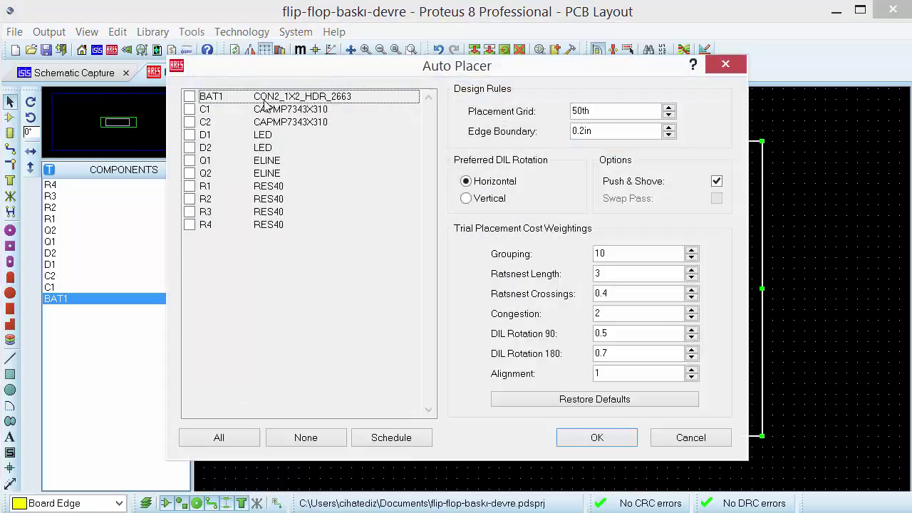
click(190, 109)
click(191, 122)
click(190, 148)
click(190, 134)
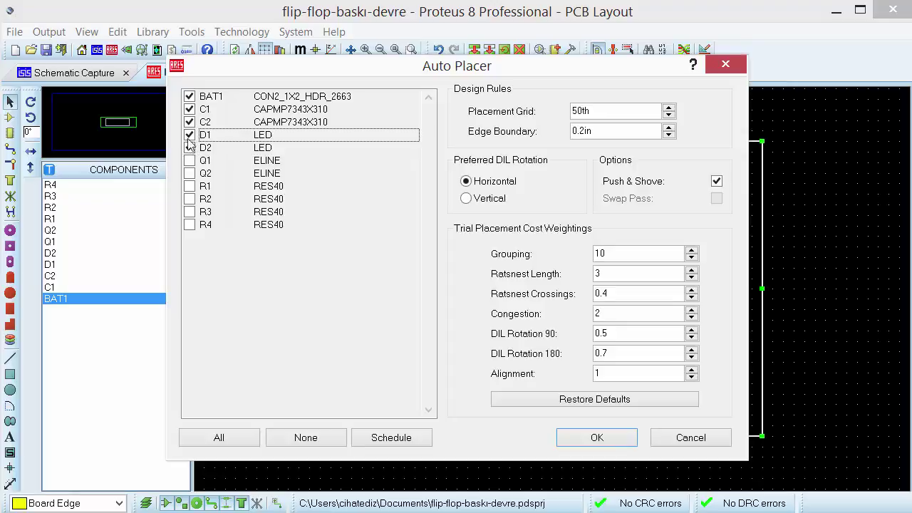
click(190, 160)
click(190, 173)
click(190, 186)
click(190, 212)
click(190, 224)
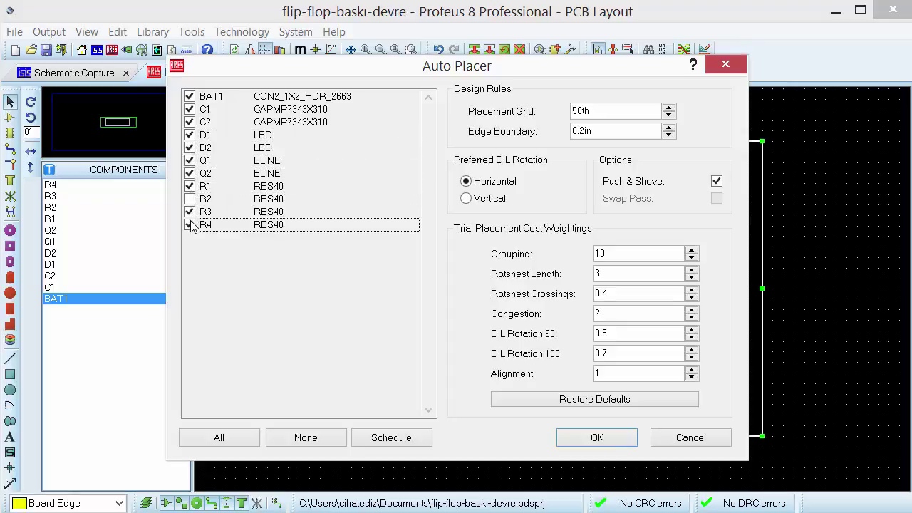
click(190, 200)
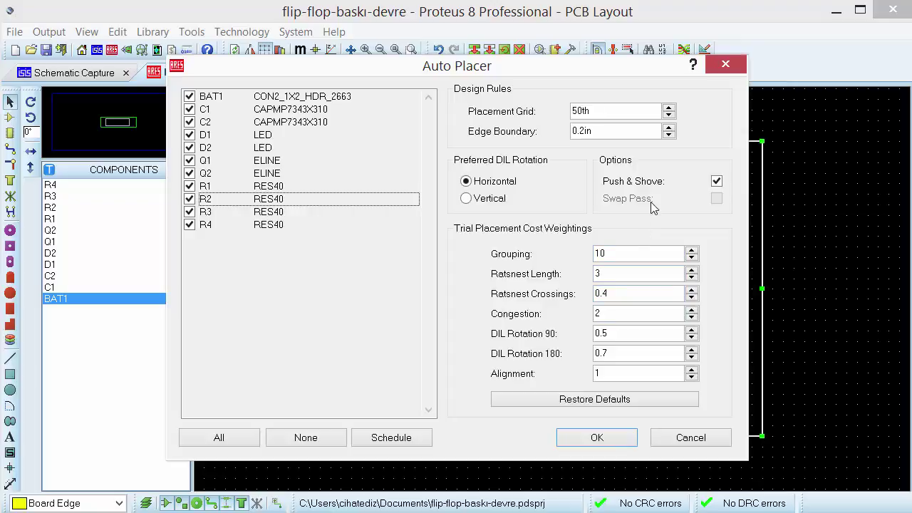
Step: Clear and reschedule the Auto-placer's component list, reselect all components and place them on the board
click(312, 440)
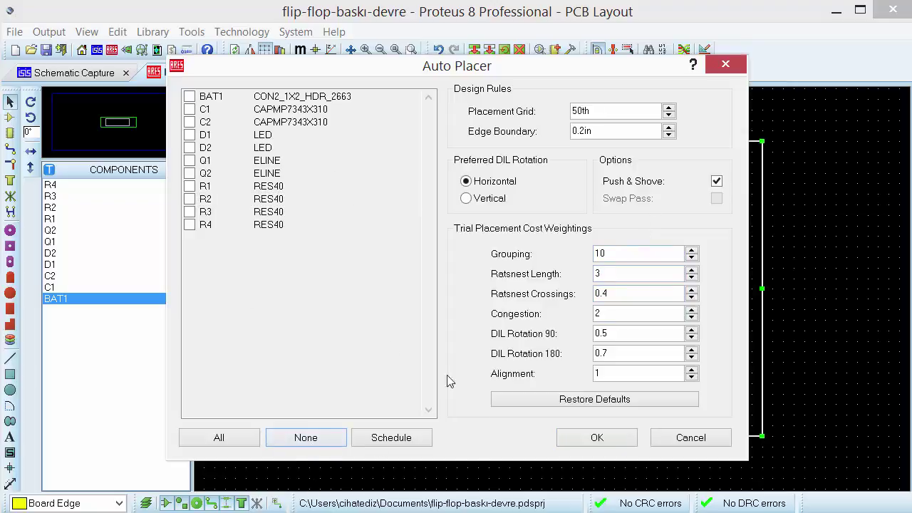
click(382, 440)
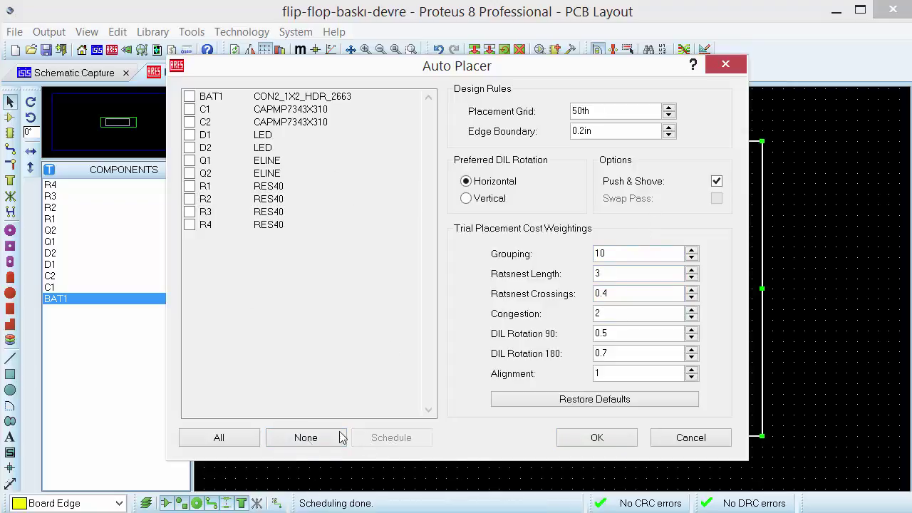
click(220, 442)
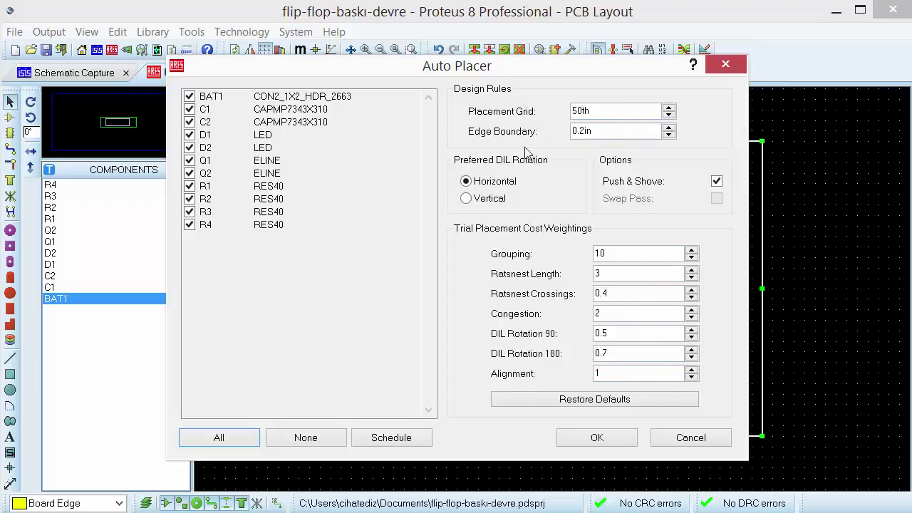
click(584, 440)
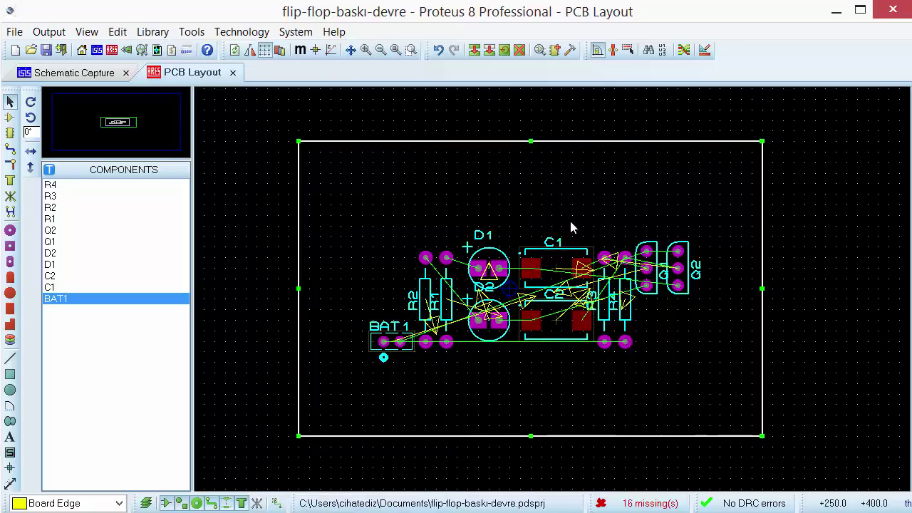
Step: Move transistor Q1 directly below Q2 near the board's right side
right_click(655, 301)
click(723, 0)
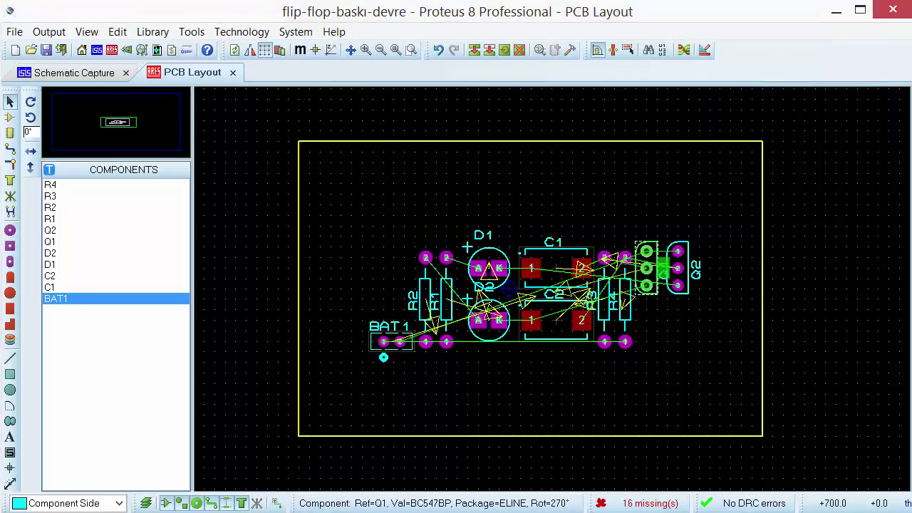
click(684, 364)
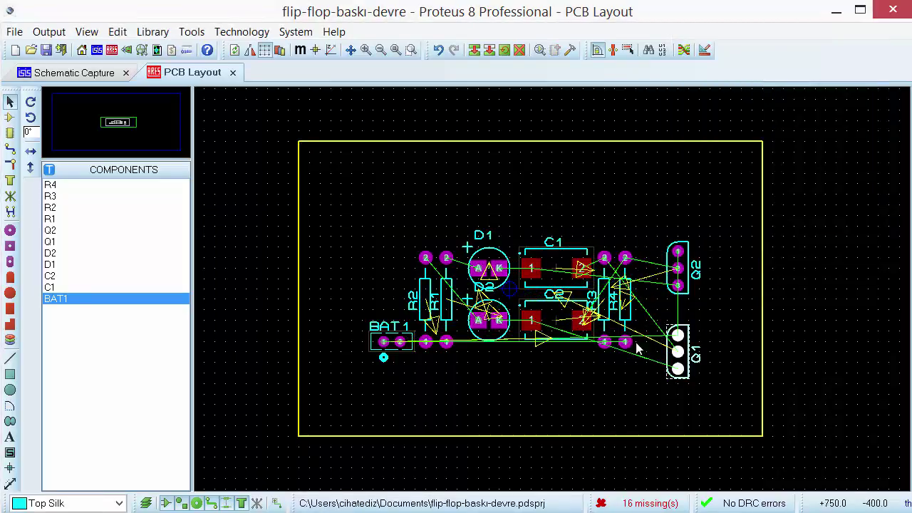
Step: Move resistor R4 up to the board's upper edge and resistor R3 down beside Q1
right_click(624, 314)
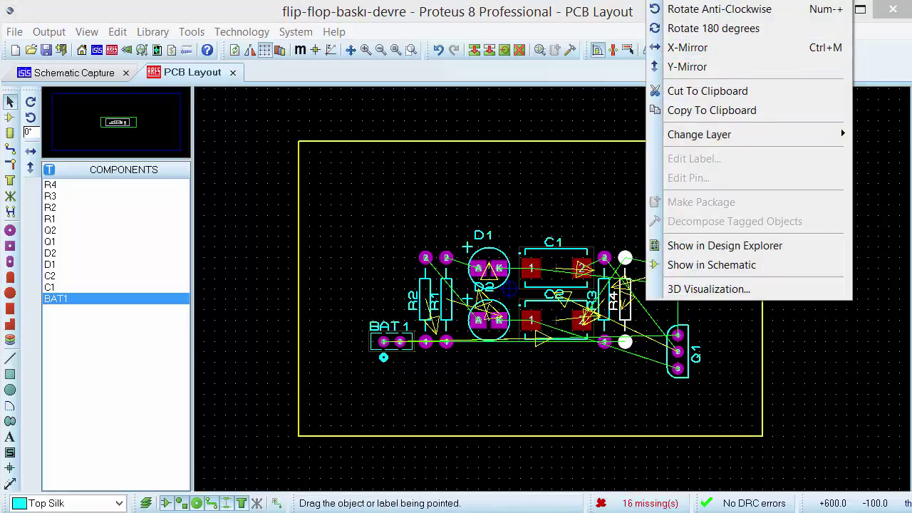
click(702, 1)
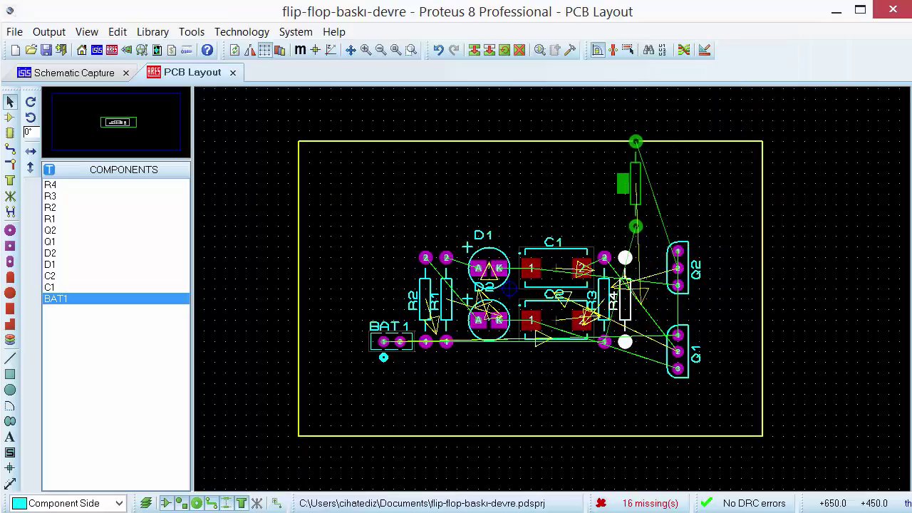
click(625, 193)
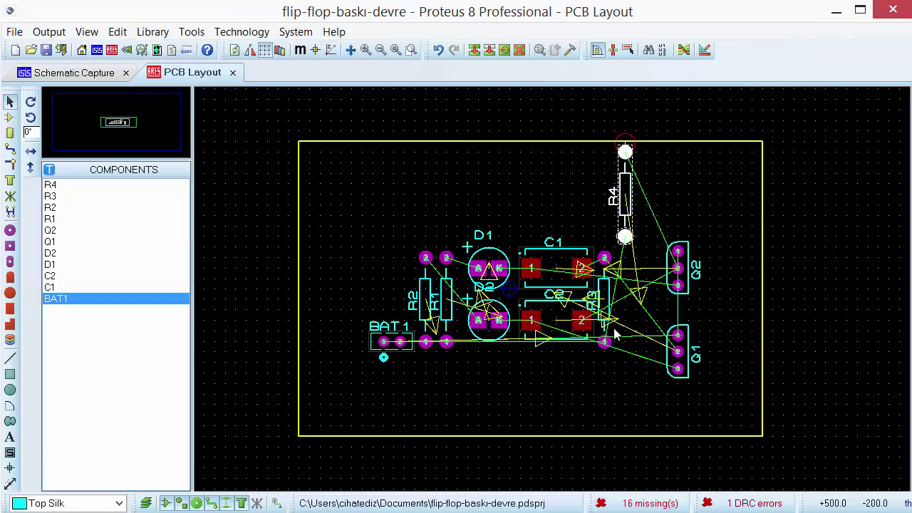
right_click(606, 303)
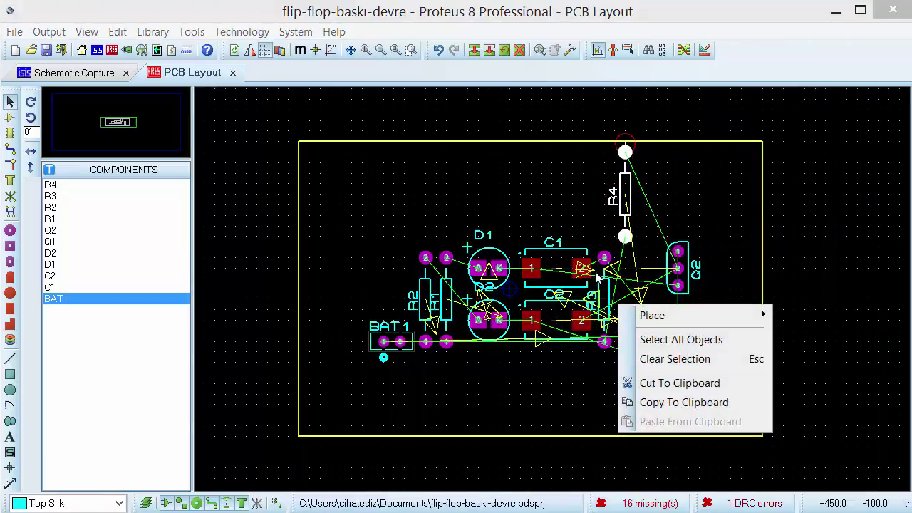
right_click(604, 271)
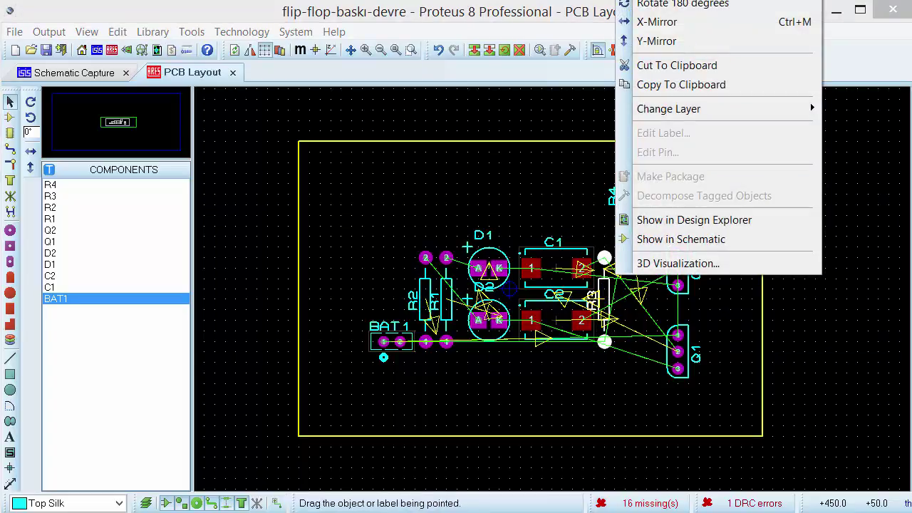
click(657, 0)
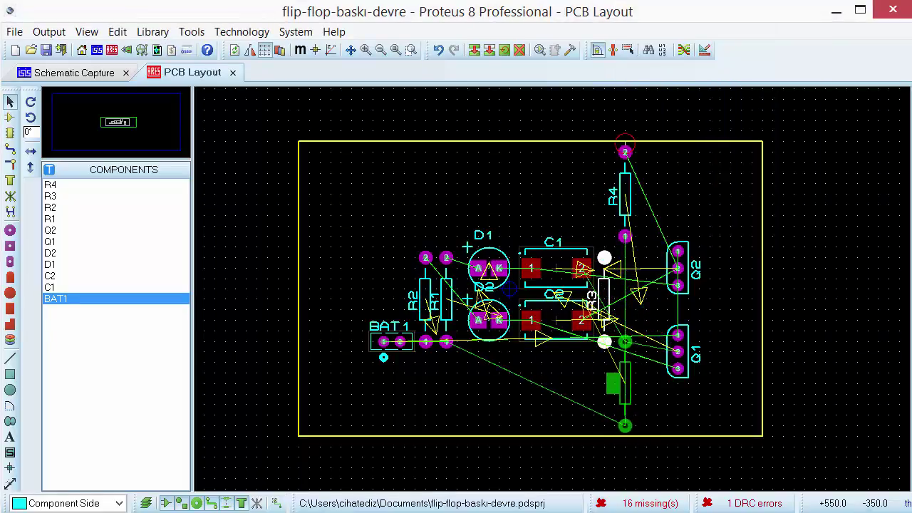
click(636, 373)
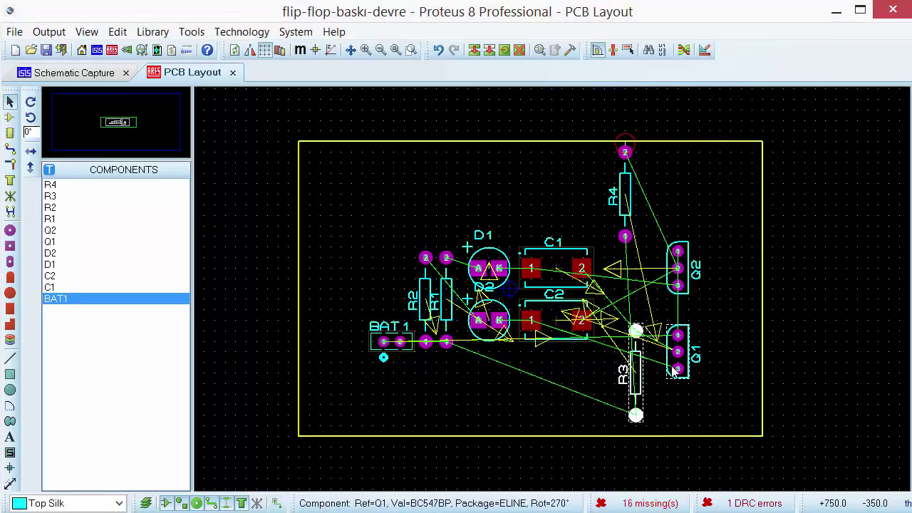
Step: Move capacitor C1 upward near the board's upper edge, leaving a wide gap above C2
right_click(543, 260)
click(598, 183)
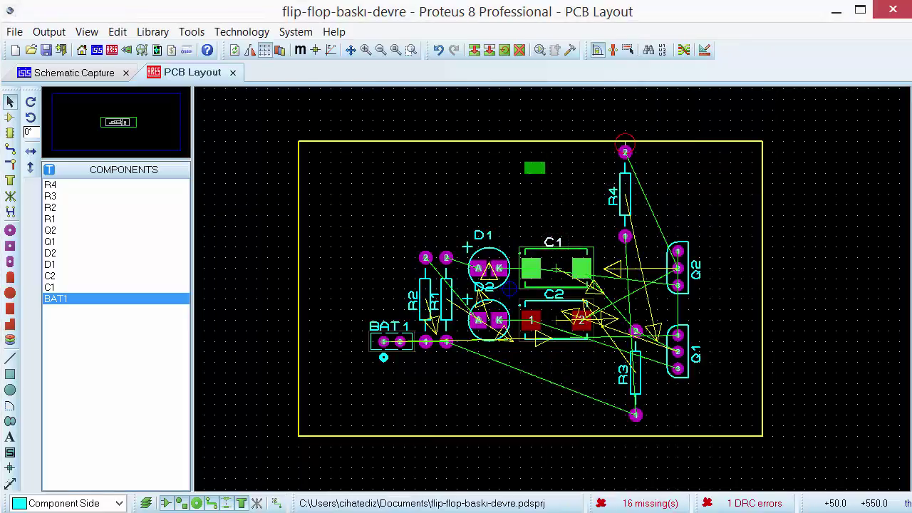
click(550, 242)
right_click(570, 247)
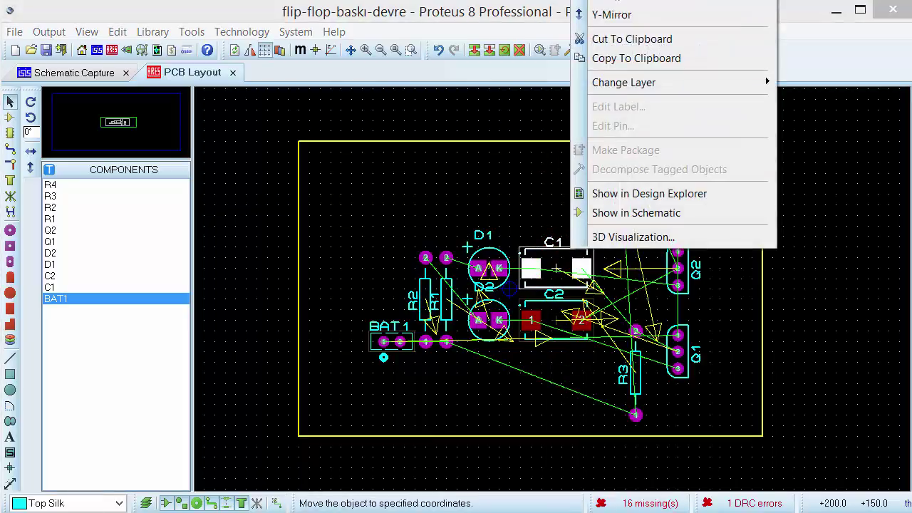
click(598, 3)
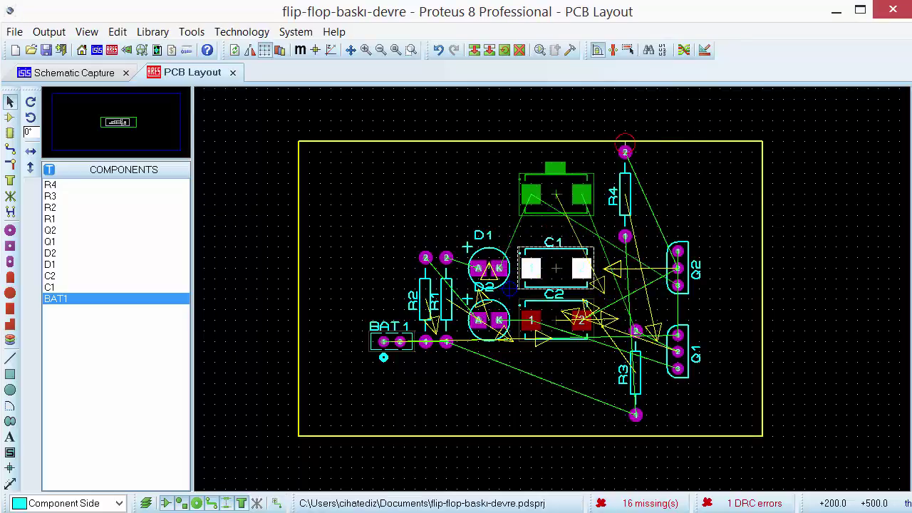
click(555, 184)
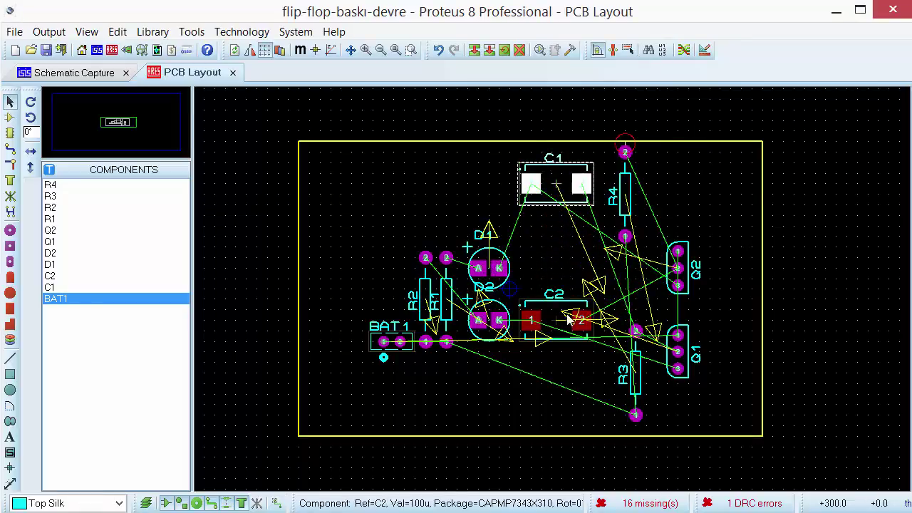
Step: Move resistor R2 to the board's upper-left corner and resistor R1 down near the lower edge
right_click(425, 296)
click(479, 1)
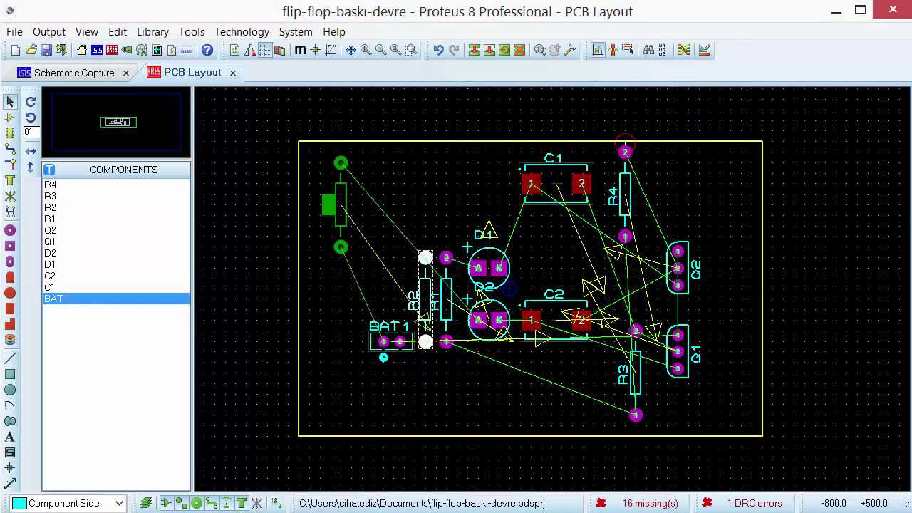
click(357, 173)
right_click(444, 305)
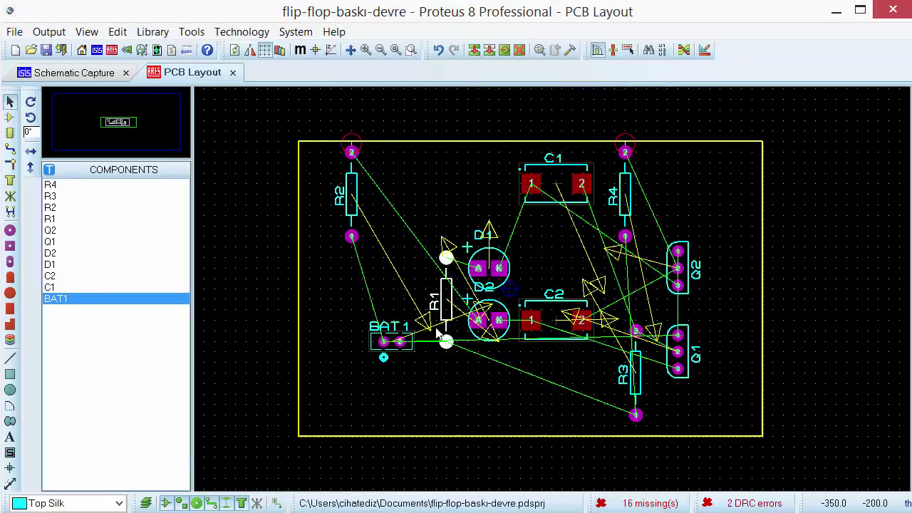
right_click(453, 321)
click(510, 1)
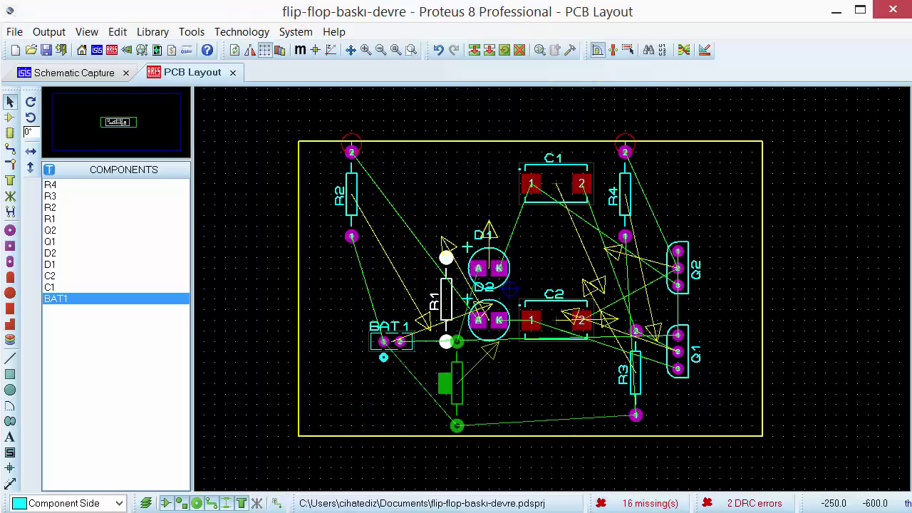
click(450, 416)
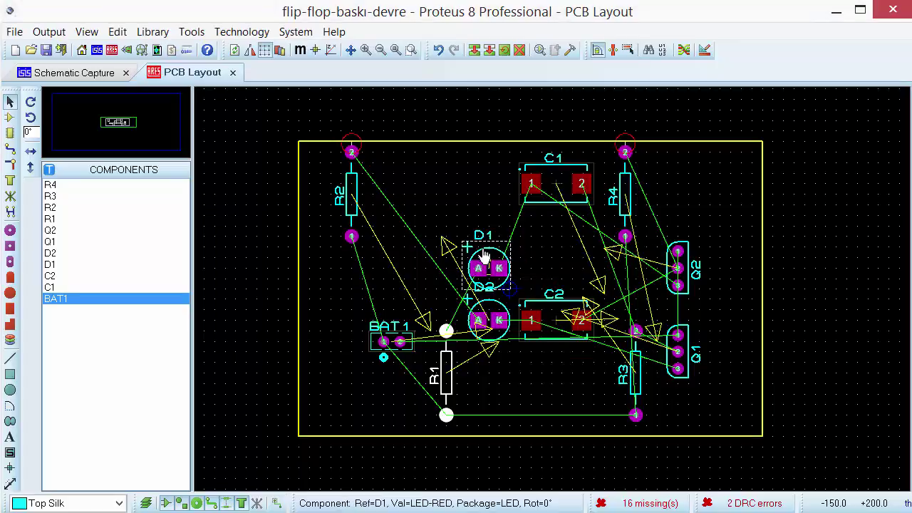
Step: Move LED D1 up to the left of C1 and LED D2 into the gap between C1 and C2
right_click(490, 261)
click(545, 183)
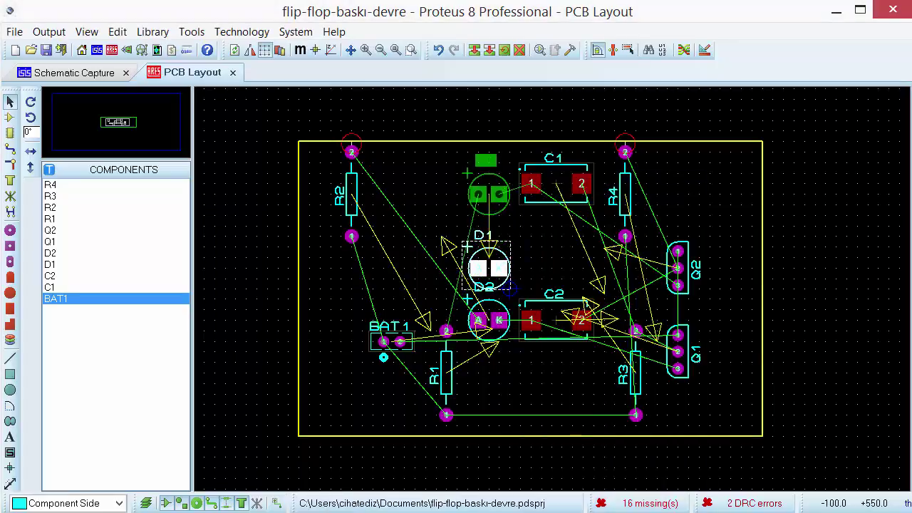
click(467, 192)
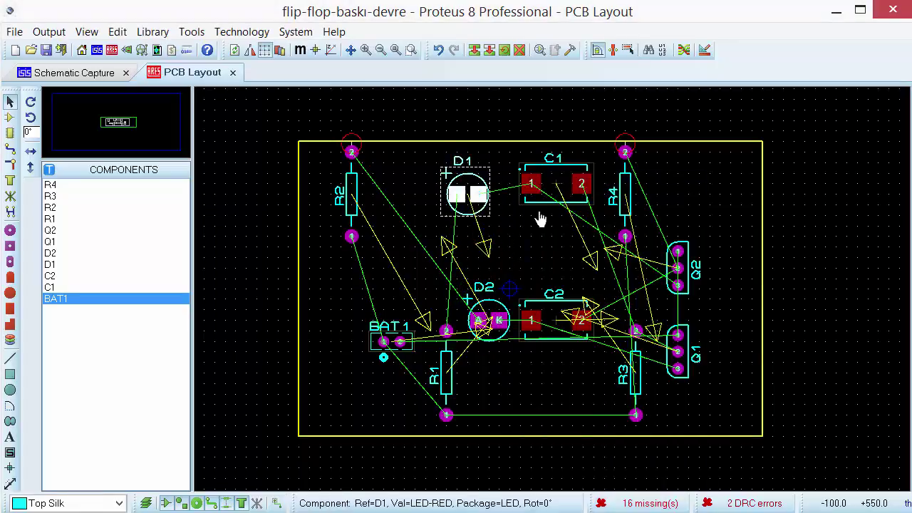
right_click(497, 346)
click(556, 1)
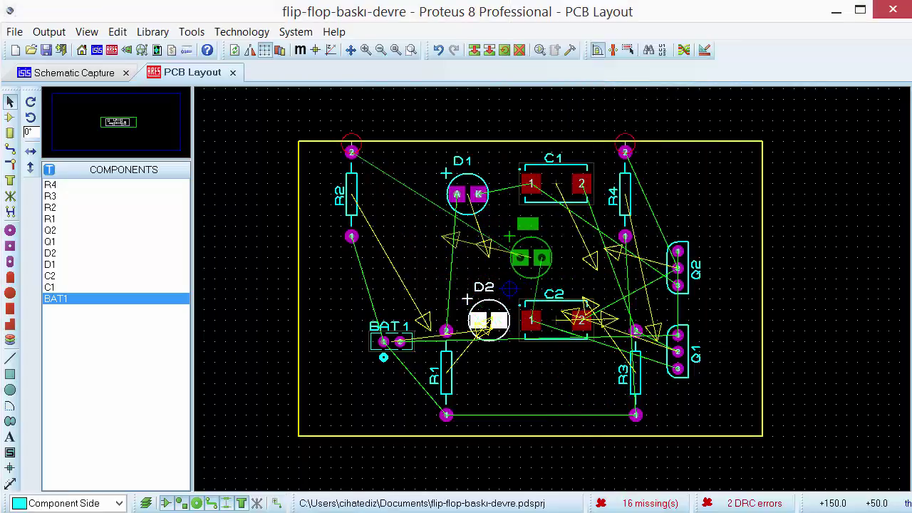
click(530, 257)
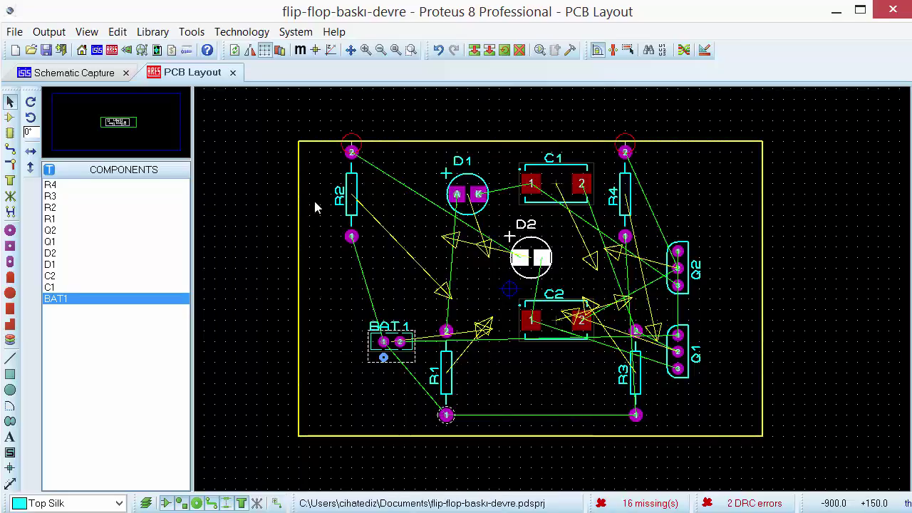
Step: Move resistor R2 slightly down to keep its upper pad clear of the board edge
right_click(337, 162)
click(371, 177)
click(369, 196)
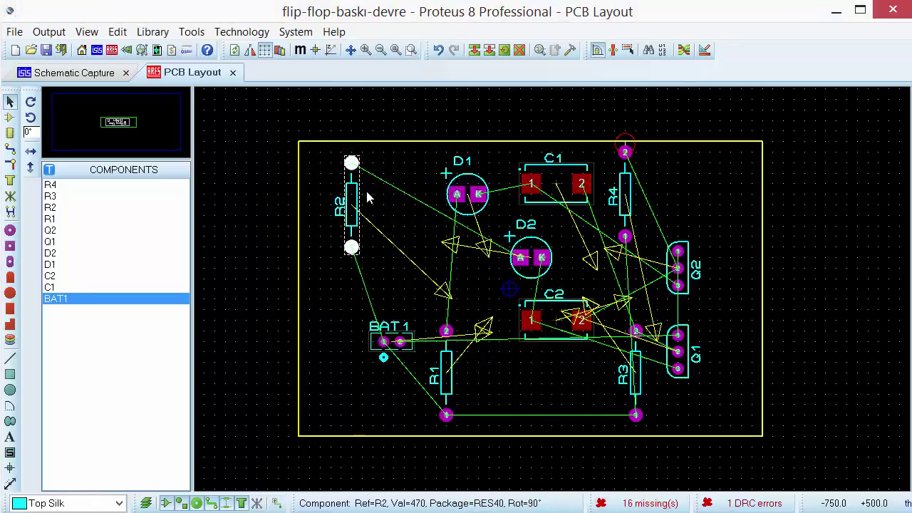
Step: Move resistor R4 slightly right, between capacitor C1 and transistor Q2, near the board's upper edge
right_click(632, 168)
click(684, 179)
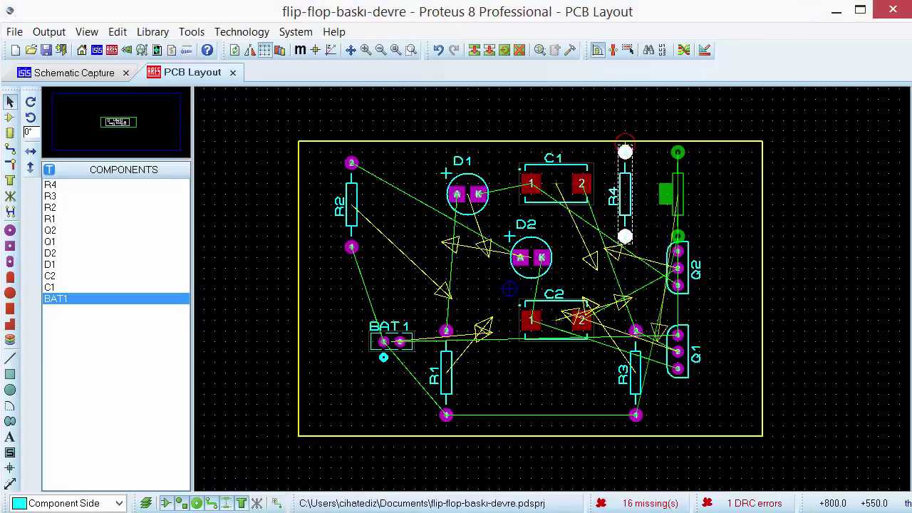
click(681, 186)
click(681, 185)
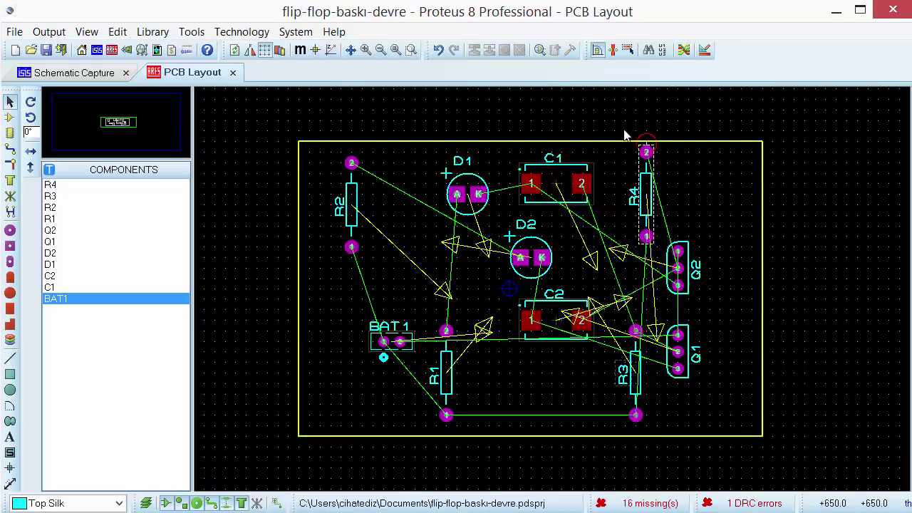
Step: Inspect the component arrangement in the 3D Visualizer and compare it with the schematic before returning to the PCB layout
click(128, 52)
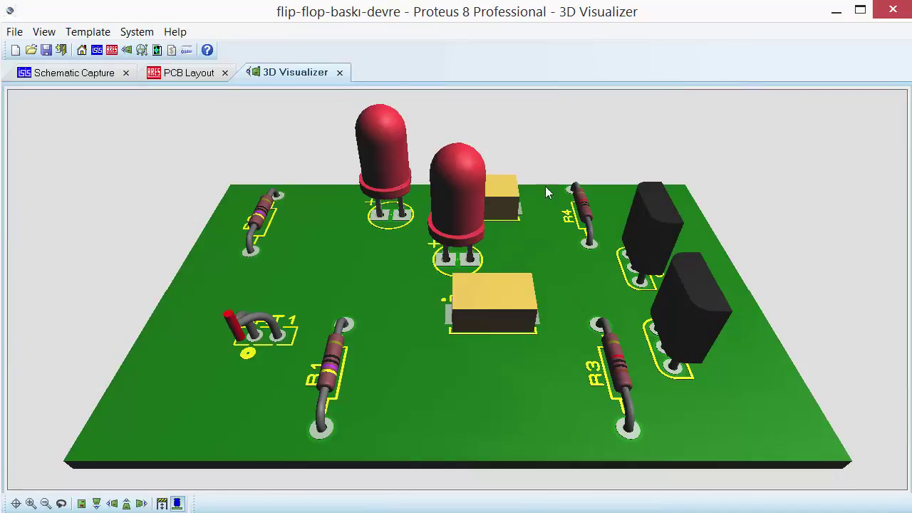
click(74, 73)
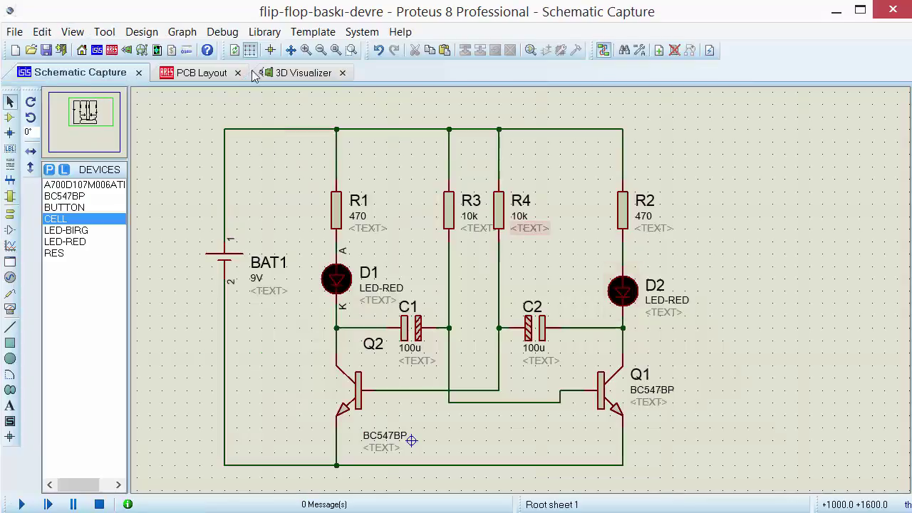
click(199, 71)
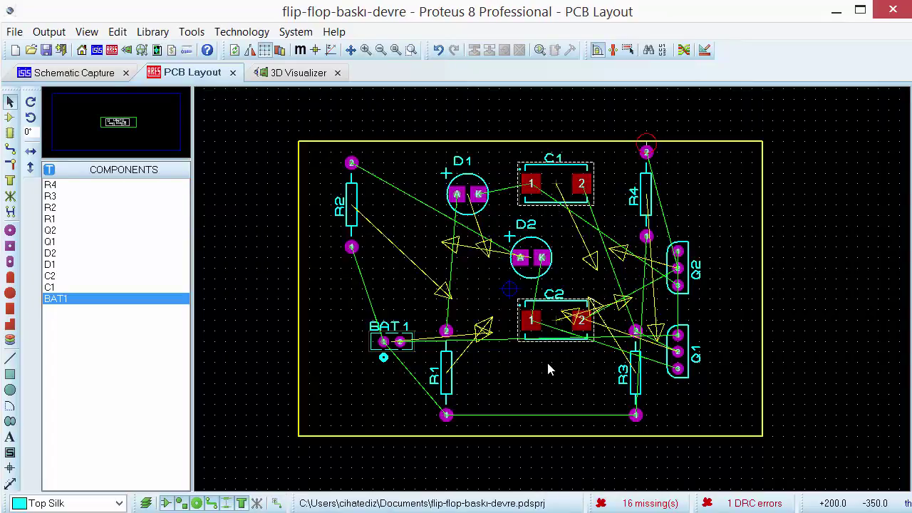
Step: Undo the manual moves of the resistors, LEDs and capacitor C1, and check the auto-placed arrangement in 3D
key(ctrl+z)
key(ctrl+z)
key(ctrl+z)
key(ctrl+z)
key(ctrl+z)
key(ctrl+z)
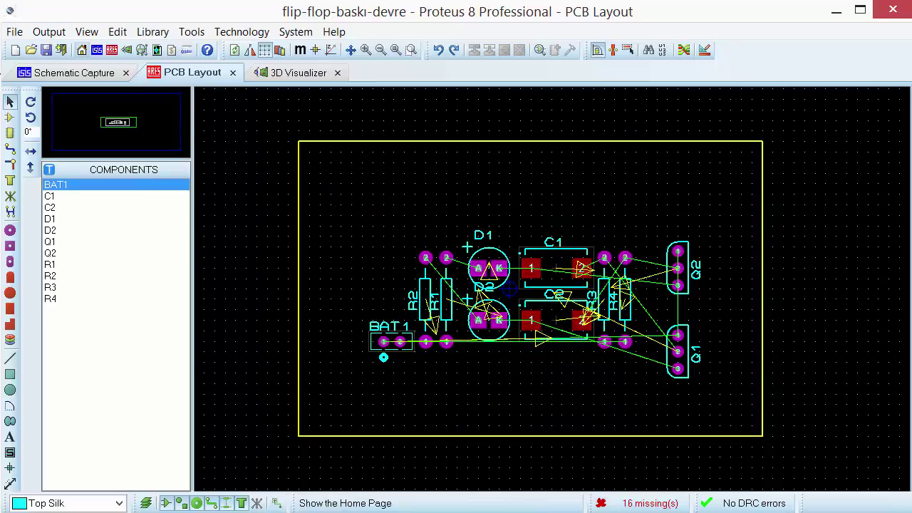
click(126, 50)
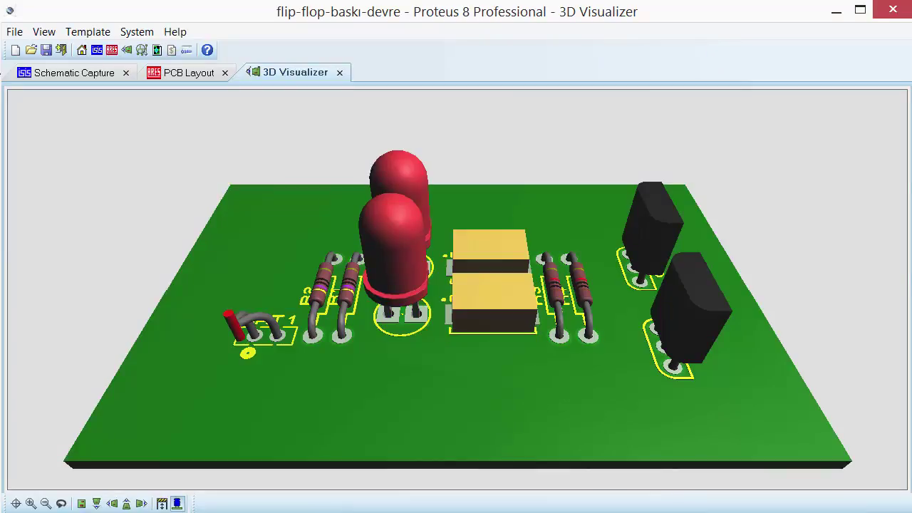
click(188, 73)
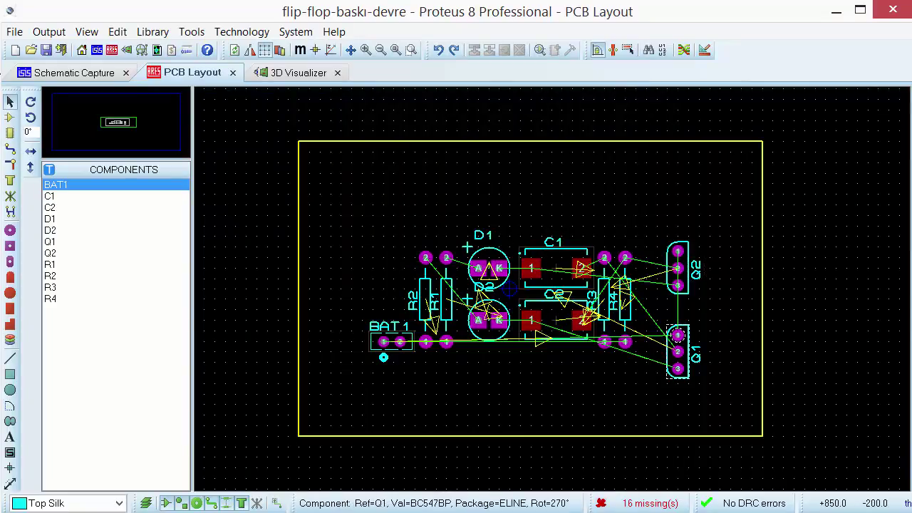
Step: Move transistor Q1 up so it sits directly below transistor Q2
right_click(685, 331)
click(741, 1)
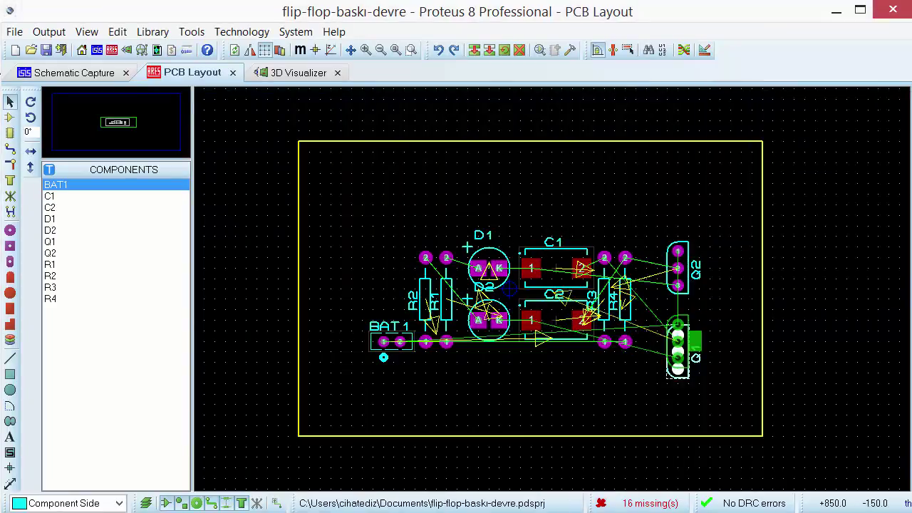
click(688, 309)
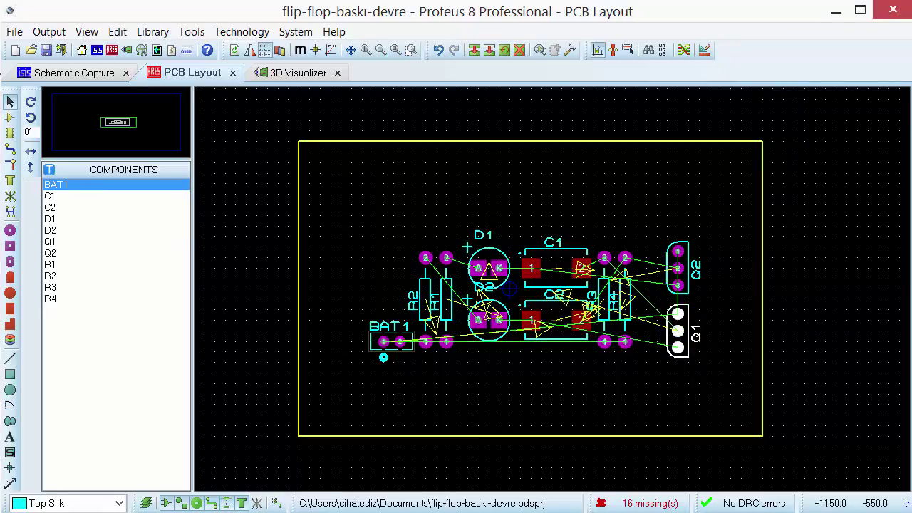
Step: Shrink the board edge by bringing all four sides inward, closer around the components
click(655, 435)
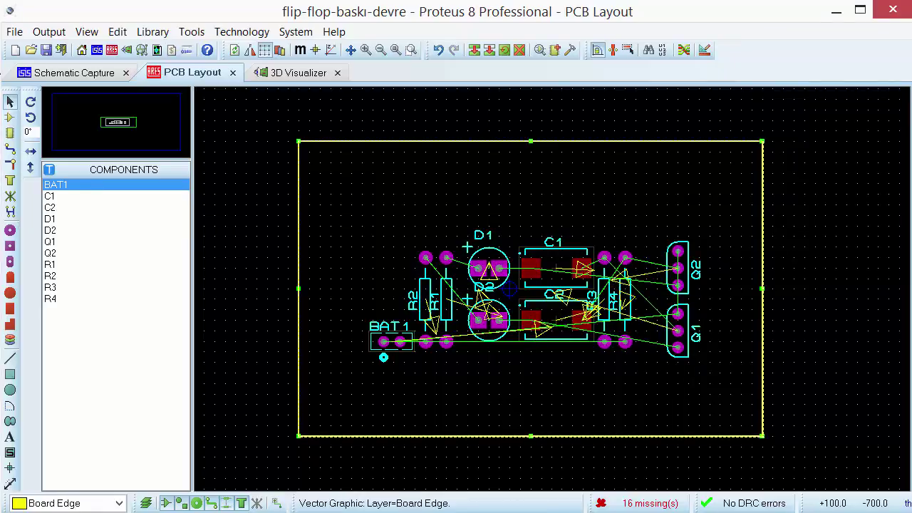
drag(530, 435, 531, 373)
drag(531, 142, 531, 205)
drag(298, 289, 351, 289)
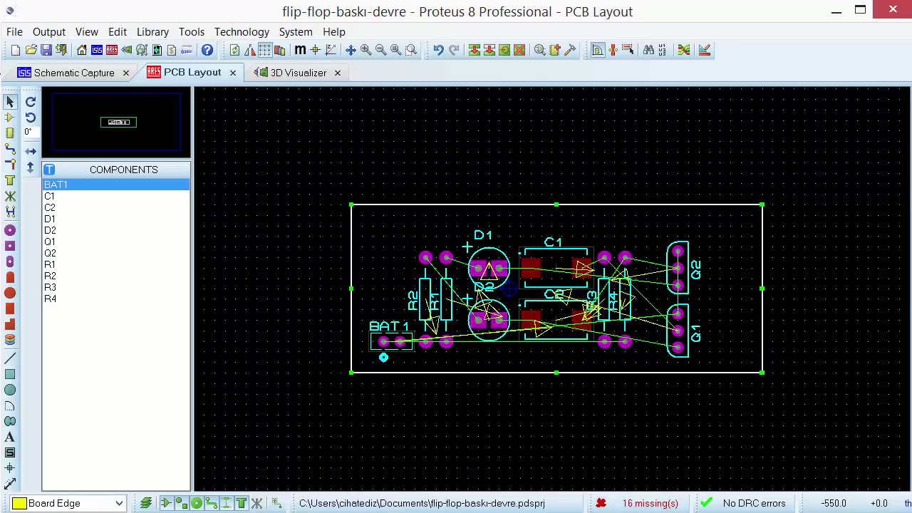
drag(762, 289, 730, 288)
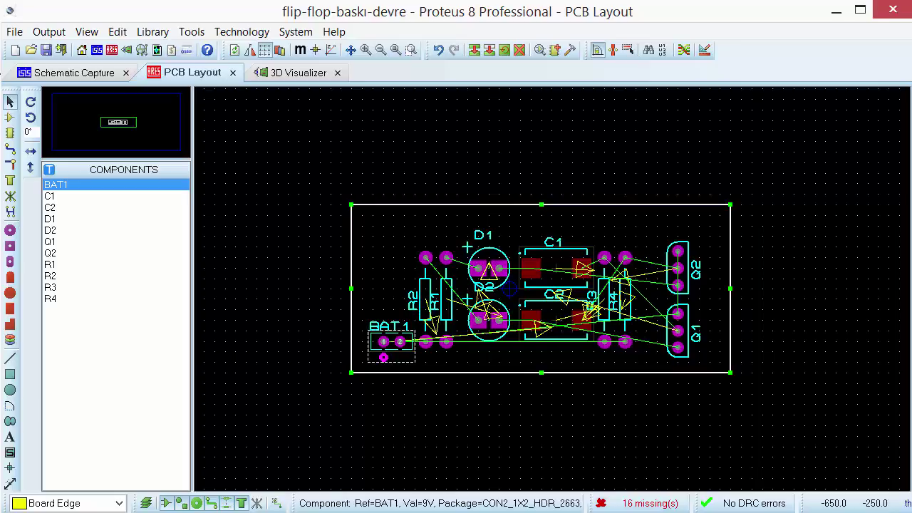
Step: Move connector BAT1 up to mid-height beside the board's left edge and rotate it anti-clockwise to stand vertically
right_click(384, 331)
click(428, 2)
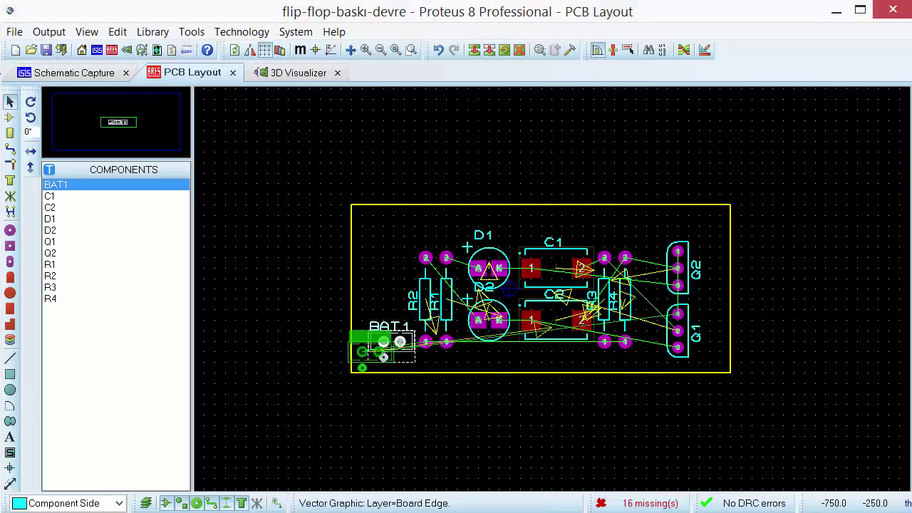
click(373, 292)
right_click(374, 292)
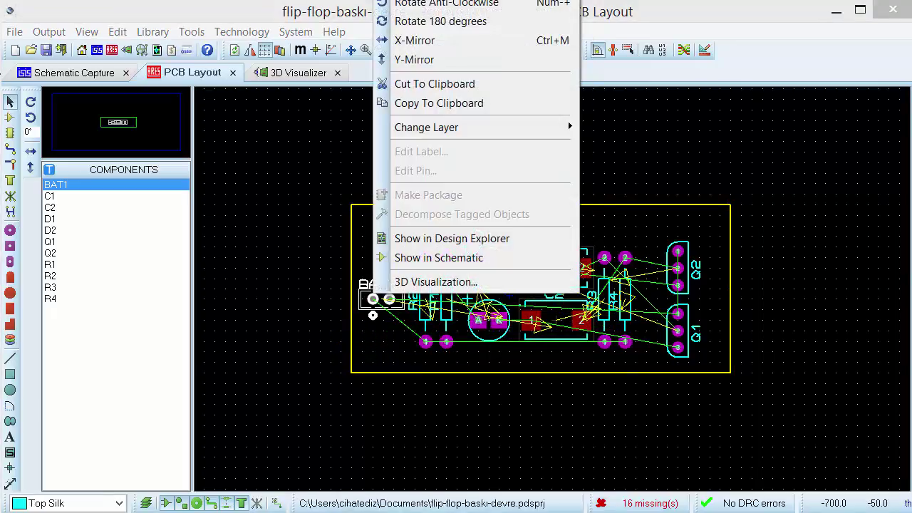
click(446, 4)
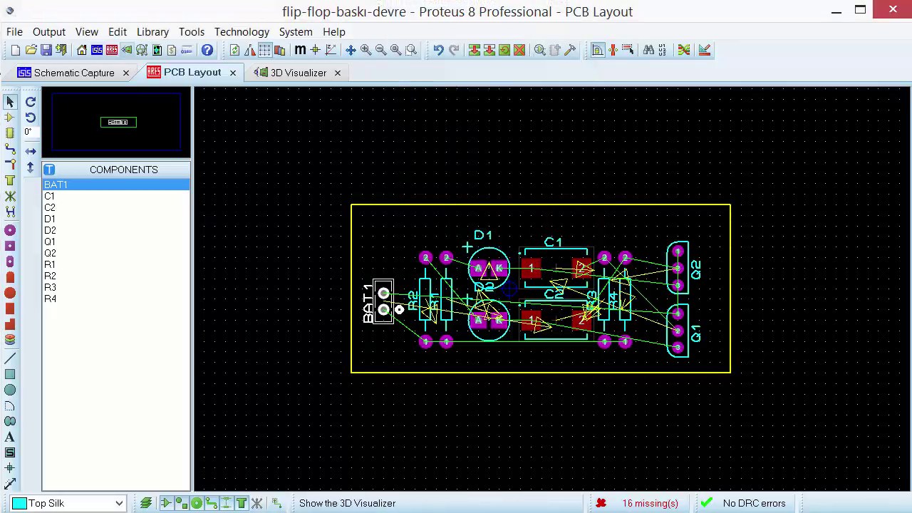
Step: Examine the smaller board and the rotated BAT1 connector from above in 3D, and return to the PCB layout
click(157, 50)
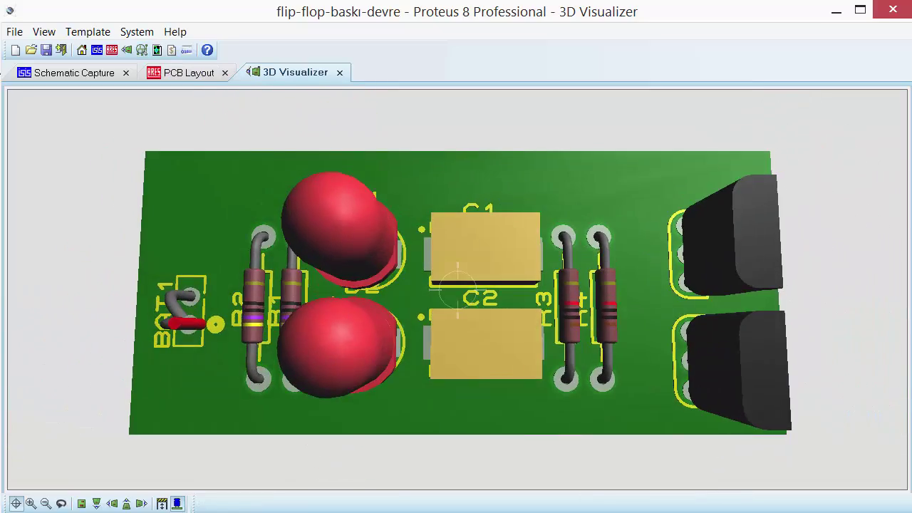
drag(458, 289, 458, 285)
right_click(458, 289)
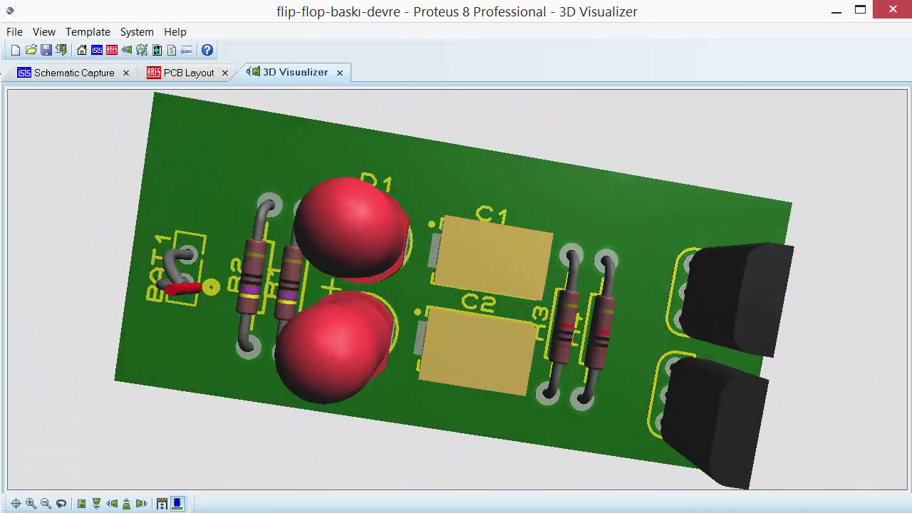
click(188, 72)
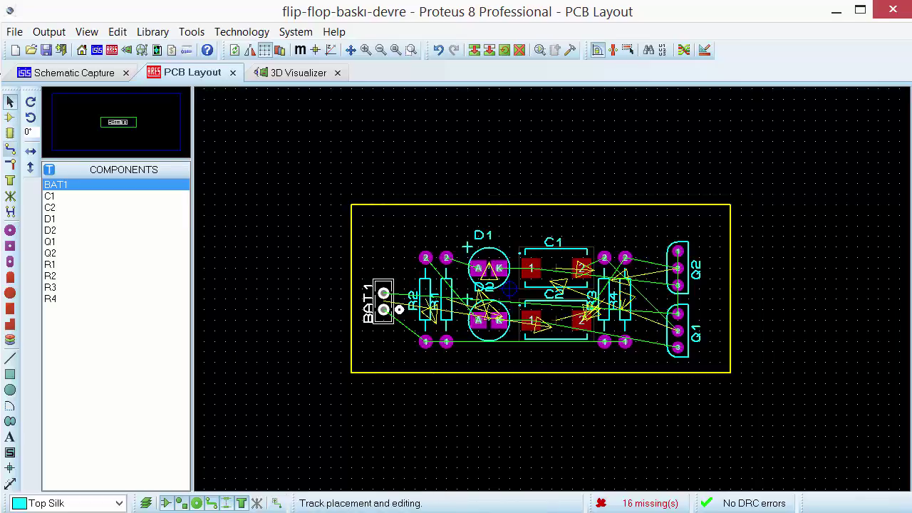
Step: Try a manual DEFAULT track on Bottom Copper from resistor R2's upper pad, and discard it
click(10, 165)
click(10, 149)
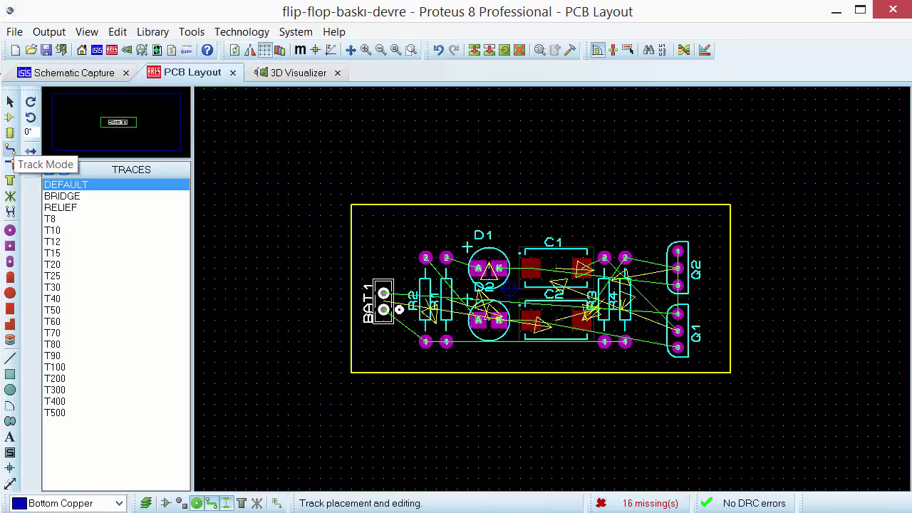
click(425, 258)
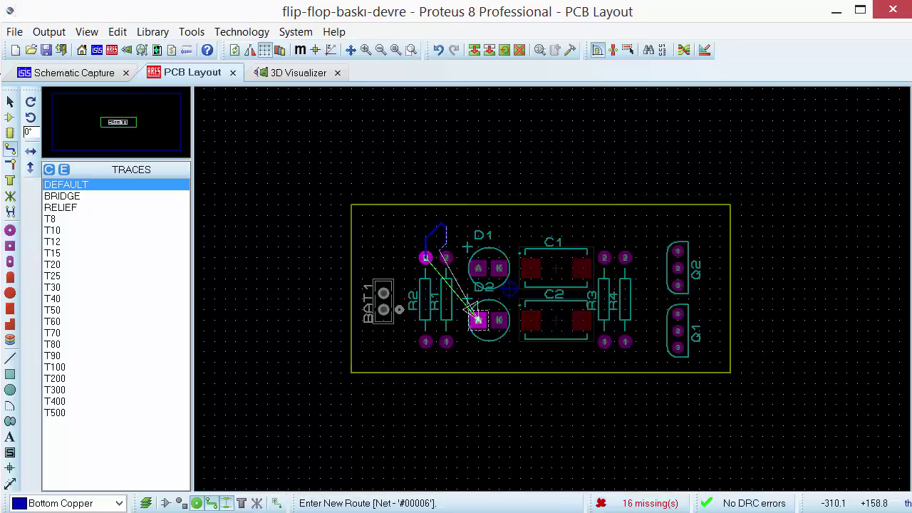
key(Escape)
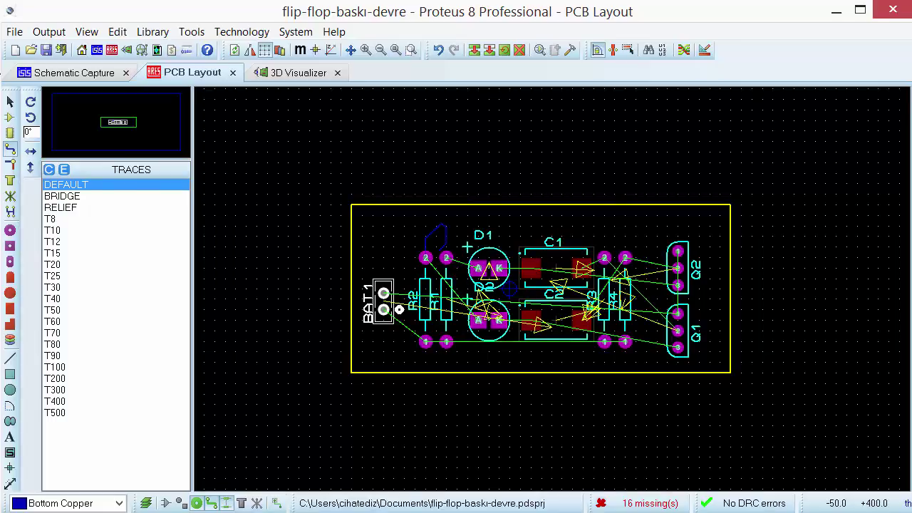
key(Escape)
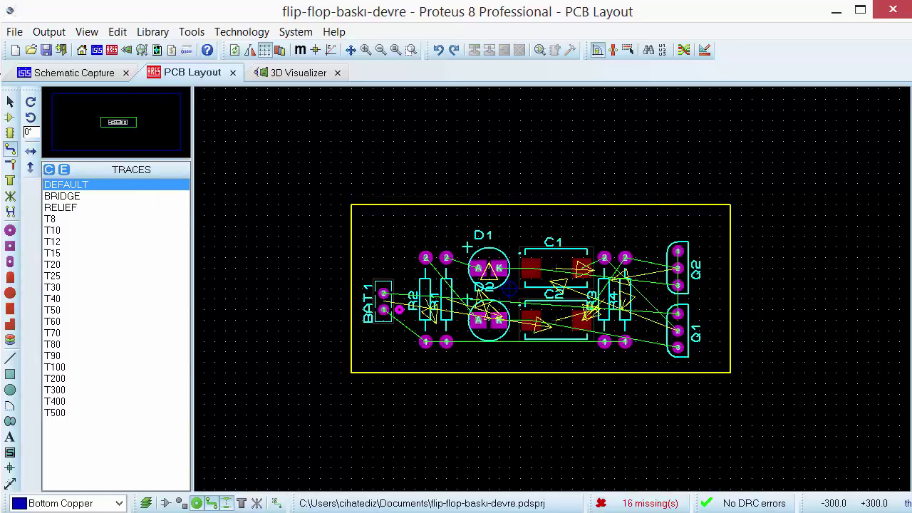
click(10, 101)
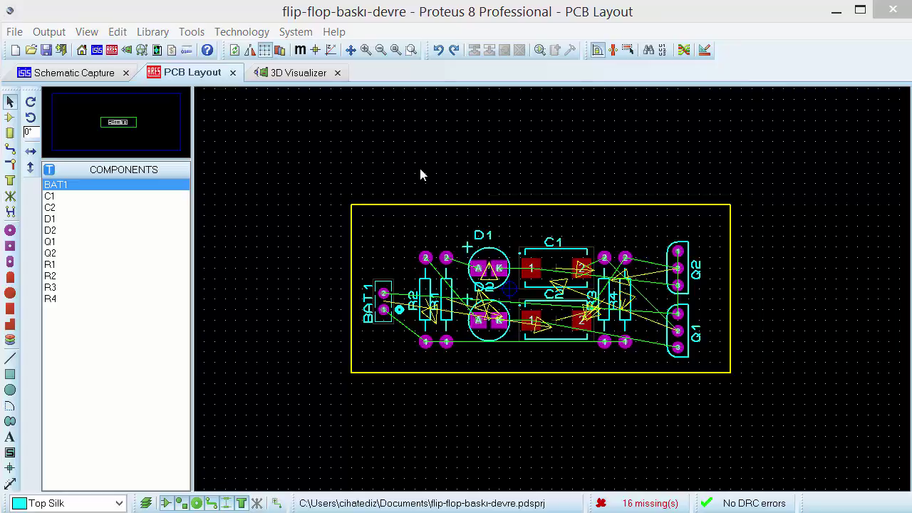
Step: Examine the board's component side, underside and edge in the 3D Visualizer, and close the 3D view
click(299, 73)
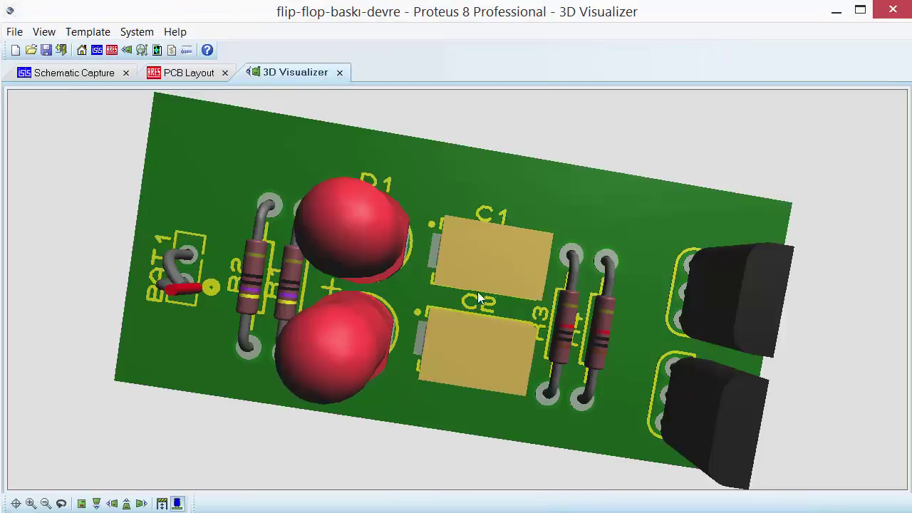
click(432, 287)
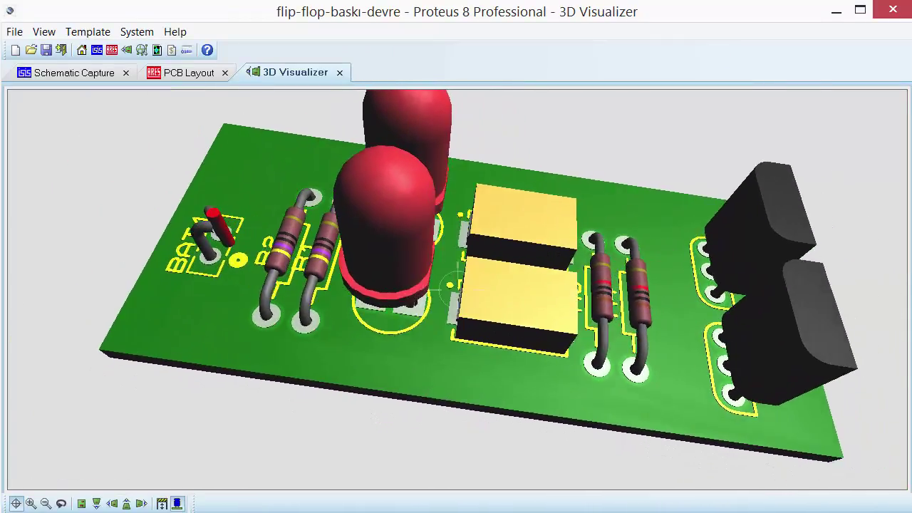
drag(458, 290, 542, 289)
middle_click(458, 278)
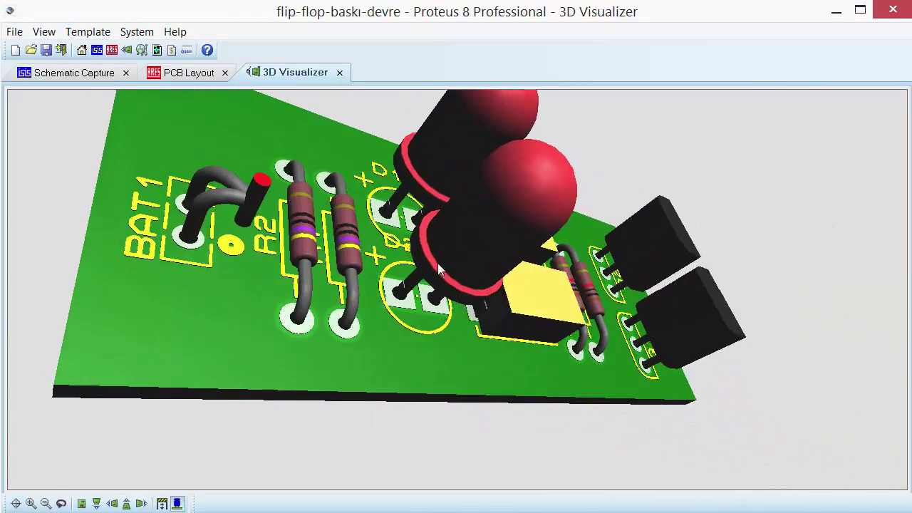
click(458, 290)
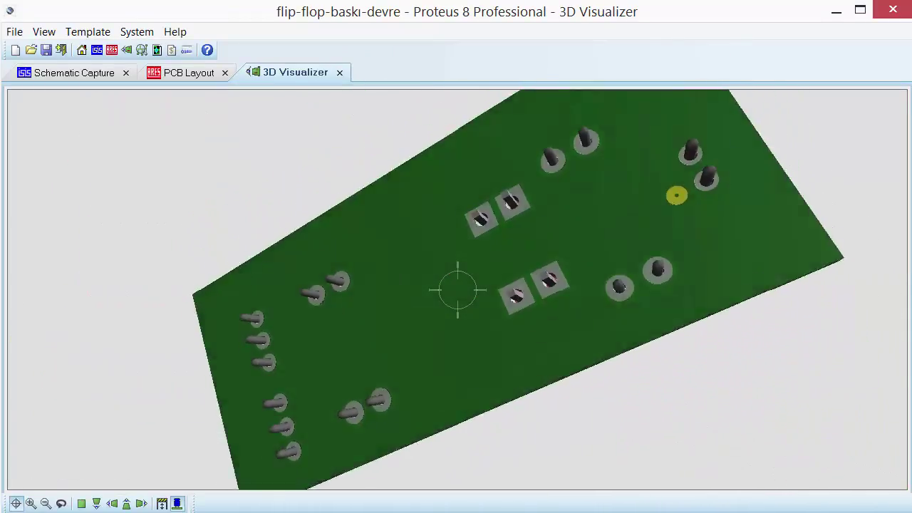
drag(457, 290, 457, 207)
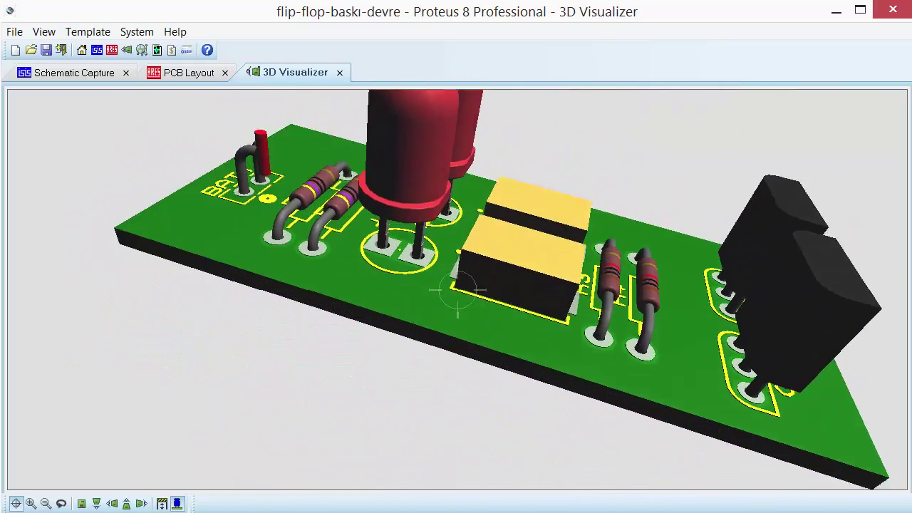
right_click(457, 290)
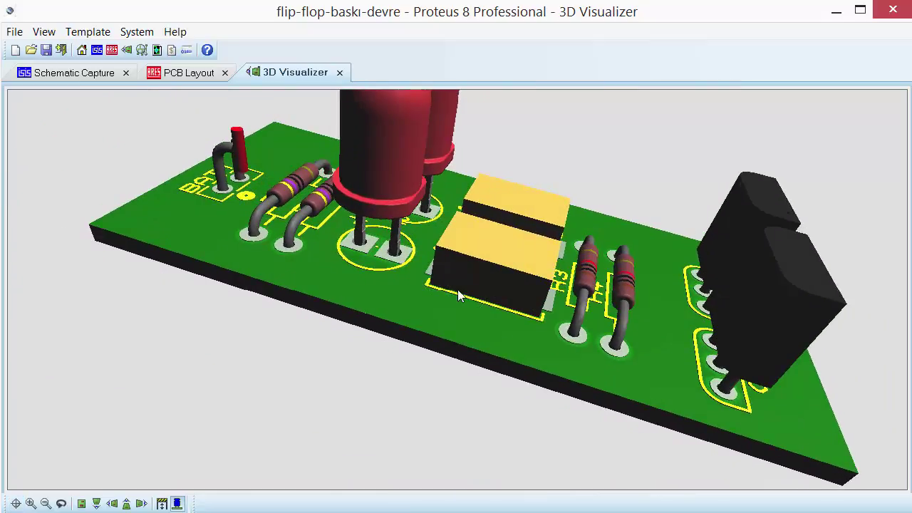
click(813, 456)
drag(457, 290, 457, 250)
right_click(457, 290)
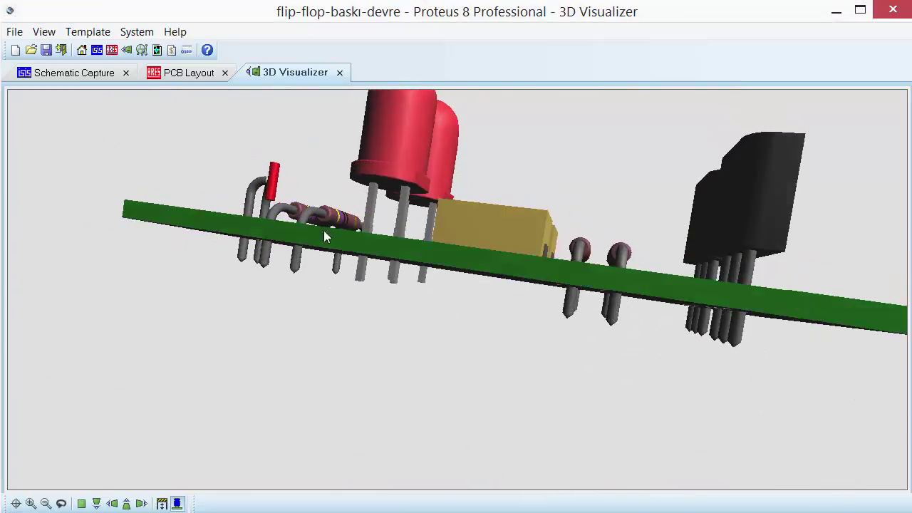
click(340, 74)
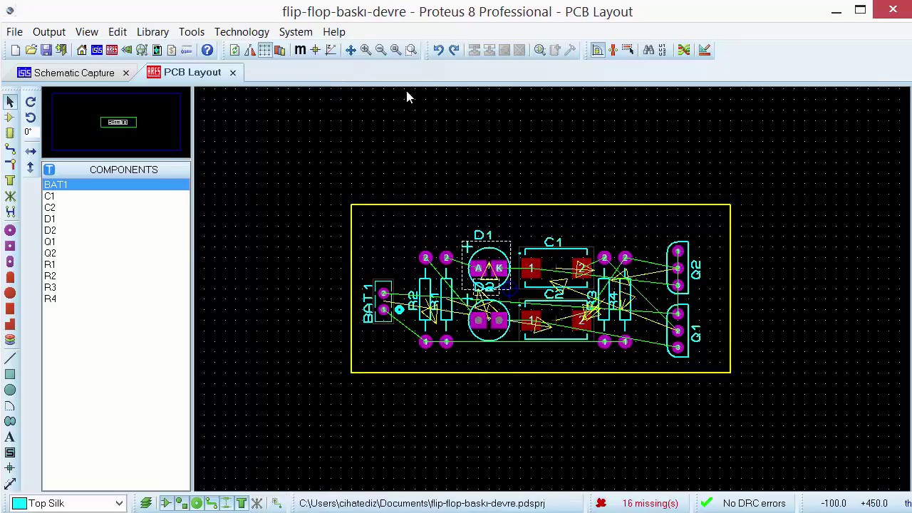
Step: Review the shape-based auto-router settings and close them without starting the routing
click(153, 33)
mouse_move(192, 32)
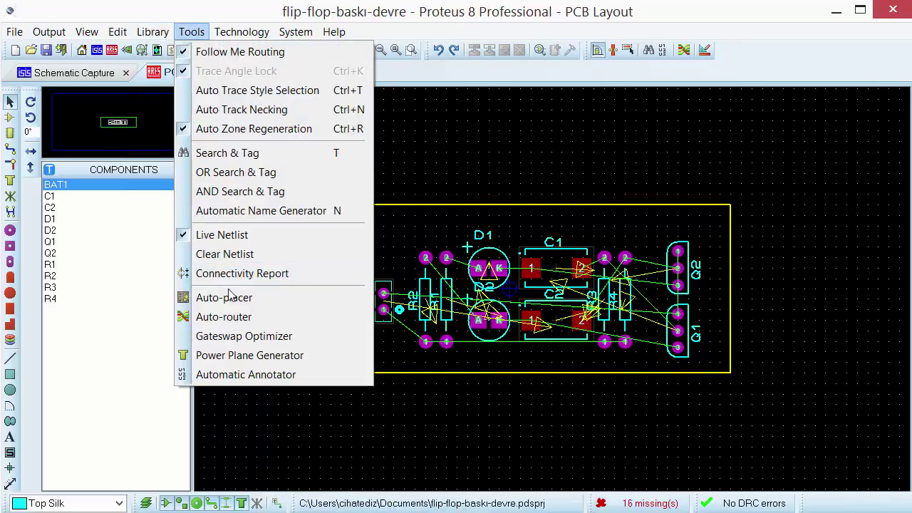
click(240, 317)
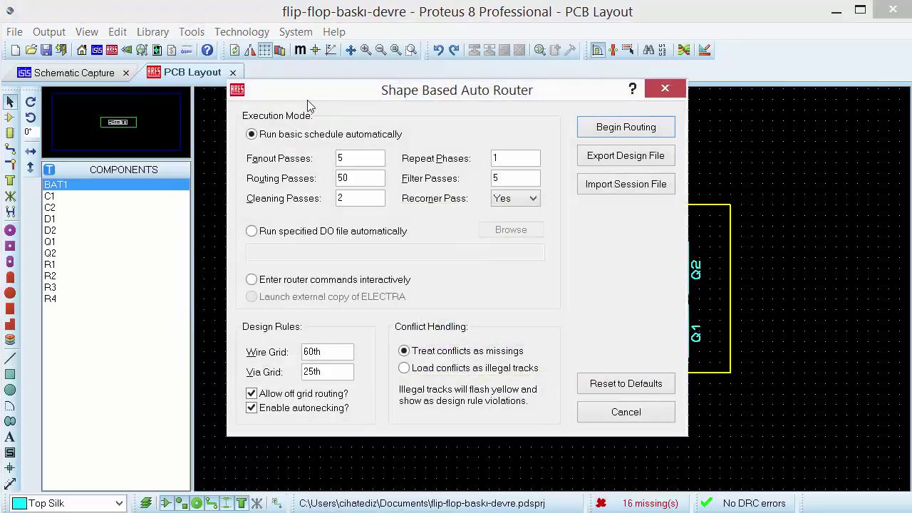
click(674, 93)
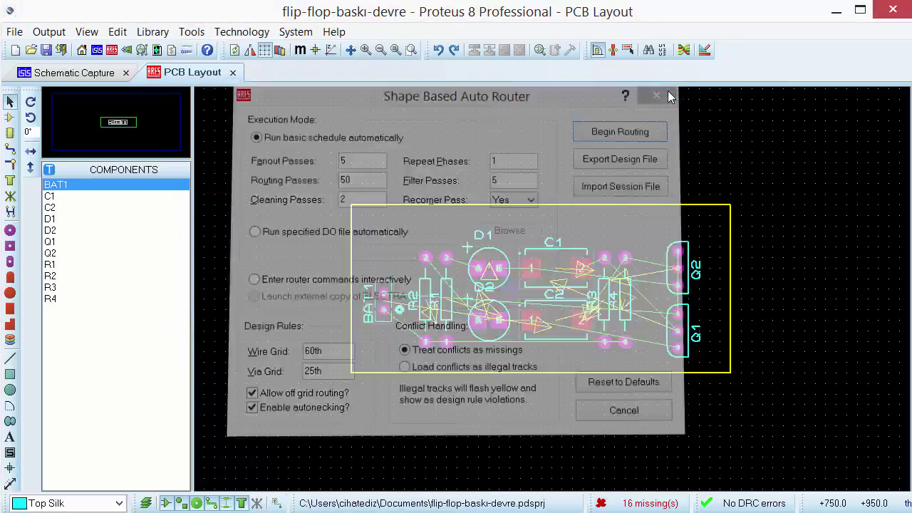
Step: Set the SIGNAL net class's Pair 1 horizontal autorouting layer to Bottom Copper in the design rules
click(705, 51)
drag(535, 92, 513, 58)
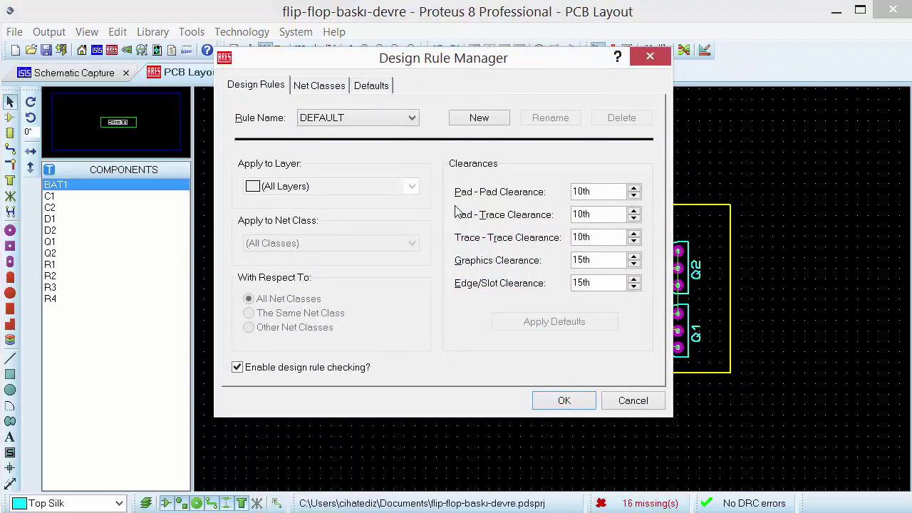
click(338, 85)
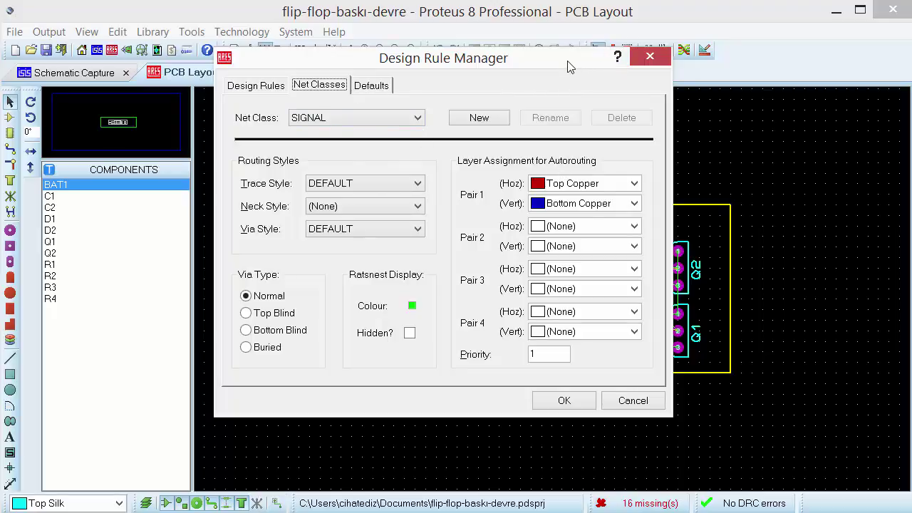
drag(568, 67, 551, 83)
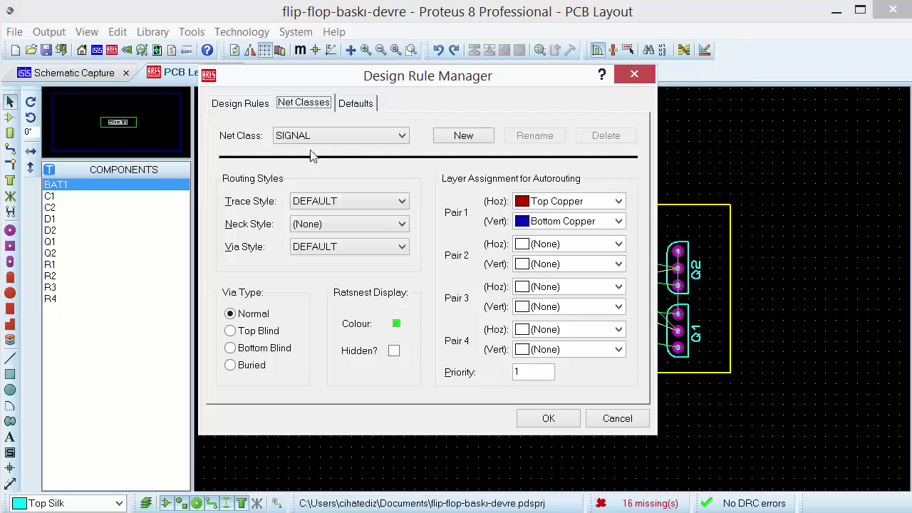
click(367, 134)
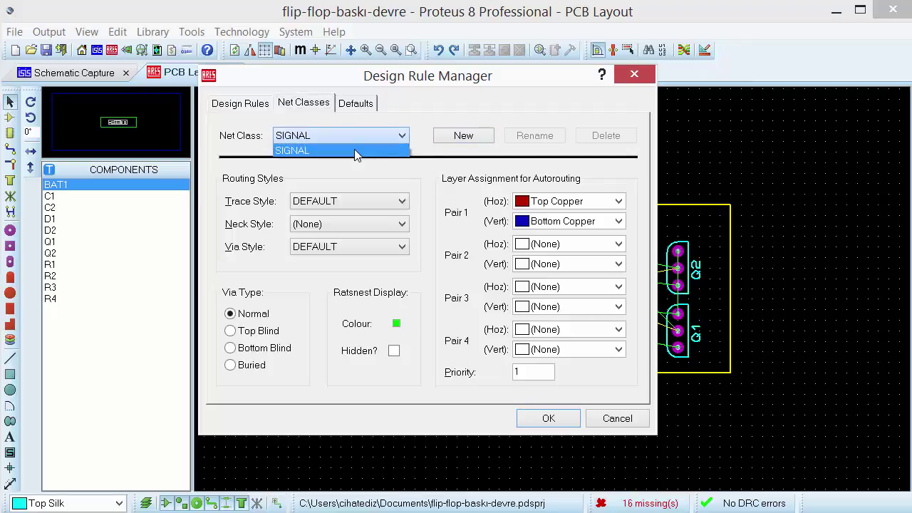
click(353, 136)
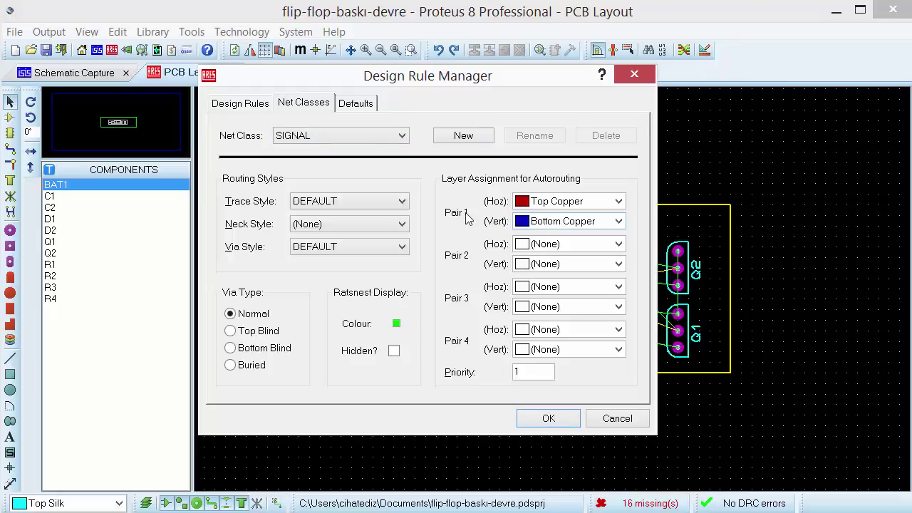
click(569, 202)
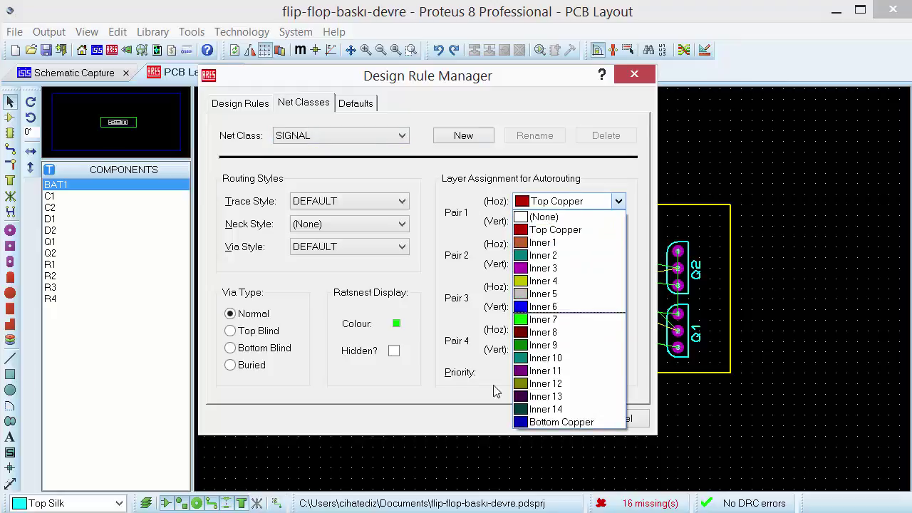
click(549, 423)
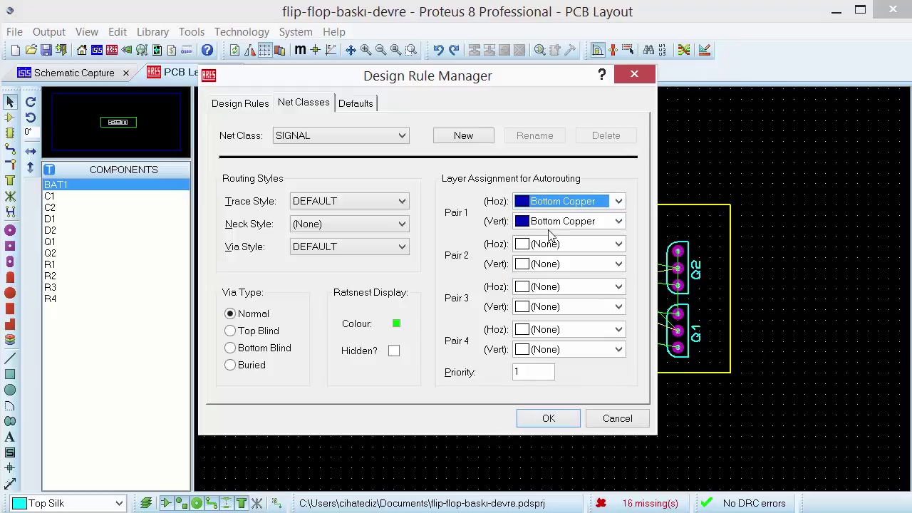
Step: Examine the available trace, neck and via styles for the SIGNAL net class without changing them
click(401, 205)
click(394, 203)
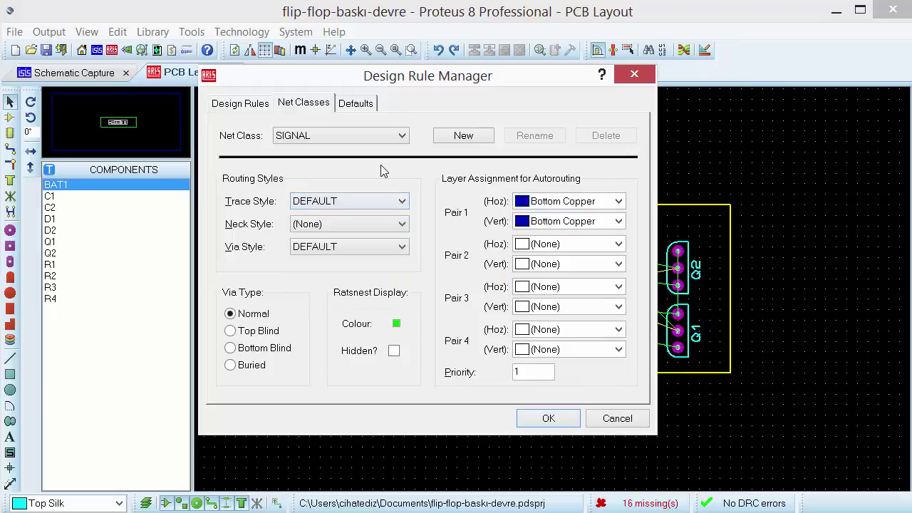
click(381, 200)
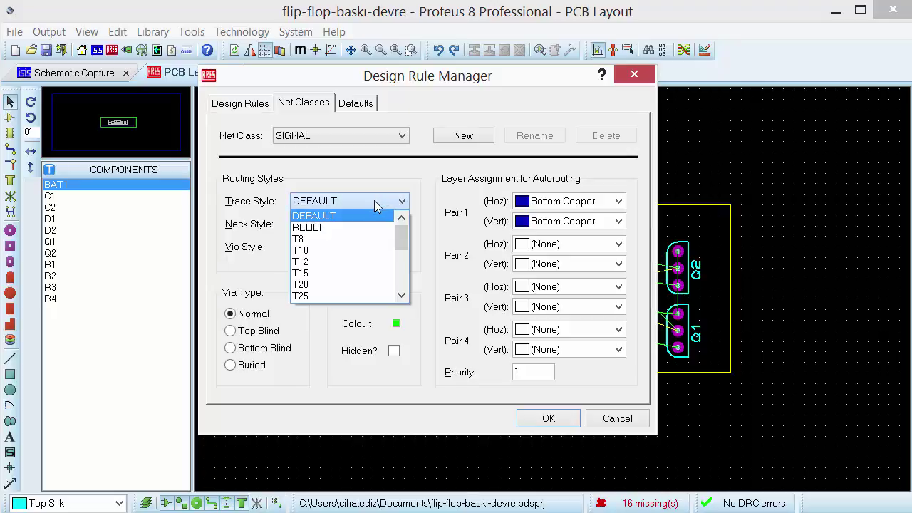
click(374, 200)
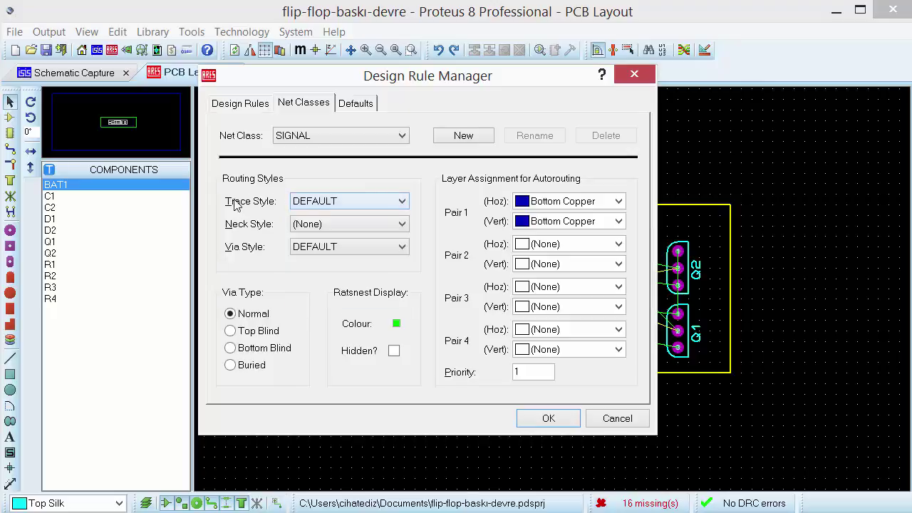
click(302, 226)
click(305, 200)
click(316, 200)
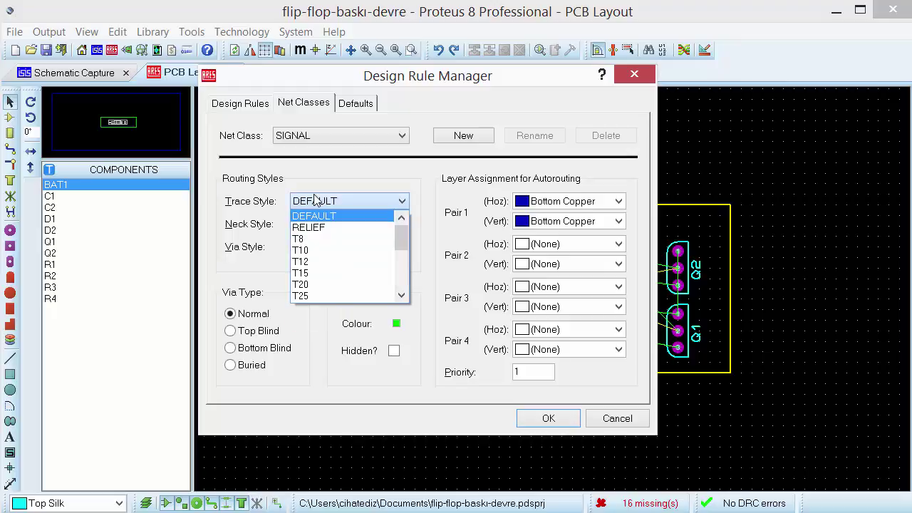
click(315, 200)
click(316, 248)
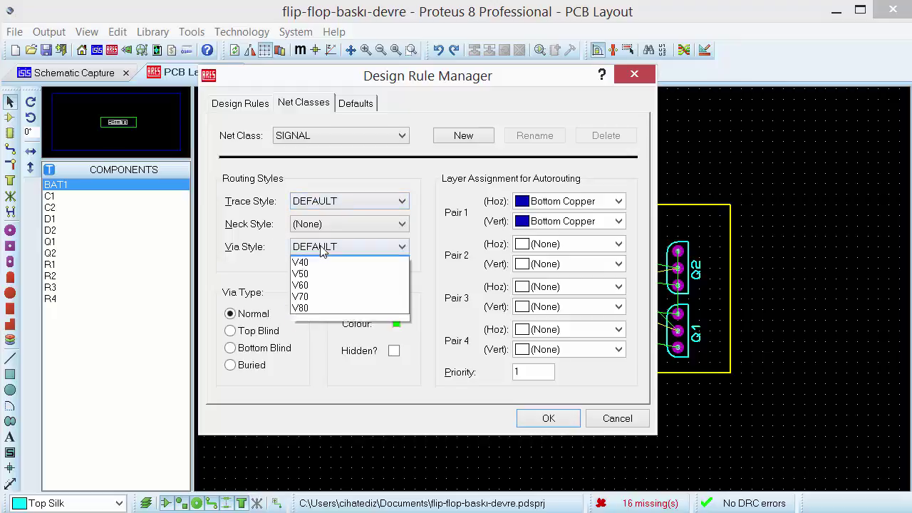
click(277, 252)
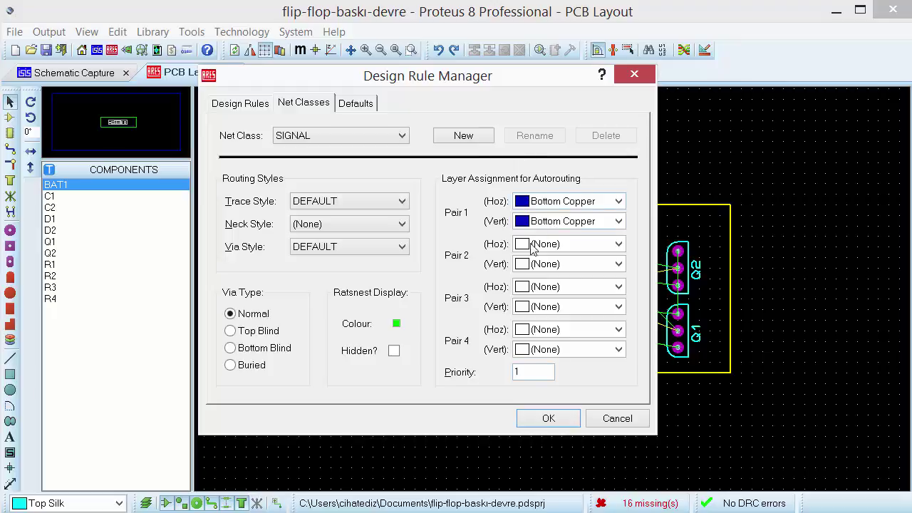
Step: Review the default styles, tolerances and clearance rules, and accept the design rule settings
click(367, 103)
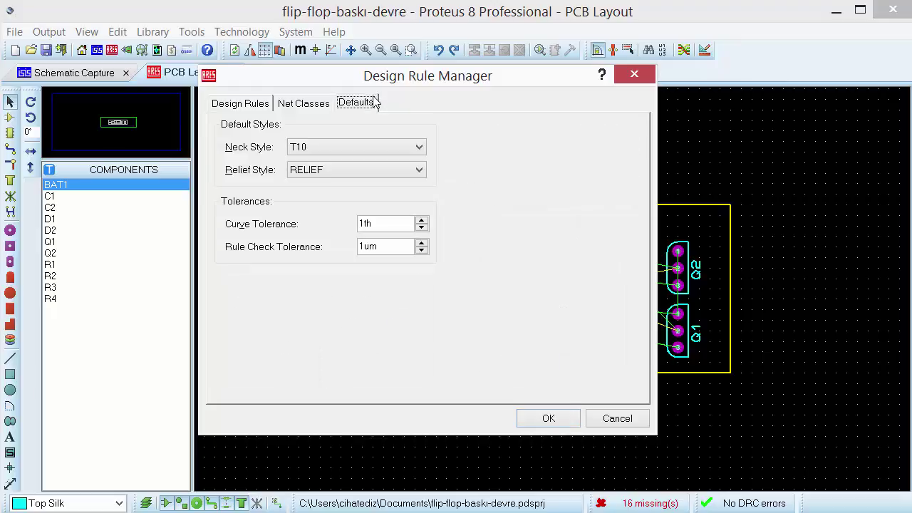
click(312, 103)
click(253, 104)
click(310, 107)
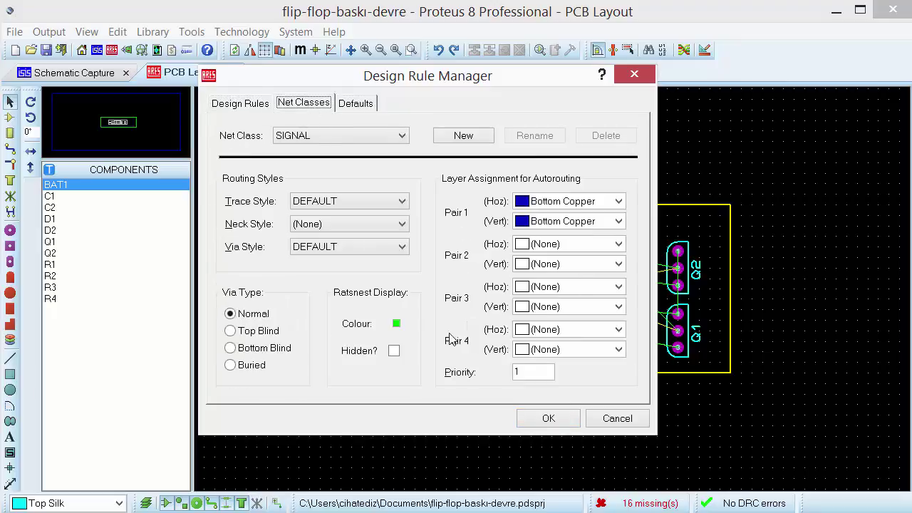
click(549, 418)
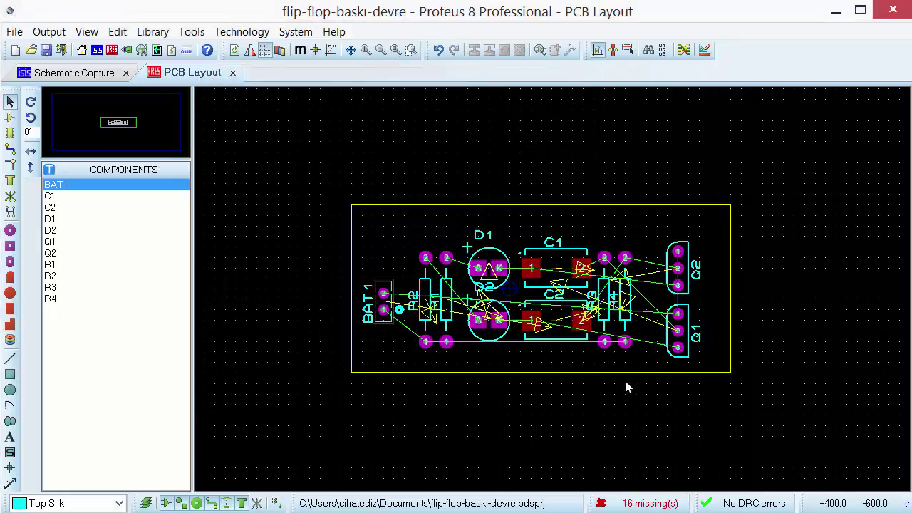
Step: Try to auto-route the board with the basic schedule, and dismiss the resulting message
click(188, 37)
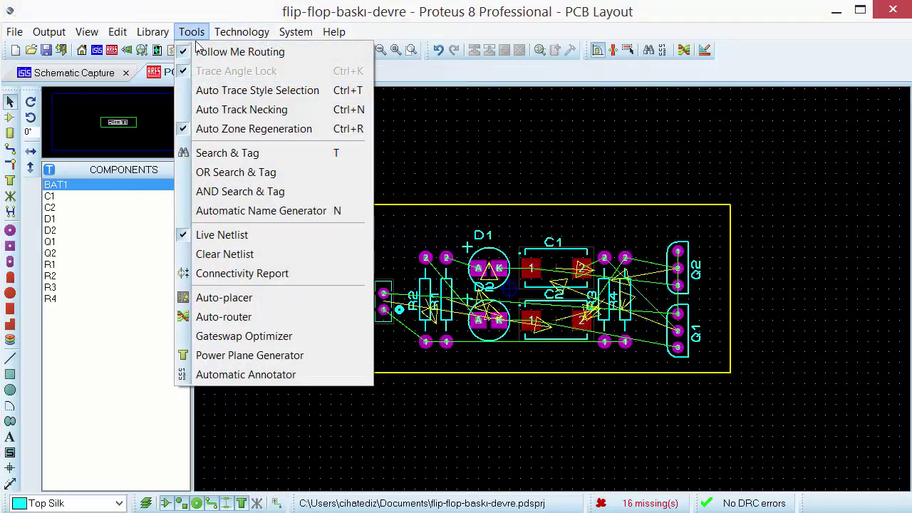
click(242, 317)
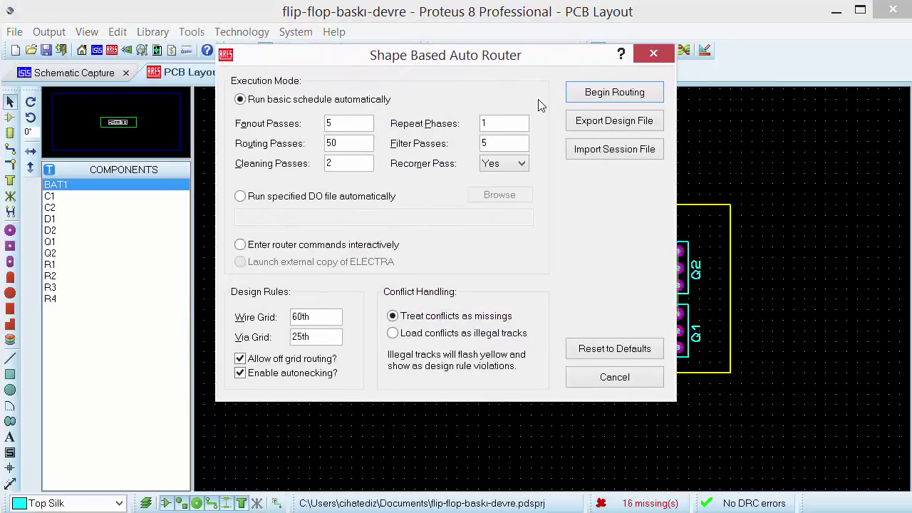
click(610, 95)
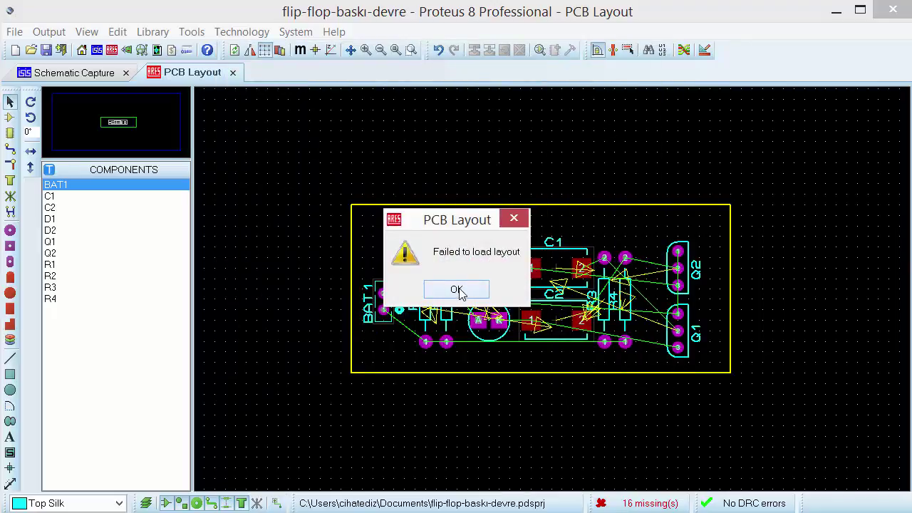
click(457, 290)
Step: Reset the shape-based auto-router settings to their defaults and try routing the board again
scroll(485, 314, up, 3)
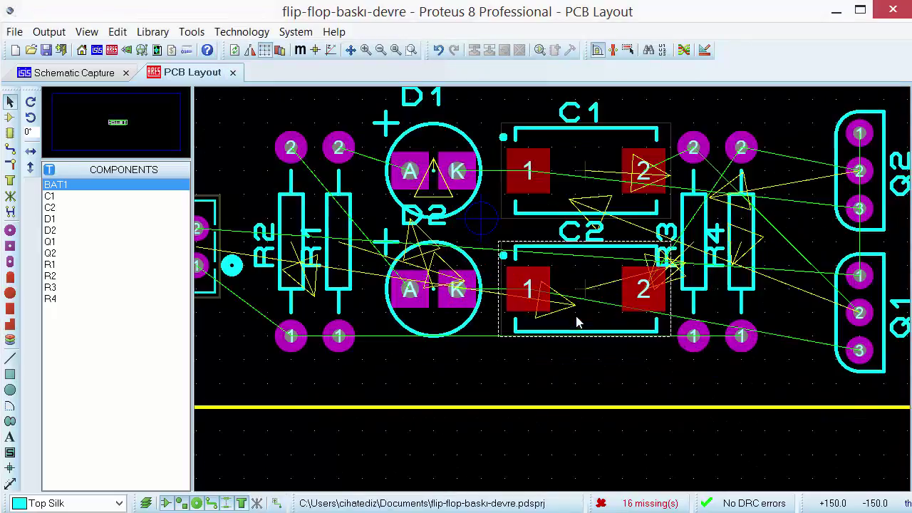
scroll(577, 323, down, 2)
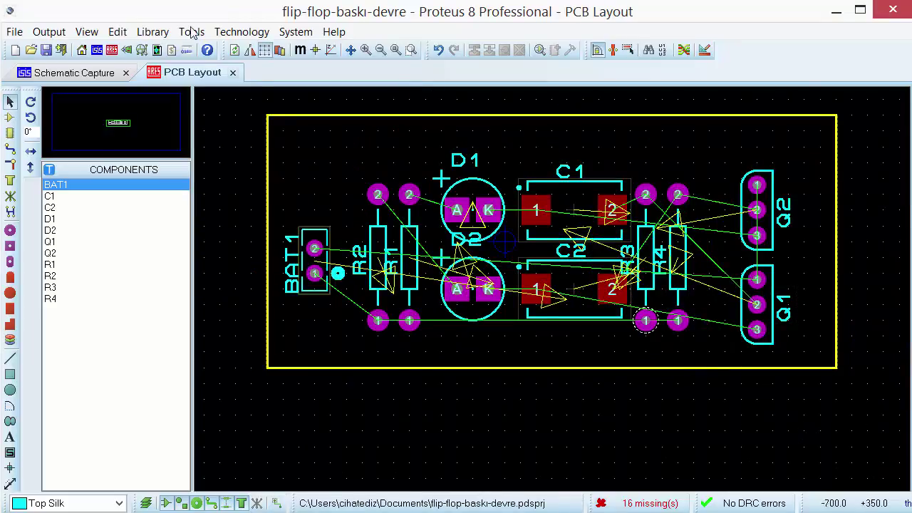
click(155, 32)
mouse_move(191, 32)
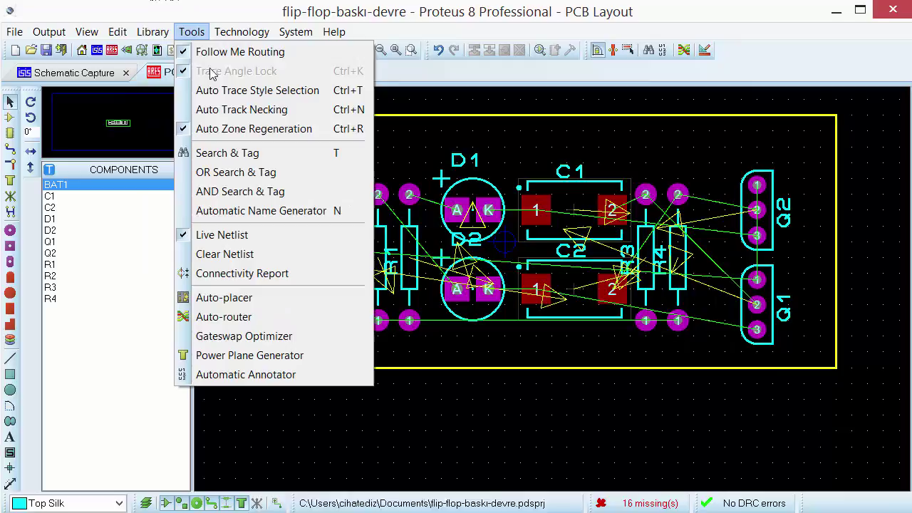
click(260, 317)
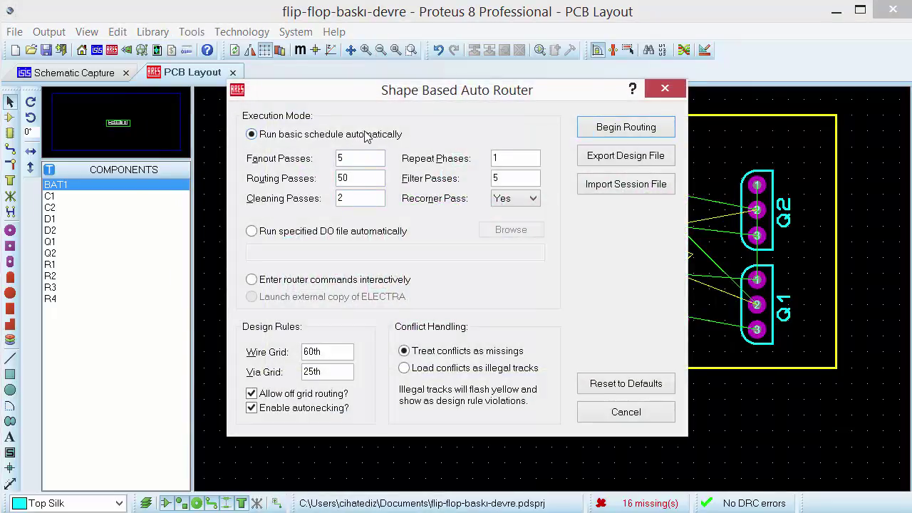
click(614, 389)
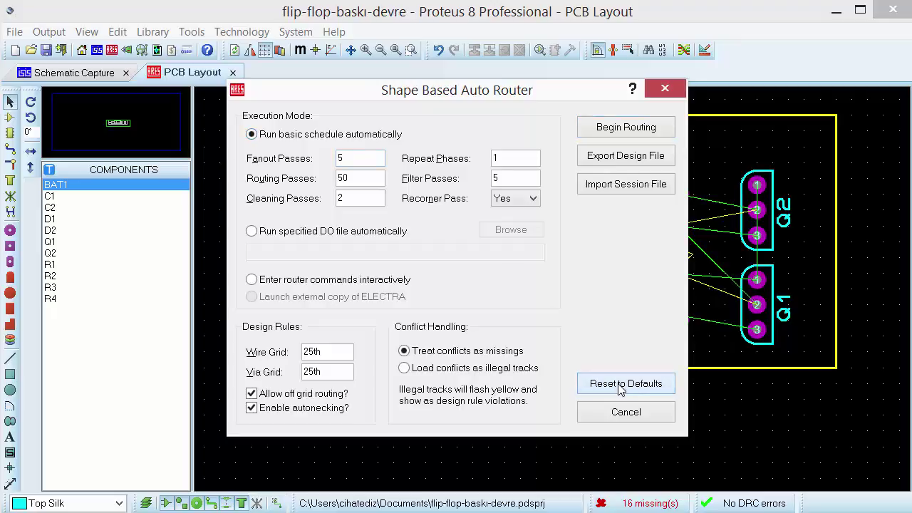
click(626, 126)
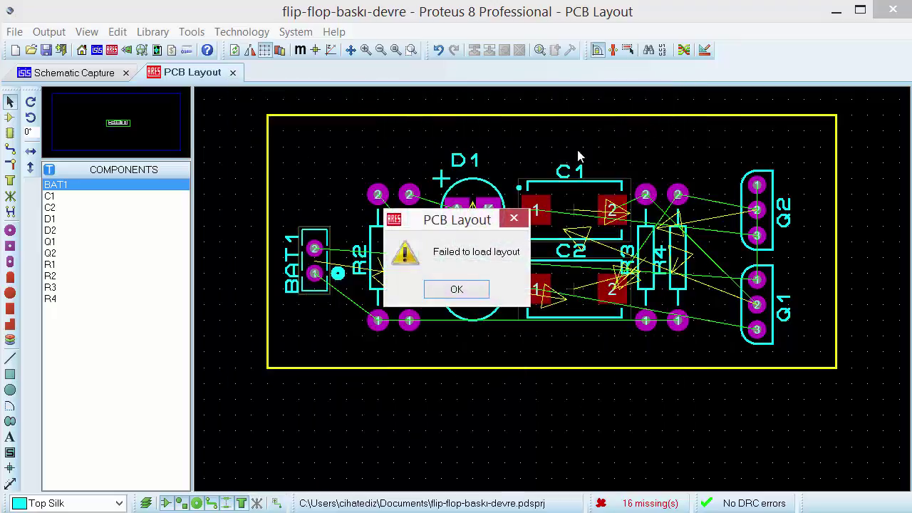
click(516, 221)
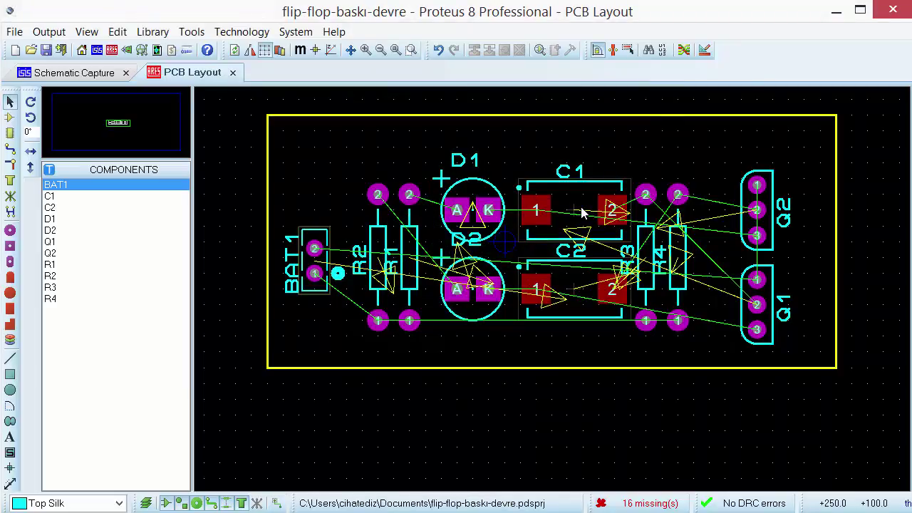
Step: Reopen the design rules and set the SIGNAL net class's Pair 1 horizontal autorouting layer to Top Copper
middle_click(685, 146)
click(703, 50)
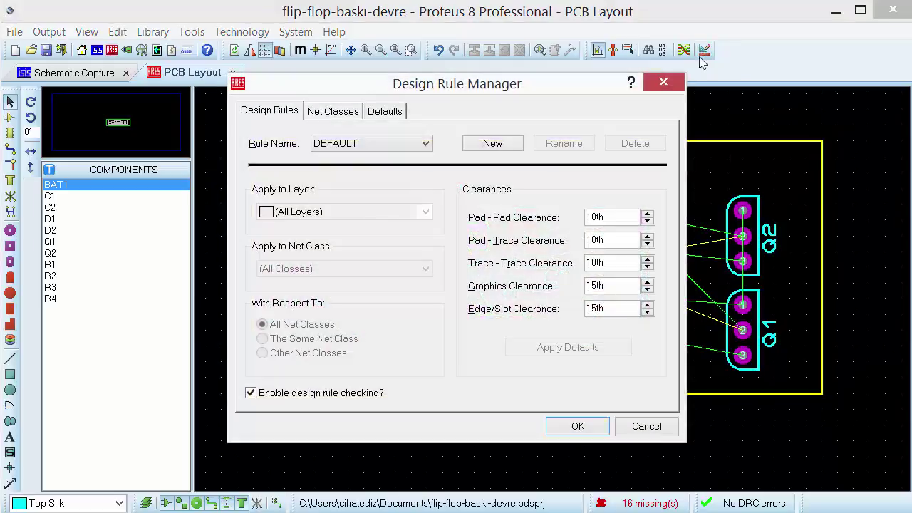
click(383, 146)
click(336, 114)
click(345, 112)
click(347, 145)
click(348, 144)
click(382, 110)
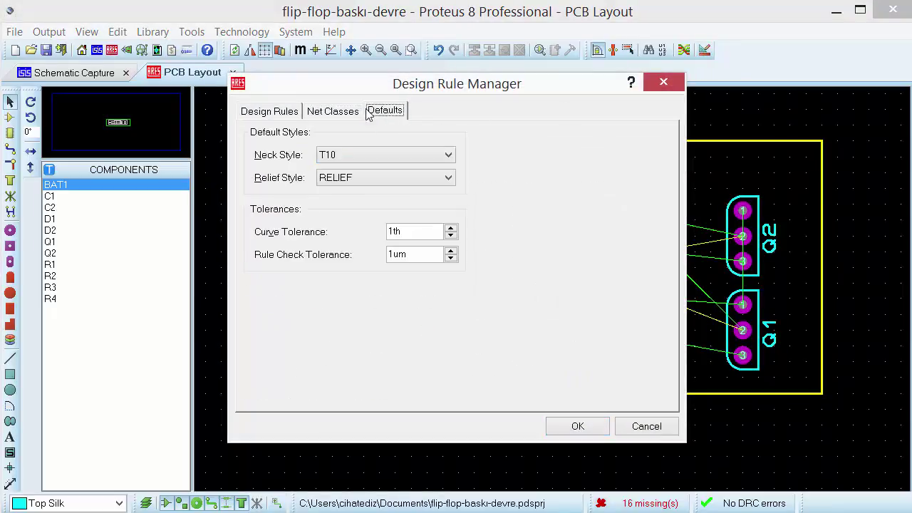
click(342, 113)
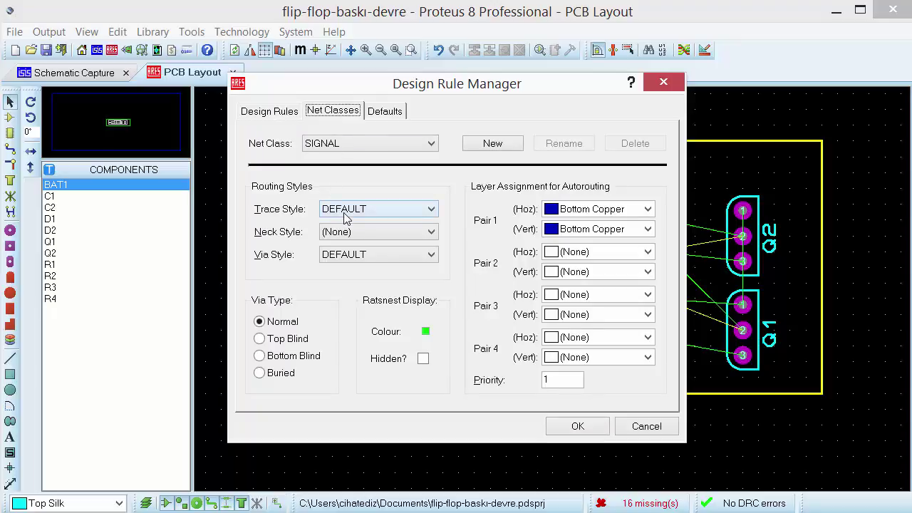
click(572, 212)
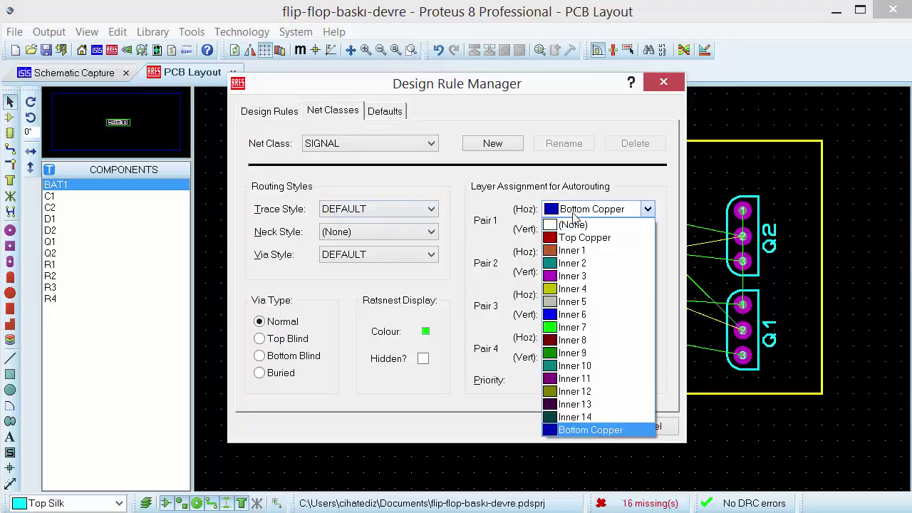
click(573, 238)
Step: Check the list of net classes and try to start a new net class
click(424, 143)
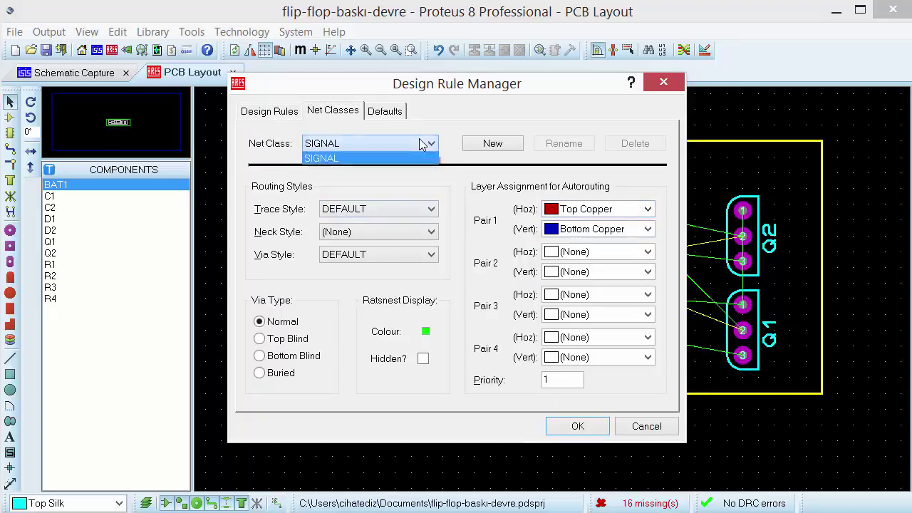
click(424, 143)
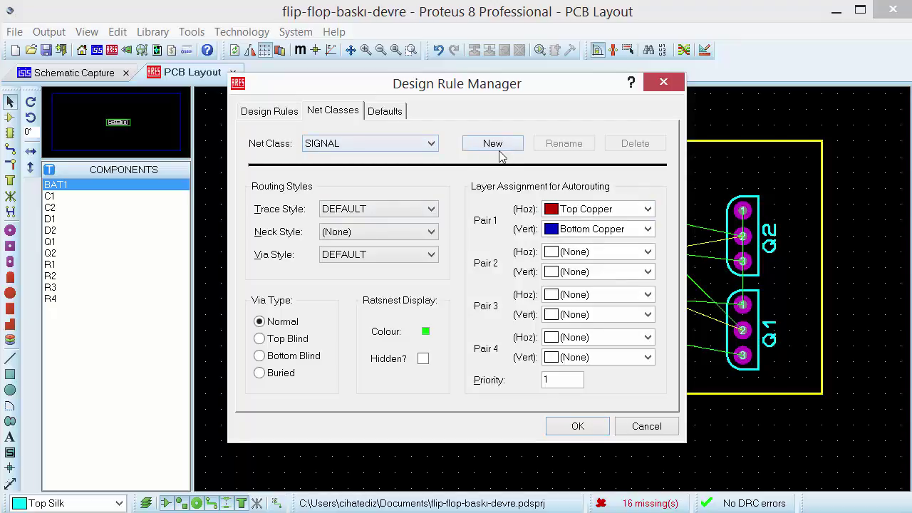
click(499, 151)
click(564, 224)
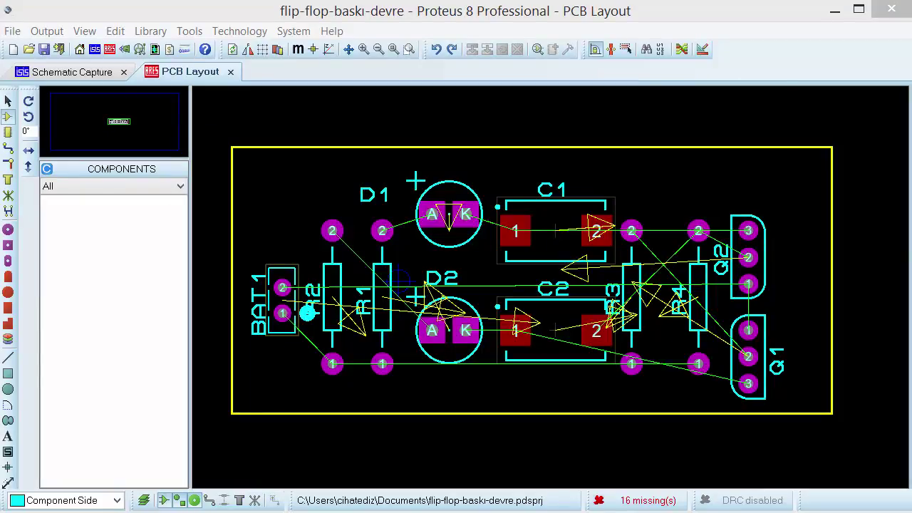
Step: Move LED D1 slightly down so its pads line up with capacitor C1's pads and R1's upper pad
right_click(463, 178)
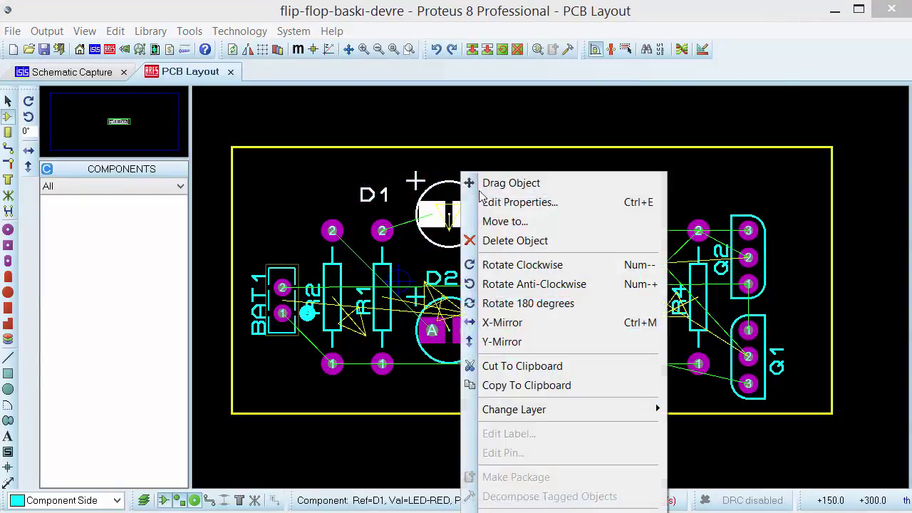
click(482, 183)
click(484, 199)
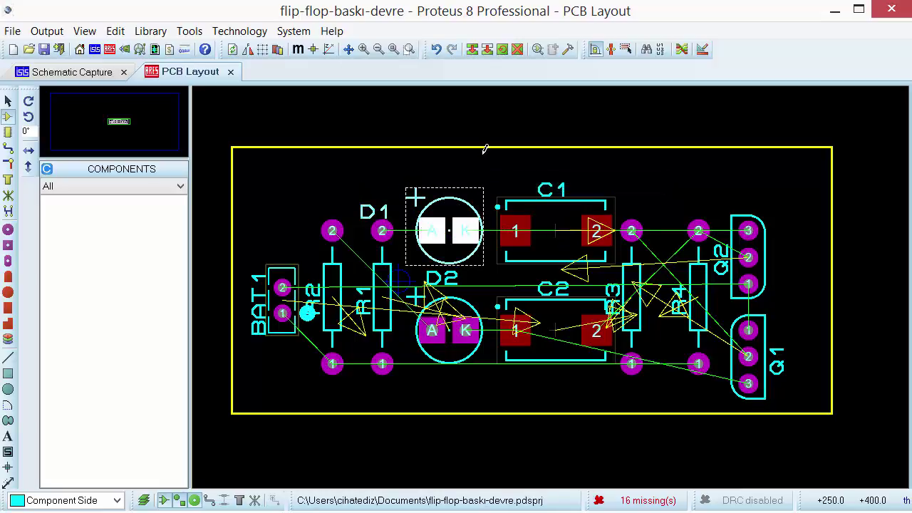
Step: Add a ground terminal below the schematic and wire it up to the circuit's lower rail near Q2
click(484, 149)
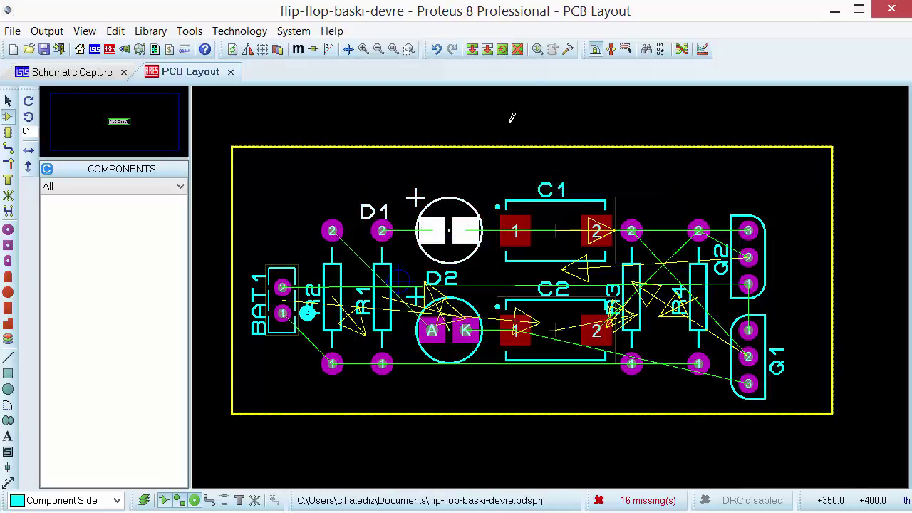
click(78, 72)
scroll(518, 302, up, 2)
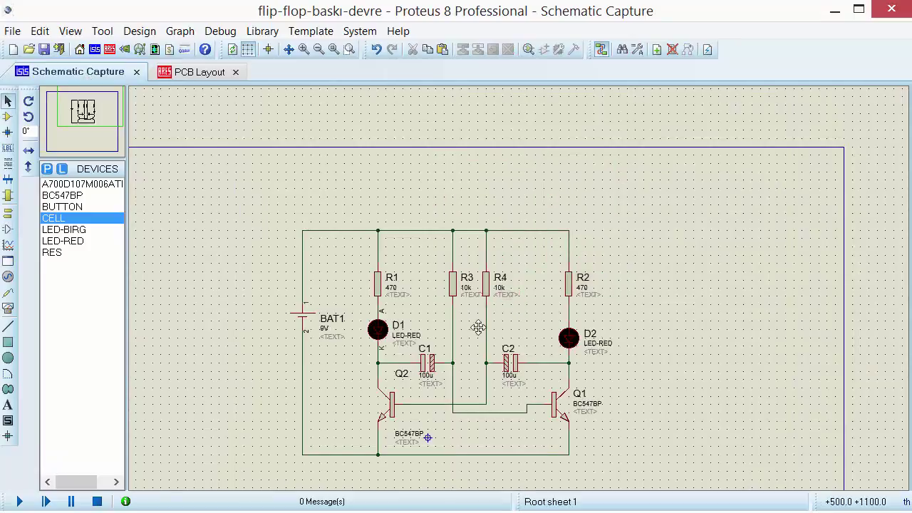
drag(478, 327, 495, 287)
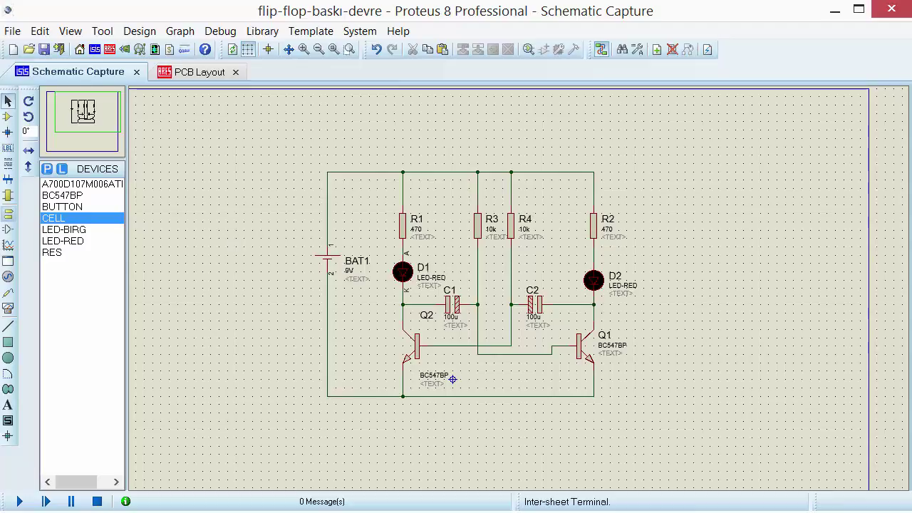
click(8, 212)
click(63, 241)
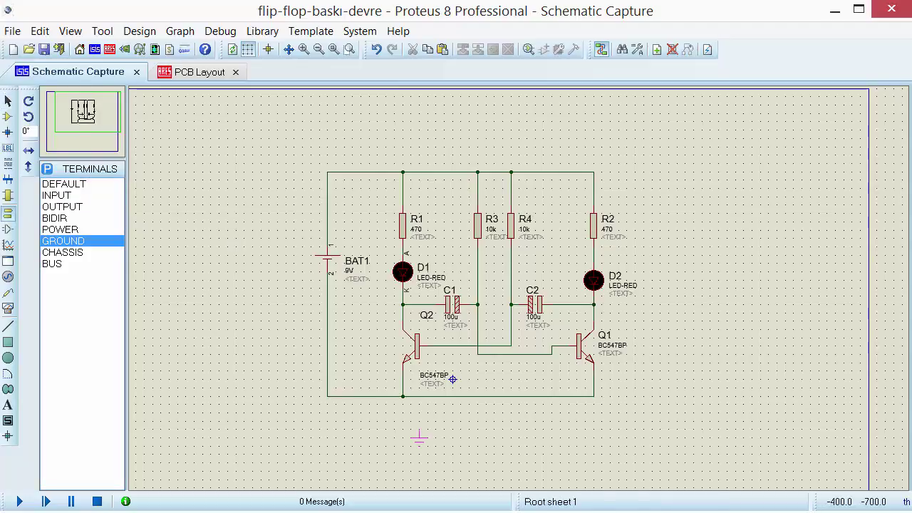
click(419, 436)
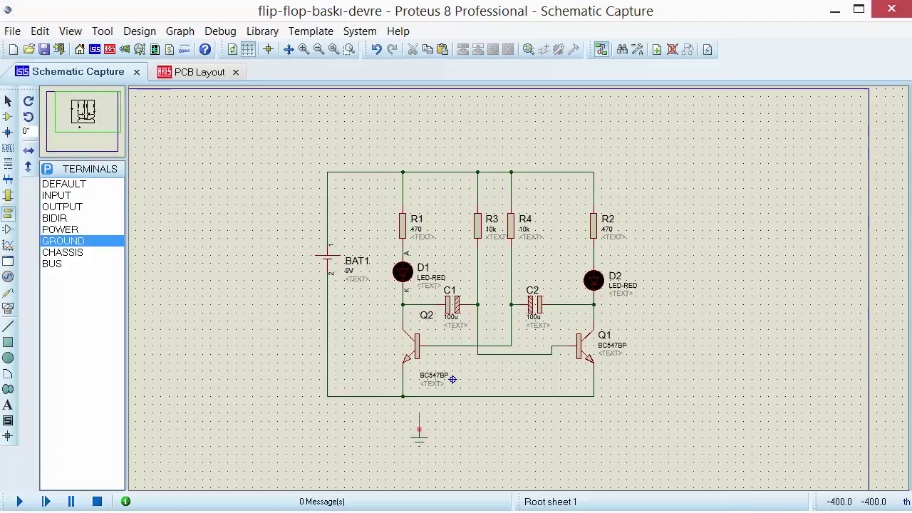
click(419, 396)
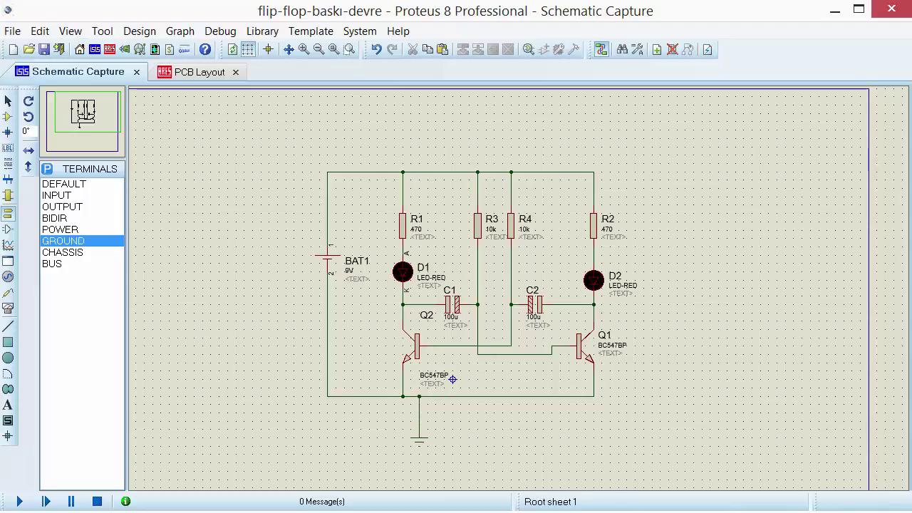
Step: Return to the PCB layout and review the routing styles and autorouting layers of the POWER and SIGNAL net classes
click(199, 71)
click(702, 49)
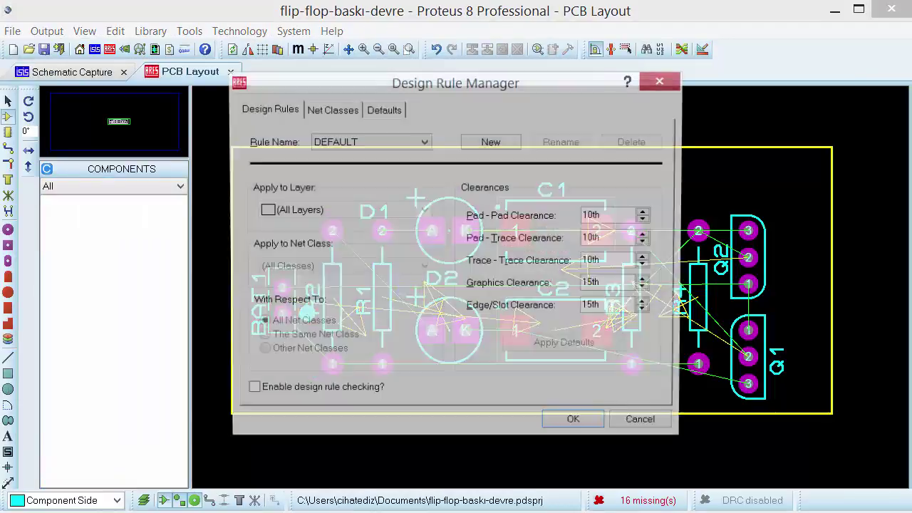
click(330, 109)
click(368, 141)
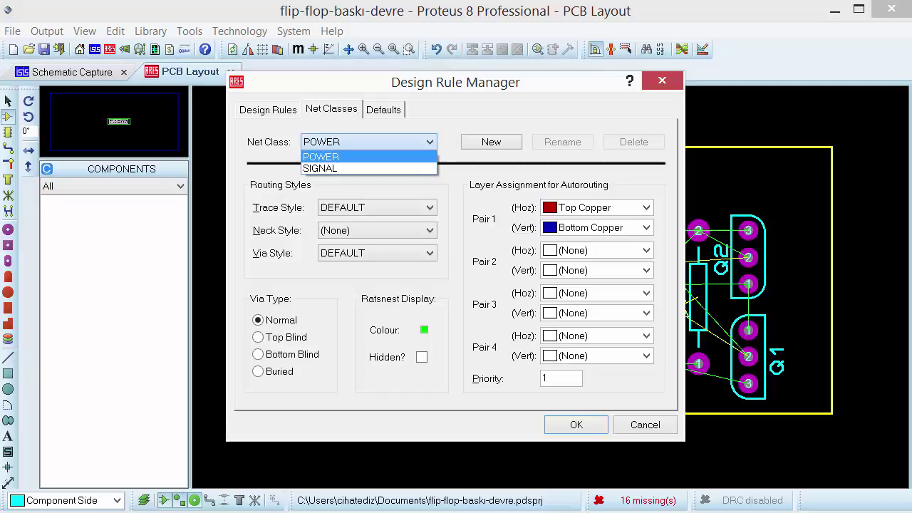
click(368, 156)
click(368, 142)
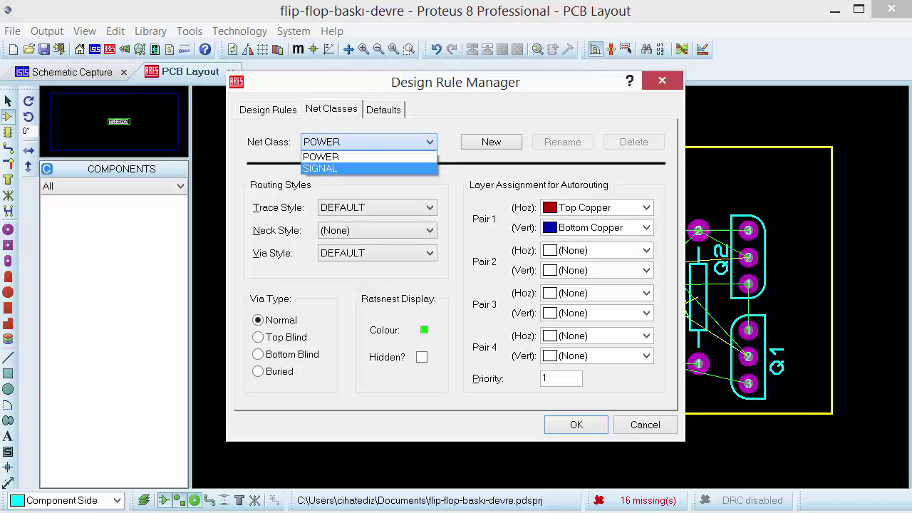
key(Up)
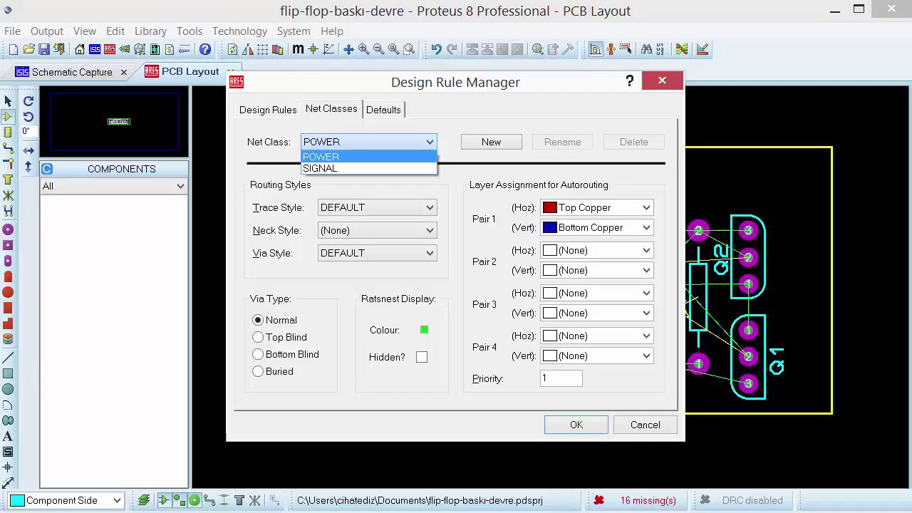
key(Return)
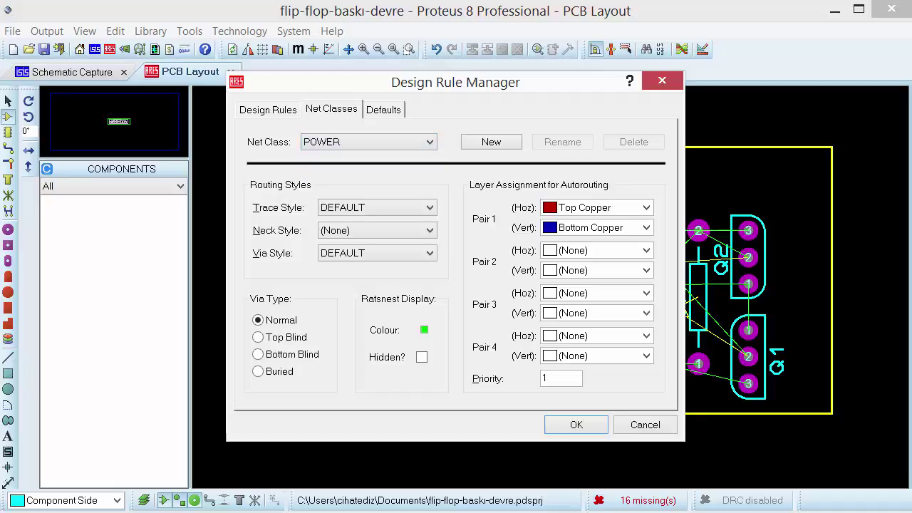
click(352, 145)
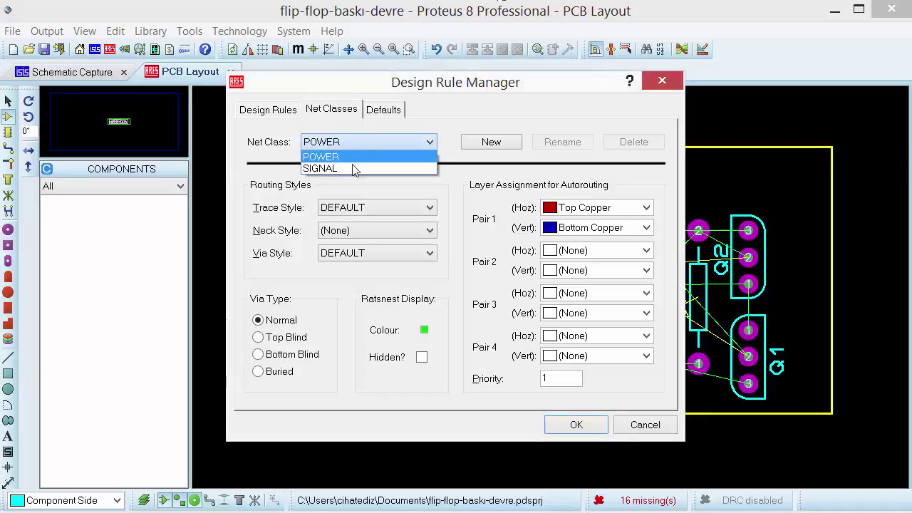
click(356, 170)
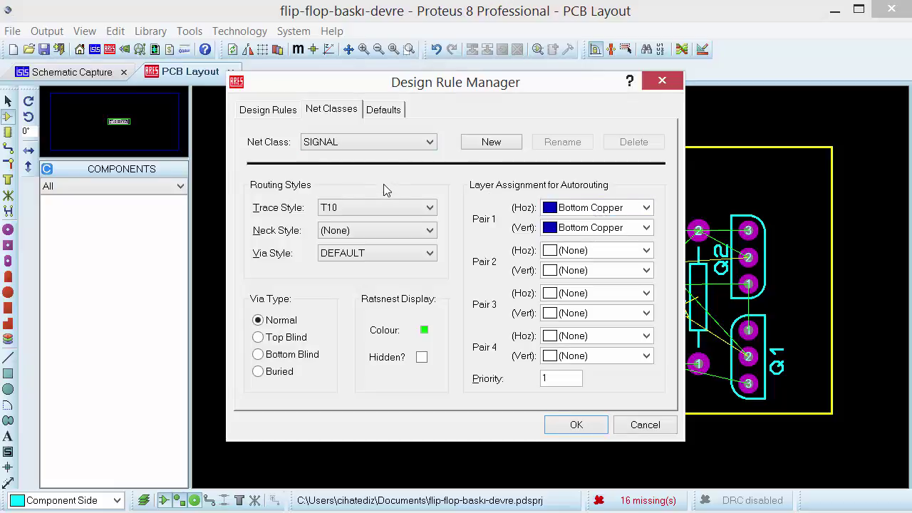
click(577, 424)
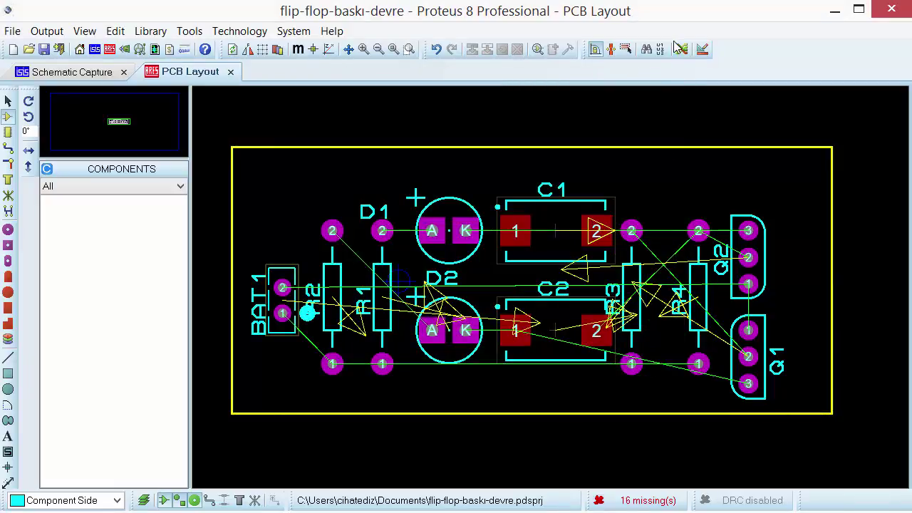
Step: Try to auto-route the board with the basic automatic schedule
click(681, 48)
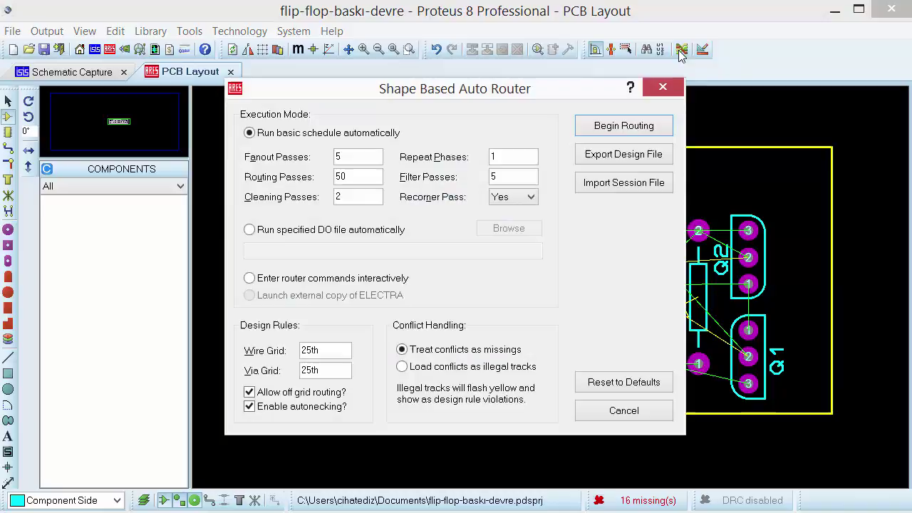
click(627, 124)
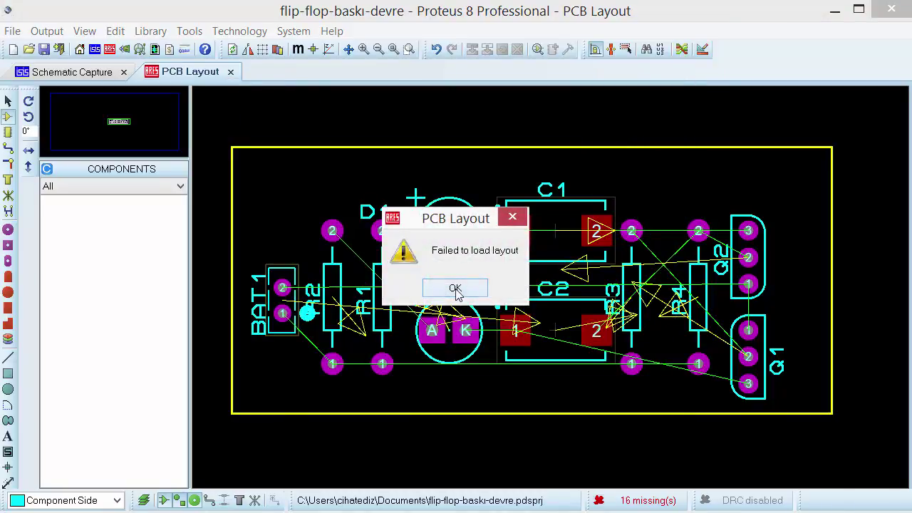
click(455, 288)
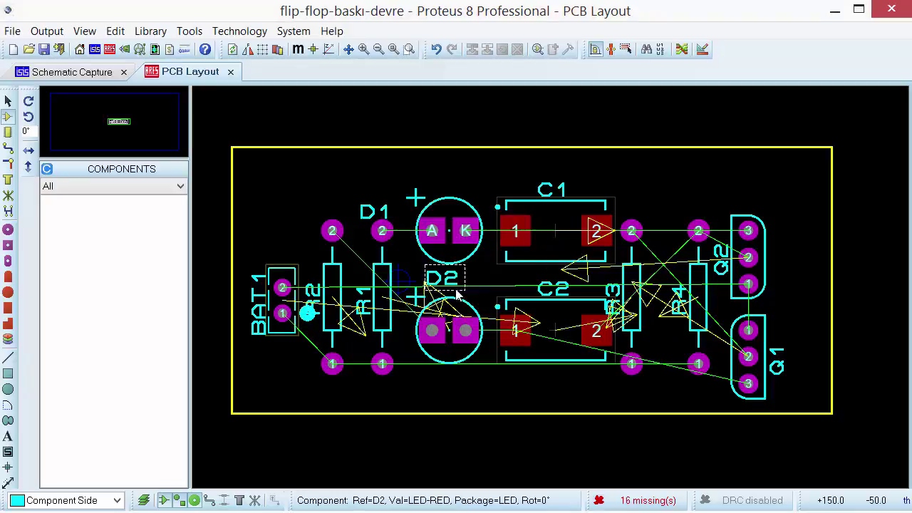
Step: Set the POWER net class's Pair 1 horizontal autorouting layer to Bottom Copper in the design rules
click(702, 49)
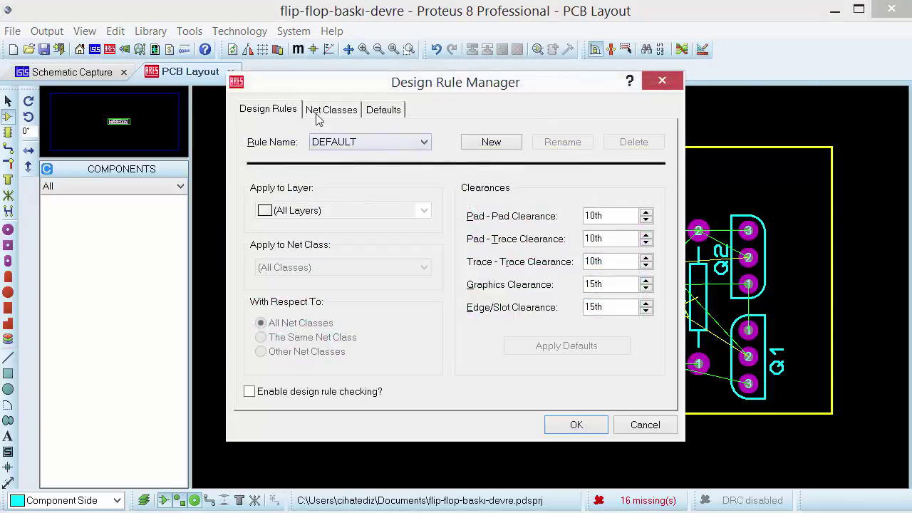
click(318, 117)
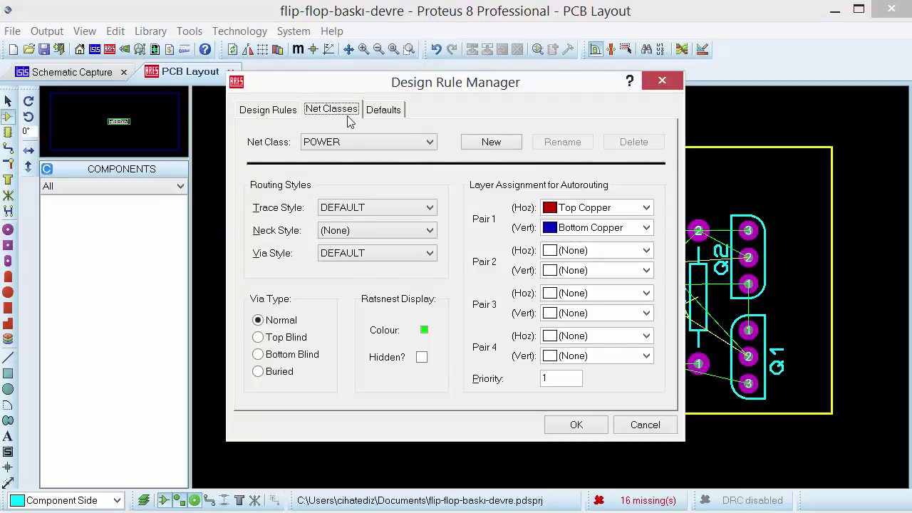
click(360, 142)
click(400, 152)
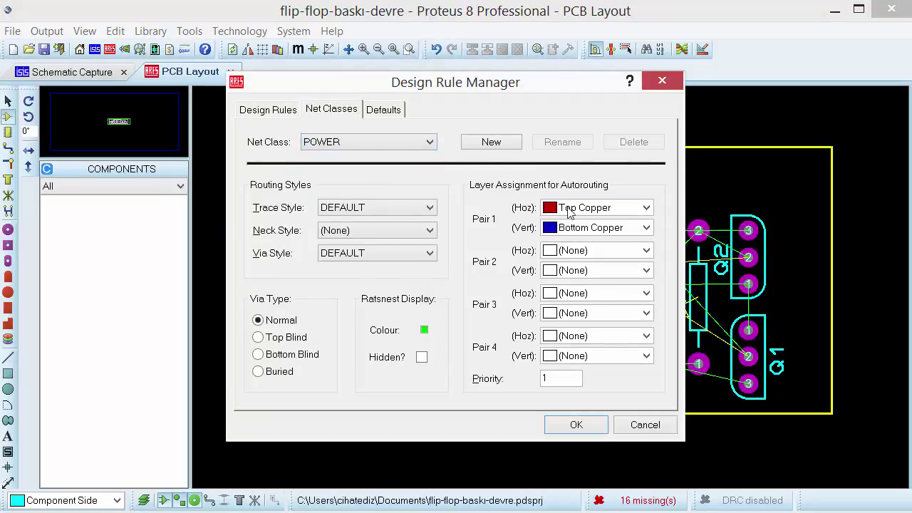
click(570, 213)
click(578, 389)
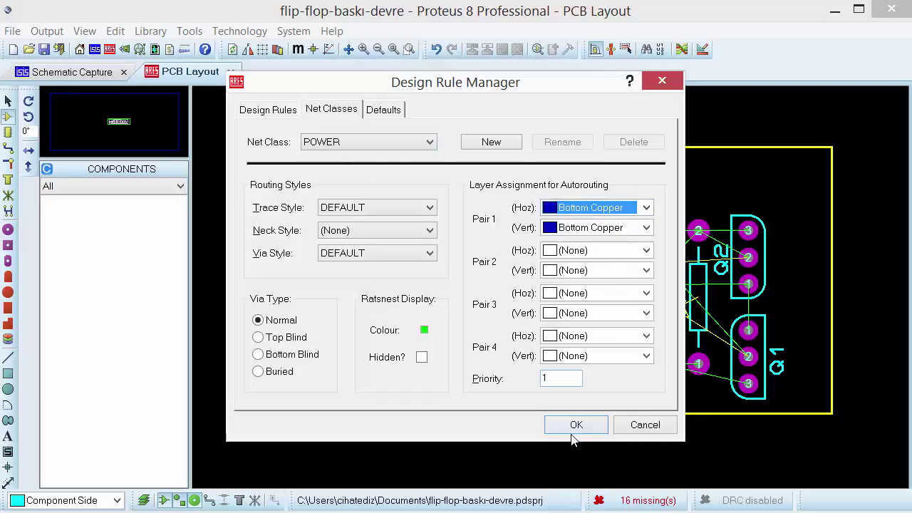
click(574, 427)
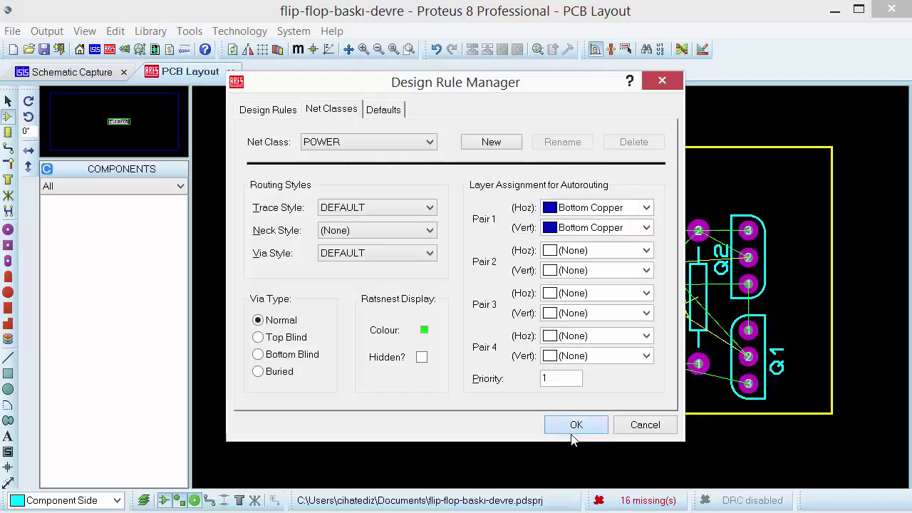
Step: Try auto-routing the board again with the POWER class's new layer assignment
click(679, 55)
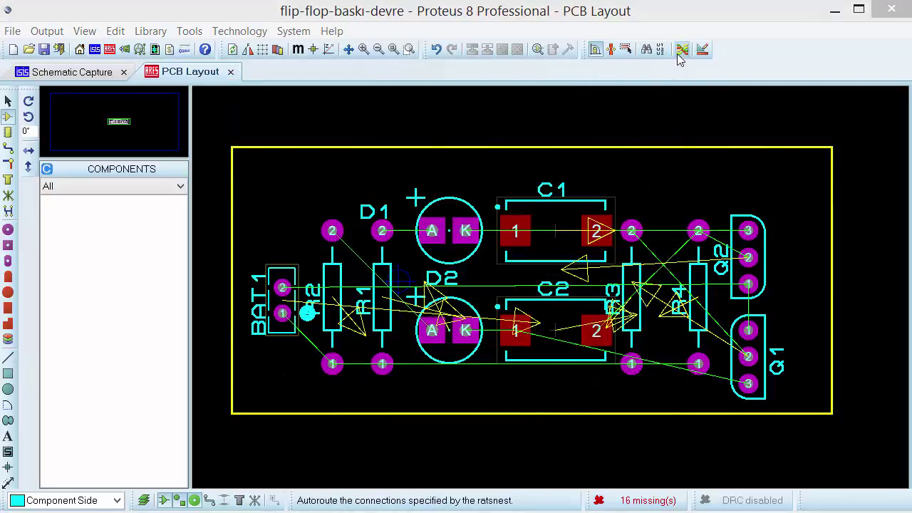
click(624, 128)
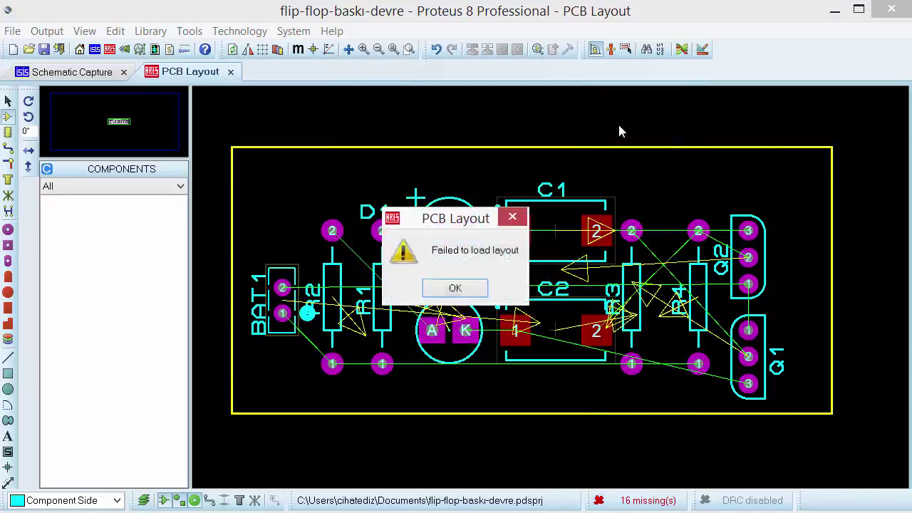
click(473, 288)
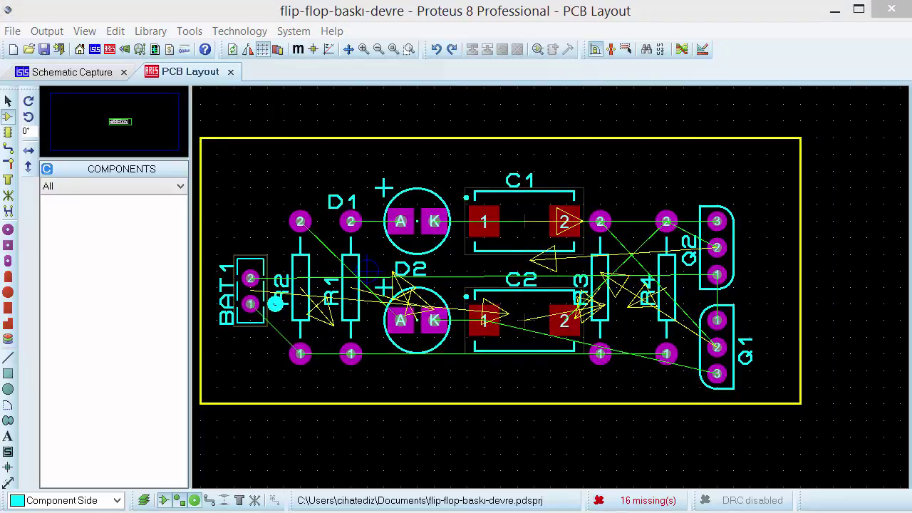
click(442, 53)
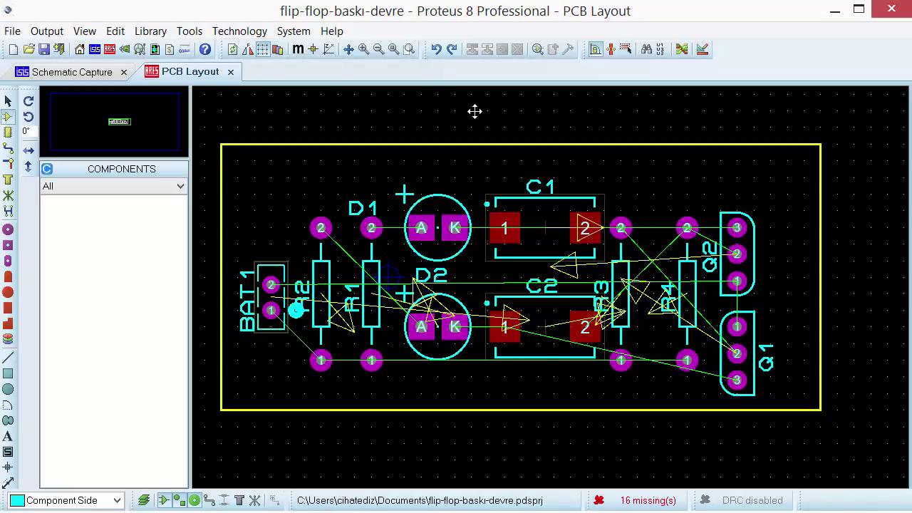
Step: Switch to the second, untitled Proteus window and open an empty PCB layout there
key(ctrl+Tab)
key(ctrl+Tab)
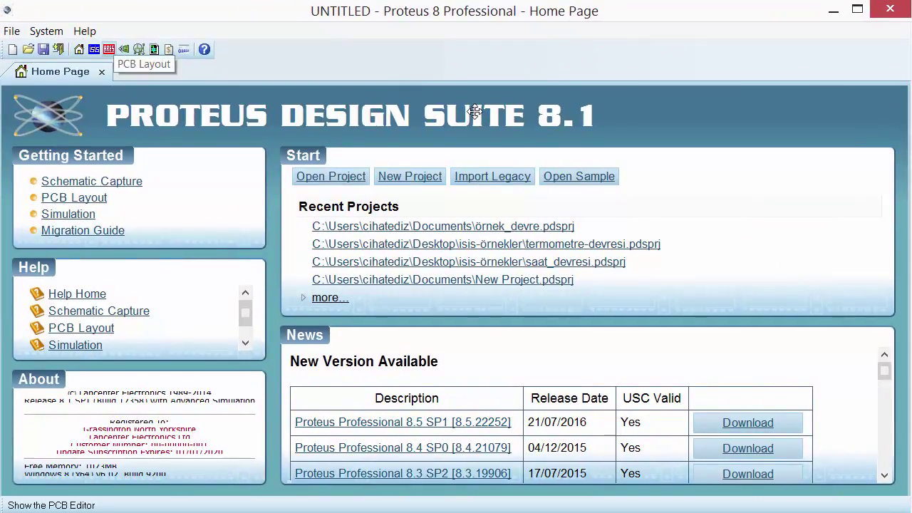
click(108, 49)
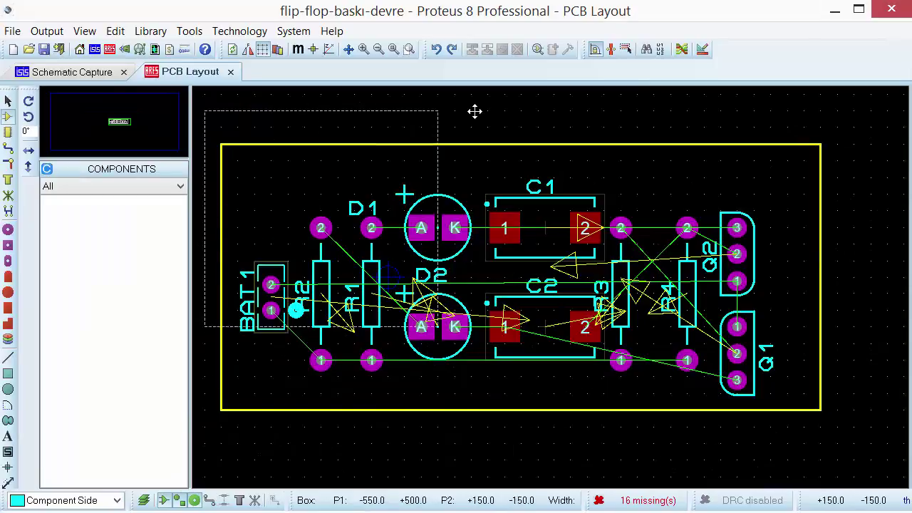
Step: Select the whole flip-flop board, including its outline and all components, and copy it to the clipboard
drag(820, 443, 853, 443)
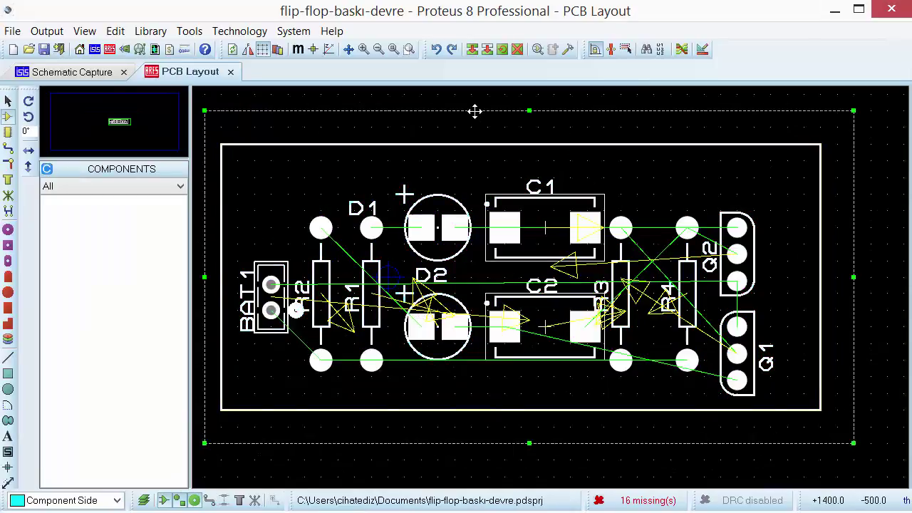
right_click(696, 177)
key(Up)
key(Up)
key(Up)
key(Up)
key(Up)
key(Up)
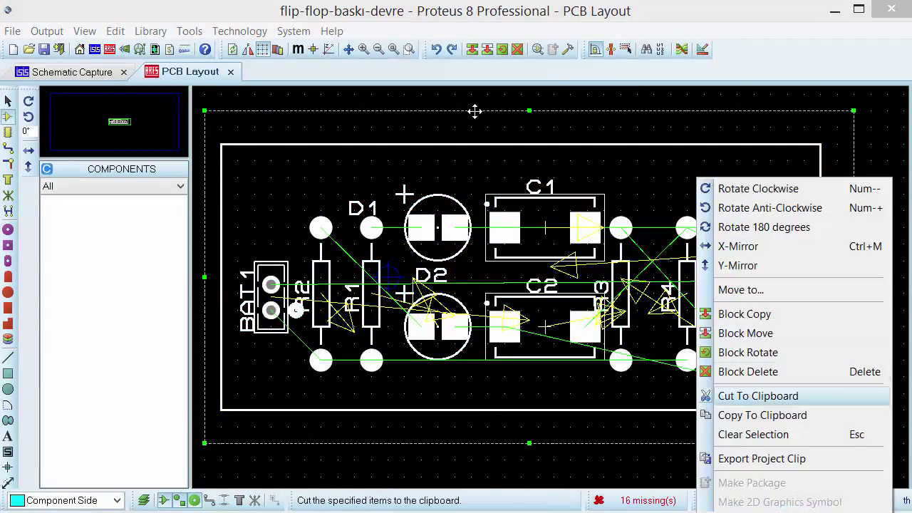
key(Down)
key(Return)
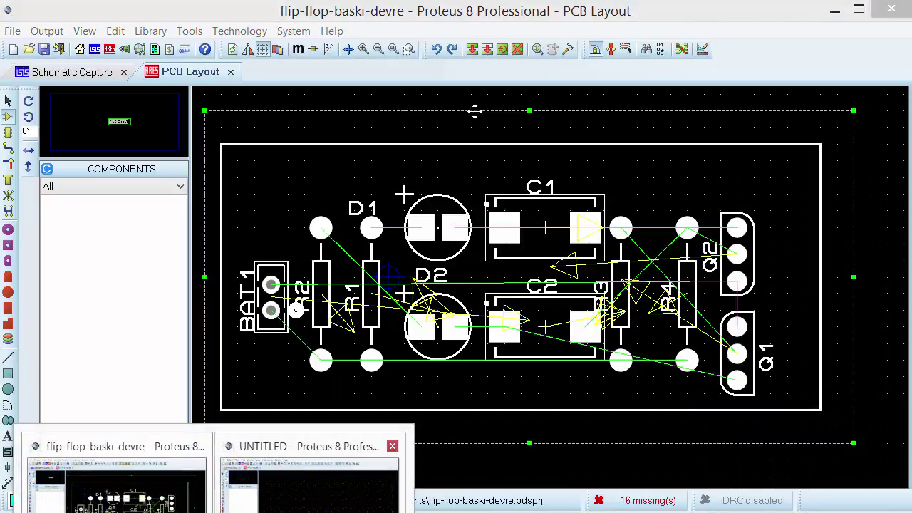
Step: Paste the copied board into the middle of the untitled project's empty PCB layout
key(alt+Tab)
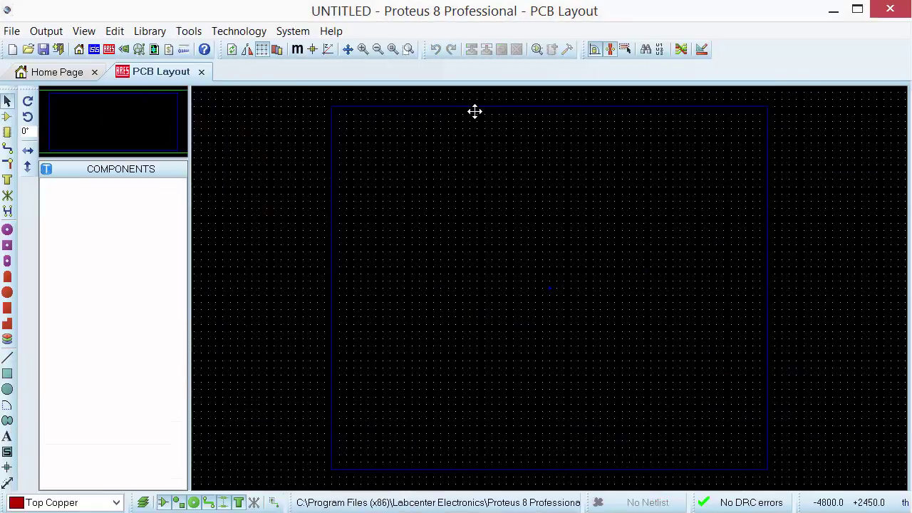
key(shift+F10)
key(Up)
key(Return)
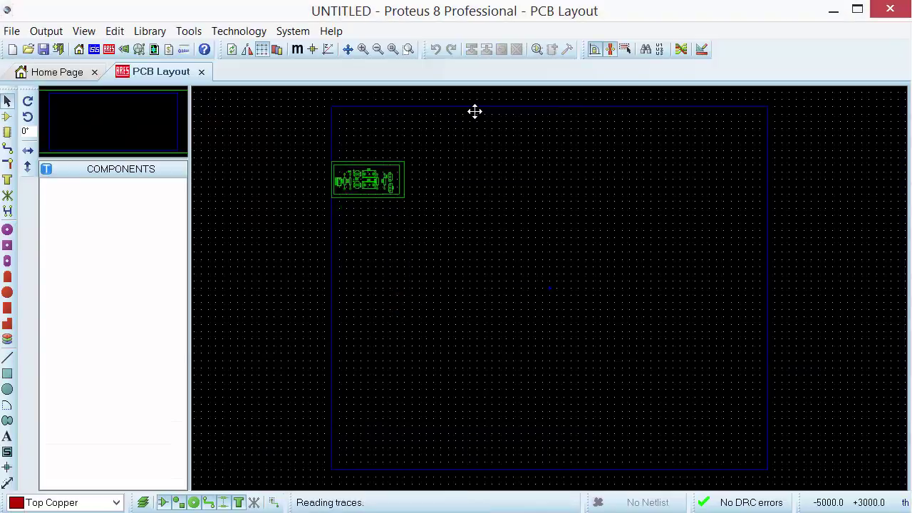
click(536, 282)
key(F8)
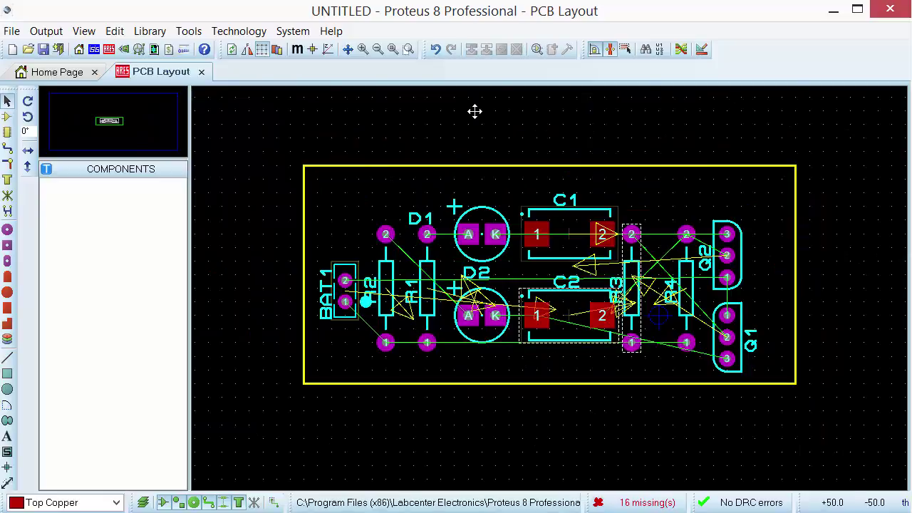
Step: Move transistors Q2 and Q1 slightly upward near the board's right edge, keeping Q2 above Q1
right_click(726, 255)
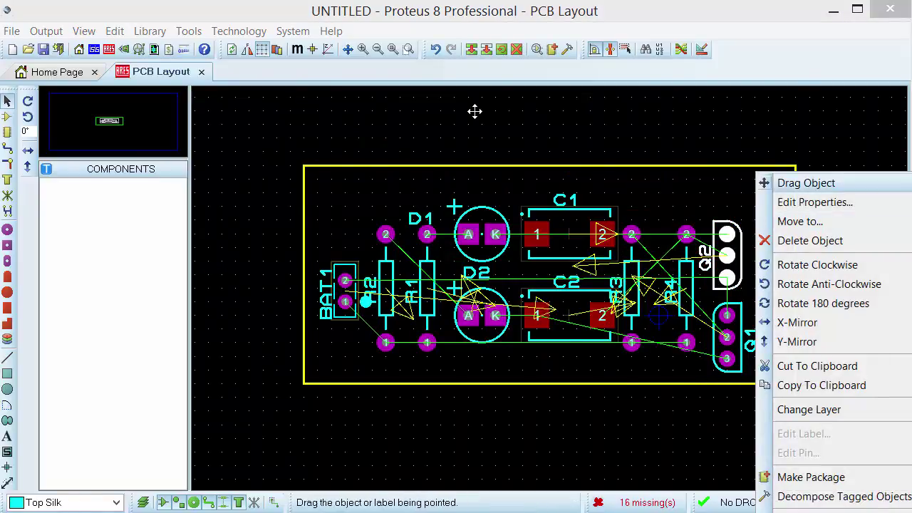
click(804, 181)
click(738, 206)
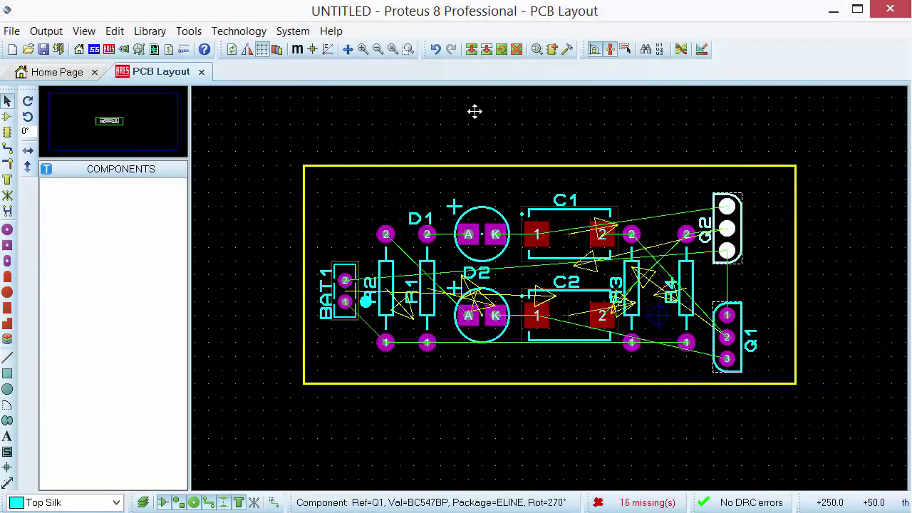
right_click(738, 315)
click(804, 1)
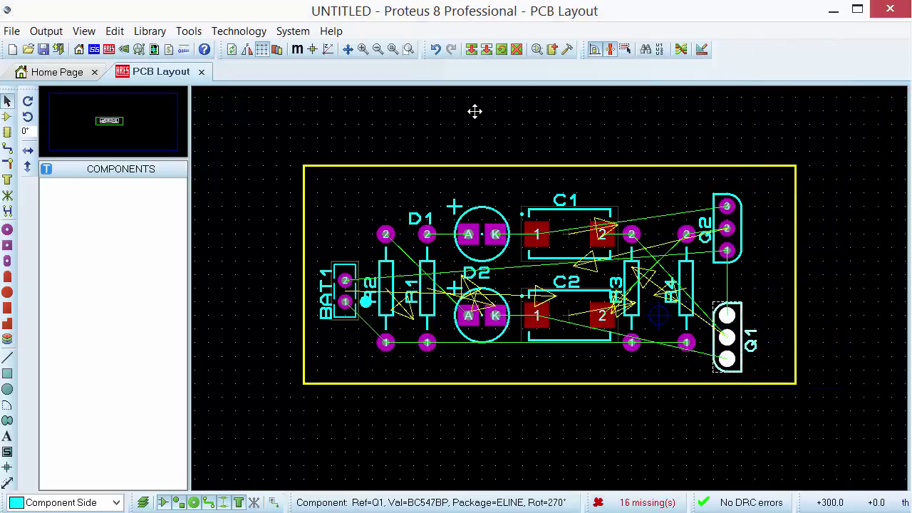
click(740, 288)
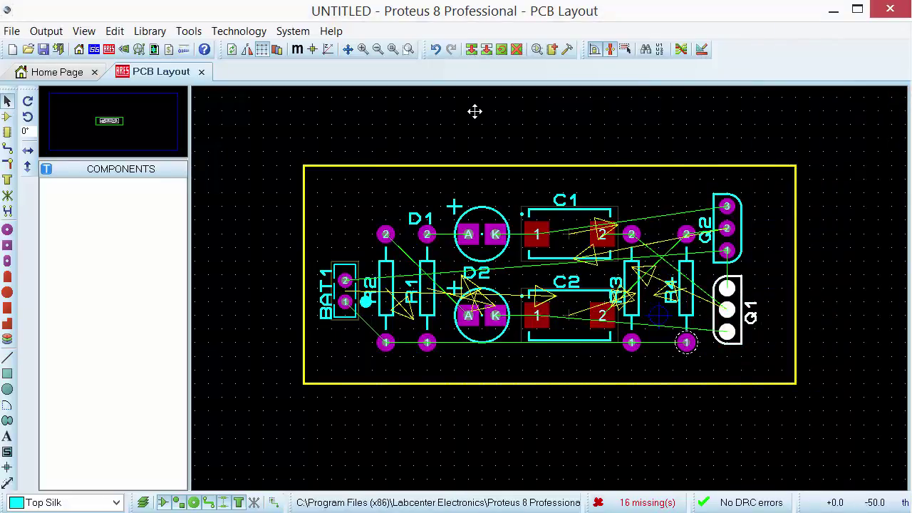
click(385, 288)
click(474, 111)
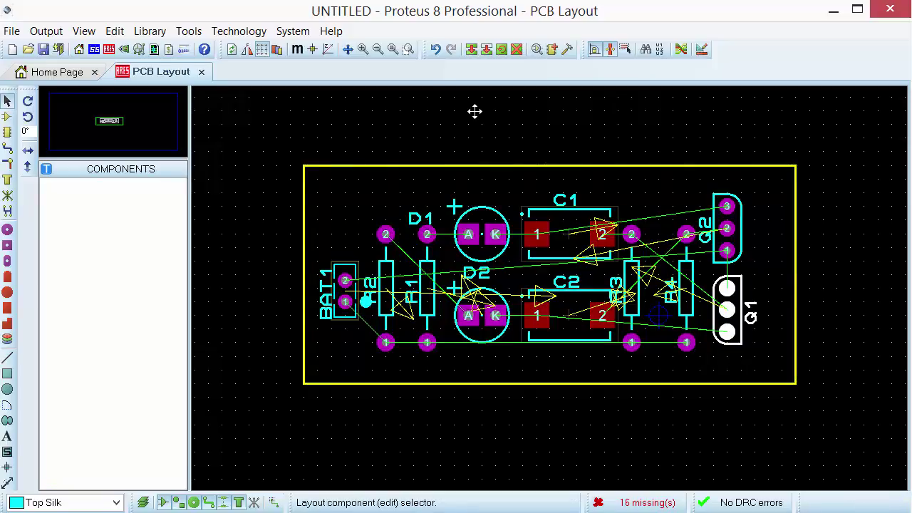
Step: Preview the rearranged board in 3D and close the preview
click(123, 49)
drag(475, 111, 474, 112)
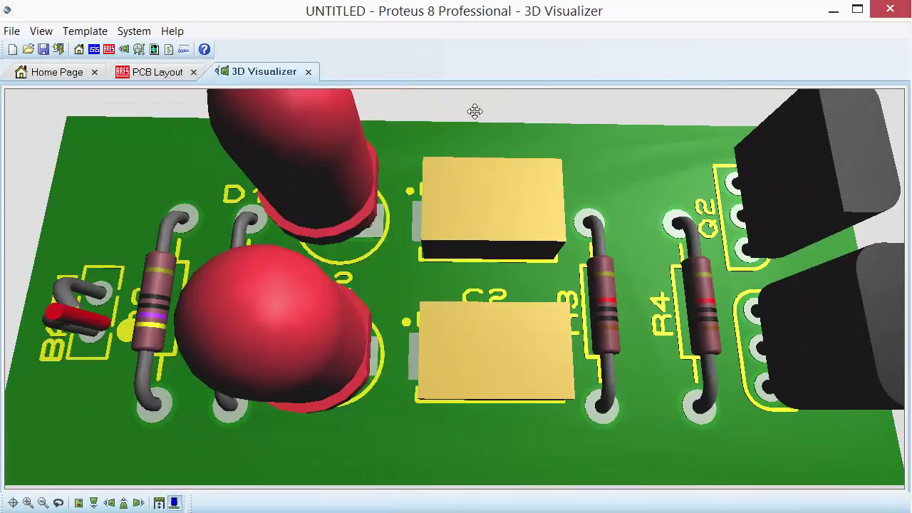
click(309, 72)
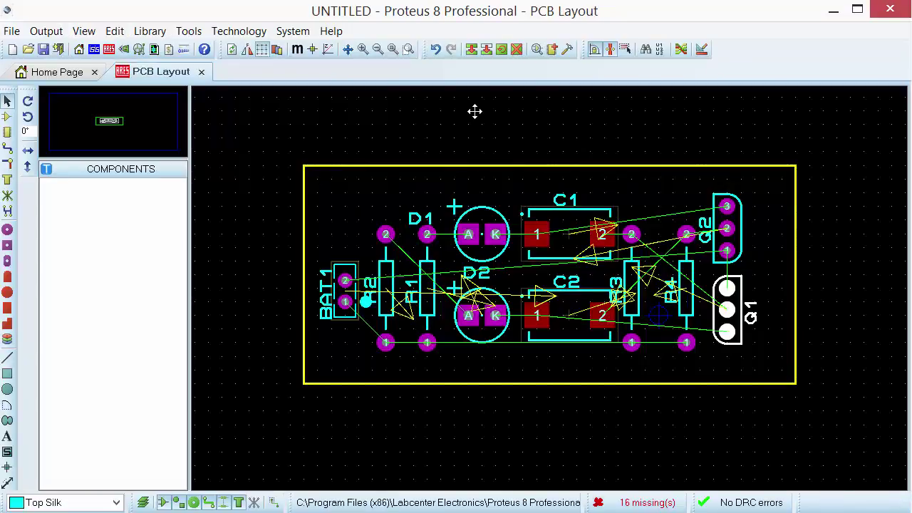
Step: Set the SIGNAL net class's Pair 1 horizontal autorouting layer to Bottom Copper in the design rules
click(701, 49)
click(370, 143)
click(371, 157)
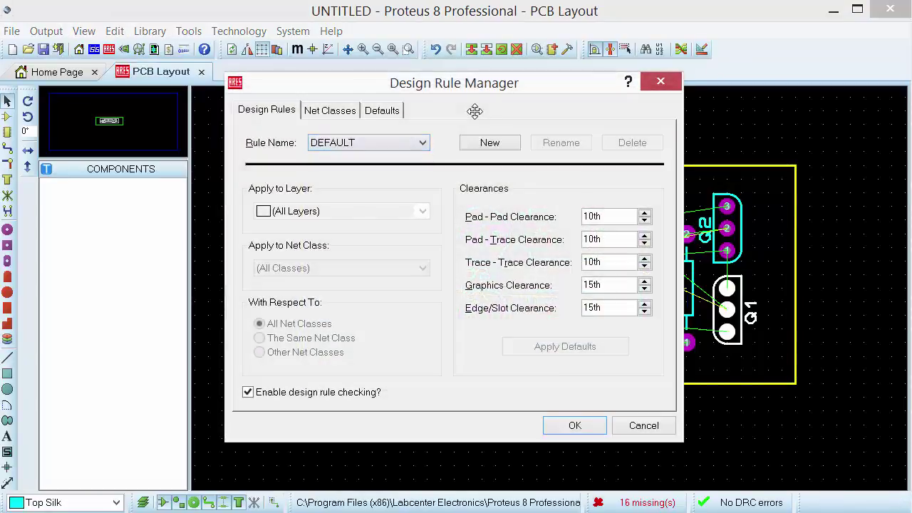
click(331, 110)
click(367, 142)
click(367, 156)
click(595, 208)
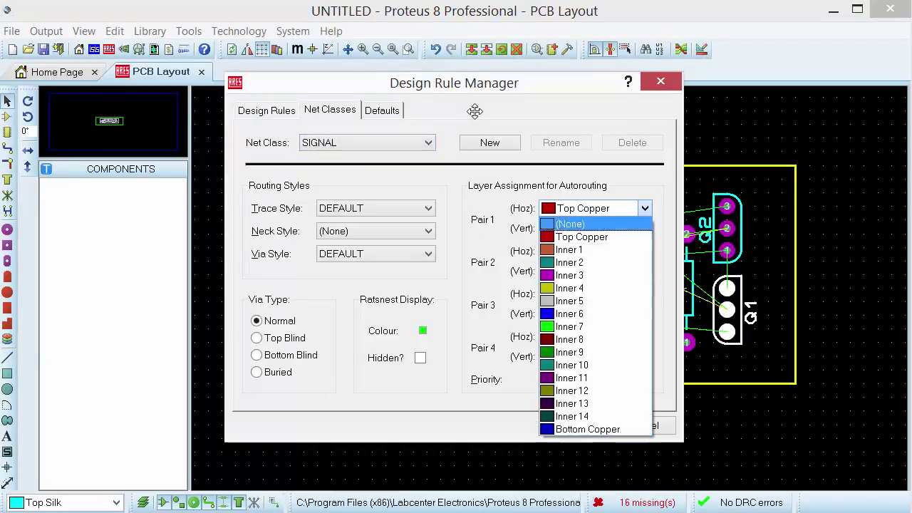
key(Down)
key(Return)
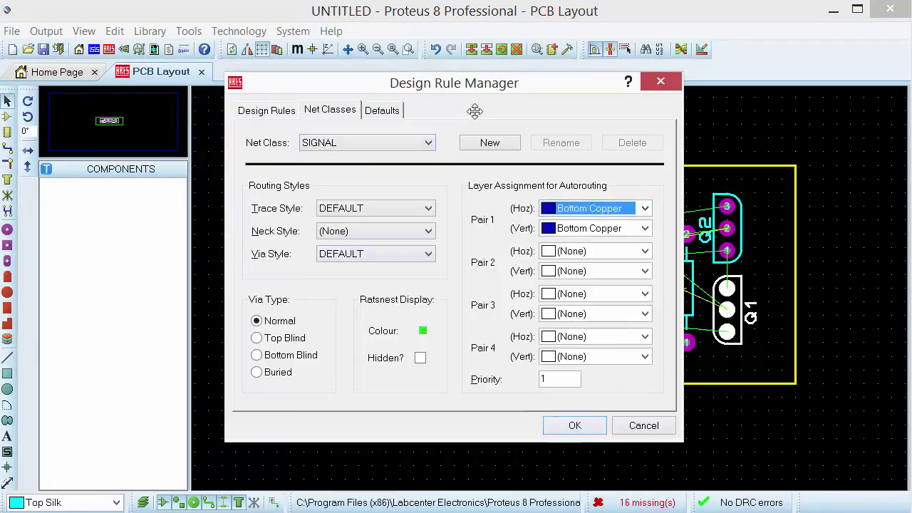
key(alt+t)
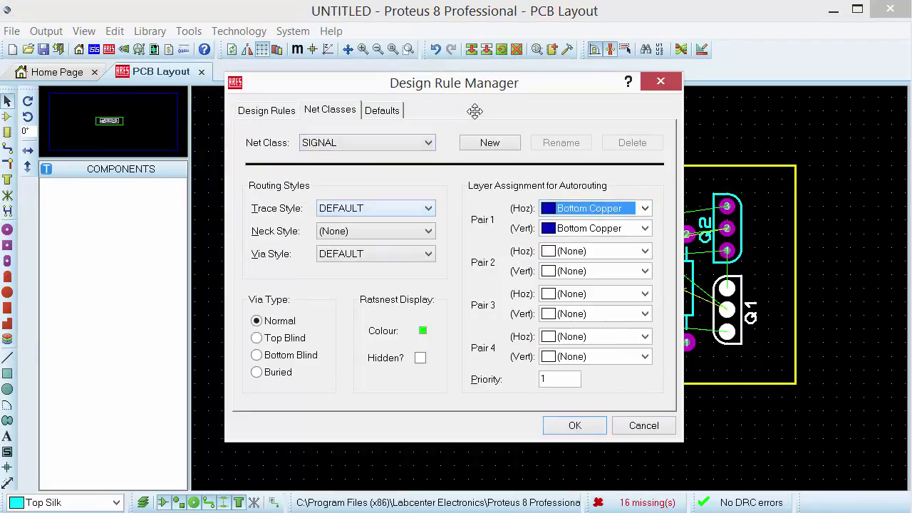
key(Return)
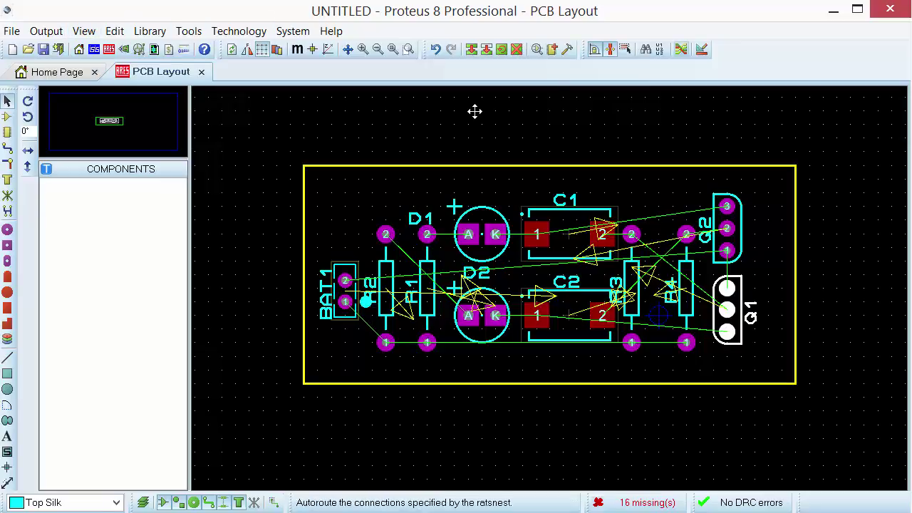
Step: Auto-route the board with the router's basic schedule and its existing settings
click(189, 30)
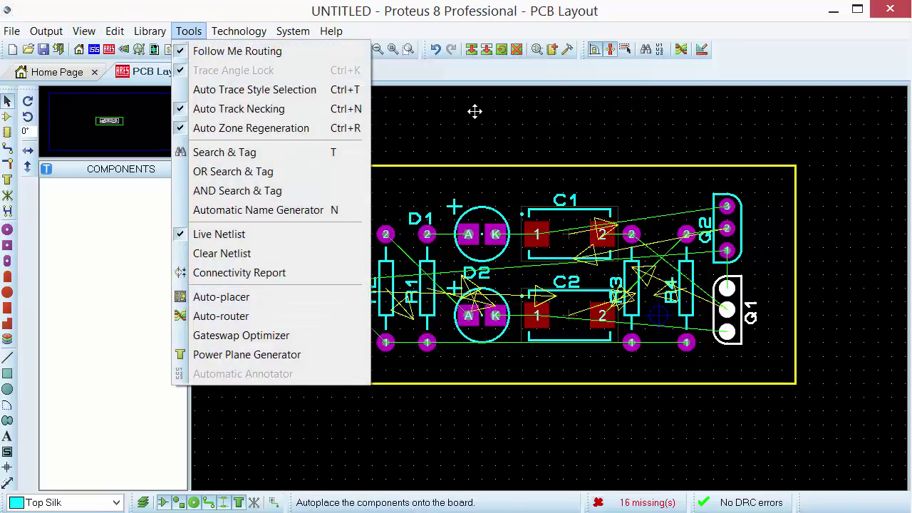
key(Escape)
click(680, 48)
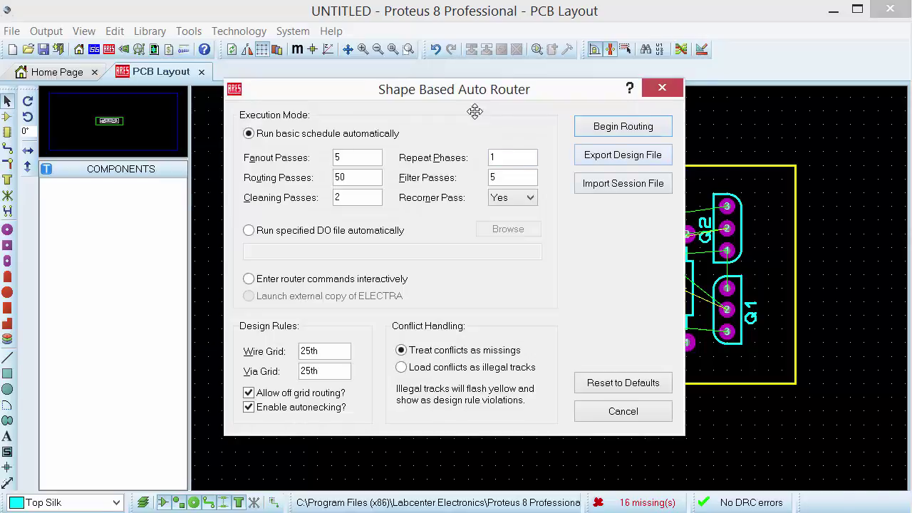
key(Return)
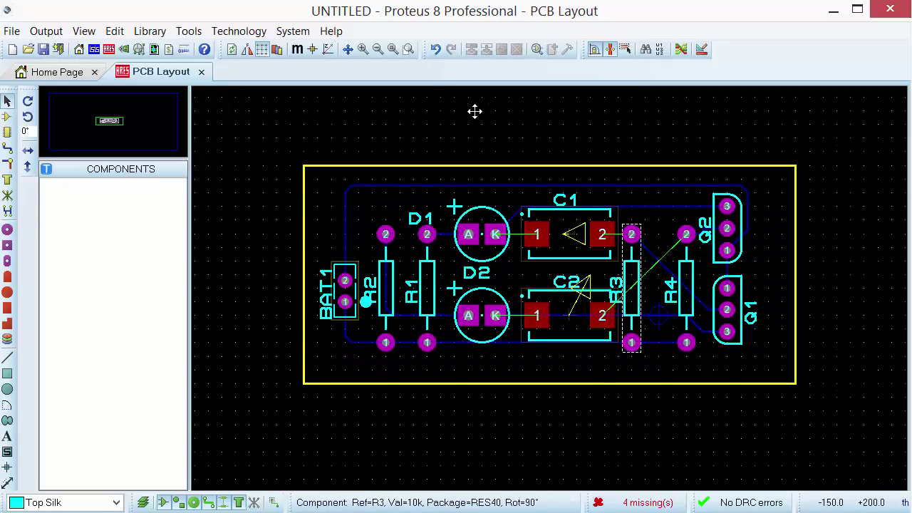
scroll(474, 111, up, 1)
middle_click(474, 112)
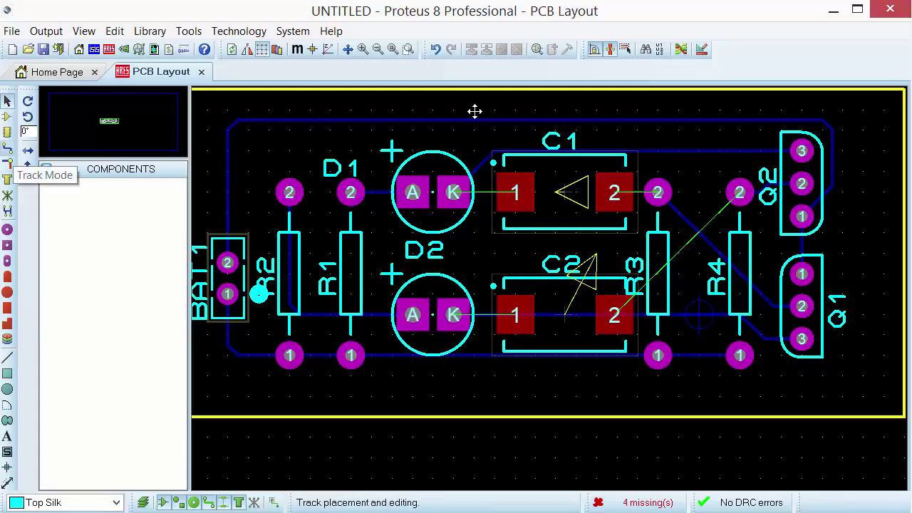
click(7, 148)
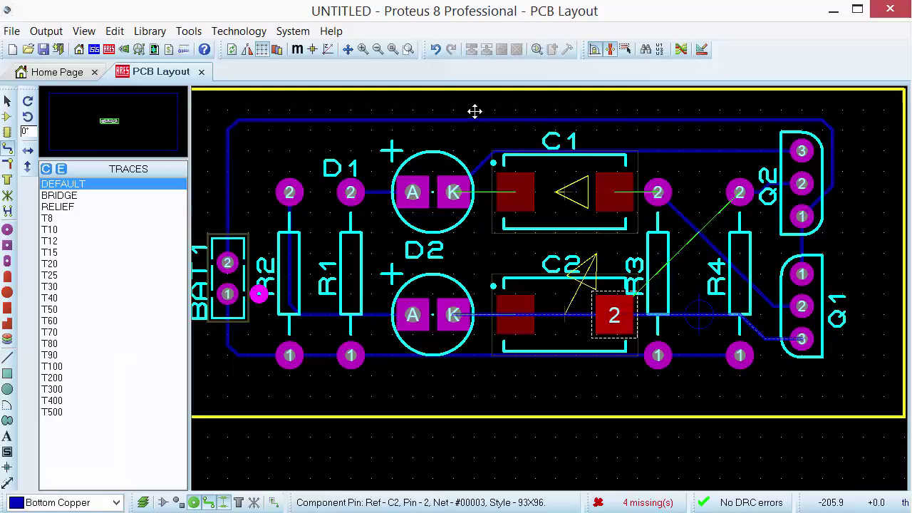
click(614, 314)
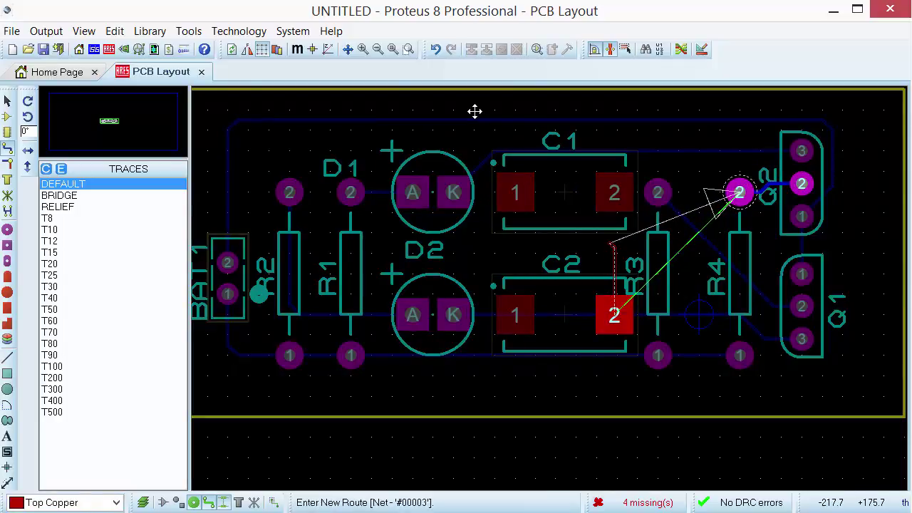
key(Escape)
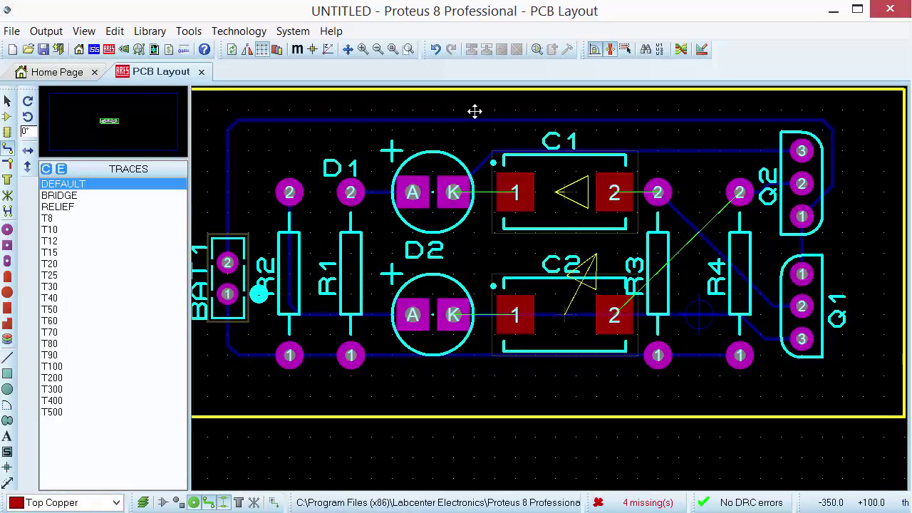
Step: Set the current layer for track placement to Bottom Copper
click(65, 502)
click(65, 502)
key(space)
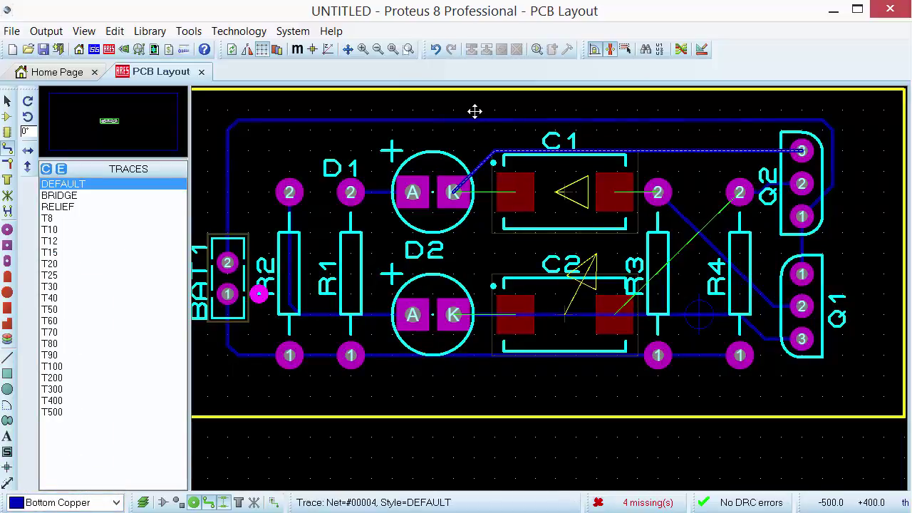
Step: Inspect the board's component side and the routed tracks on its underside in 3D, and close the preview
key(F6)
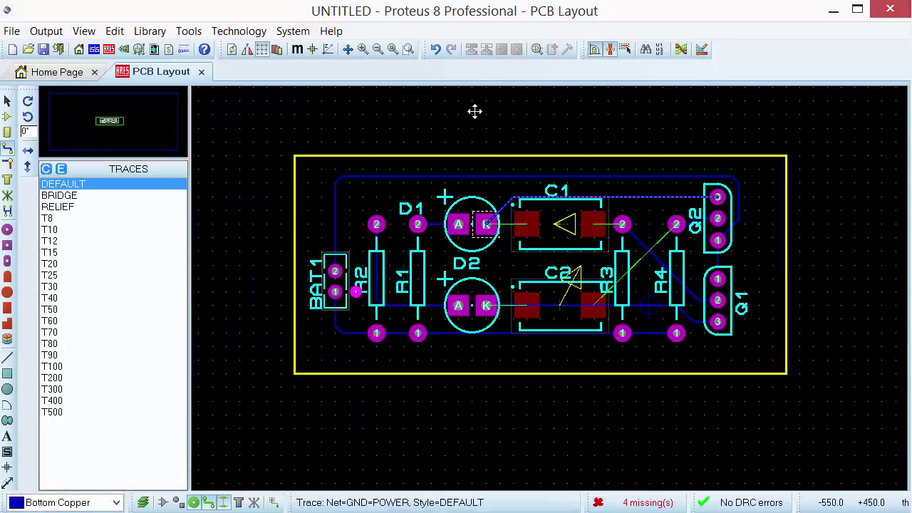
middle_click(474, 111)
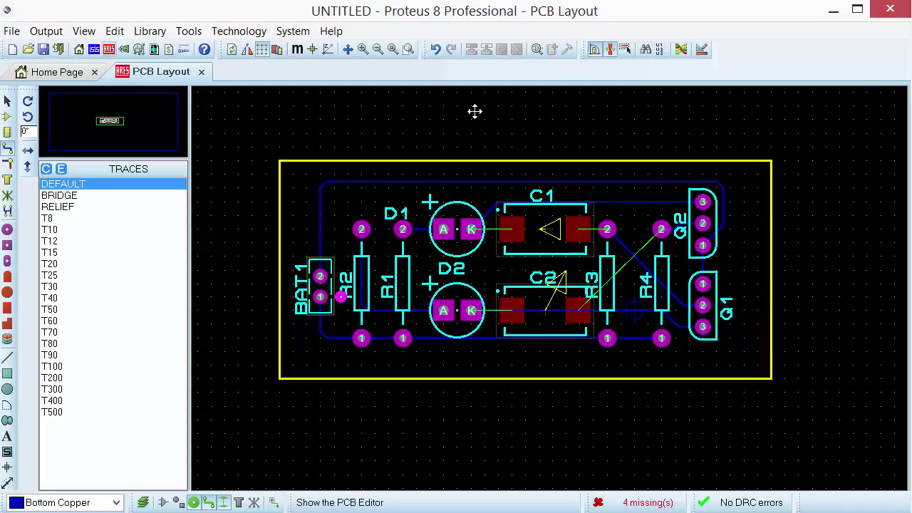
click(124, 49)
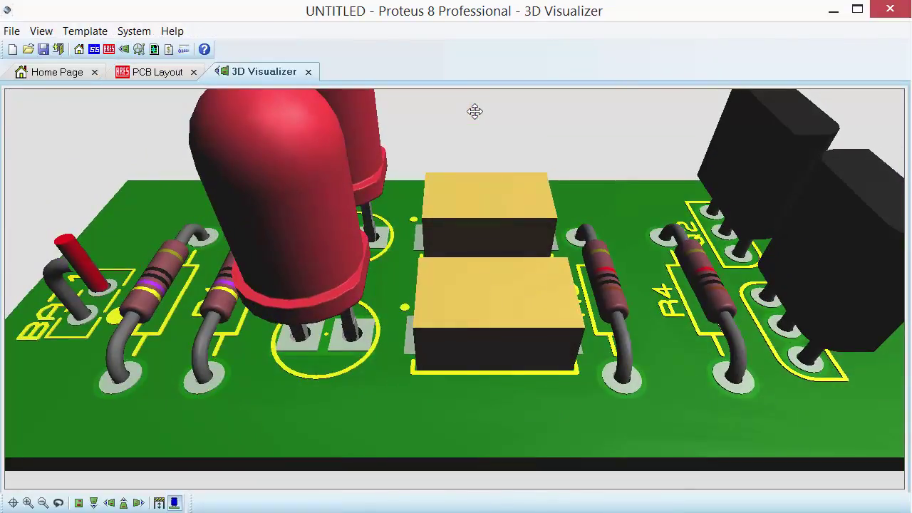
drag(475, 111, 474, 111)
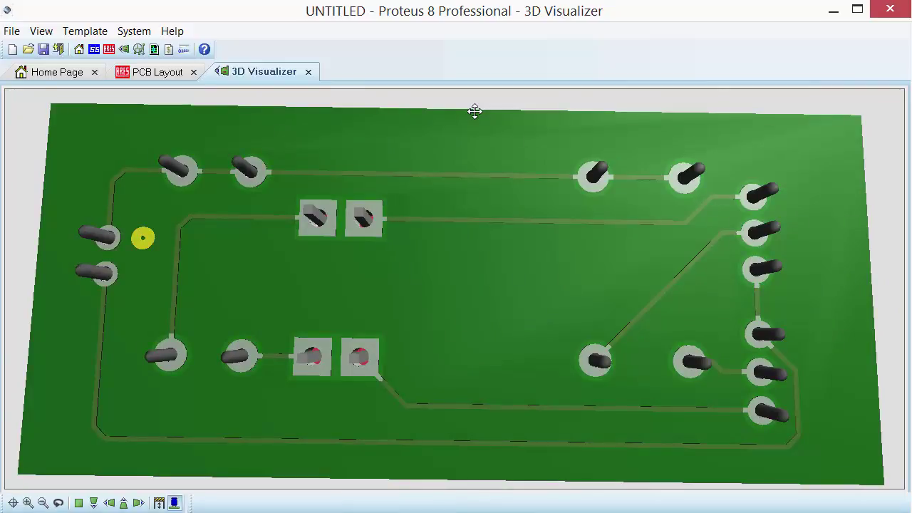
drag(475, 111, 474, 111)
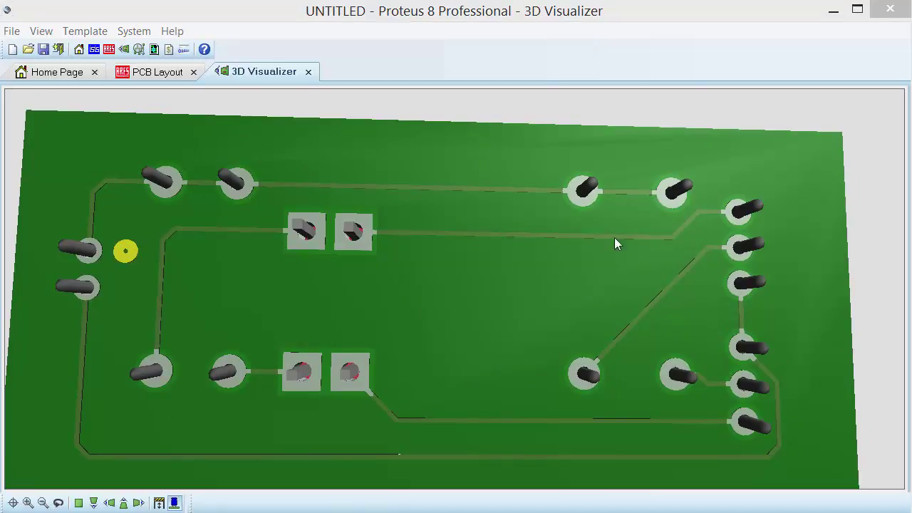
middle_click(496, 204)
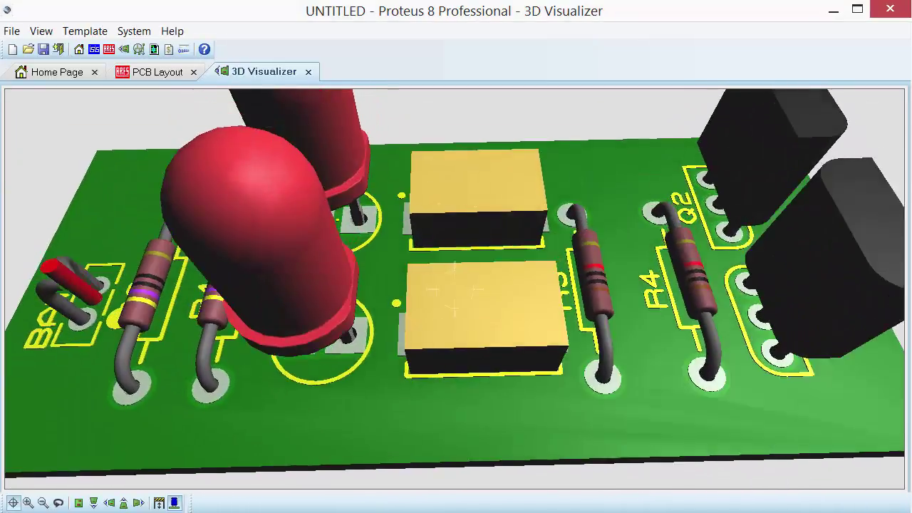
middle_click(330, 379)
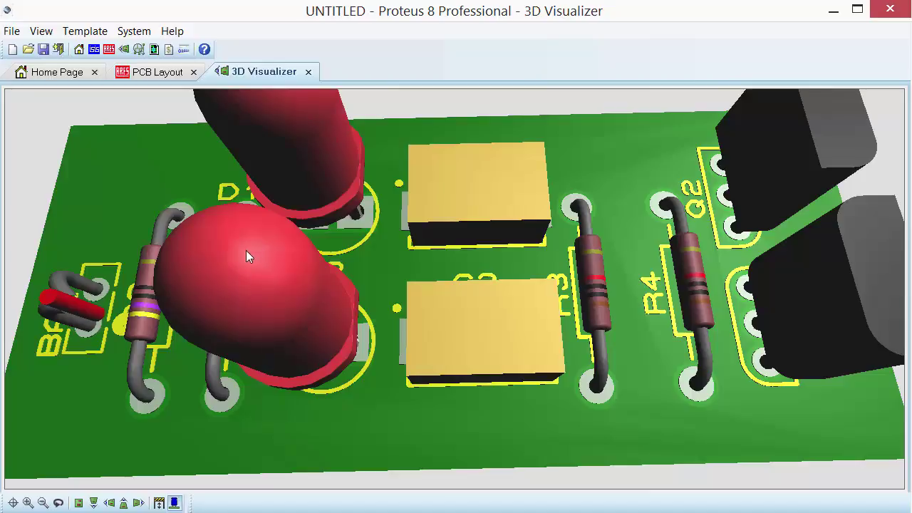
drag(337, 438, 455, 289)
right_click(455, 289)
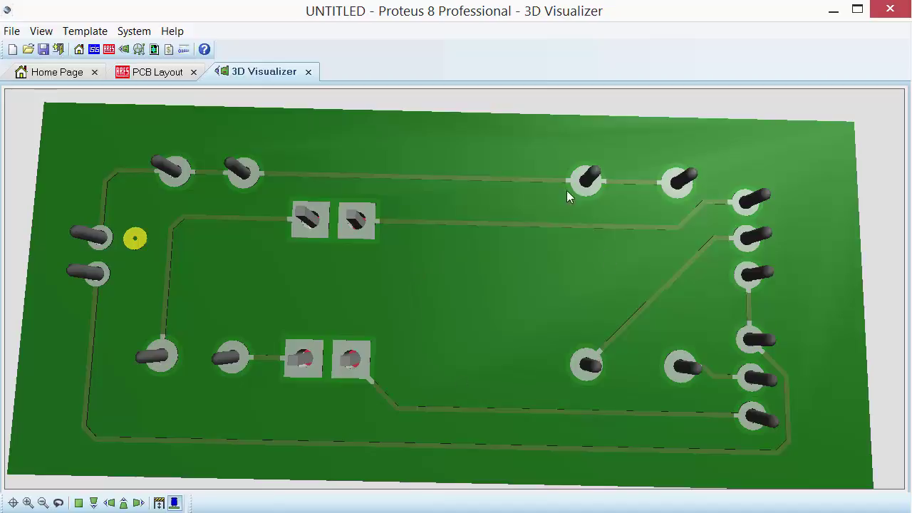
click(497, 264)
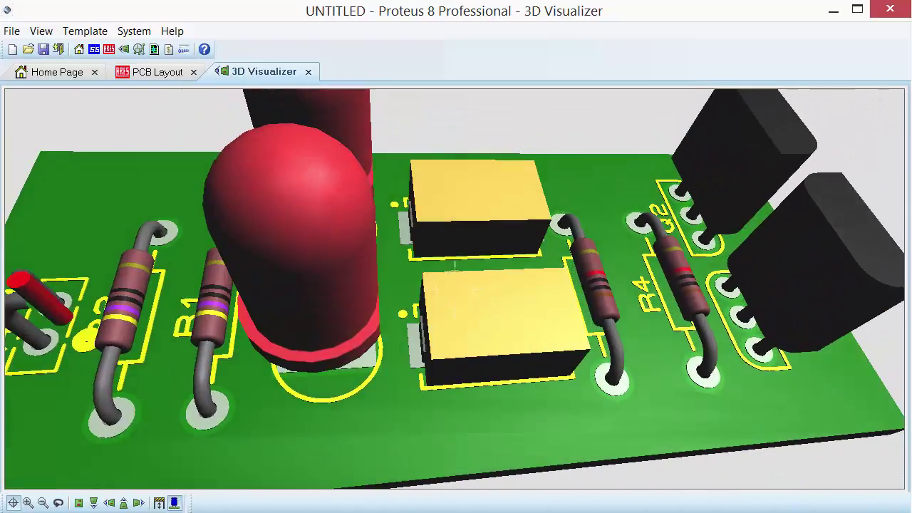
right_click(455, 289)
click(306, 72)
Step: Hand-route R4 pin 2 to C2 pin 2 on Bottom Copper, crossing the diagonal track with a short Top Copper link between two vias
scroll(616, 295, up, 1)
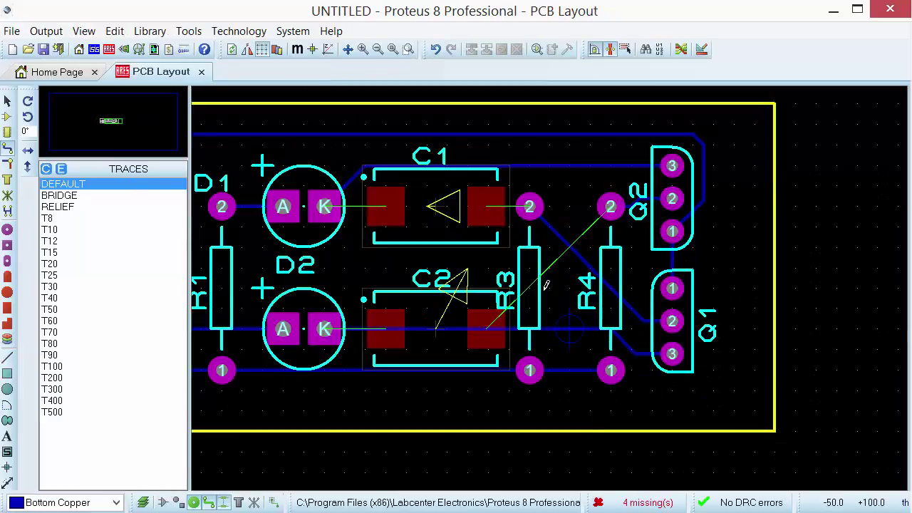
scroll(536, 263, up, 1)
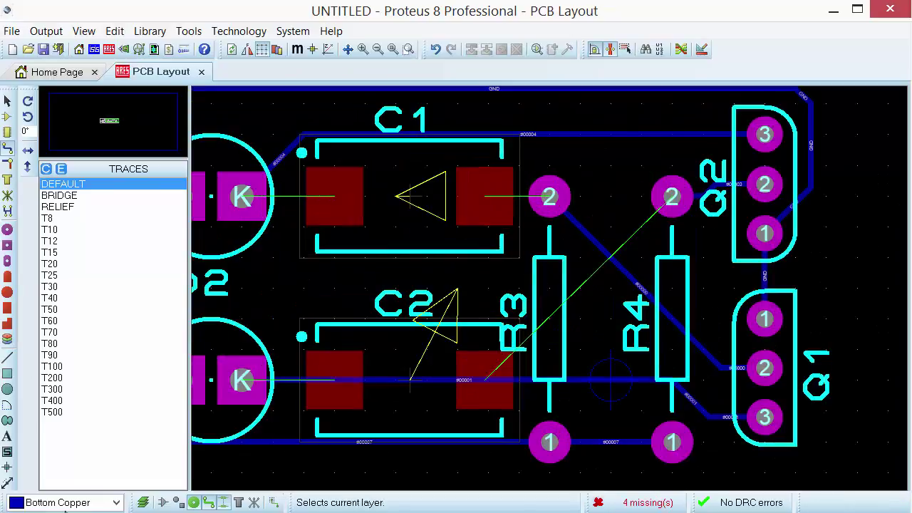
click(8, 149)
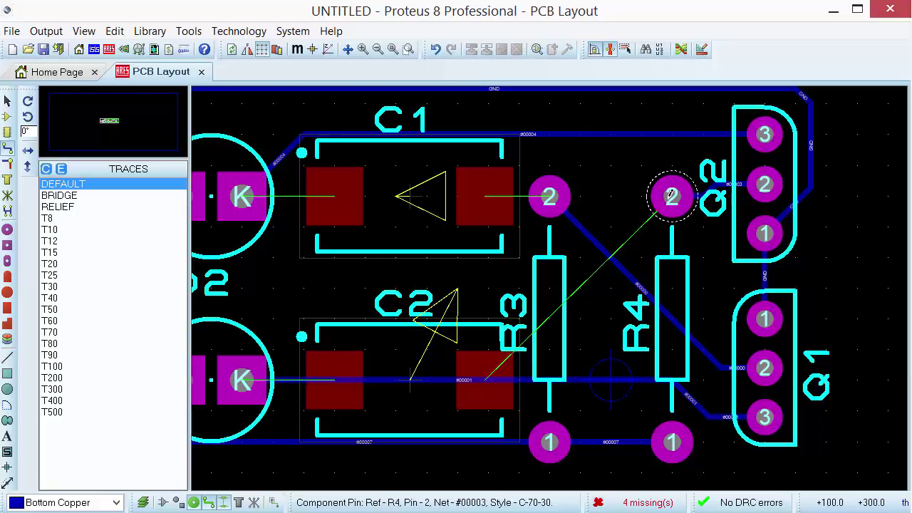
click(672, 202)
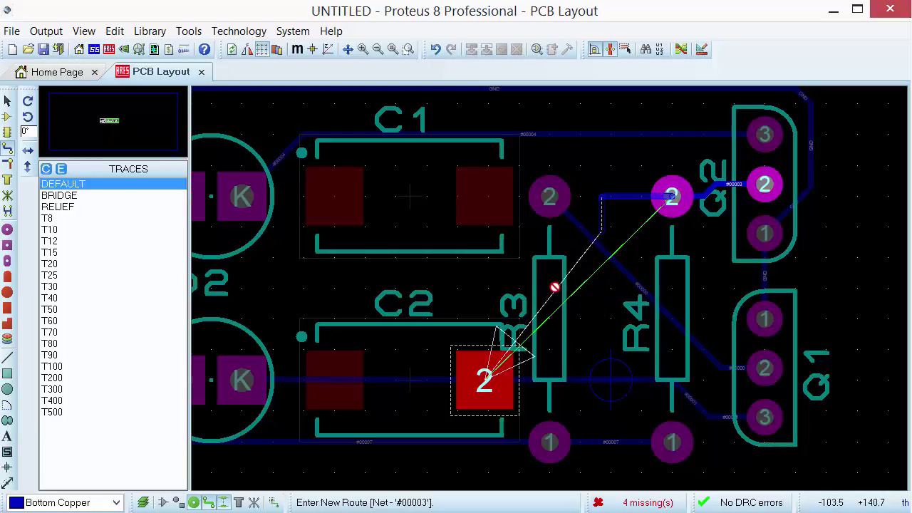
double_click(602, 218)
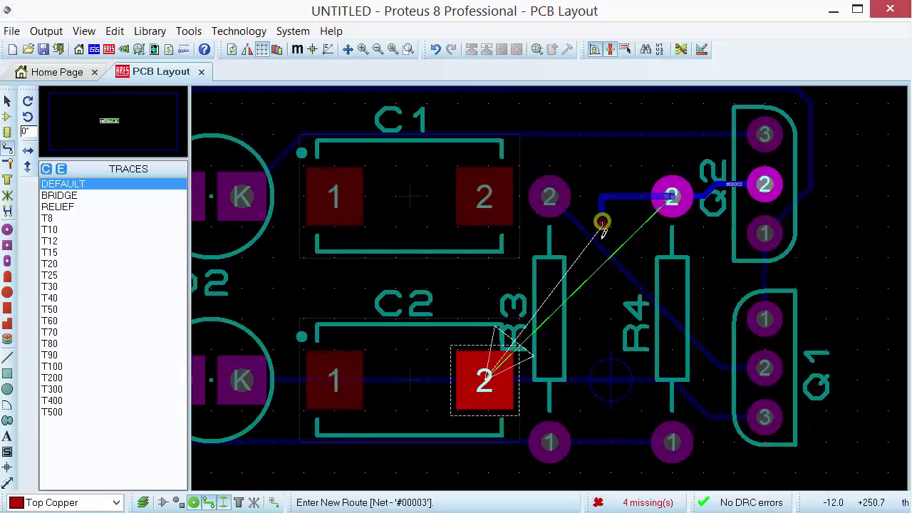
double_click(603, 287)
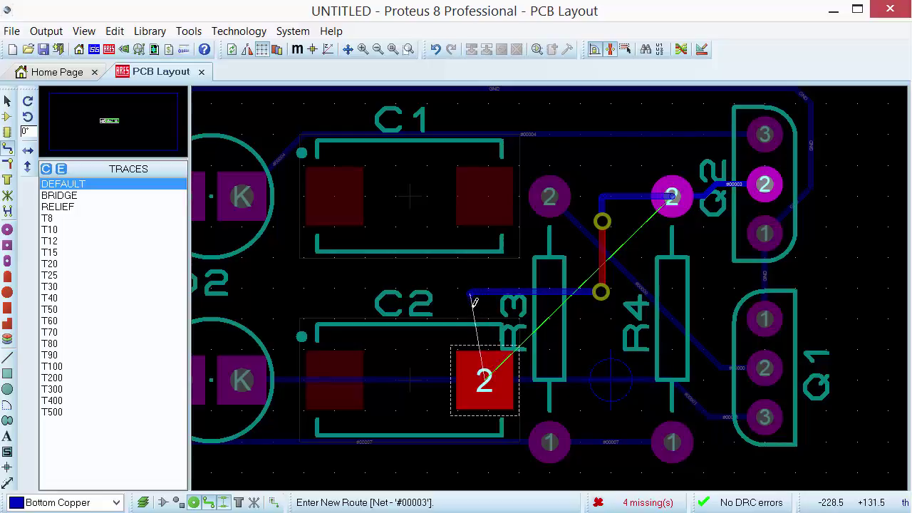
click(484, 370)
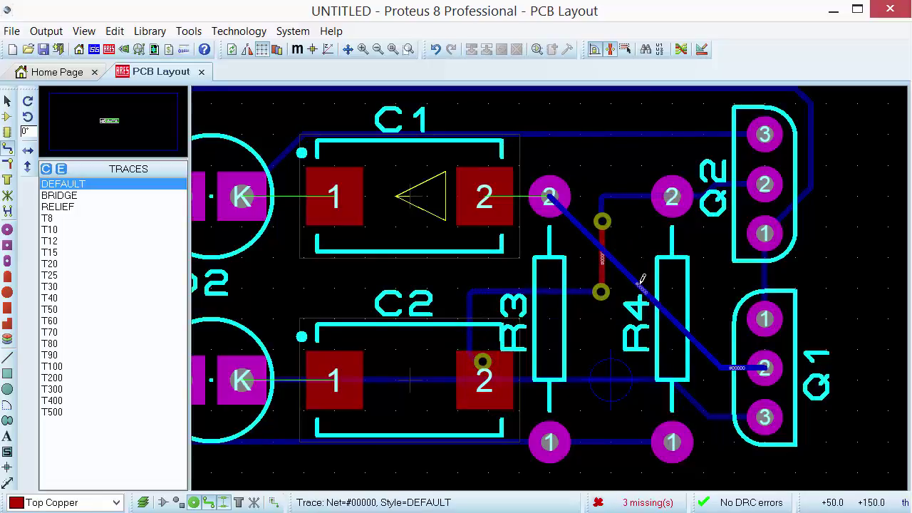
Step: Inspect the new R4-to-C2 connection up close and on both sides of the board in 3D, and close the preview
scroll(601, 257, up, 2)
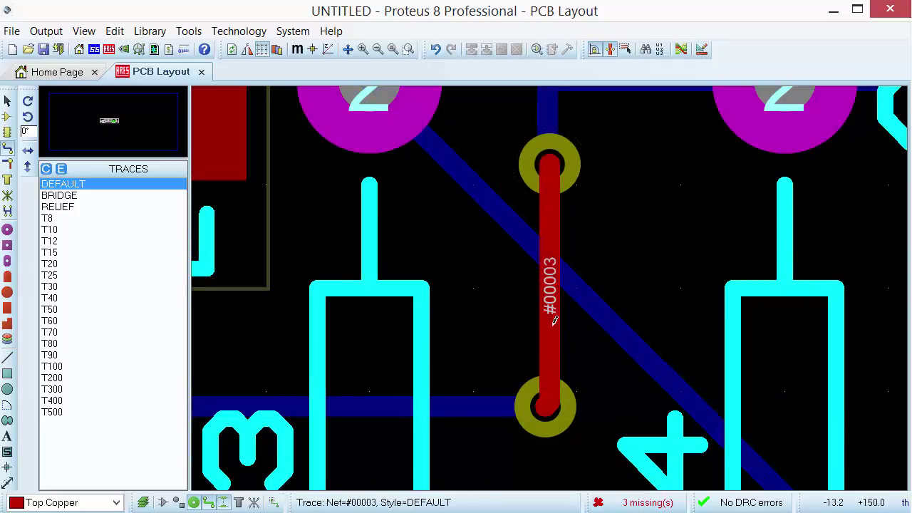
scroll(563, 287, down, 3)
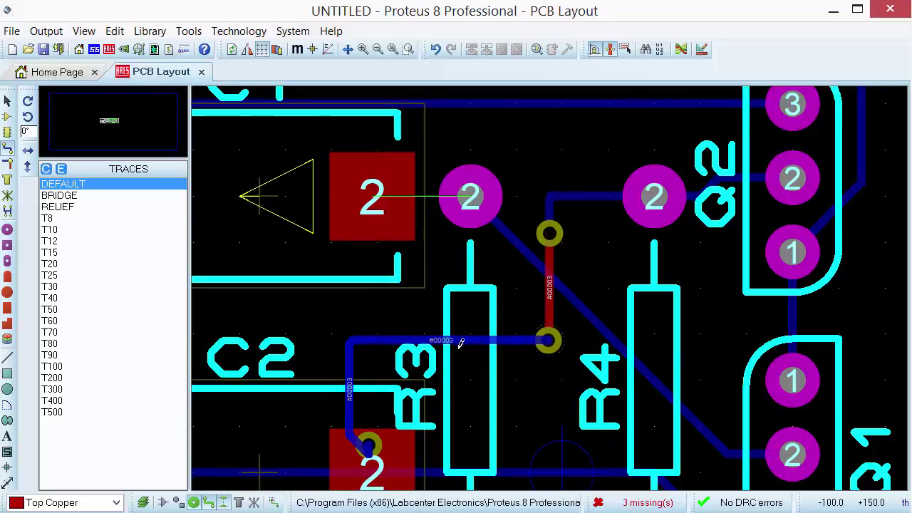
click(130, 53)
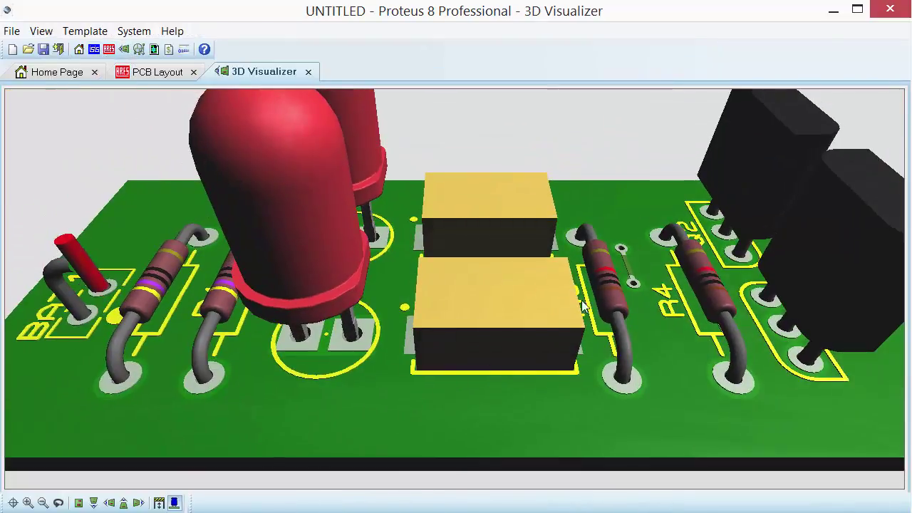
click(582, 305)
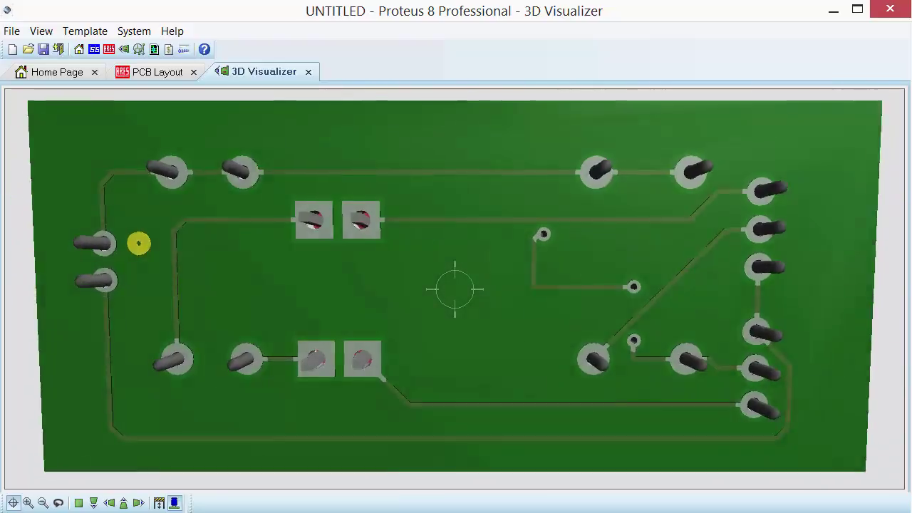
right_click(466, 291)
middle_click(624, 298)
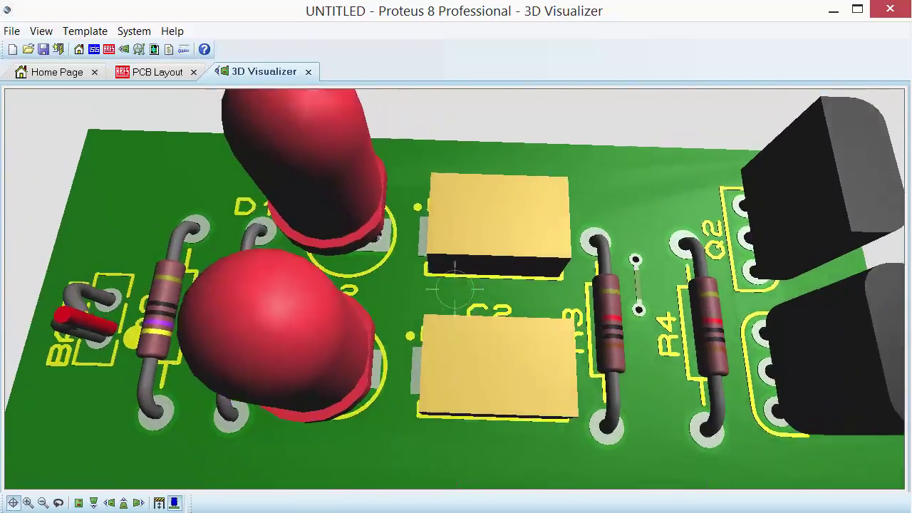
middle_click(456, 294)
click(307, 72)
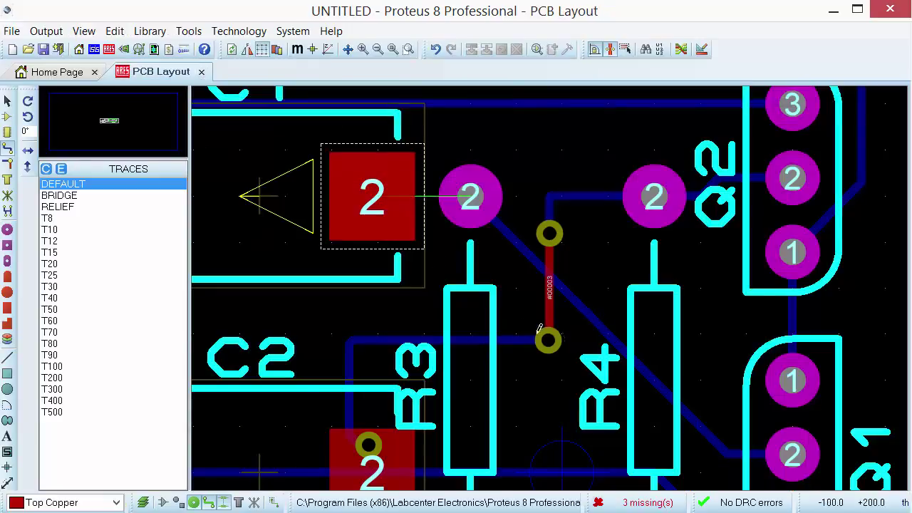
Step: Examine the layout around D1, D2, R1 and C2 up close, and return to an overview of the whole board
key(F7)
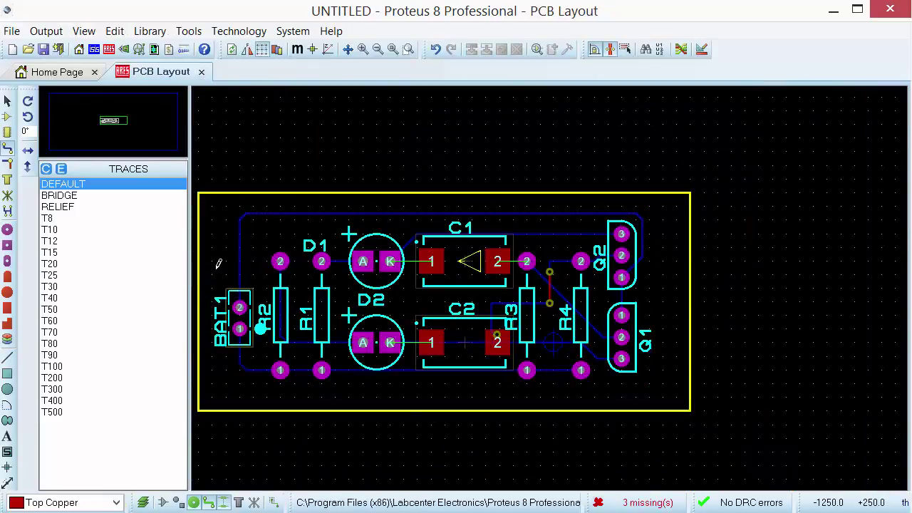
key(F6)
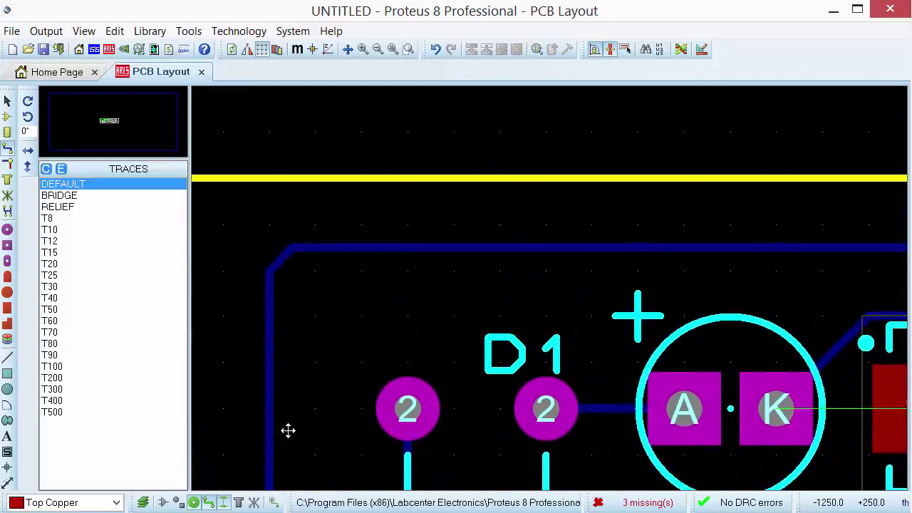
click(384, 346)
click(108, 122)
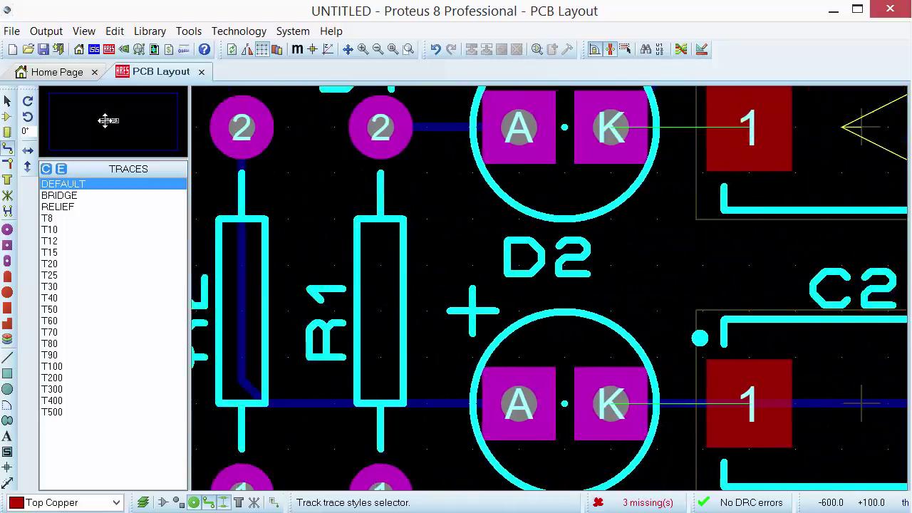
scroll(104, 121, down, 1)
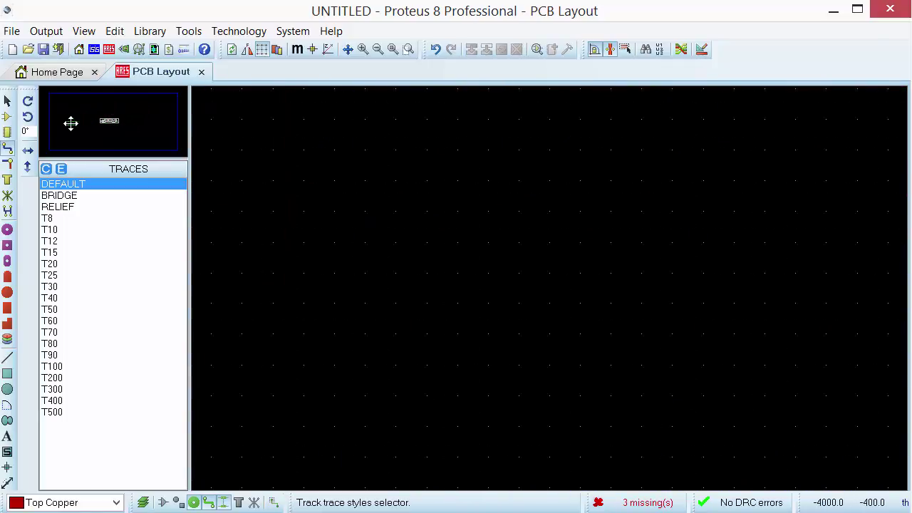
right_click(71, 122)
click(107, 119)
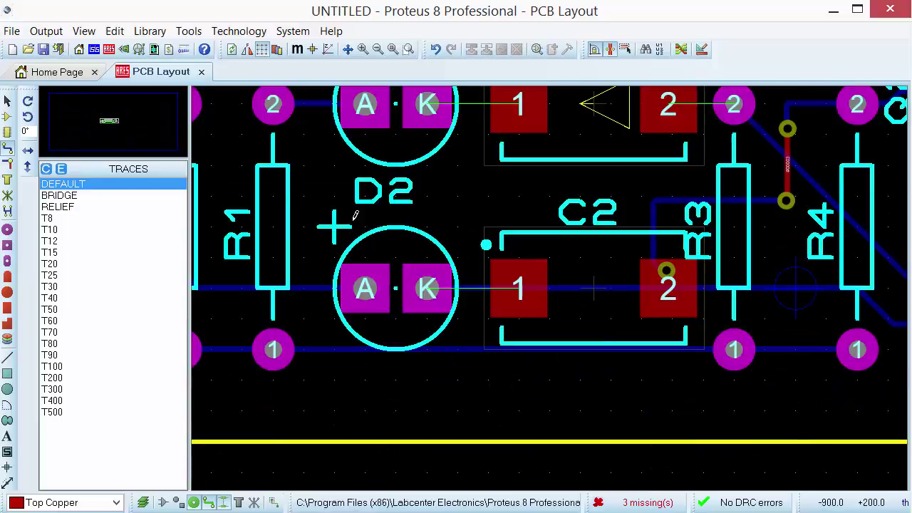
scroll(355, 215, down, 1)
scroll(494, 330, down, 1)
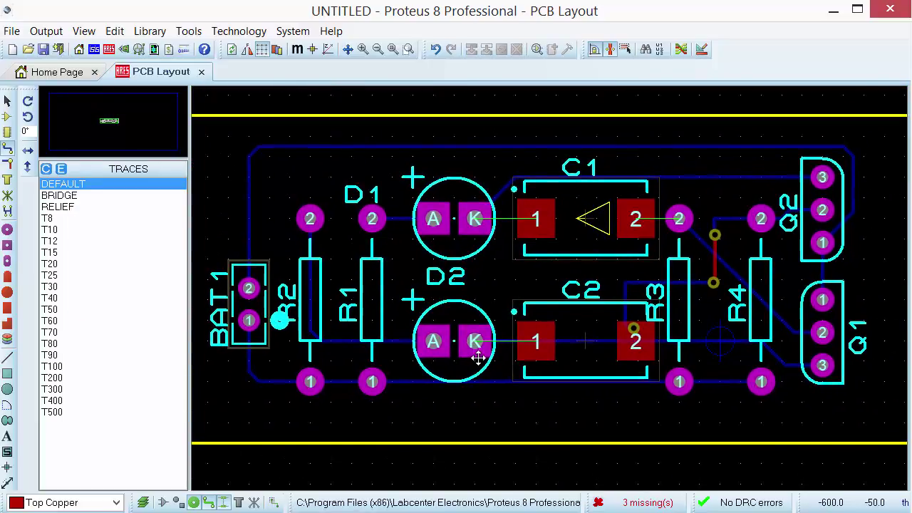
scroll(478, 356, down, 1)
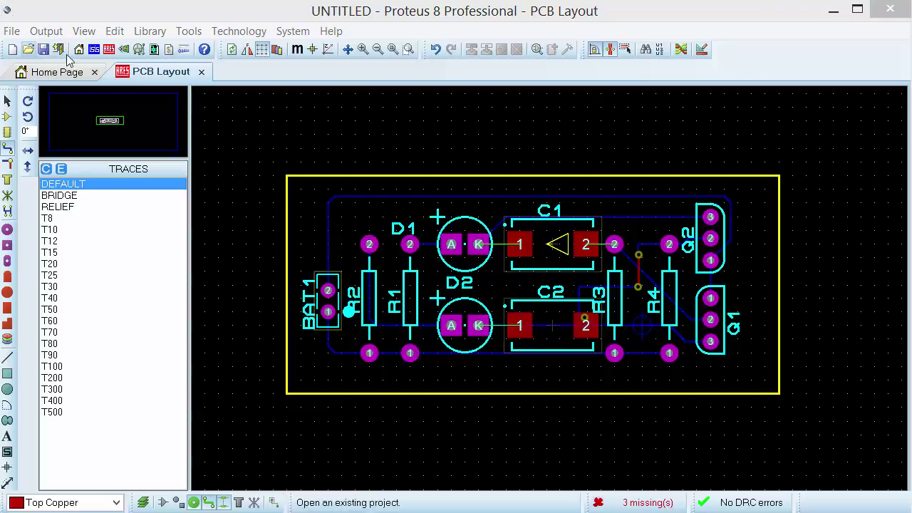
Step: Examine the Top Copper link and its two vias between R3 and R4 up close in the 3D preview
click(123, 49)
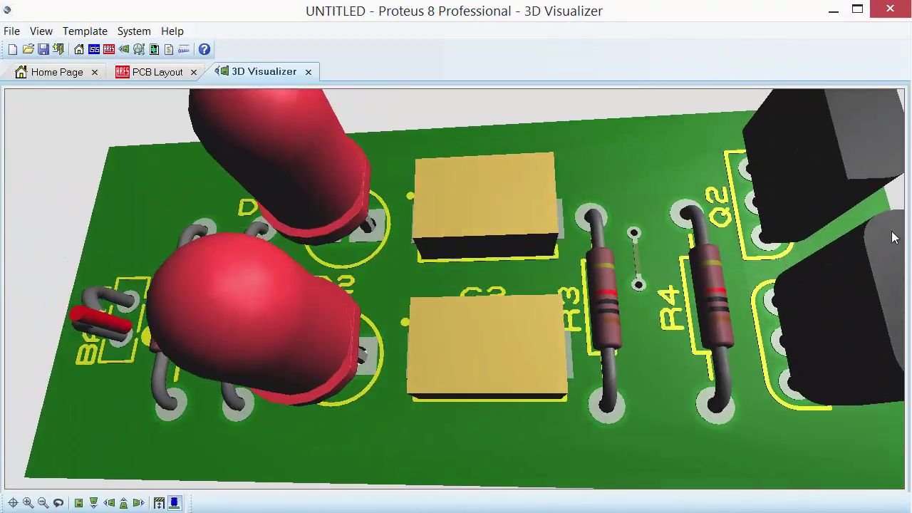
click(633, 235)
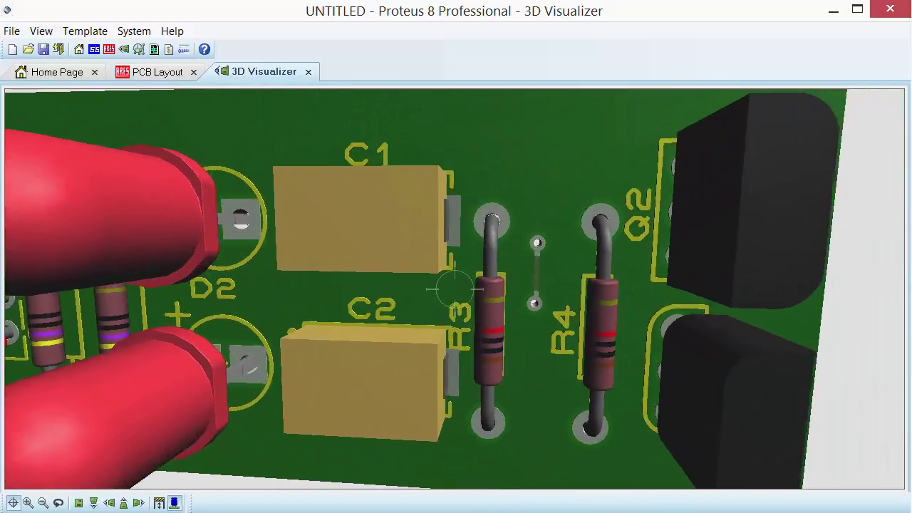
scroll(454, 289, up, 1)
scroll(455, 288, up, 5)
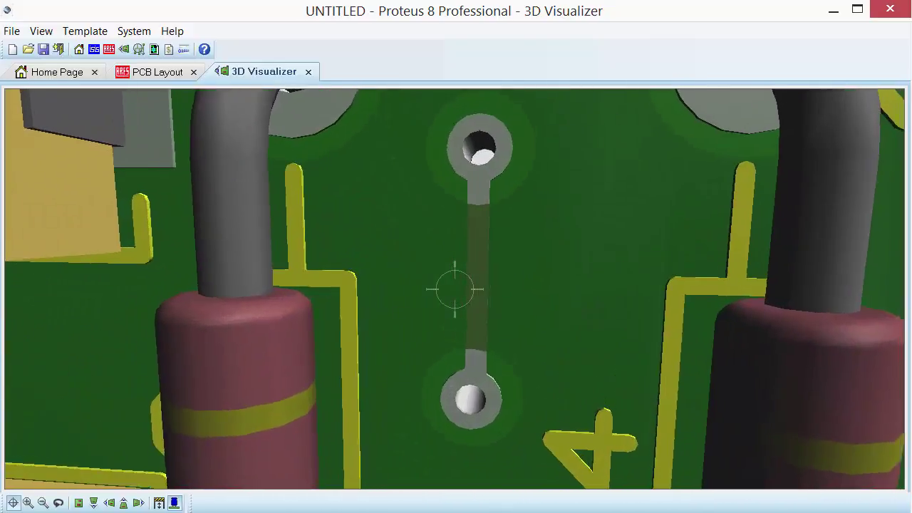
scroll(454, 288, down, 2)
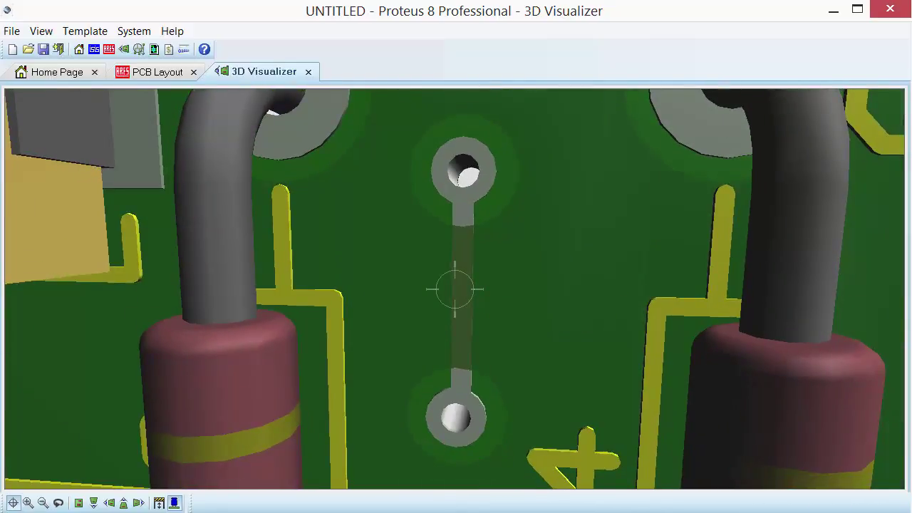
scroll(455, 288, down, 4)
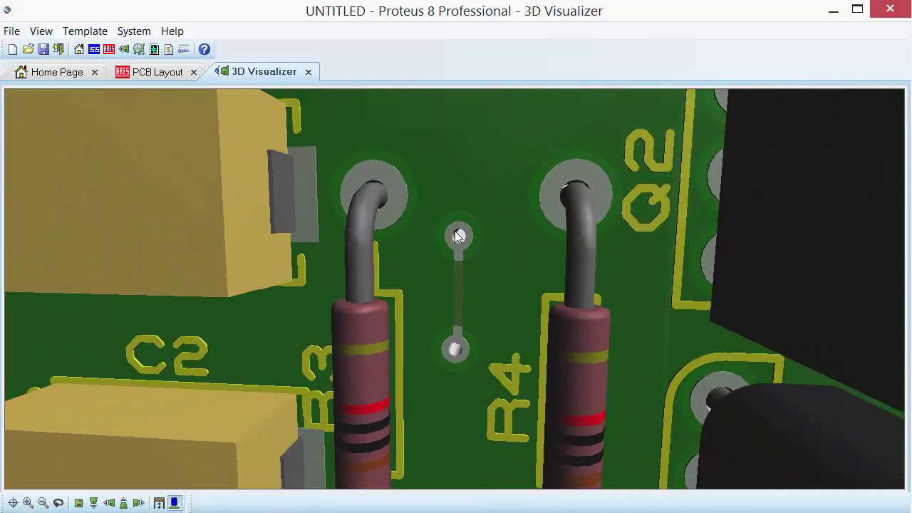
scroll(446, 350, down, 1)
Step: Examine the underside tracks and vias, the board's edge and the component side from several angles in 3D
click(446, 350)
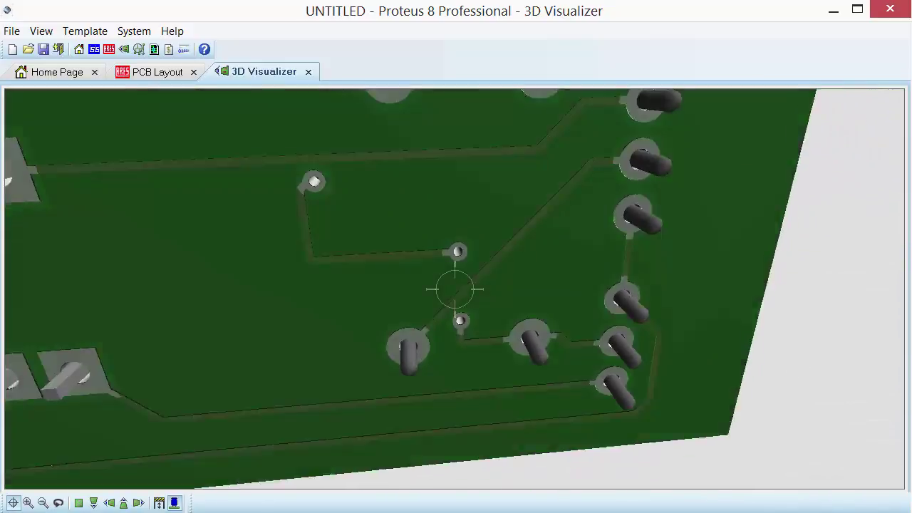
scroll(454, 288, down, 5)
scroll(454, 288, up, 2)
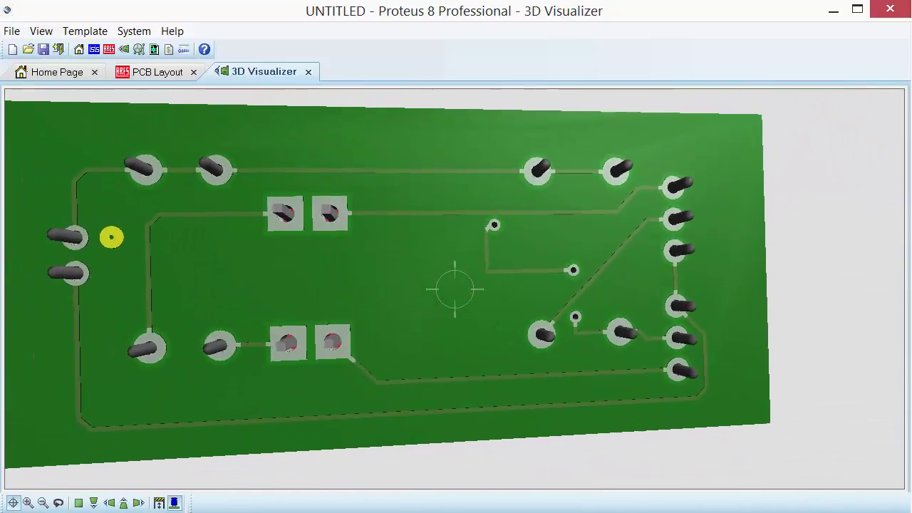
middle_click(457, 301)
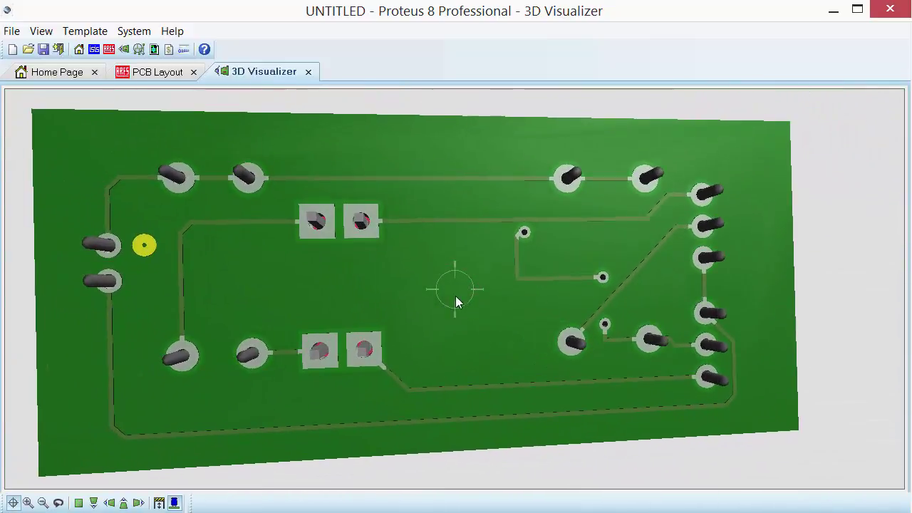
middle_click(735, 298)
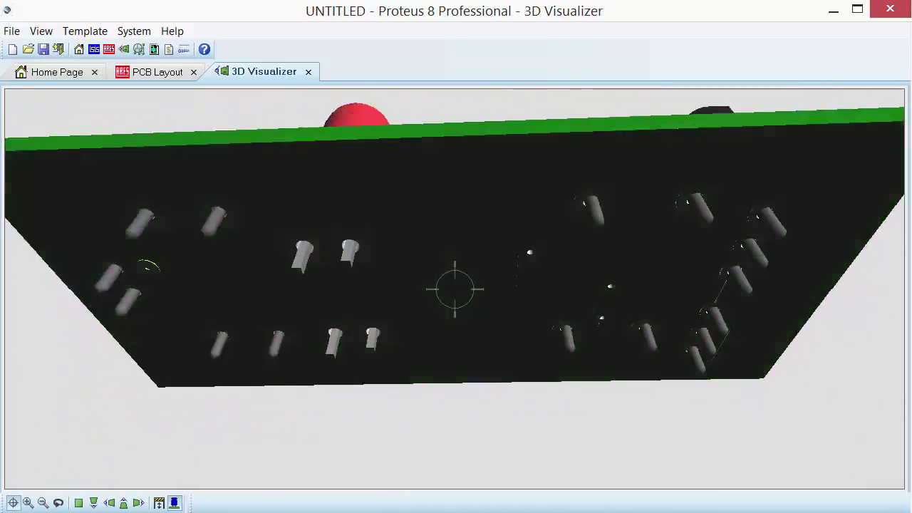
scroll(455, 289, up, 3)
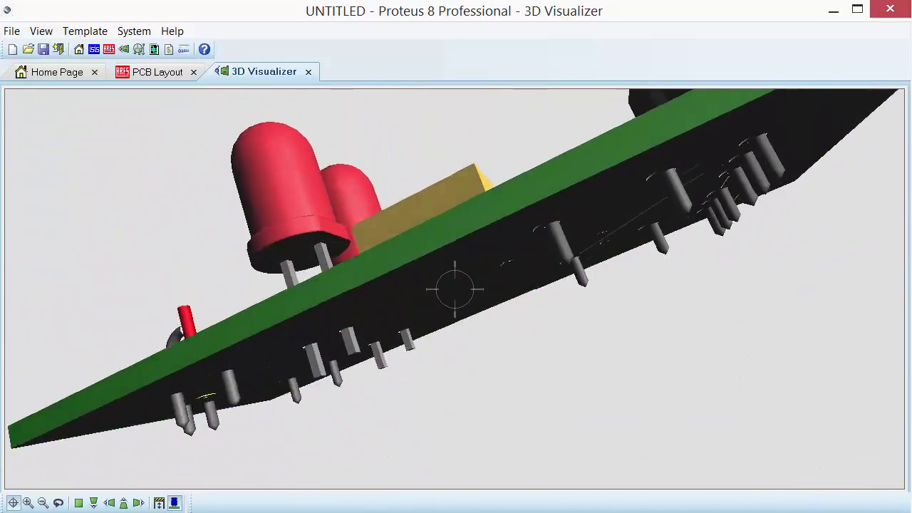
drag(454, 289, 450, 232)
drag(454, 289, 427, 375)
scroll(454, 288, up, 2)
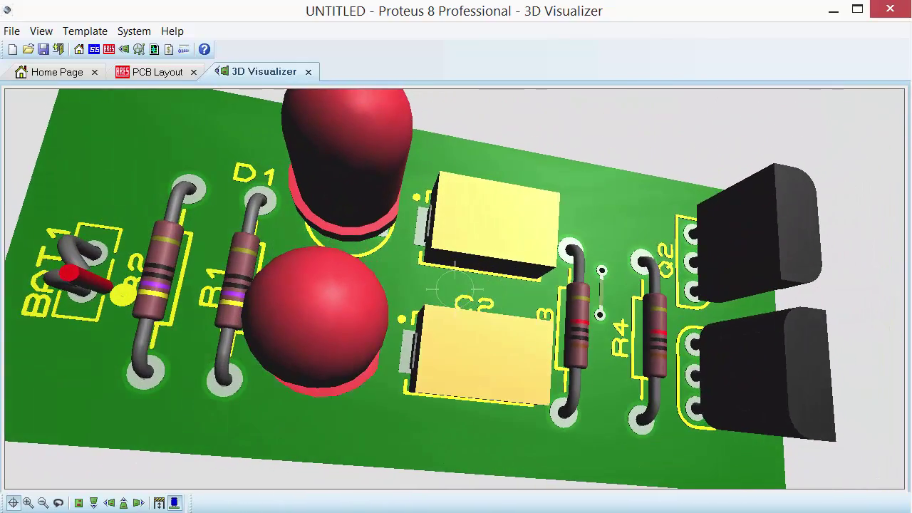
click(555, 382)
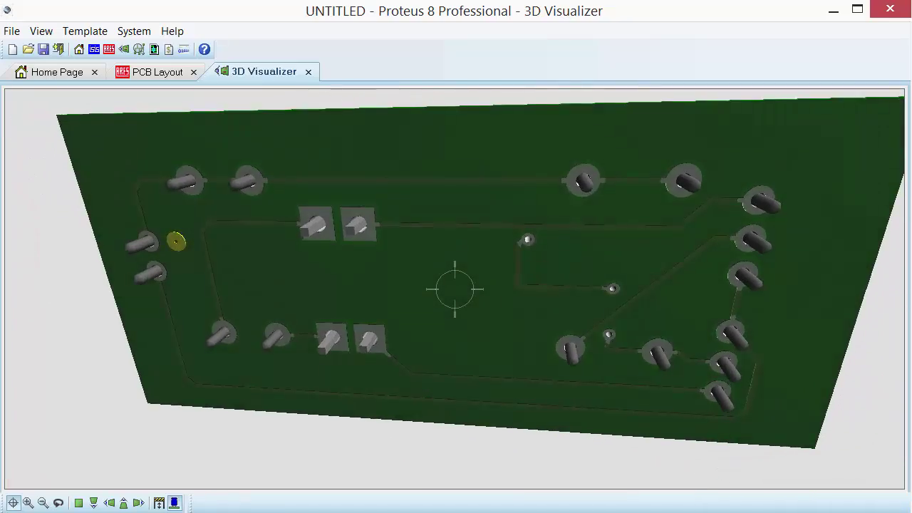
drag(455, 288, 455, 377)
scroll(455, 288, down, 8)
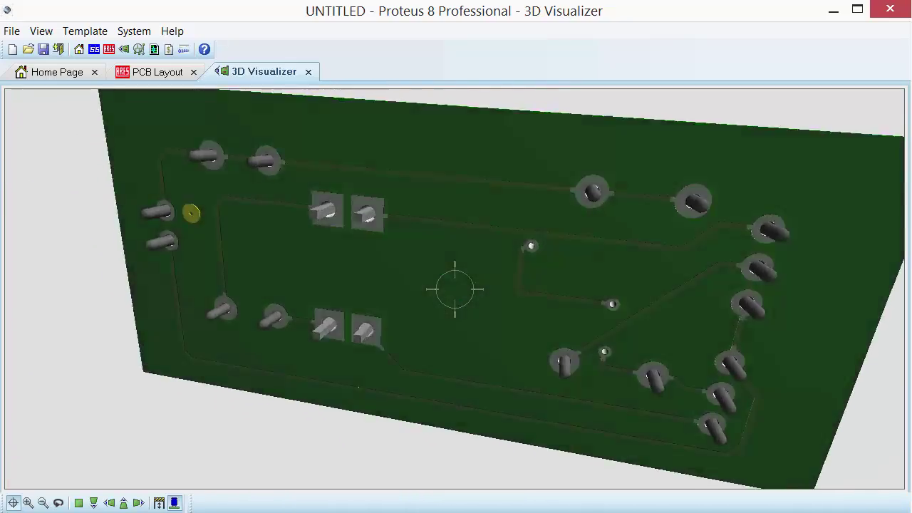
scroll(454, 288, up, 8)
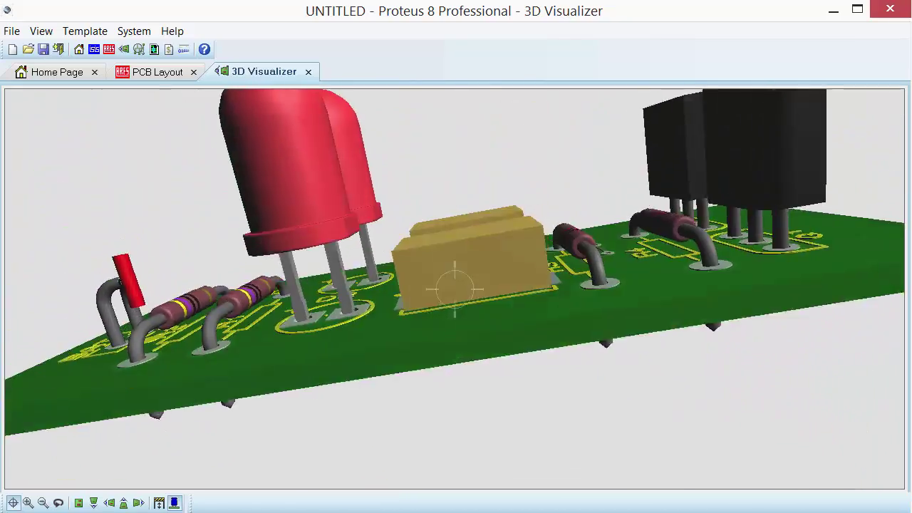
scroll(454, 288, up, 6)
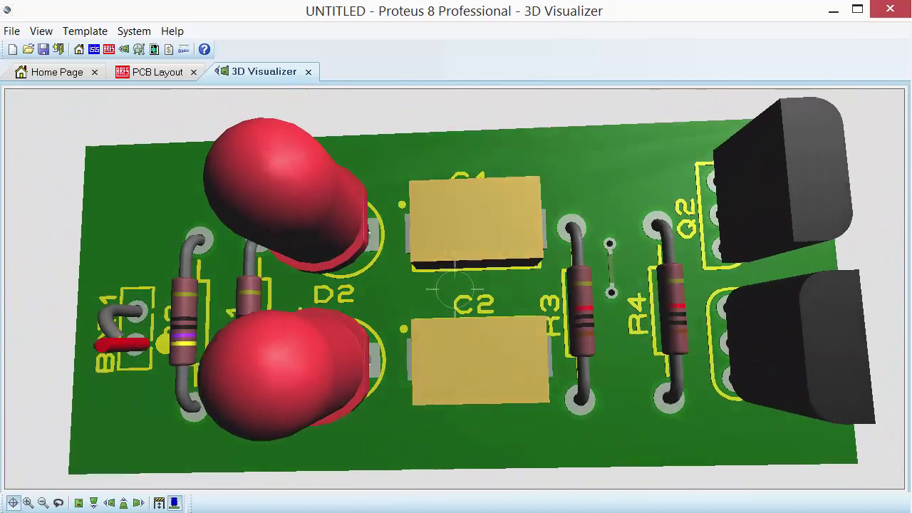
Step: Examine the component side, the Top Copper link between R3 and R4, and the underside tracks from several angles in 3D
scroll(445, 300, down, 2)
scroll(455, 289, up, 6)
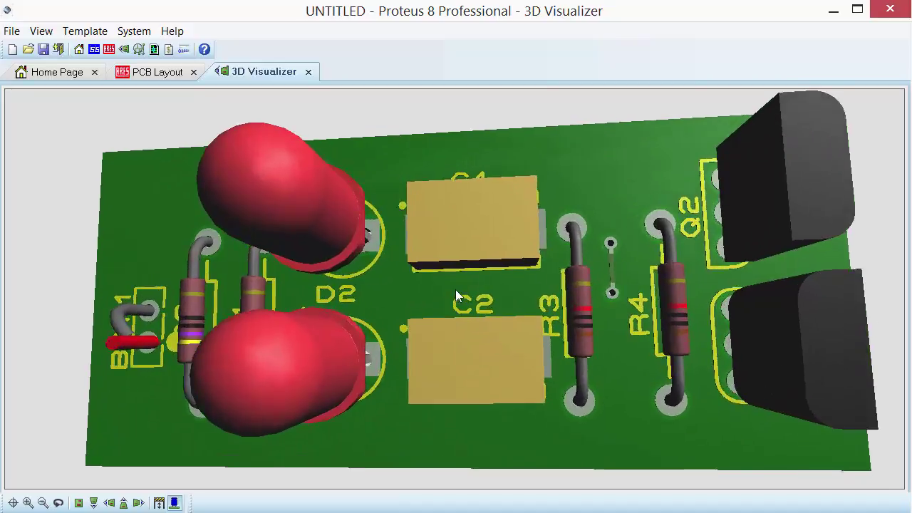
scroll(455, 289, down, 4)
scroll(465, 316, down, 2)
click(468, 367)
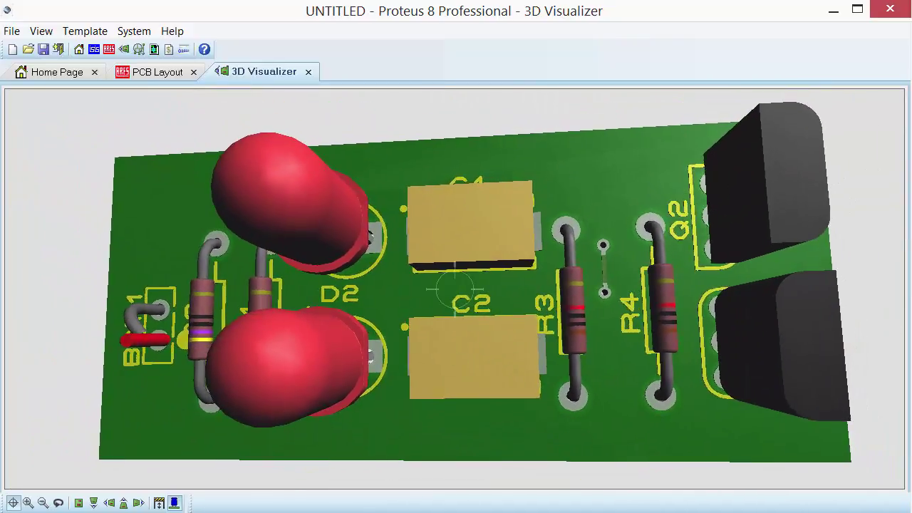
right_click(455, 289)
click(430, 368)
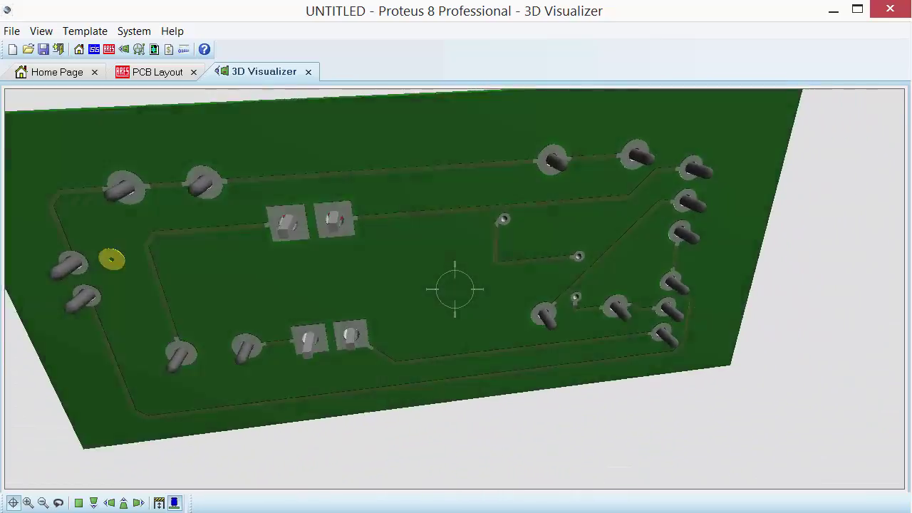
drag(454, 289, 454, 289)
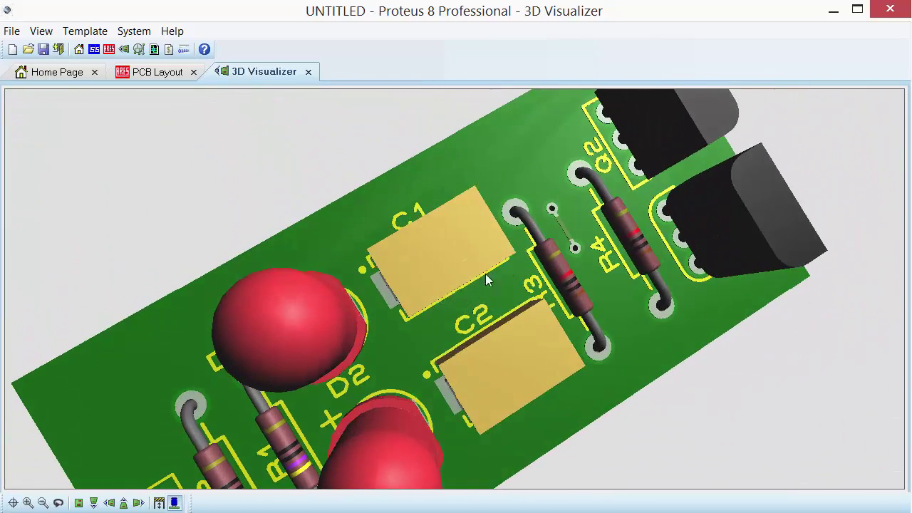
middle_click(487, 279)
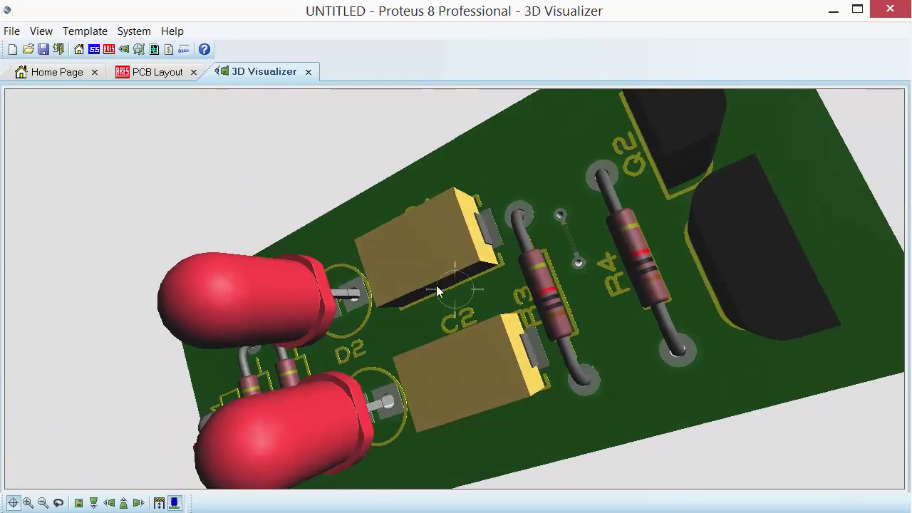
middle_click(426, 288)
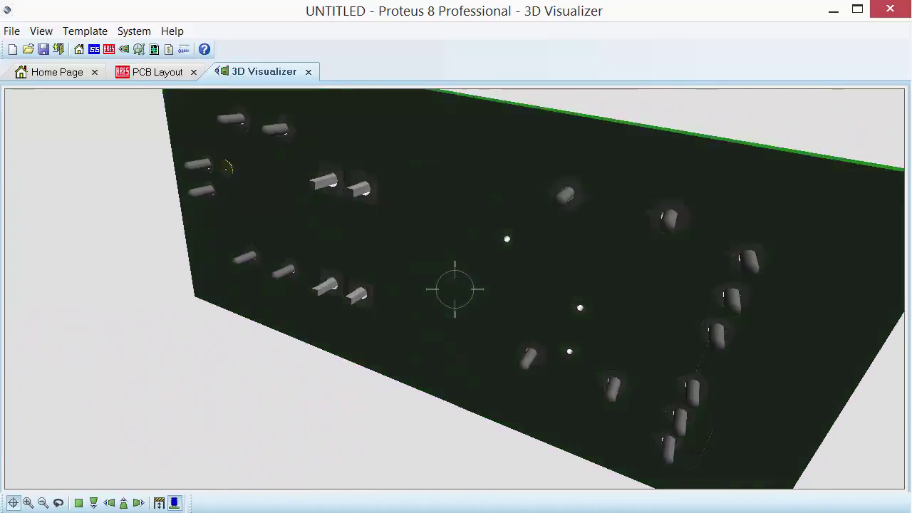
Step: Examine the board's edge, the protruding component leads and the area around BAT1, the LEDs and capacitors in 3D
mouse_move(454, 289)
mouse_down()
mouse_move(472, 308)
mouse_move(455, 290)
mouse_up()
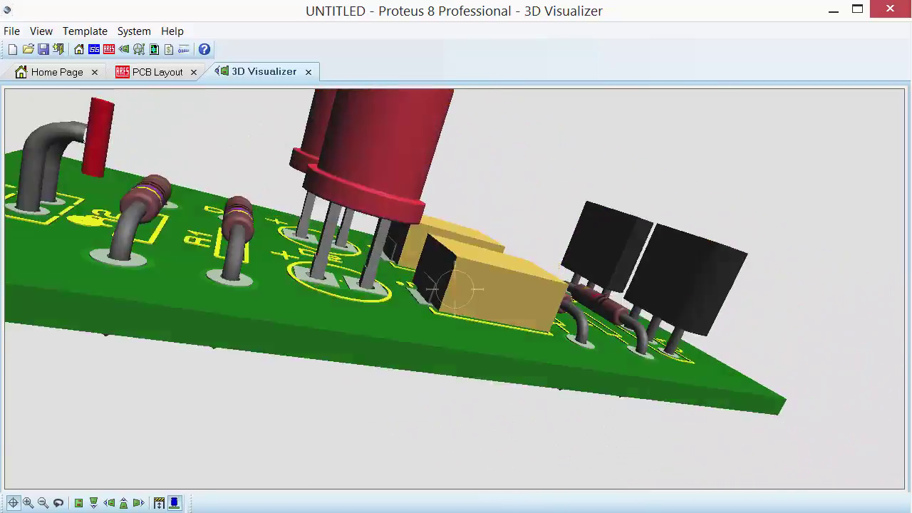
middle_click(466, 282)
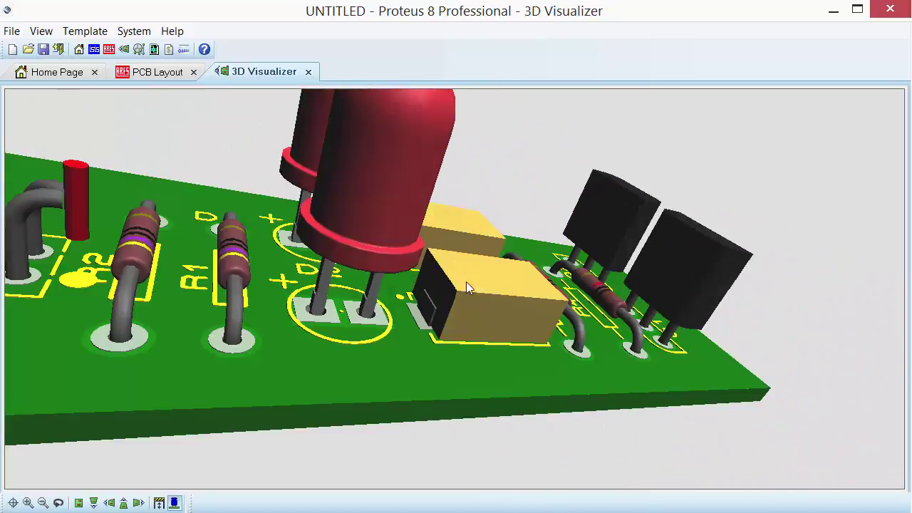
middle_click(418, 308)
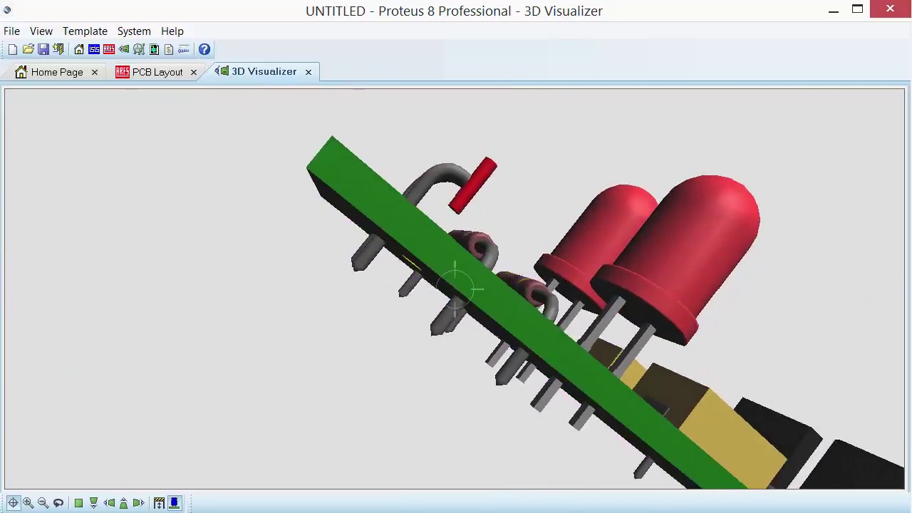
middle_click(243, 143)
click(57, 74)
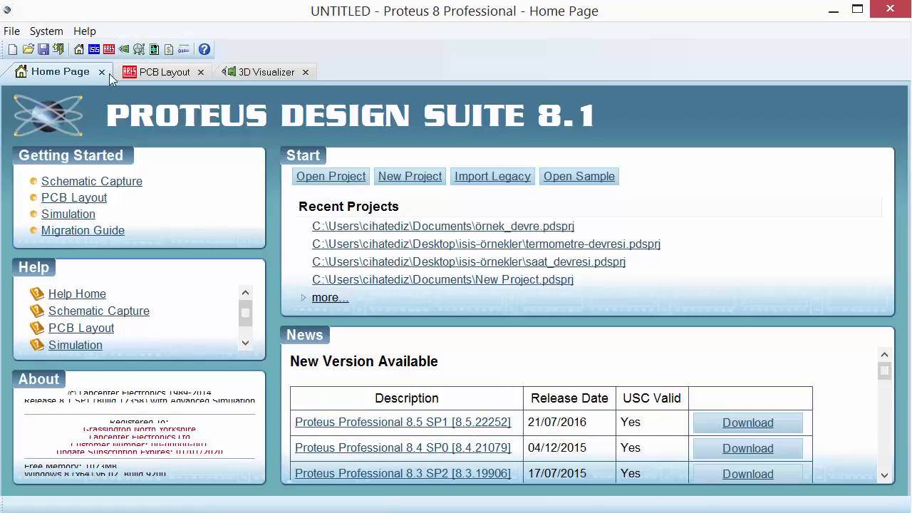
click(243, 72)
middle_click(408, 211)
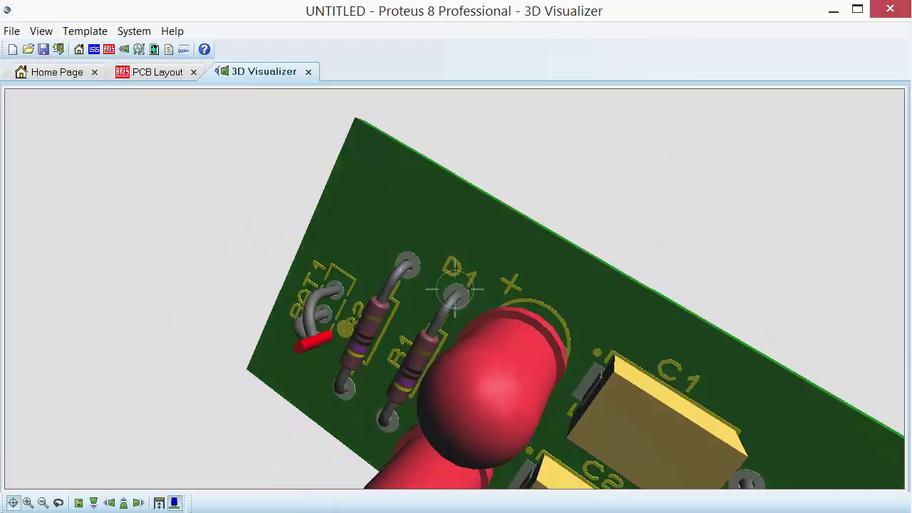
scroll(455, 288, up, 2)
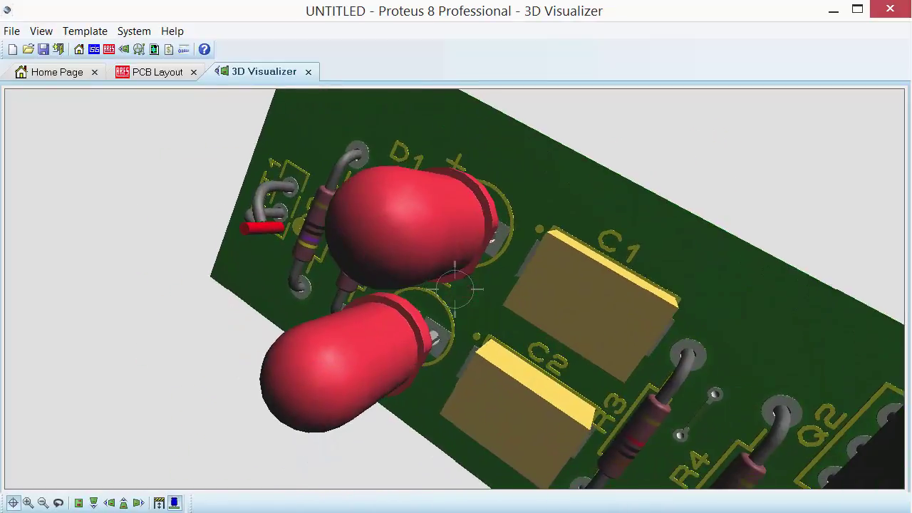
Step: Return to the PCB layout, leave track routing and inspect capacitor C1's surface-mount footprint
click(134, 74)
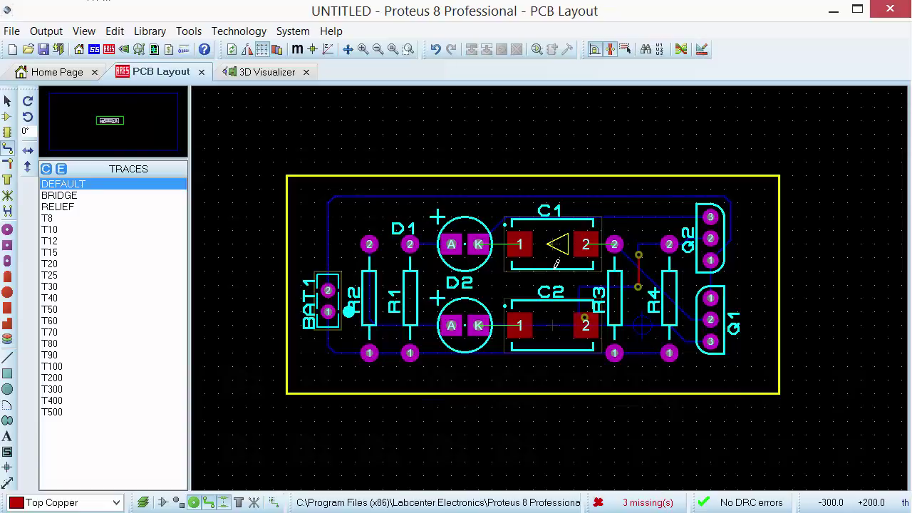
key(Escape)
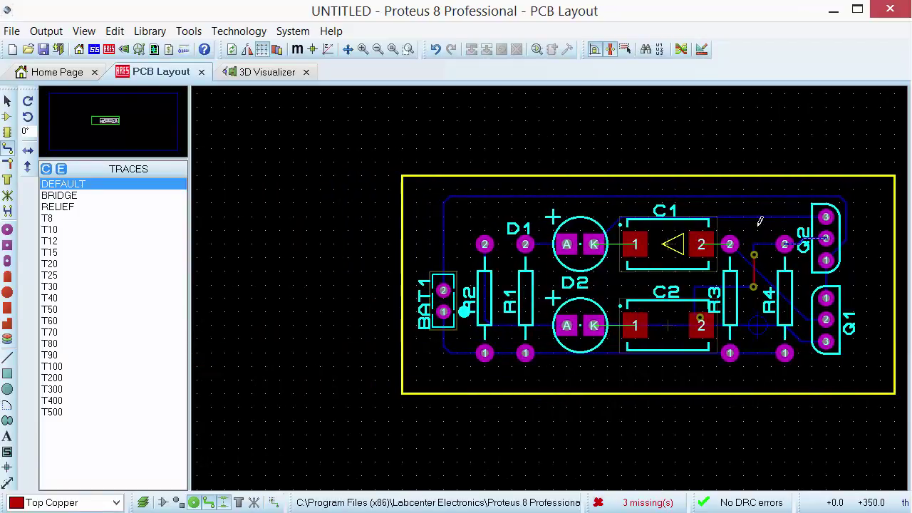
click(8, 101)
middle_click(695, 325)
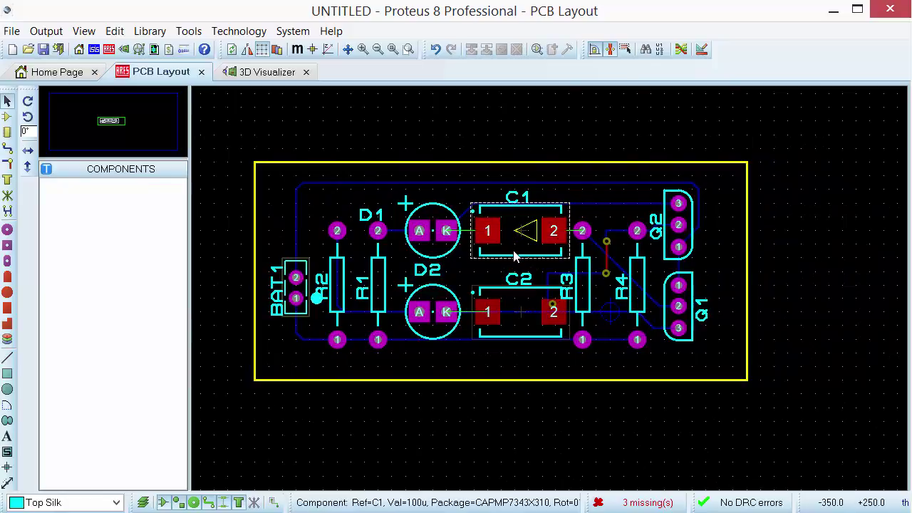
click(514, 257)
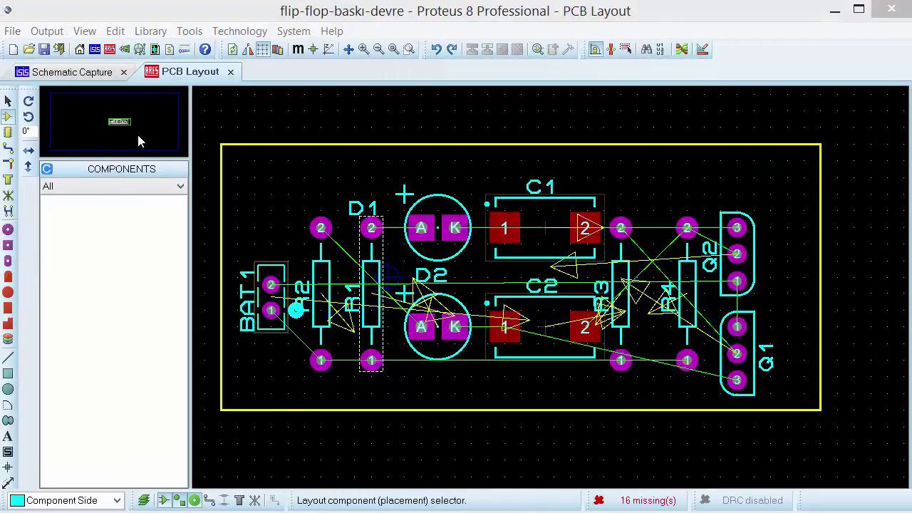
Step: Open the schematic and search the device library's Capacitors category for 100u
click(88, 71)
click(421, 269)
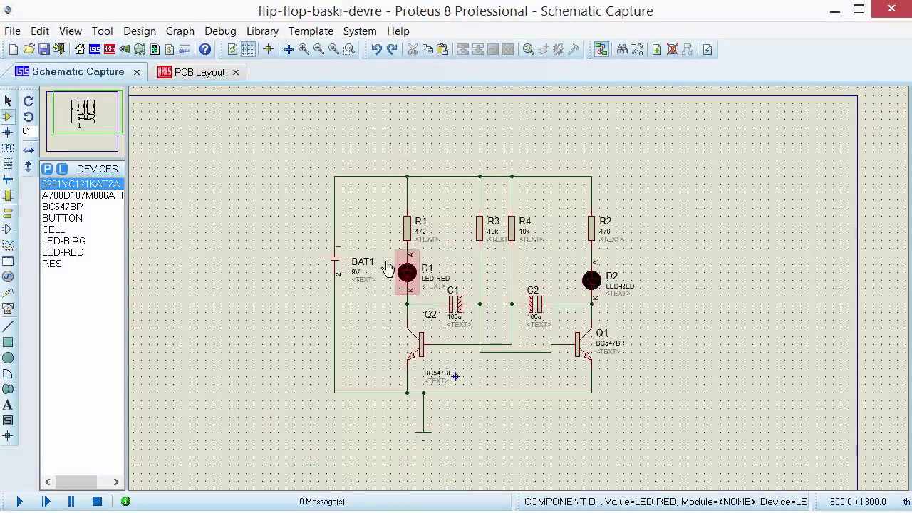
click(47, 170)
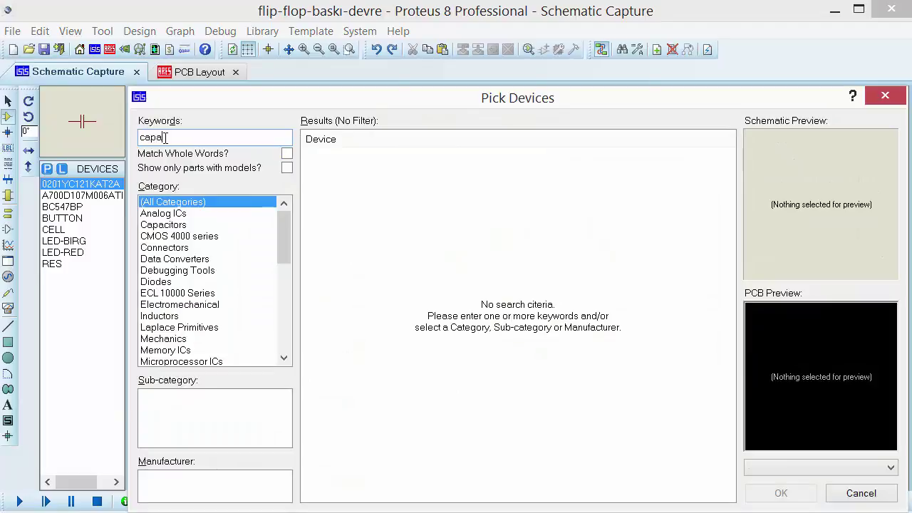
click(166, 225)
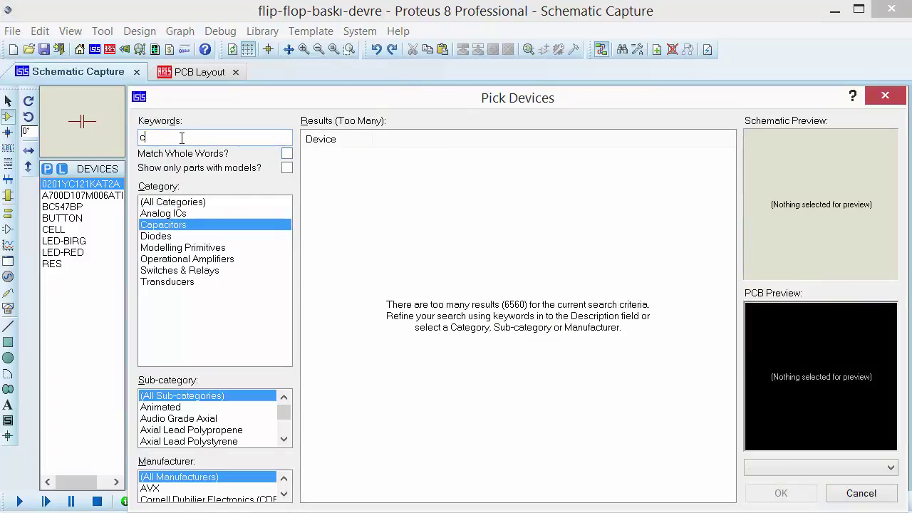
click(182, 138)
text(100u)
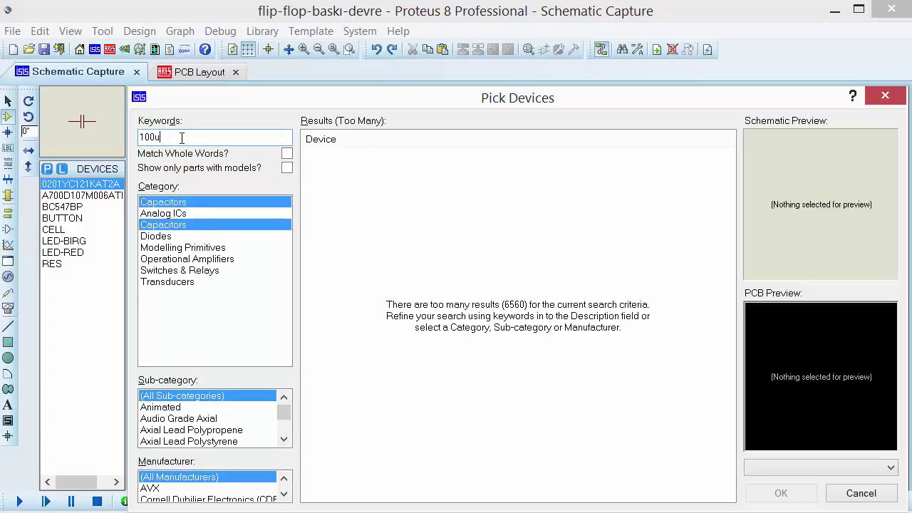
Step: Compare footprints of the 100u capacitors and add the through-hole MINELECT100U16V with the ELEC-RAD10 package to the device list
click(334, 183)
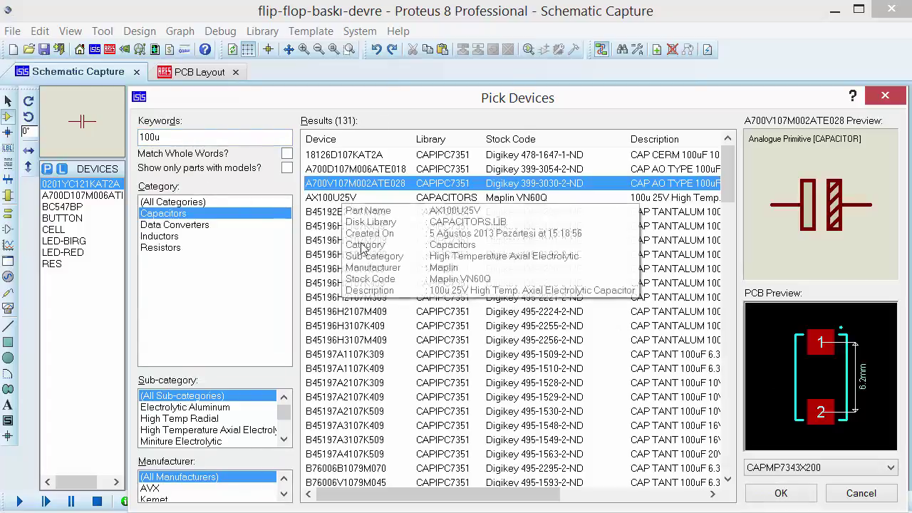
click(498, 268)
click(599, 397)
click(560, 450)
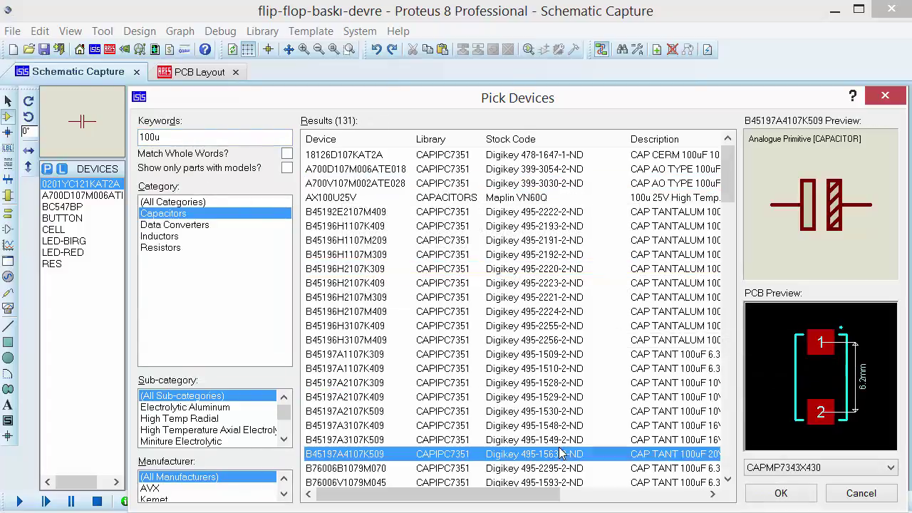
scroll(479, 298, down, 5)
click(466, 296)
click(474, 397)
click(485, 440)
scroll(485, 439, down, 5)
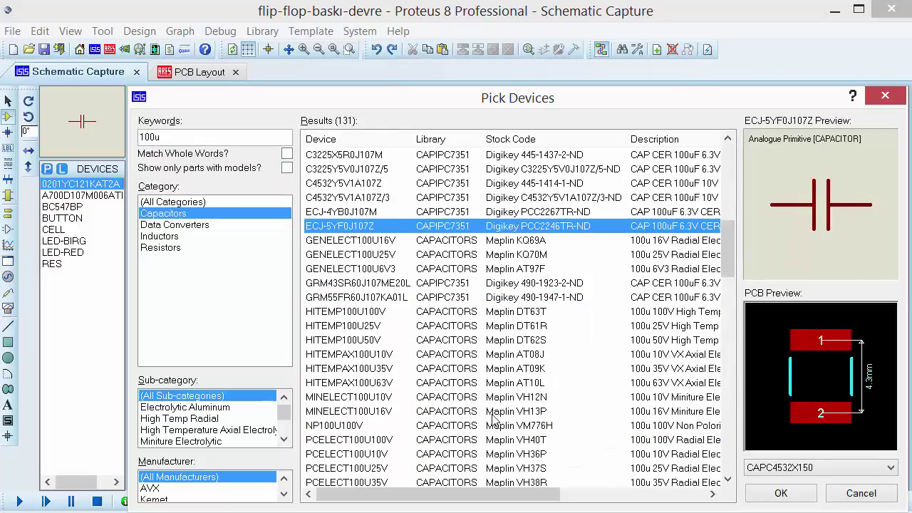
click(492, 411)
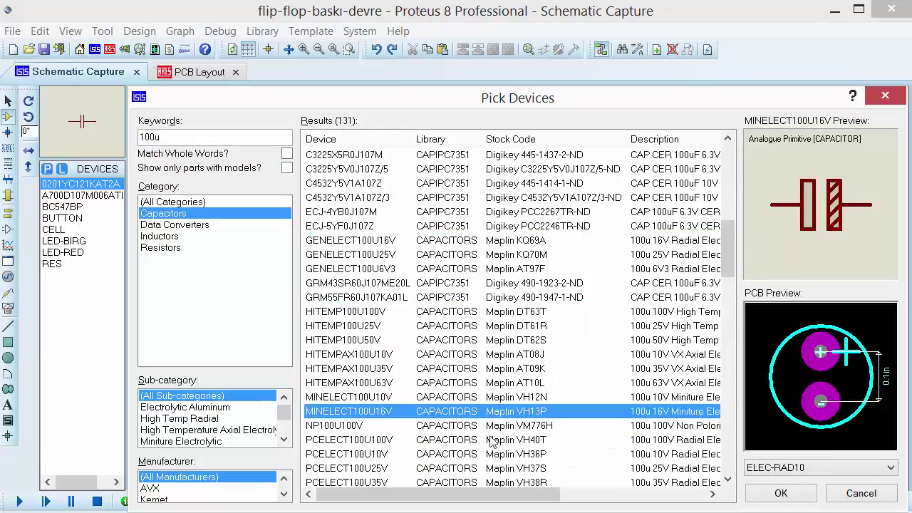
double_click(405, 411)
key(Return)
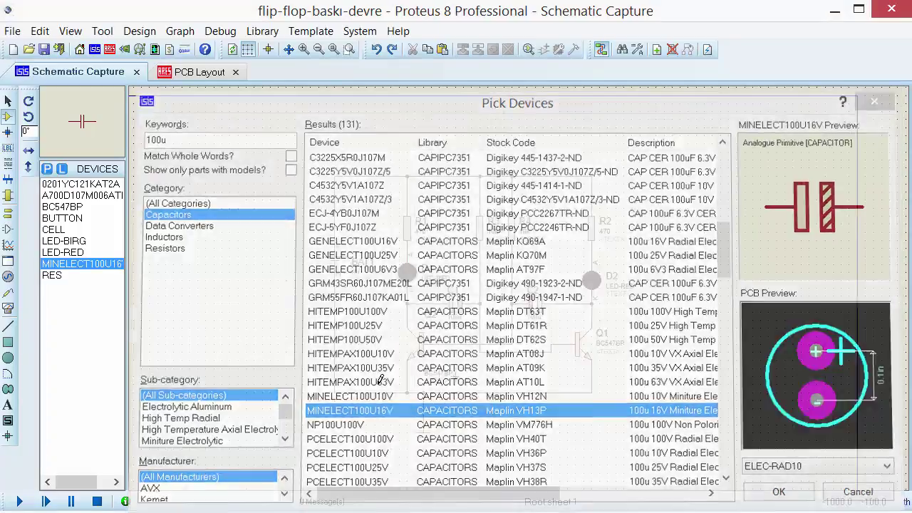
Step: Place a trial MINELECT100U16V capacitor between BAT1 and Q2, and delete it together with the existing C1 and C2
click(362, 314)
click(367, 319)
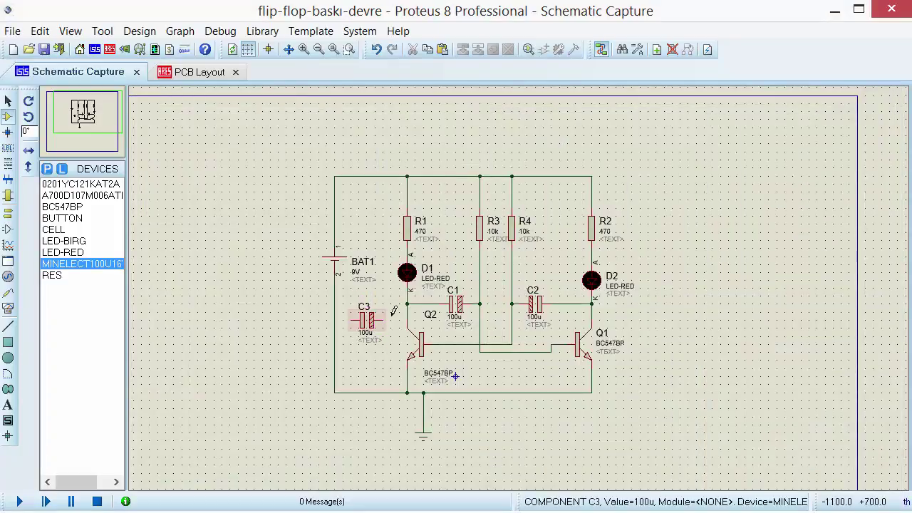
right_click(454, 305)
right_click(454, 305)
right_click(534, 305)
right_click(534, 305)
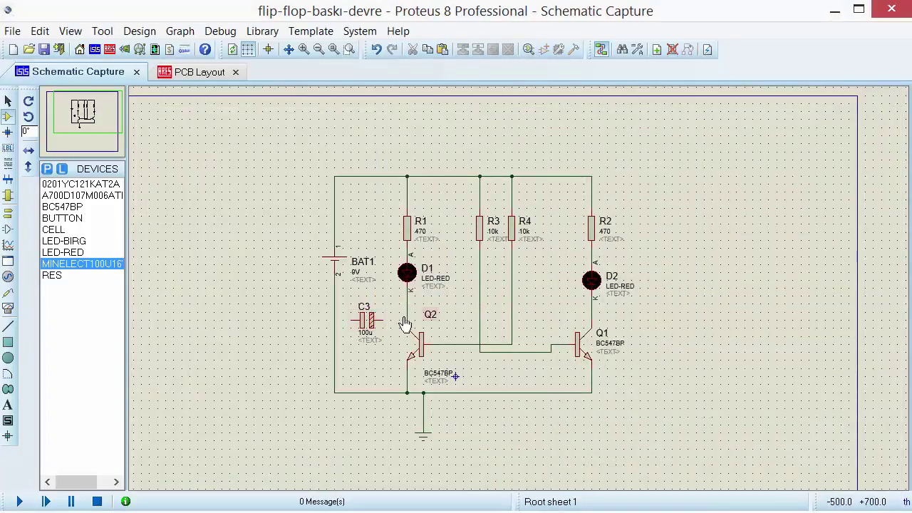
right_click(366, 320)
right_click(366, 320)
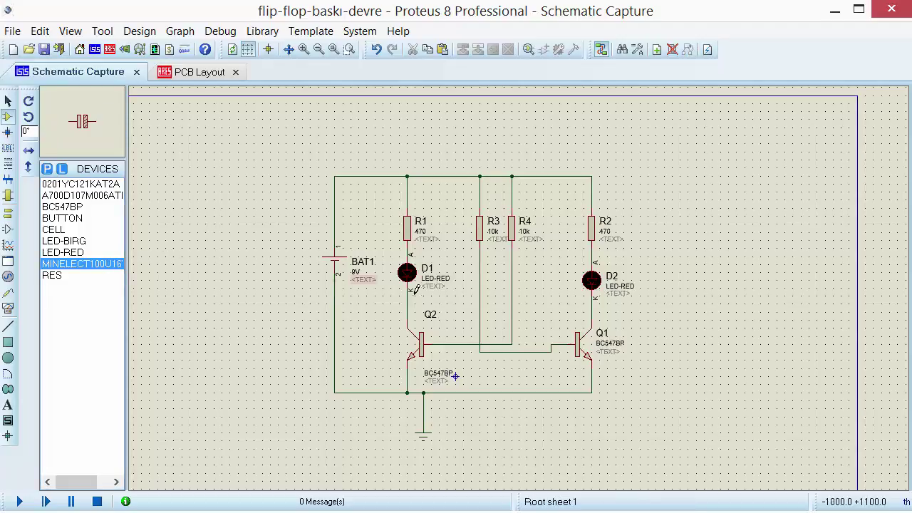
Step: Place two MINELECT100U16V capacitors as C1 and C2, and wire C2 between R4's line and the D2–Q1 wire
click(446, 303)
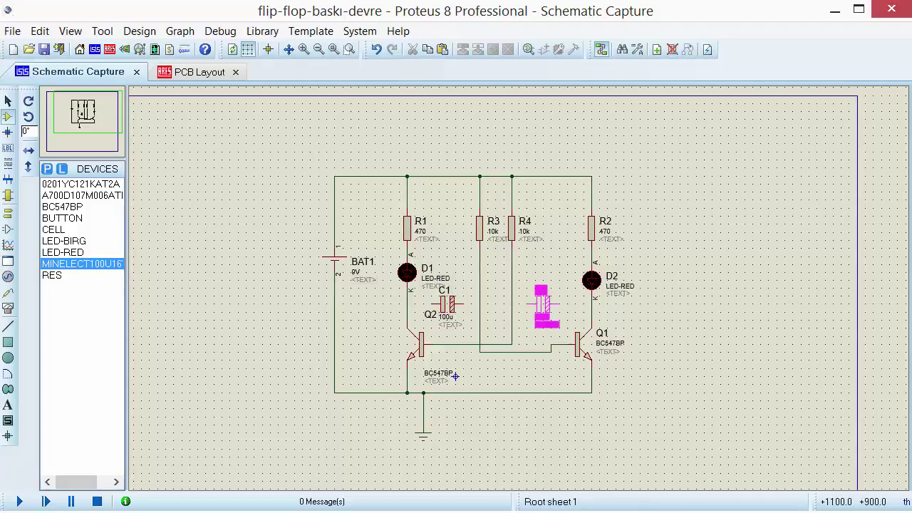
click(541, 314)
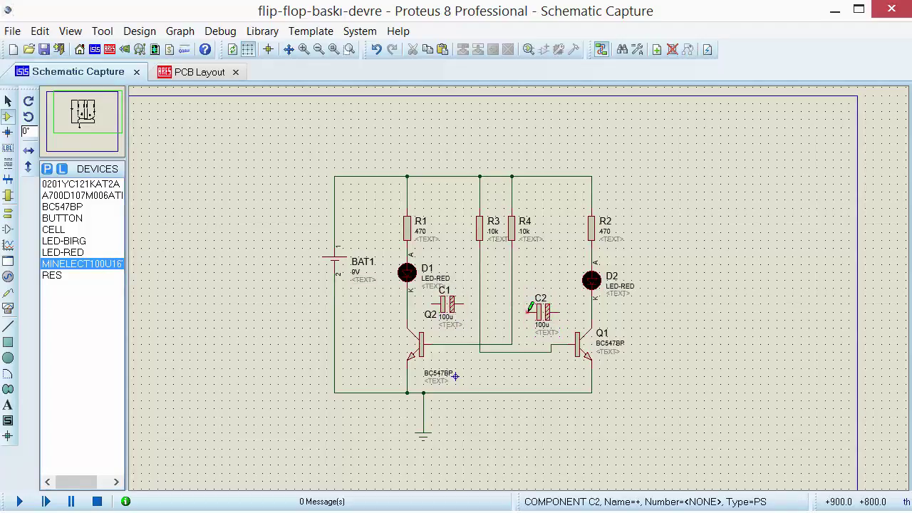
click(526, 312)
click(512, 312)
click(572, 313)
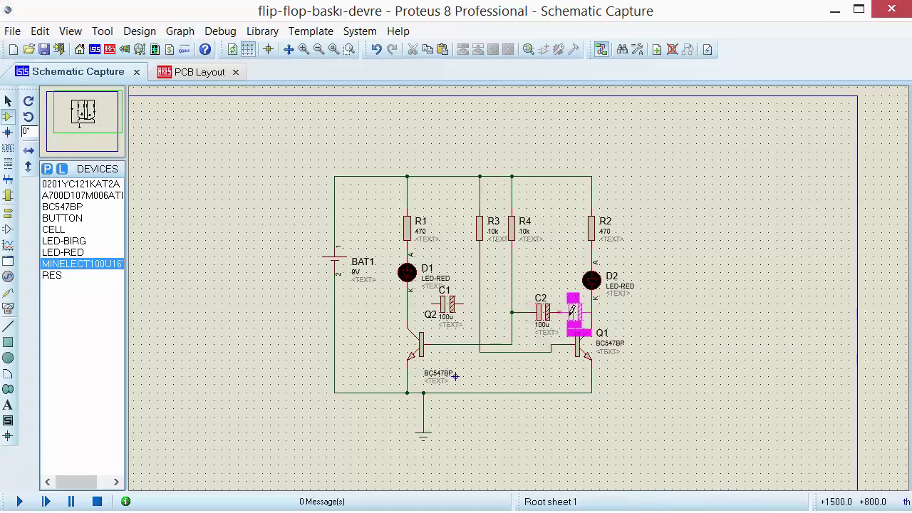
right_click(579, 308)
click(562, 309)
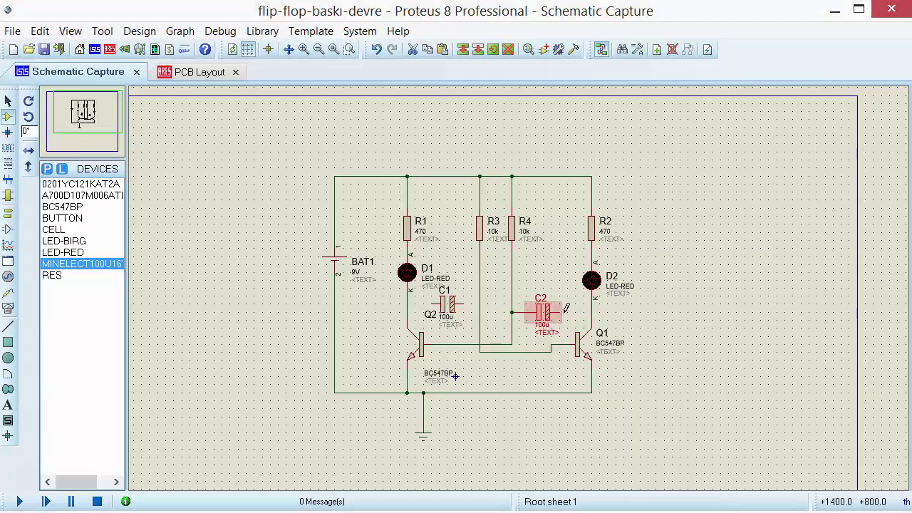
click(625, 309)
click(560, 312)
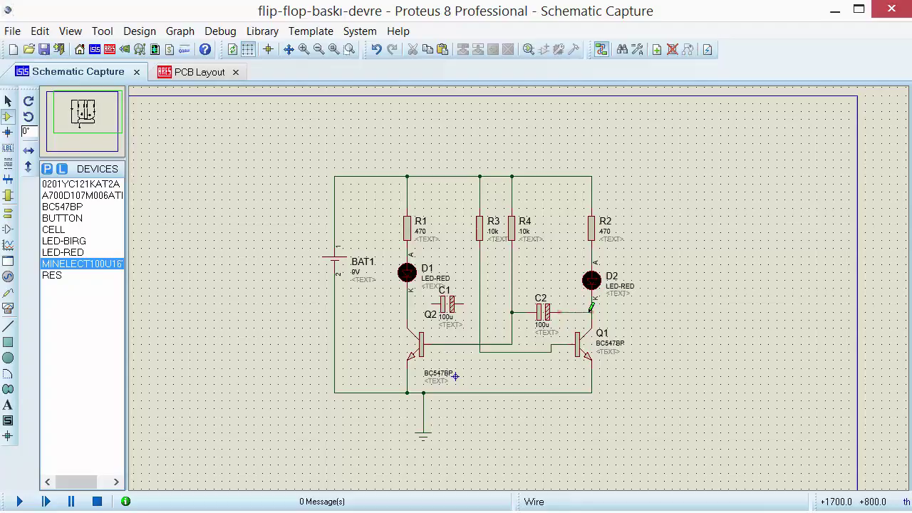
Step: Wire C1 between the D1–Q2 wire and R3's line, and open the PCB layout with the replaced capacitors
click(463, 304)
click(479, 303)
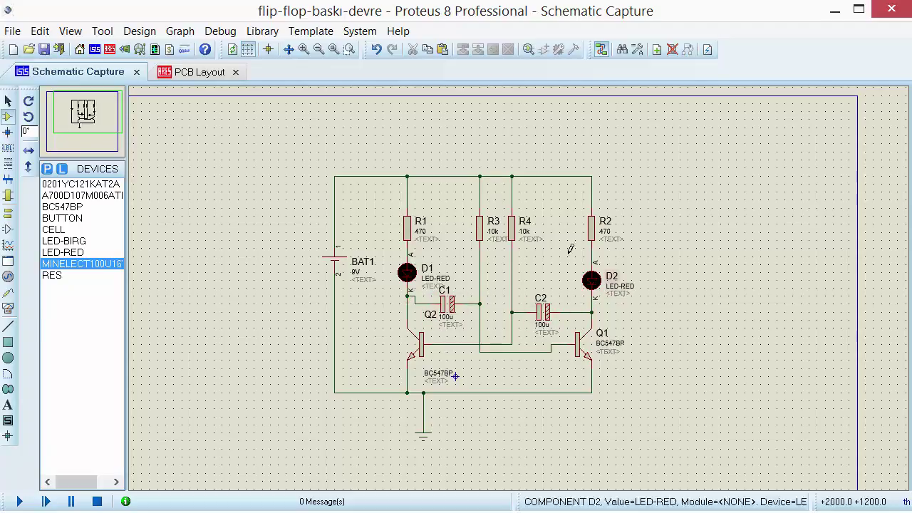
click(200, 72)
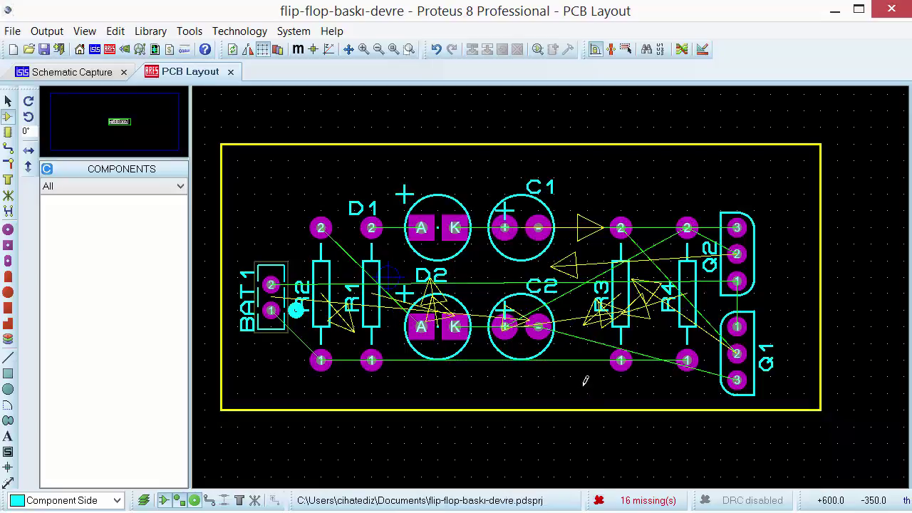
Step: Inspect the replaced capacitors C1 and C2 on the board in 3D and return to the PCB layout
click(139, 49)
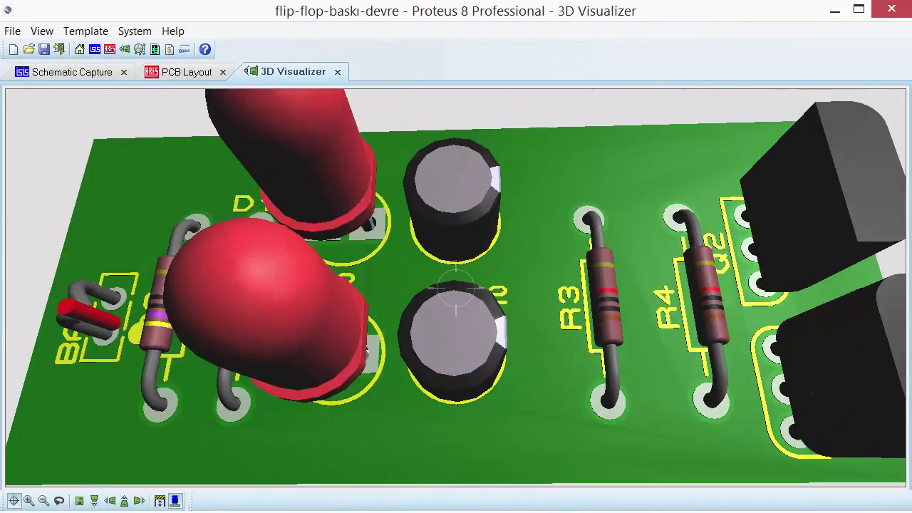
drag(456, 287, 456, 347)
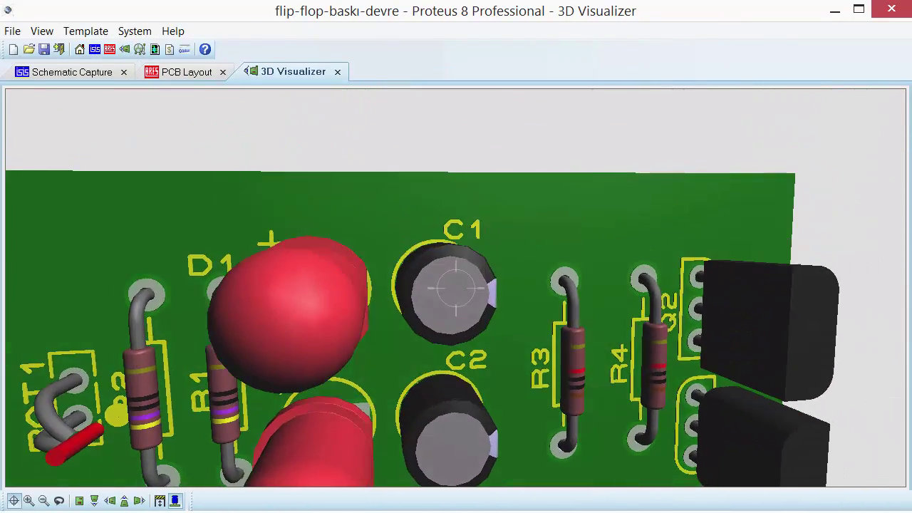
click(187, 73)
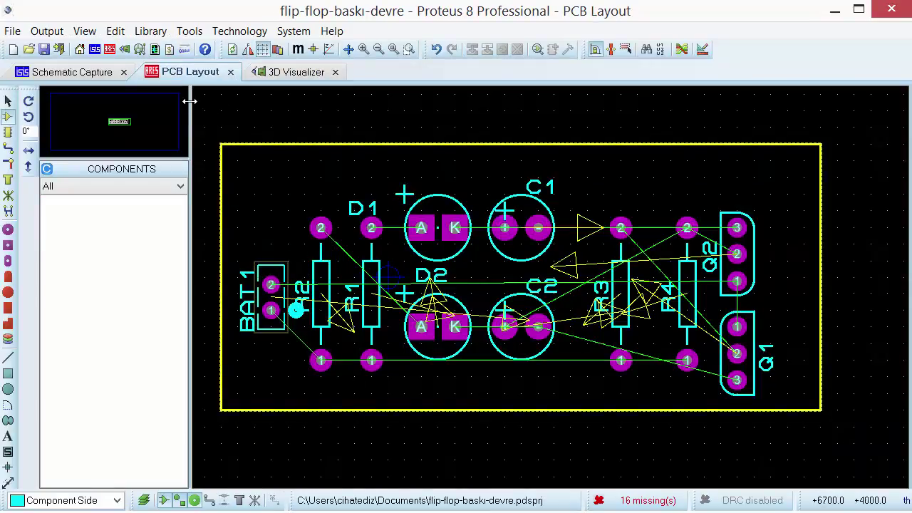
Step: Copy the entire flip-flop board layout with its outline to the clipboard and switch to the untitled PCB project's window
drag(205, 109, 855, 406)
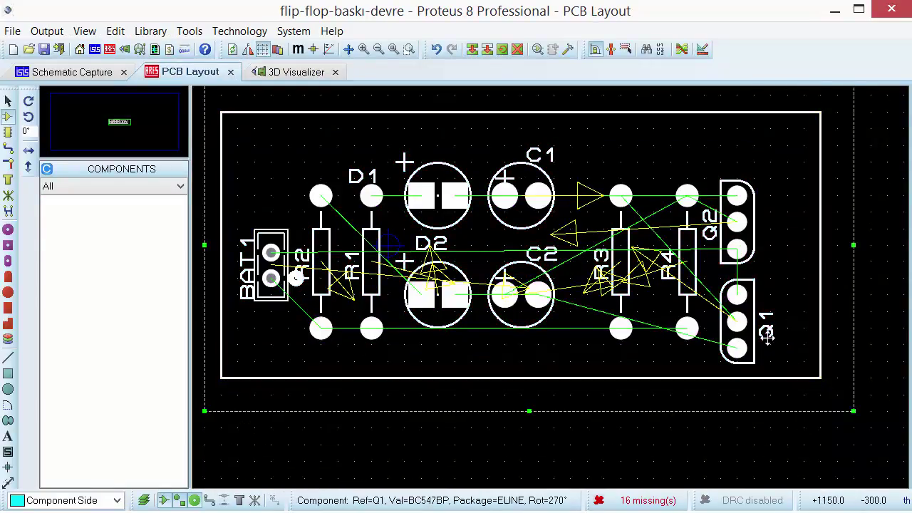
right_click(855, 406)
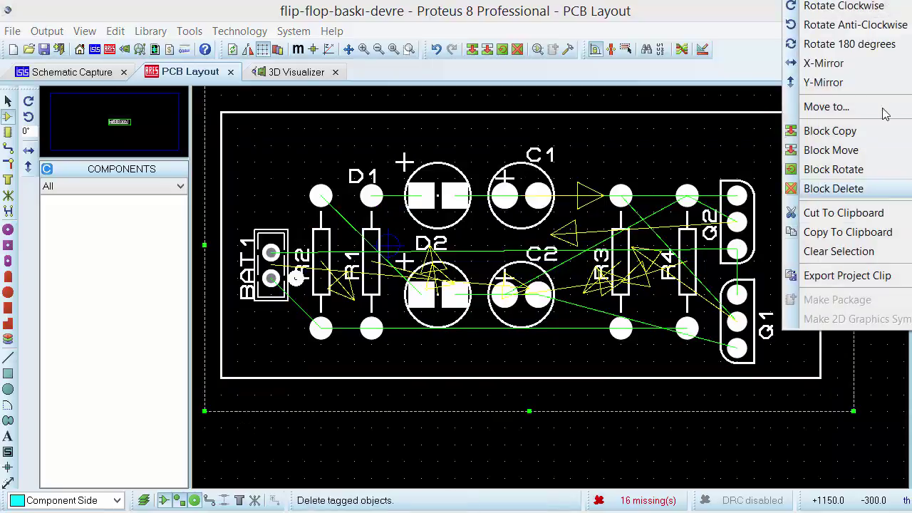
click(854, 231)
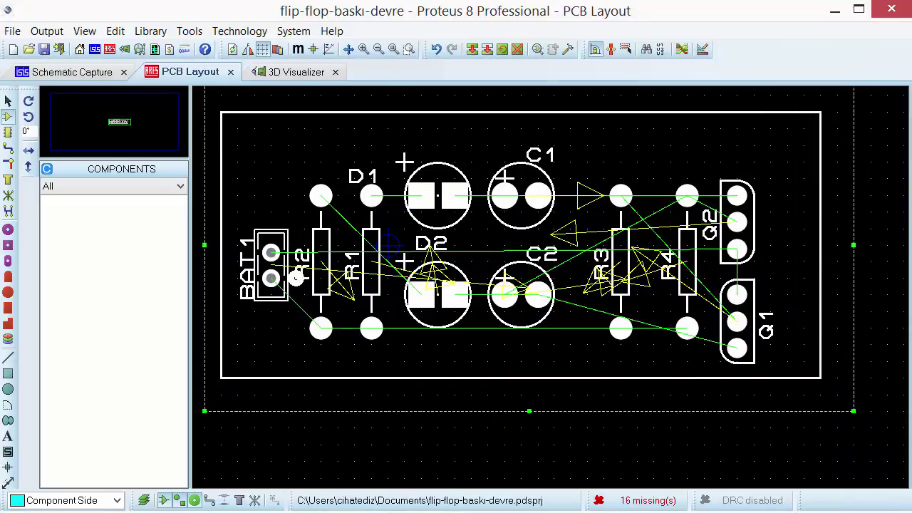
click(214, 511)
click(314, 477)
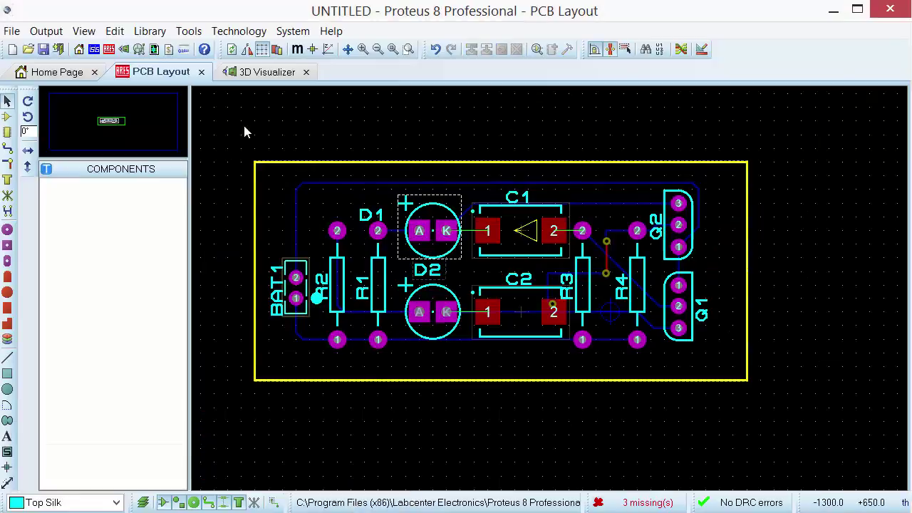
Step: Delete the entire old board with the surface-mount capacitors from the untitled layout and close its 3D Visualizer
drag(243, 122, 823, 420)
key(Delete)
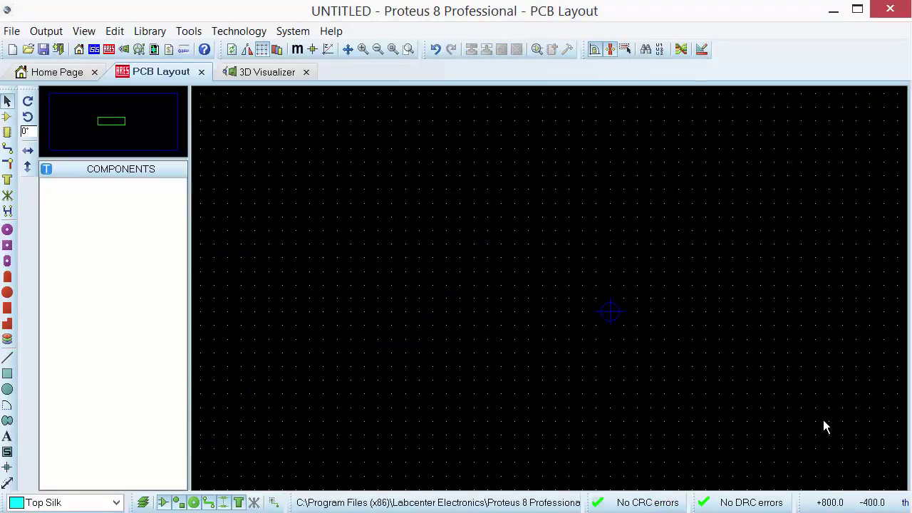
click(202, 73)
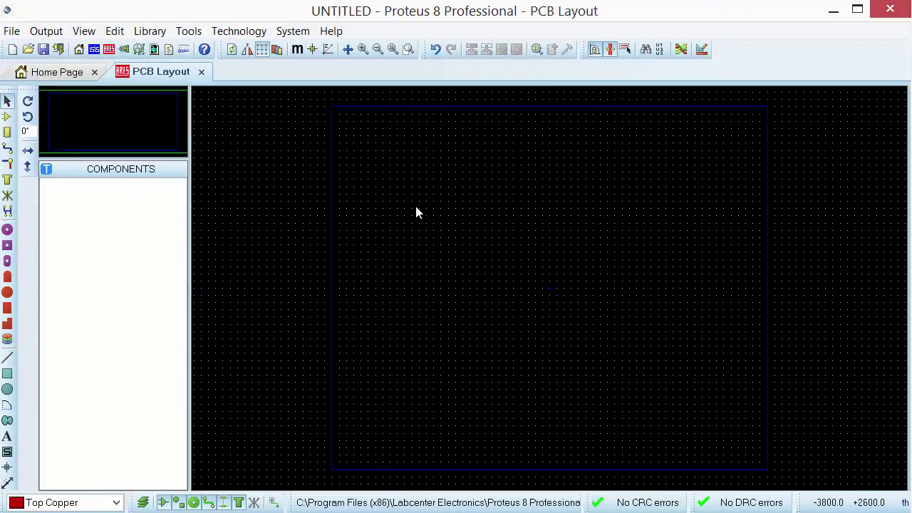
Step: Paste the copied board with the through-hole capacitors near the centre of the empty untitled layout
right_click(449, 233)
click(506, 352)
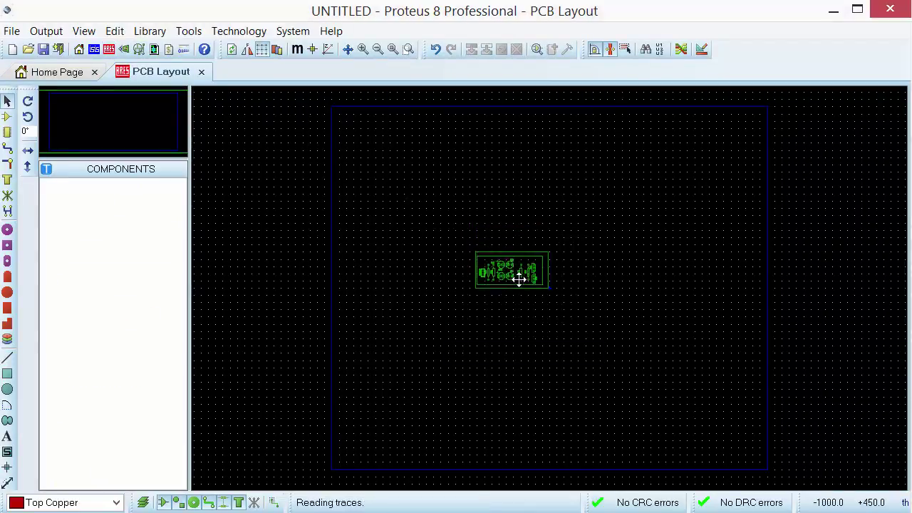
click(550, 302)
scroll(549, 301, up, 5)
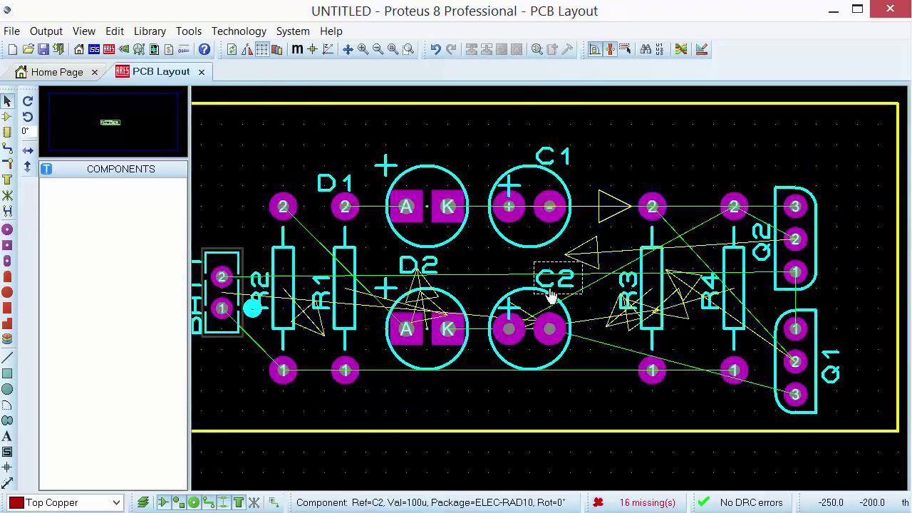
scroll(549, 301, down, 2)
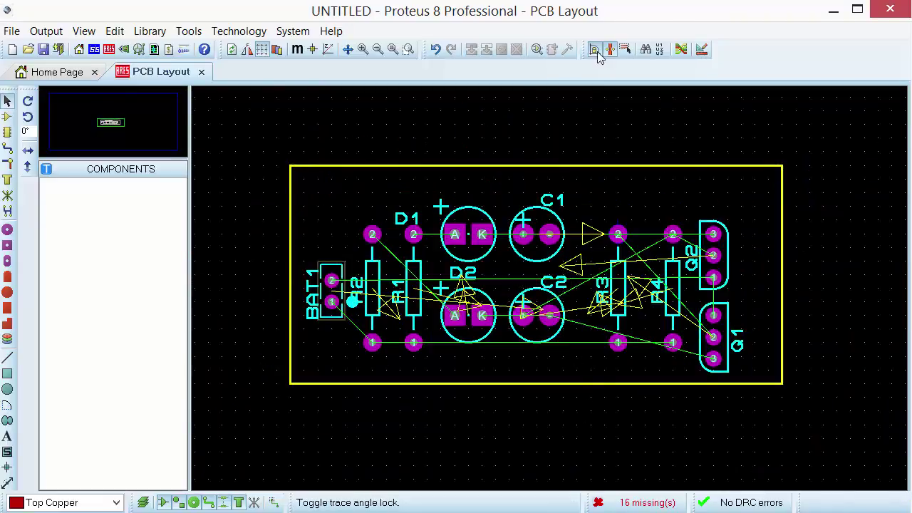
Step: Open the net class settings in the Design Rule Manager to check the SIGNAL class's autorouting layers
click(685, 50)
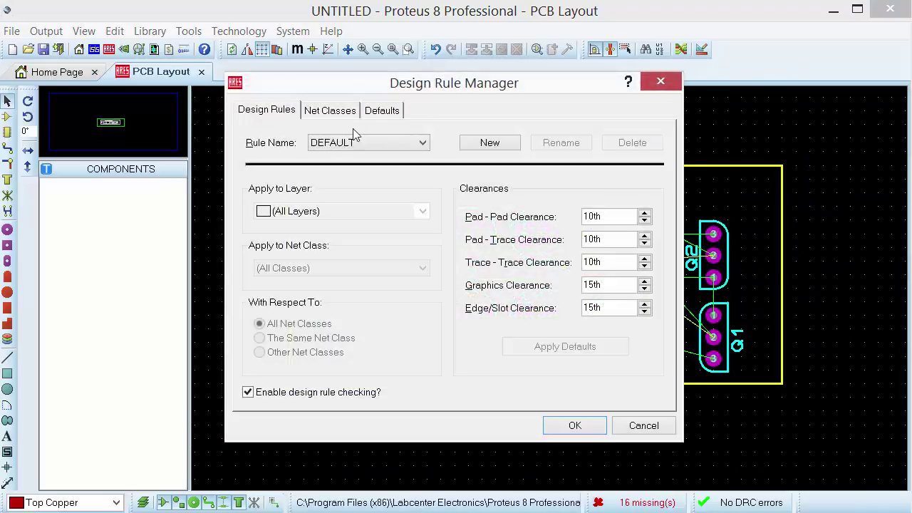
click(329, 110)
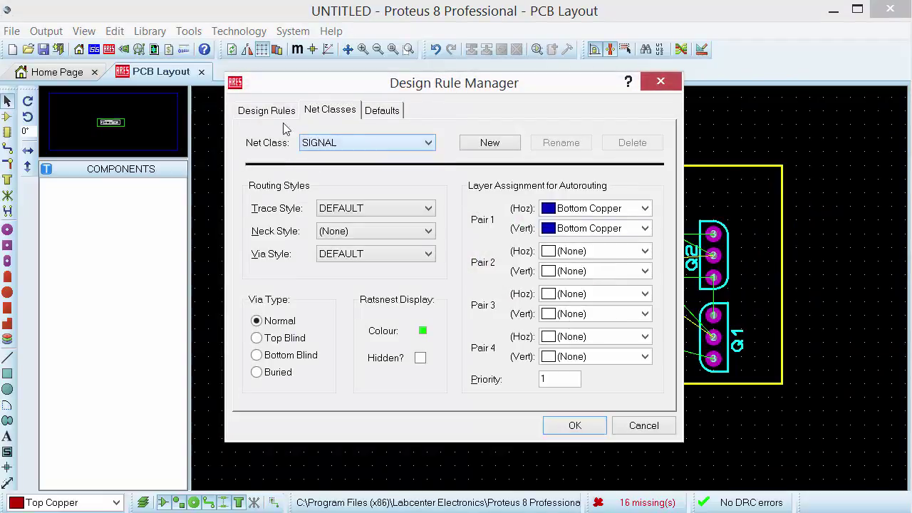